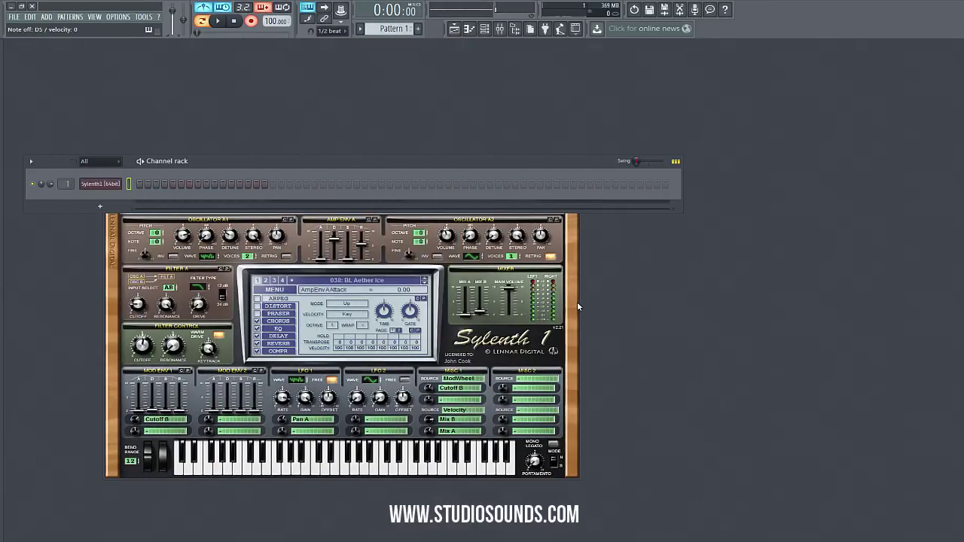
- Reposition the Sylenth1 window and record a four-bar melody of F#5, D5 and C#5 into Pattern 1 with the BL Aether Ice preset
{"action": "left_click", "coordinate": [577, 302]}
{"action": "left_click_drag", "start_coordinate": [464, 172], "coordinate": [562, 104]}
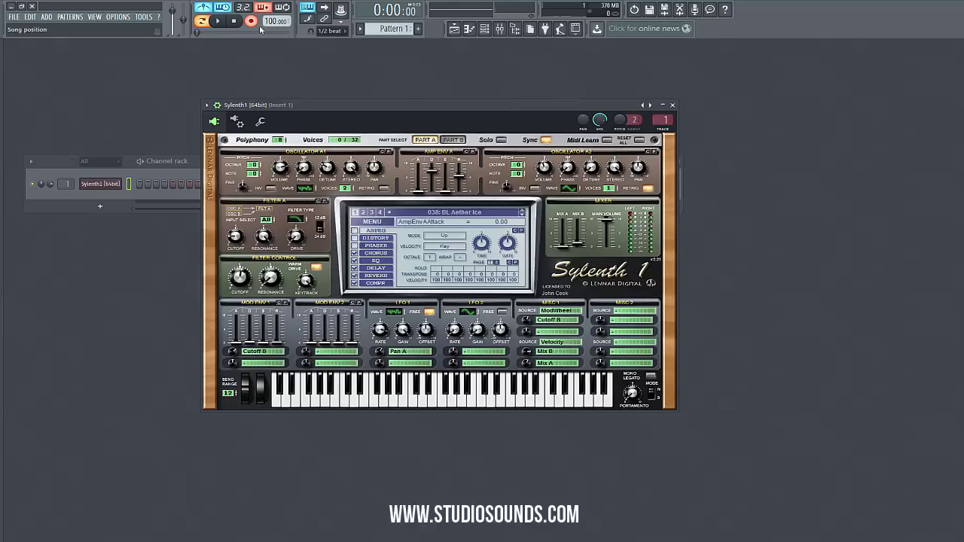
{"action": "left_click", "coordinate": [220, 23]}
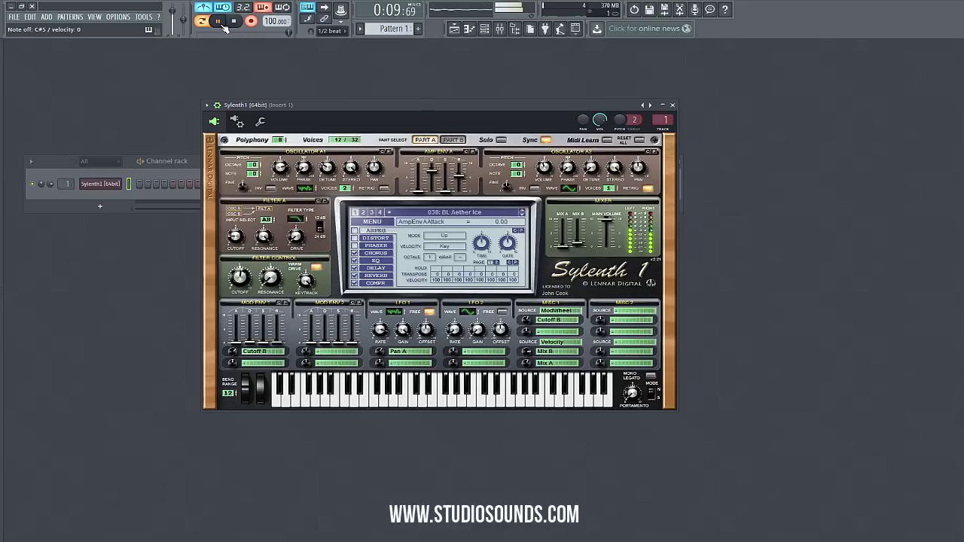
{"action": "left_click", "coordinate": [234, 22]}
{"action": "left_click", "coordinate": [251, 21]}
{"action": "left_click", "coordinate": [242, 7]}
{"action": "key", "text": "F6"}
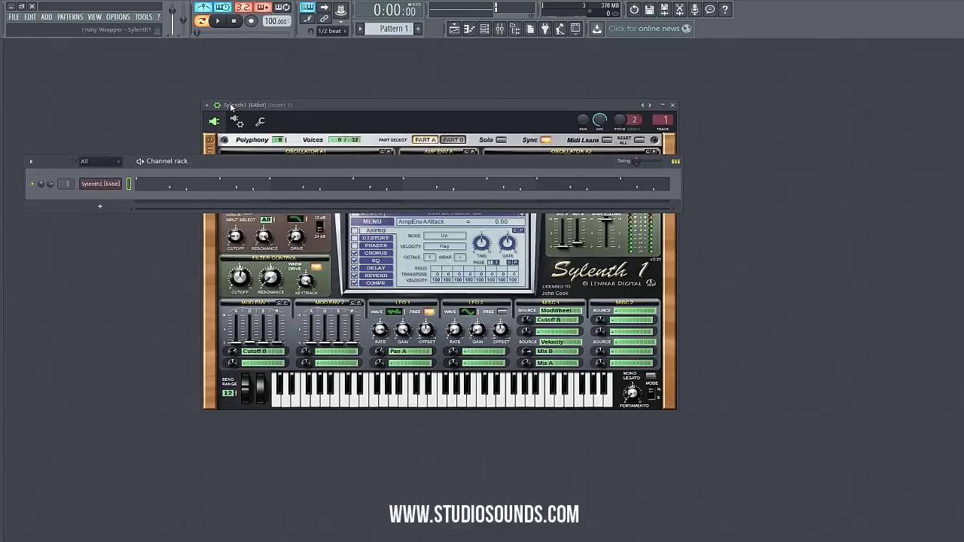
- Quantize the recorded Sylenth1 melody notes in the piano roll
{"action": "left_click", "coordinate": [227, 188]}
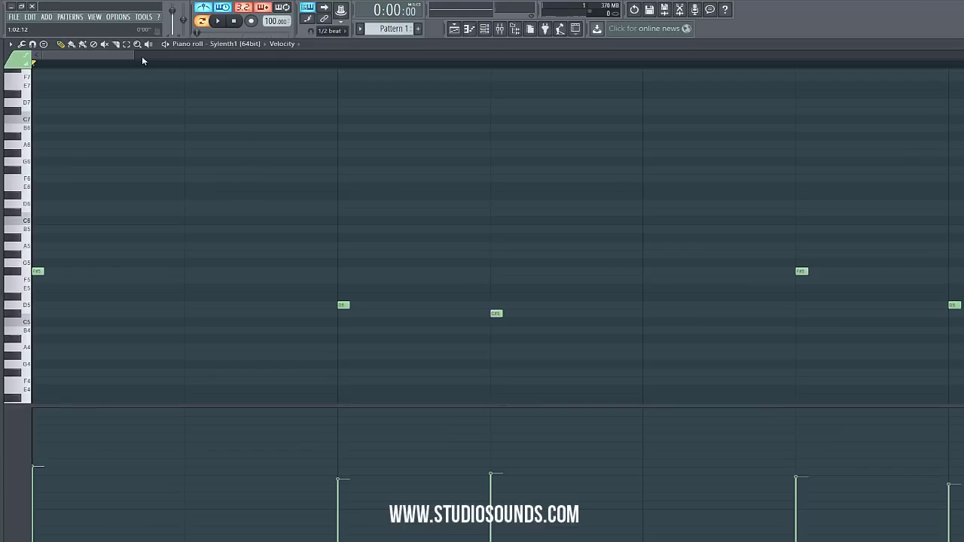
{"action": "left_click_drag", "start_coordinate": [134, 57], "coordinate": [837, 105]}
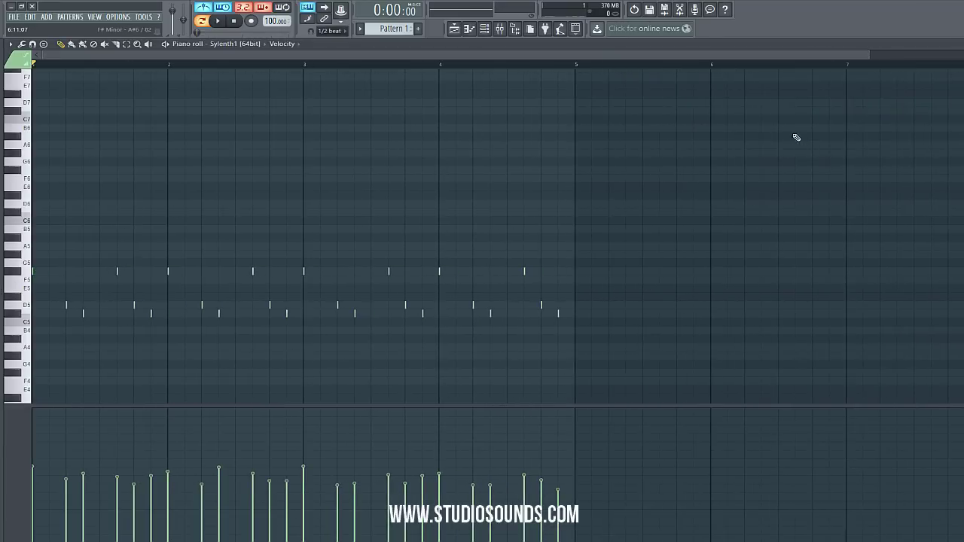
{"action": "key", "text": "ctrl+q"}
- Turn off the recording countdown, wait for input, blend recording and metronome, and play back the quantized melody
{"action": "left_click", "coordinate": [245, 9]}
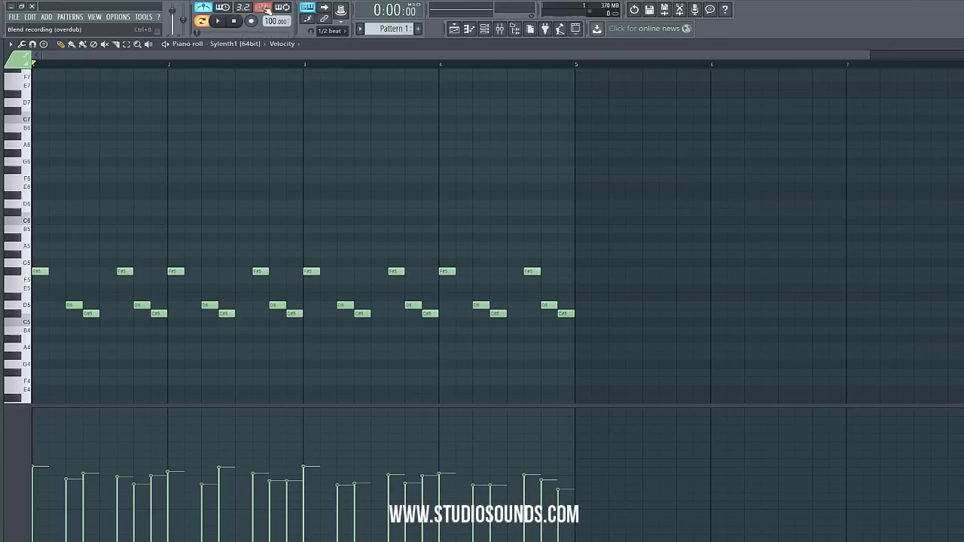
{"action": "left_click", "coordinate": [220, 21]}
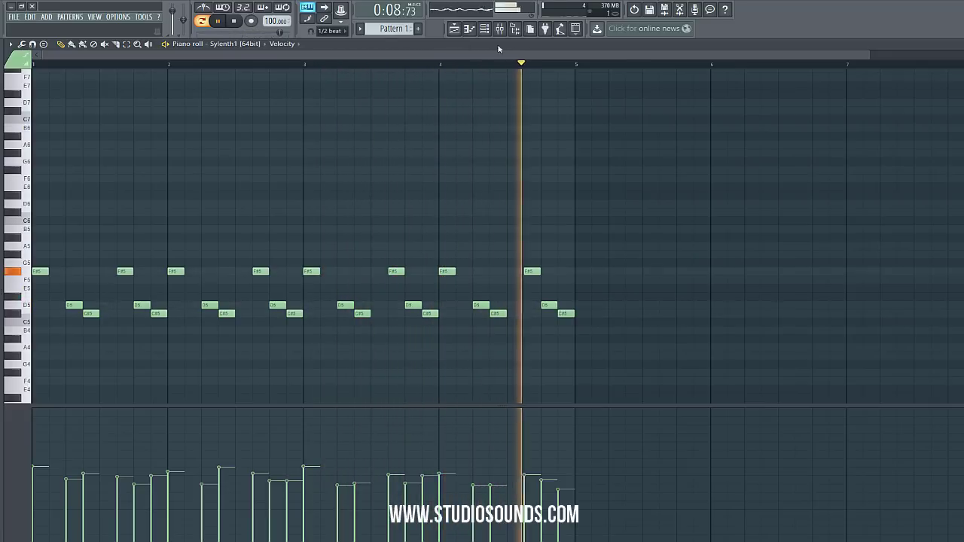
{"action": "left_click", "coordinate": [469, 28]}
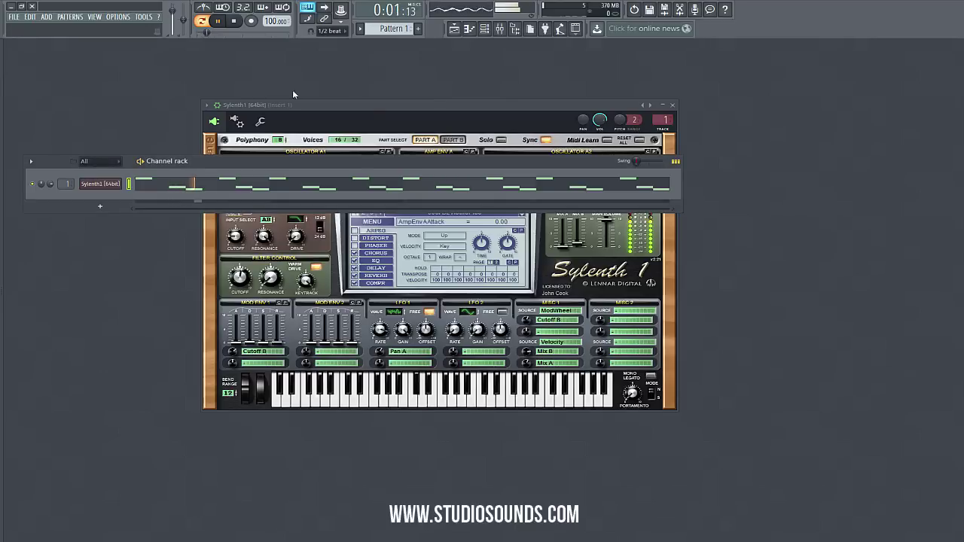
- Clone the Sylenth1 channel and load preset 067: KB Analog Grand in the copy
{"action": "right_click", "coordinate": [117, 185]}
{"action": "left_click", "coordinate": [154, 234]}
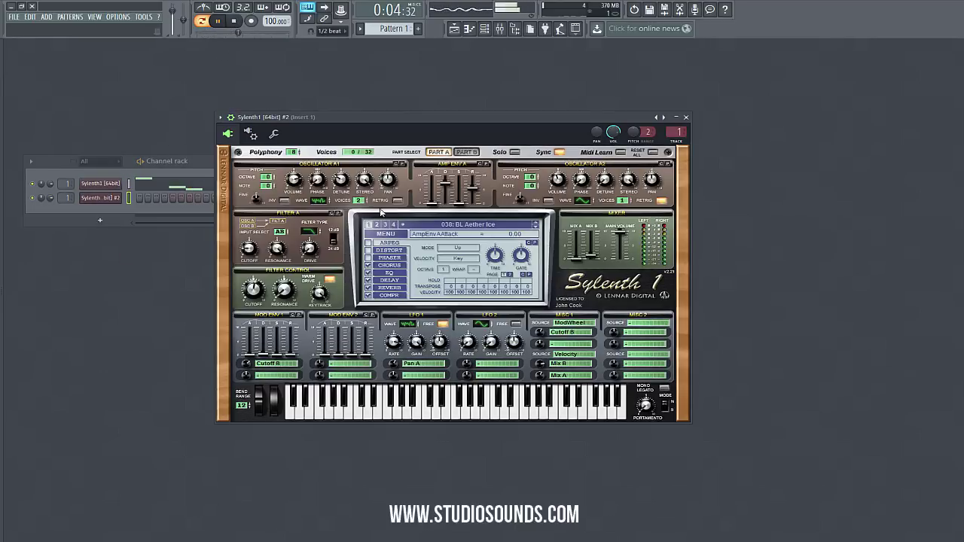
{"action": "left_click", "coordinate": [463, 225]}
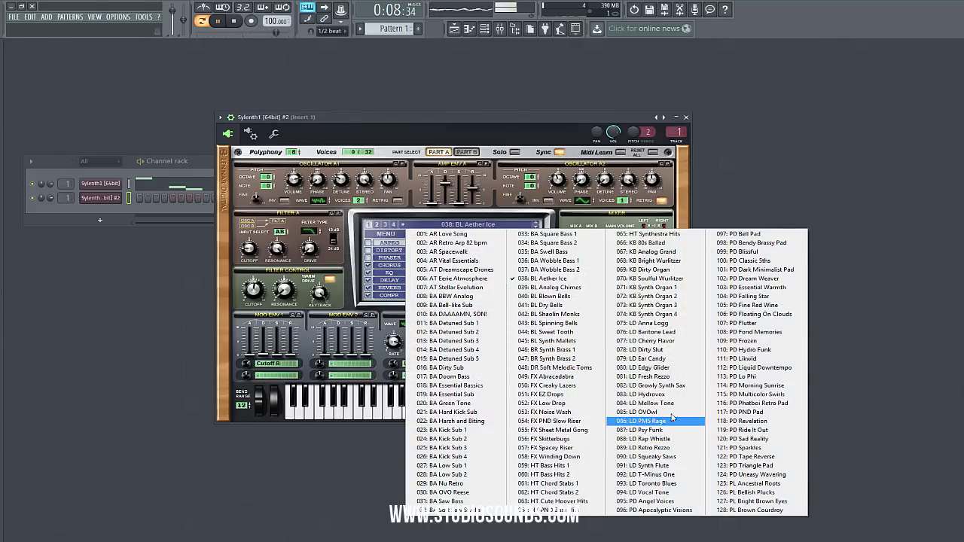
{"action": "left_click", "coordinate": [670, 253]}
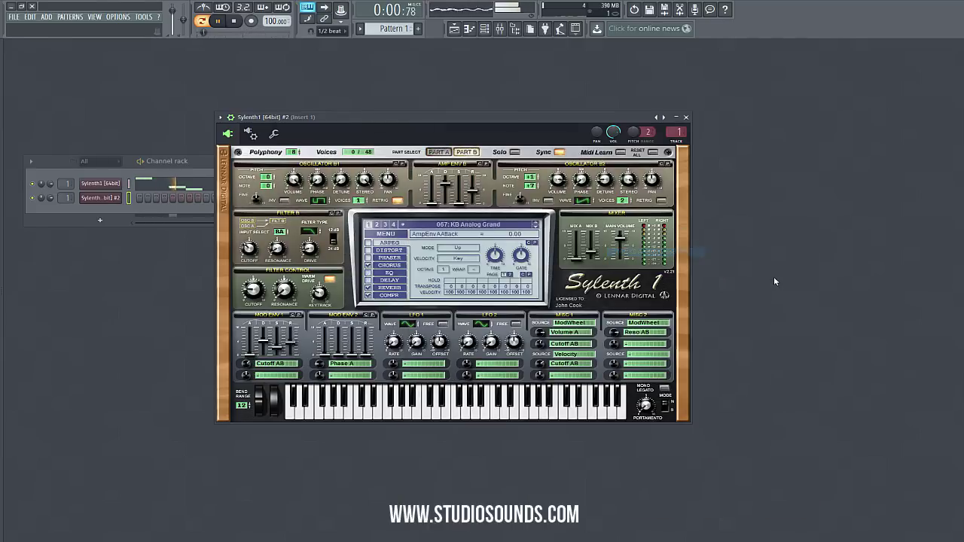
- Restart the pattern with the metronome and wait for input enabled, and rehearse a part on the second Sylenth1 channel
{"action": "left_click", "coordinate": [774, 281]}
{"action": "key", "text": "space"}
{"action": "left_click", "coordinate": [204, 8]}
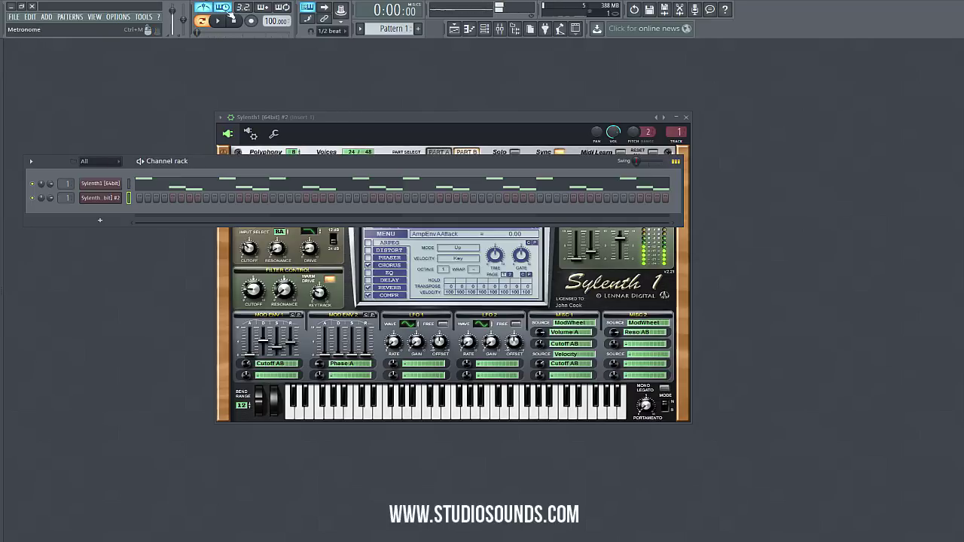
{"action": "left_click", "coordinate": [218, 21]}
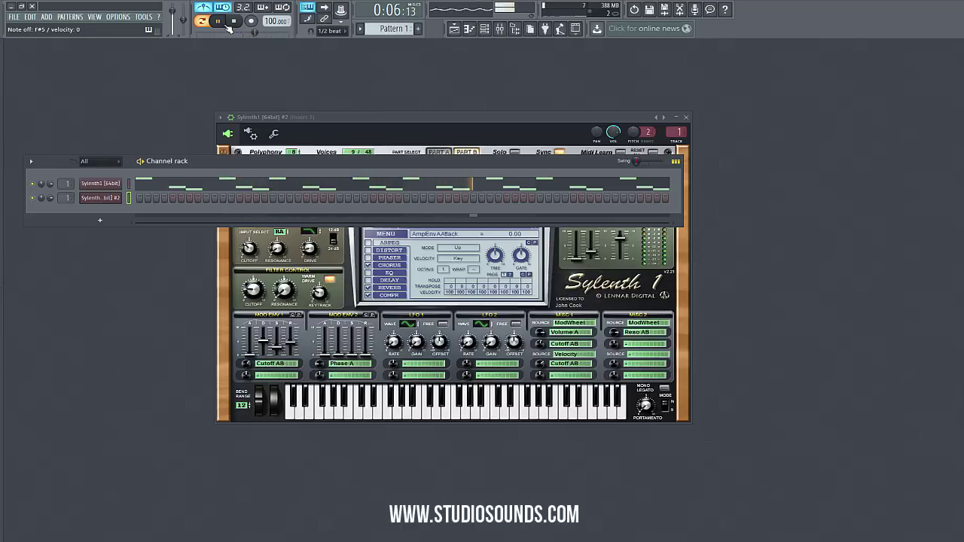
{"action": "left_click", "coordinate": [234, 21]}
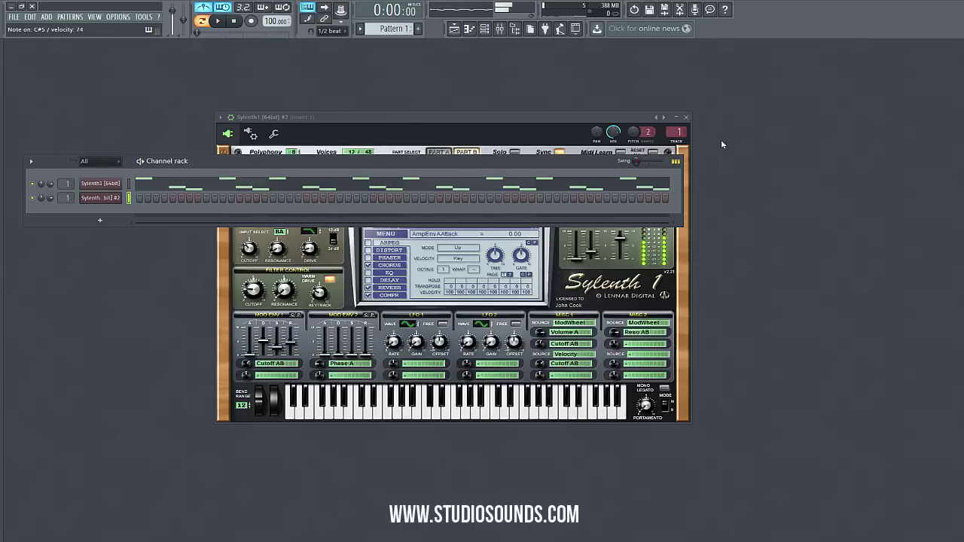
- Route the second Sylenth1 to mixer track 2 and add Fruity Delay 2 with a delay time of 2:00
{"action": "left_click", "coordinate": [685, 143]}
{"action": "left_click", "coordinate": [447, 196]}
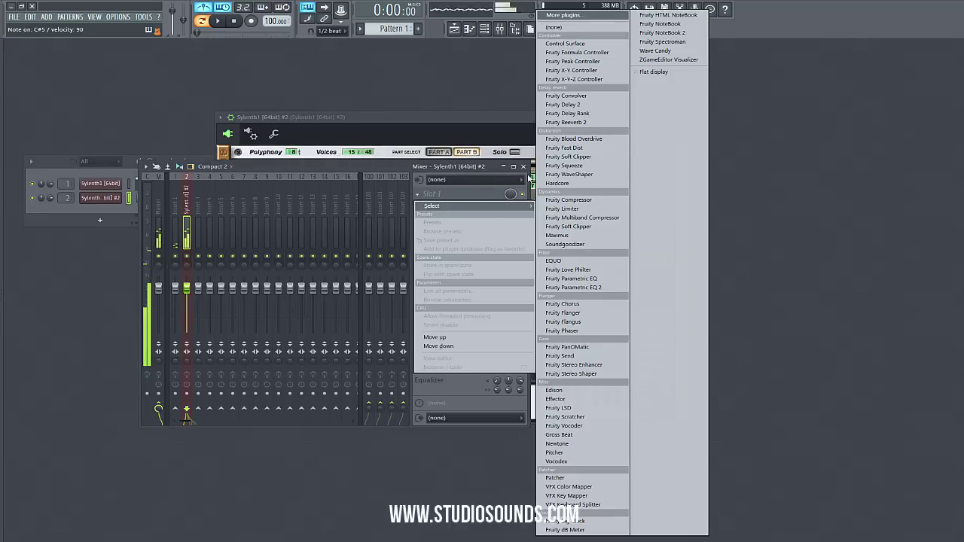
{"action": "left_click", "coordinate": [573, 105]}
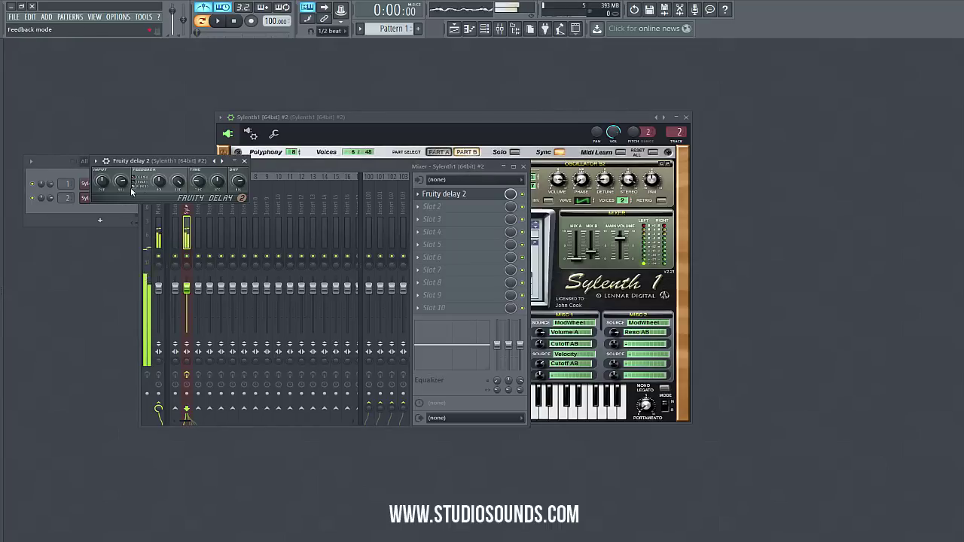
{"action": "right_click", "coordinate": [201, 186]}
{"action": "mouse_move", "coordinate": [216, 201]}
{"action": "left_click", "coordinate": [312, 212]}
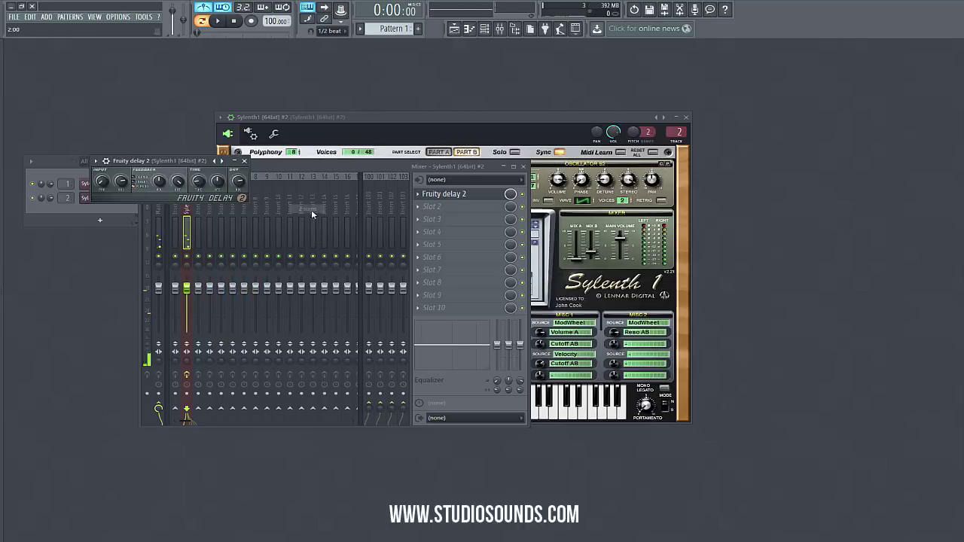
{"action": "left_click", "coordinate": [245, 161]}
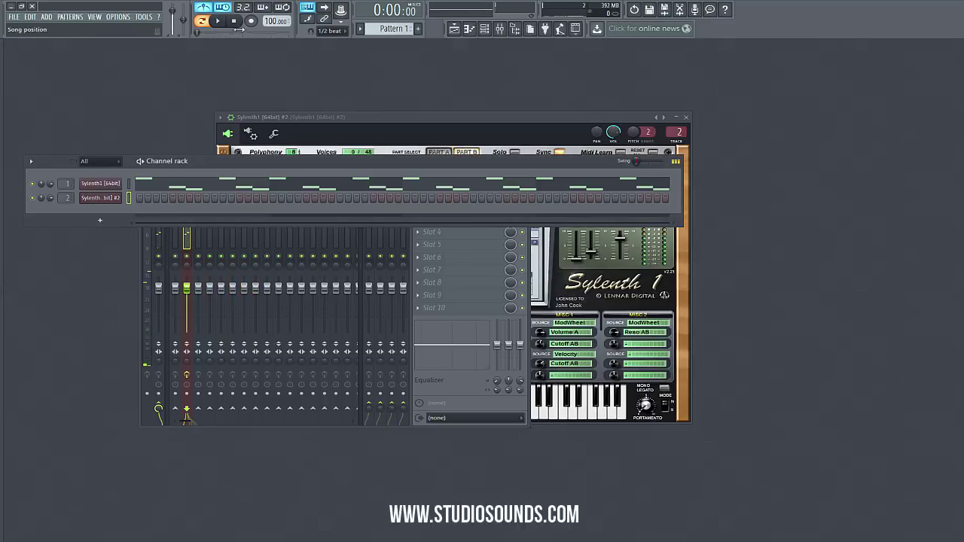
- Arm recording for everything and set the global snap to 1/4 beat
{"action": "left_click", "coordinate": [251, 21]}
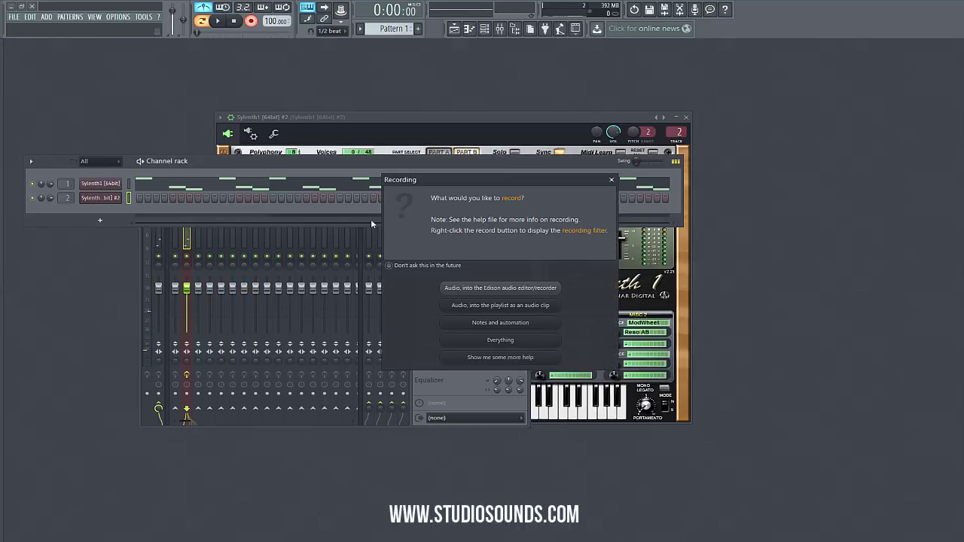
{"action": "left_click", "coordinate": [484, 337]}
{"action": "left_click", "coordinate": [329, 31]}
{"action": "left_click", "coordinate": [333, 125]}
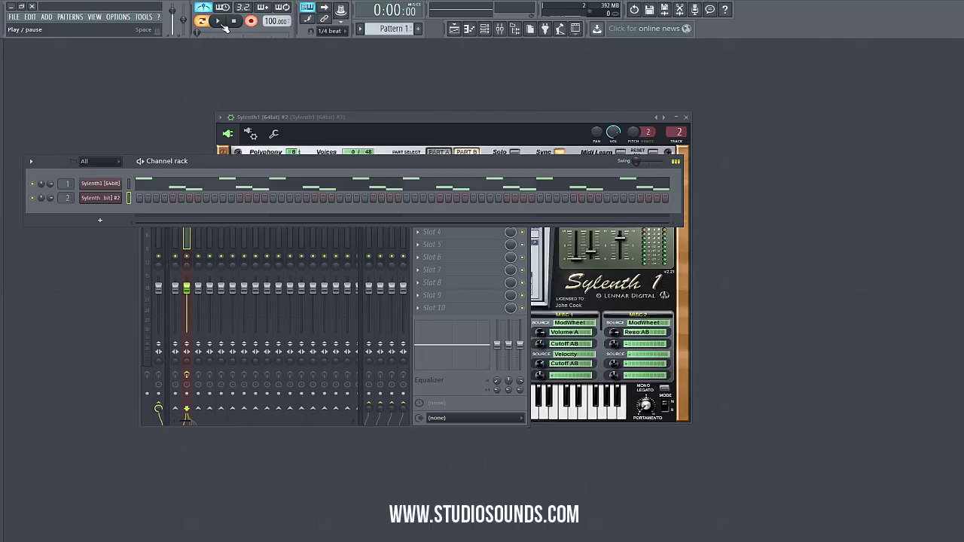
{"action": "left_click", "coordinate": [220, 22]}
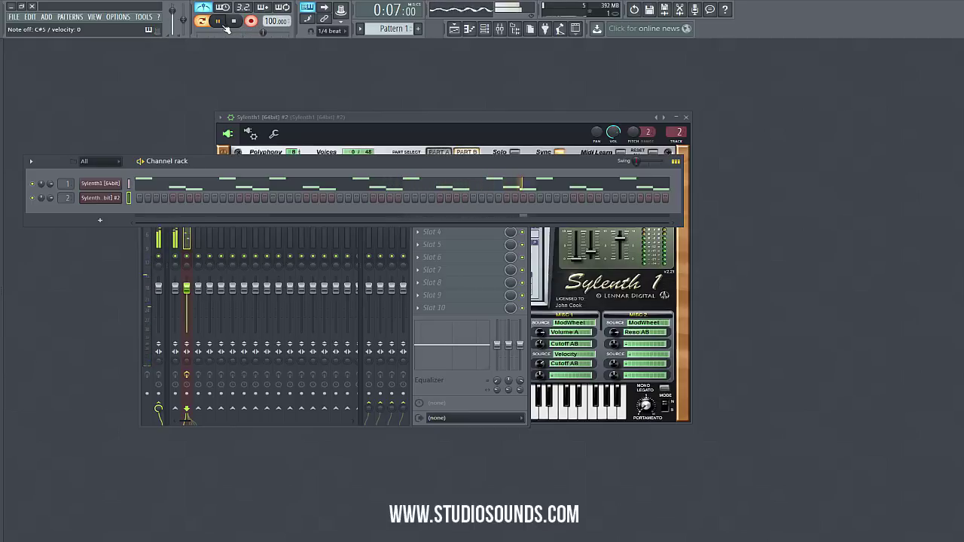
{"action": "left_click", "coordinate": [234, 21]}
{"action": "left_click", "coordinate": [30, 18]}
{"action": "left_click", "coordinate": [47, 30]}
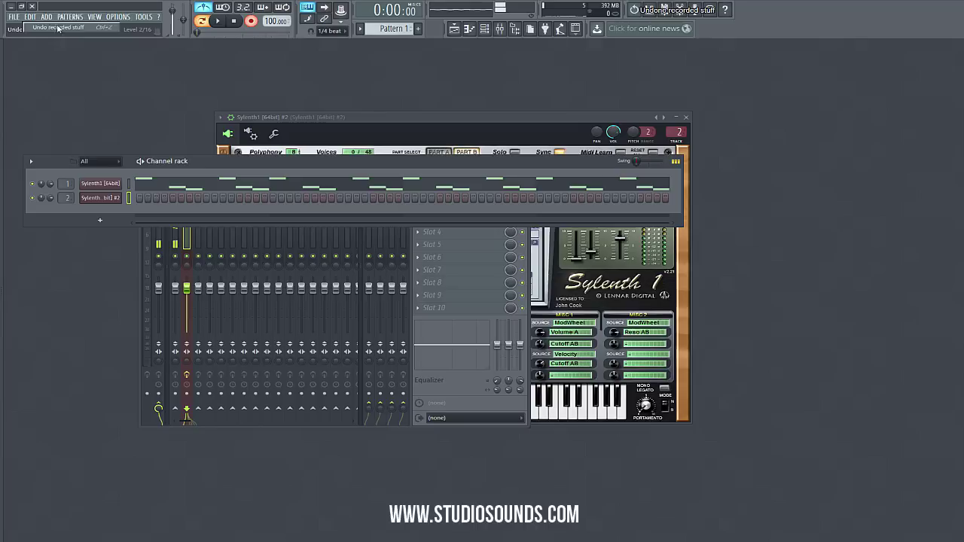
- Record a descending counter-melody on the second Sylenth1 channel and open it in the piano roll
{"action": "left_click", "coordinate": [218, 22]}
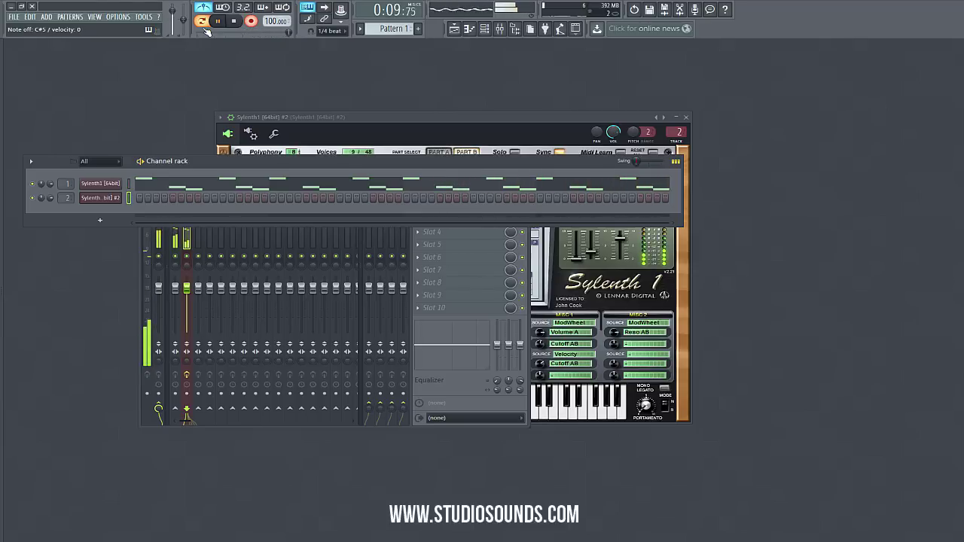
{"action": "key", "text": "space"}
{"action": "left_click", "coordinate": [396, 198]}
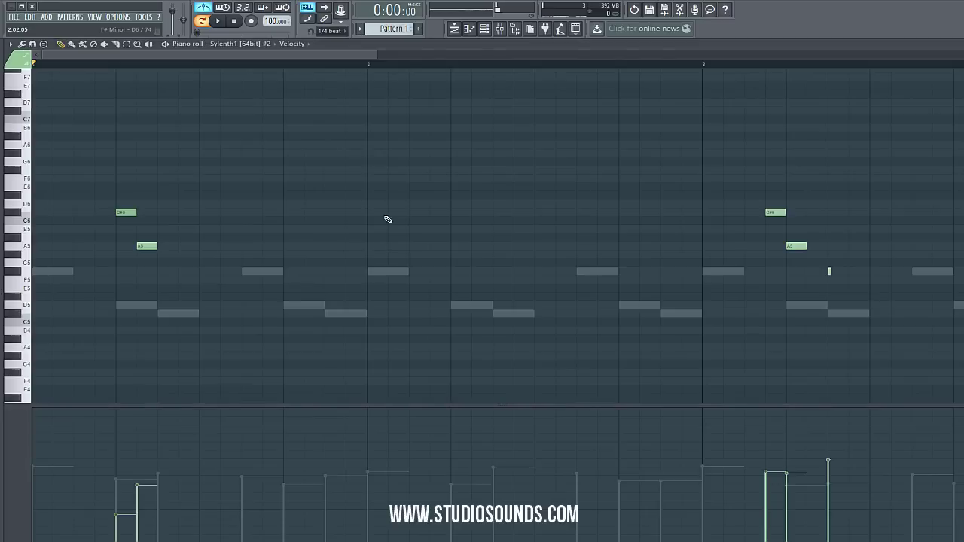
- Delete the C#6 and A5 notes in bar 1 and restore the cut-short F#5 and C#5 notes in bars 3 and 4 to full length
{"action": "right_click", "coordinate": [128, 212]}
{"action": "right_click", "coordinate": [146, 246]}
{"action": "left_click_drag", "start_coordinate": [375, 55], "coordinate": [852, 113]}
{"action": "left_click", "coordinate": [368, 271]}
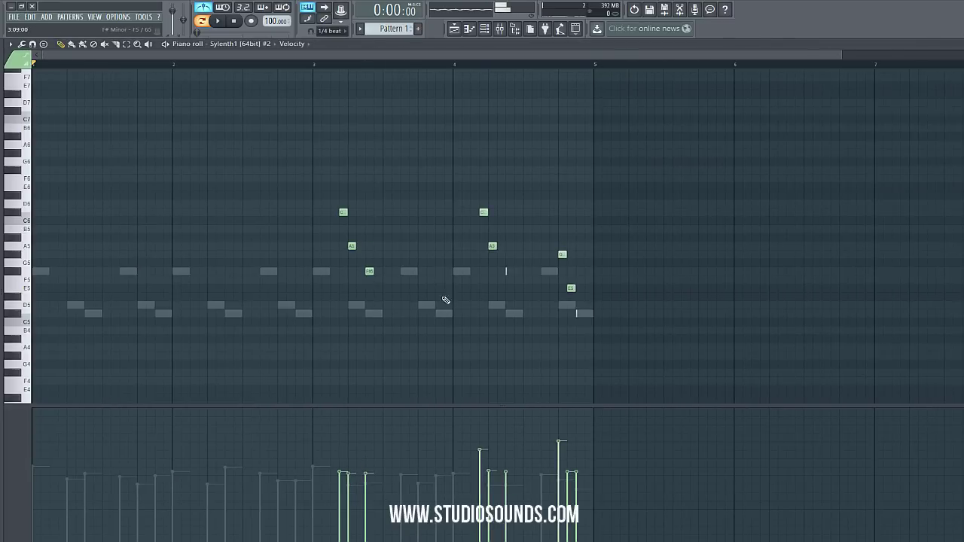
{"action": "left_click", "coordinate": [508, 273]}
{"action": "left_click", "coordinate": [579, 314]}
- Shift the C#6 and A5 notes in bars 3 and 4 one step later and even out the velocities of all counter-melody notes
{"action": "key", "text": "space"}
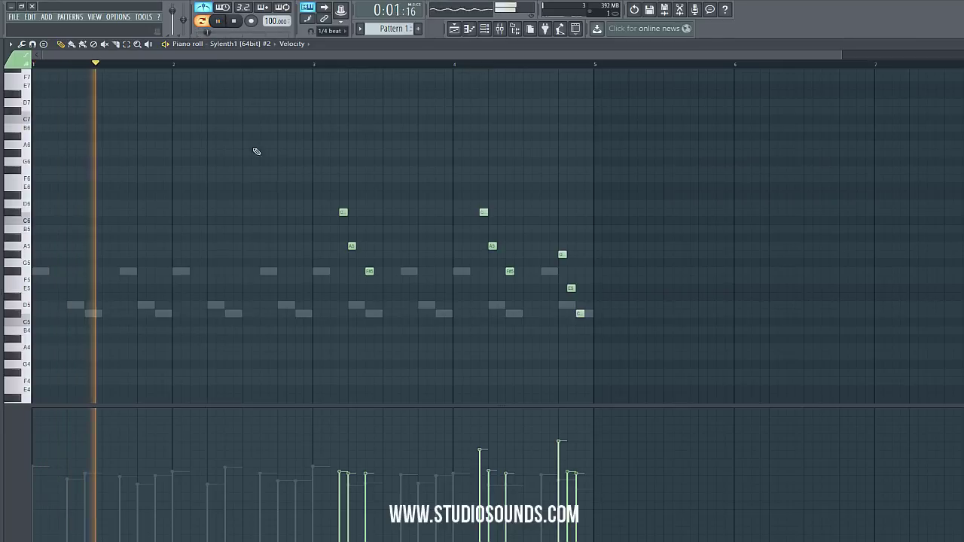
{"action": "left_click", "coordinate": [311, 70]}
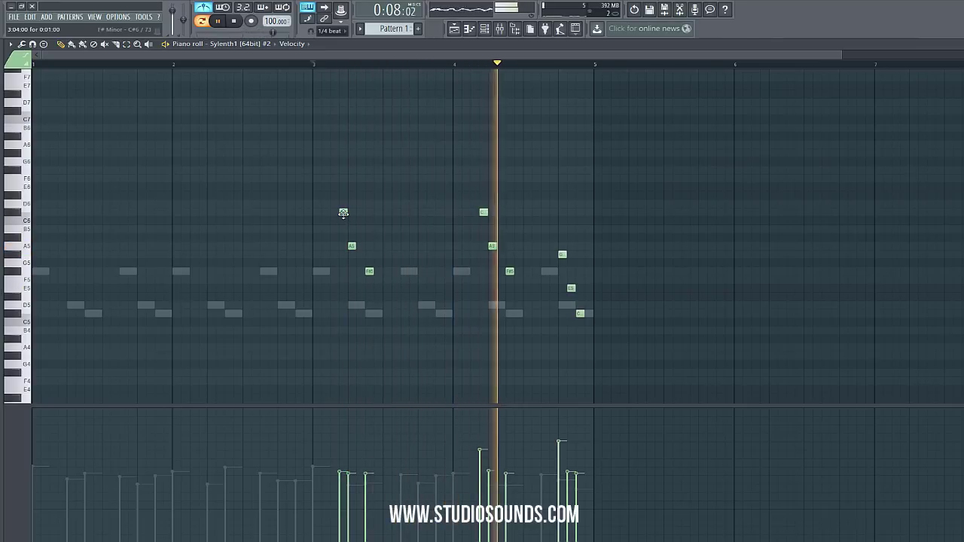
{"action": "left_click_drag", "start_coordinate": [340, 214], "coordinate": [348, 214]}
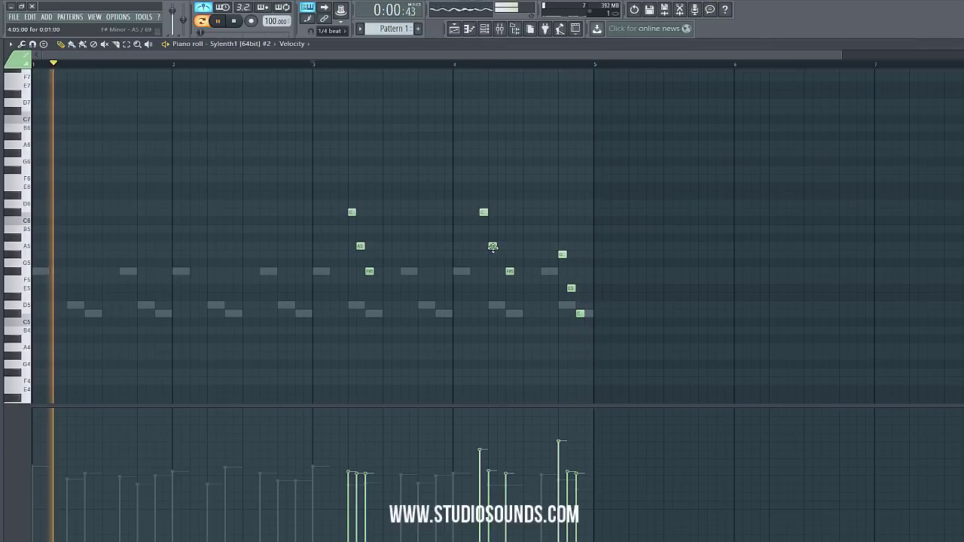
{"action": "left_click_drag", "start_coordinate": [493, 247], "coordinate": [502, 247]}
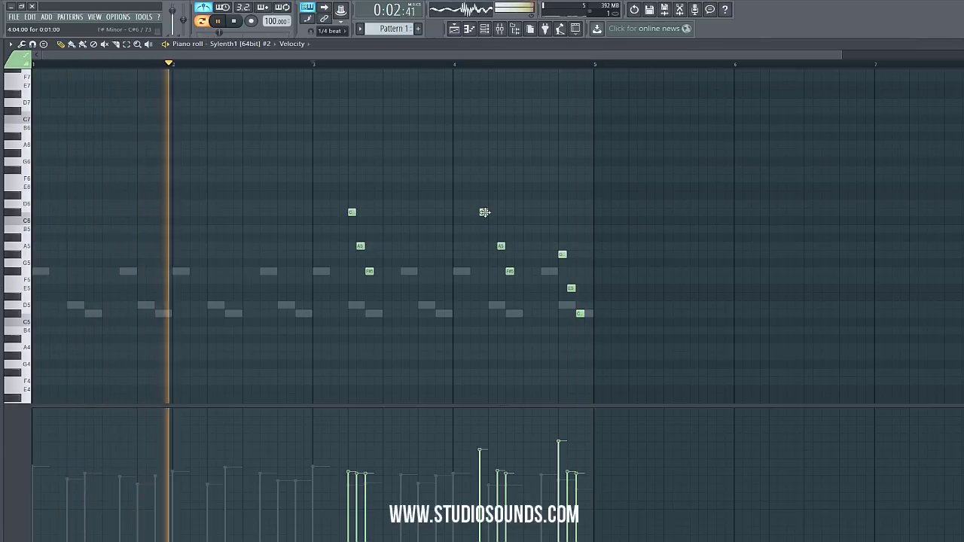
{"action": "left_click_drag", "start_coordinate": [483, 209], "coordinate": [492, 210]}
{"action": "left_click_drag", "start_coordinate": [347, 469], "coordinate": [572, 466]}
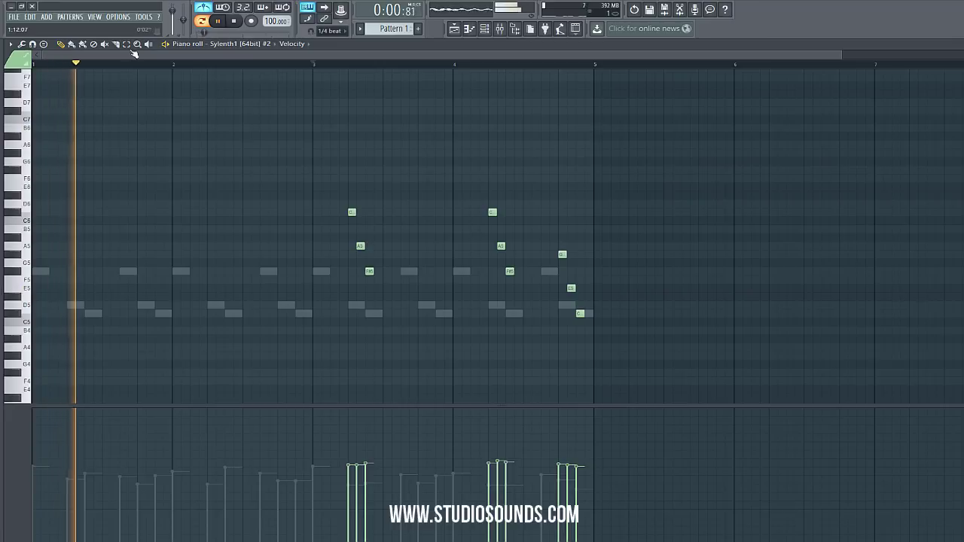
- Copy all the counter-melody notes from bars 3 and 4 to the same positions in bars 1 and 2
{"action": "left_click_drag", "start_coordinate": [735, 343], "coordinate": [312, 129]}
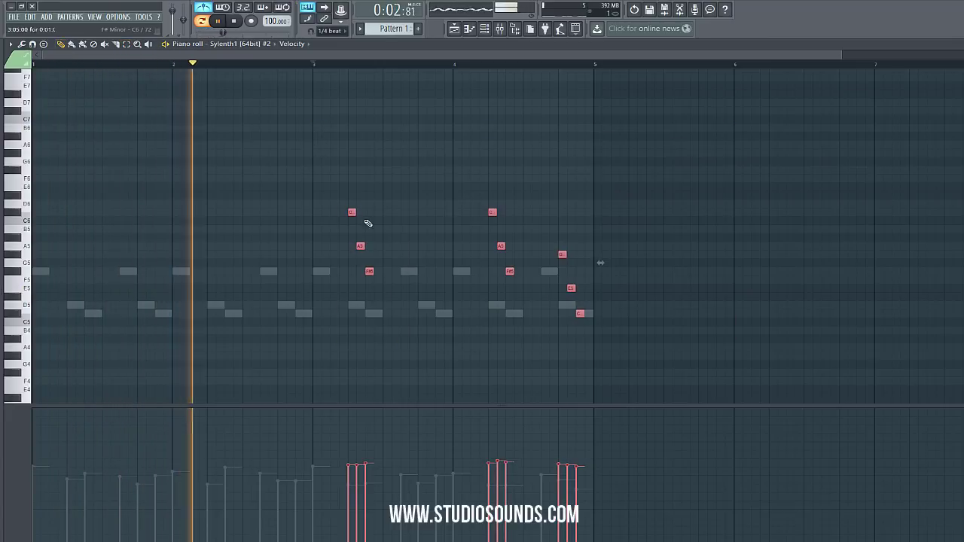
{"action": "left_click_drag", "start_coordinate": [352, 218], "coordinate": [72, 218]}
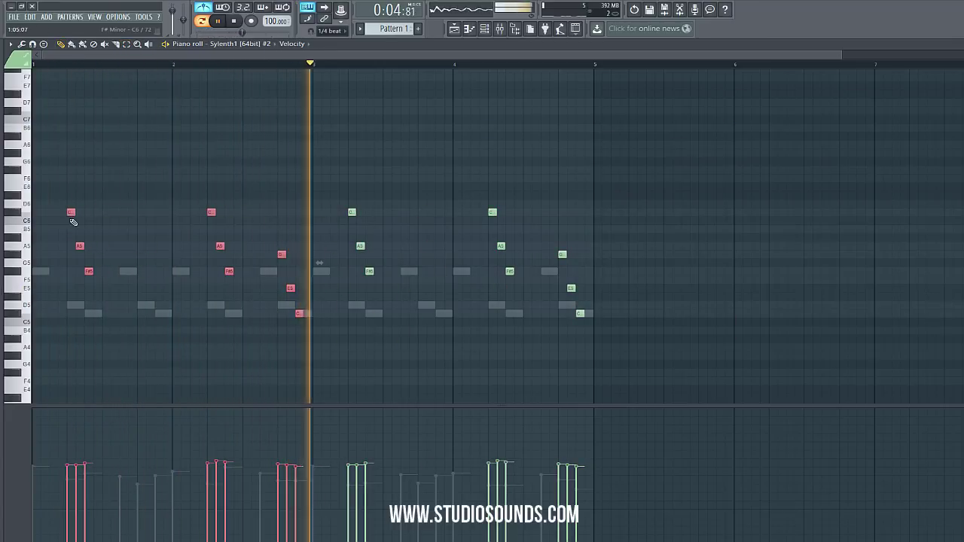
{"action": "left_click", "coordinate": [204, 324]}
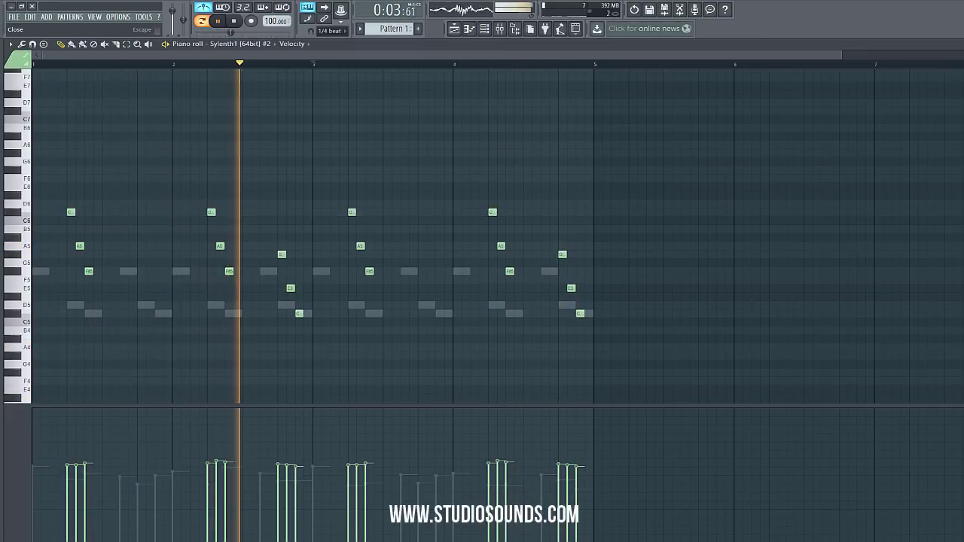
- Close the piano roll and clone the second Sylenth1 channel
{"action": "left_click", "coordinate": [959, 44]}
{"action": "right_click", "coordinate": [117, 197]}
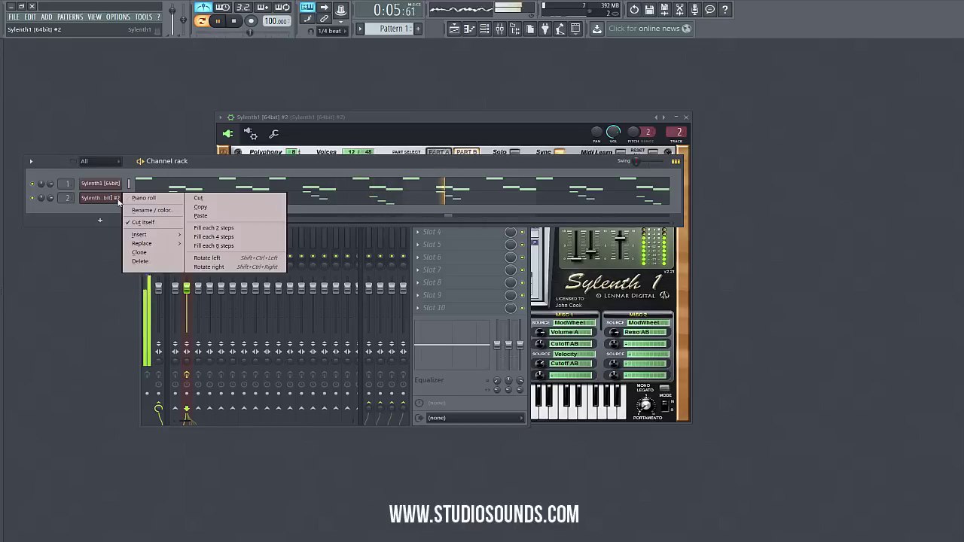
{"action": "left_click", "coordinate": [140, 252]}
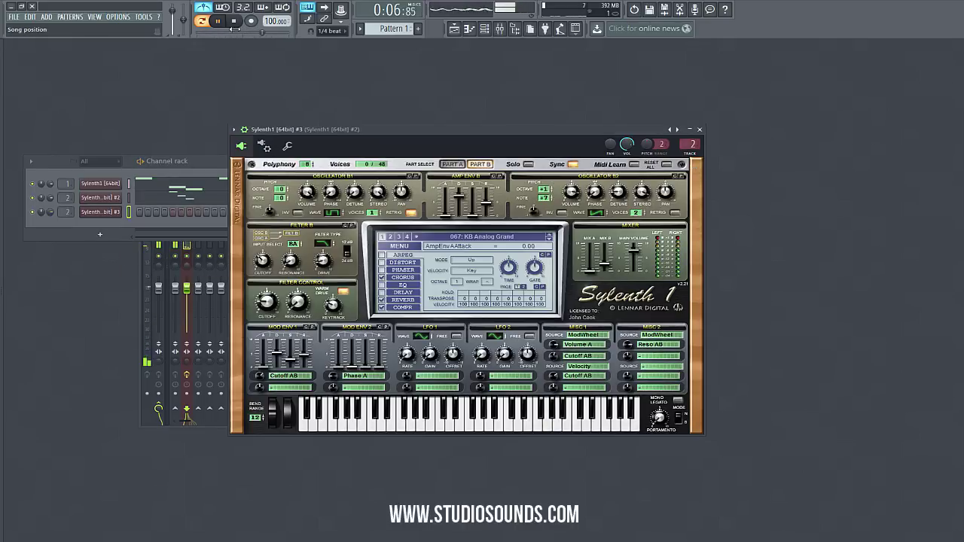
- Try the KB Synth Organ 4 preset on the third Sylenth1 channel, then load BA Detuned Sub 1 instead
{"action": "left_click", "coordinate": [468, 237]}
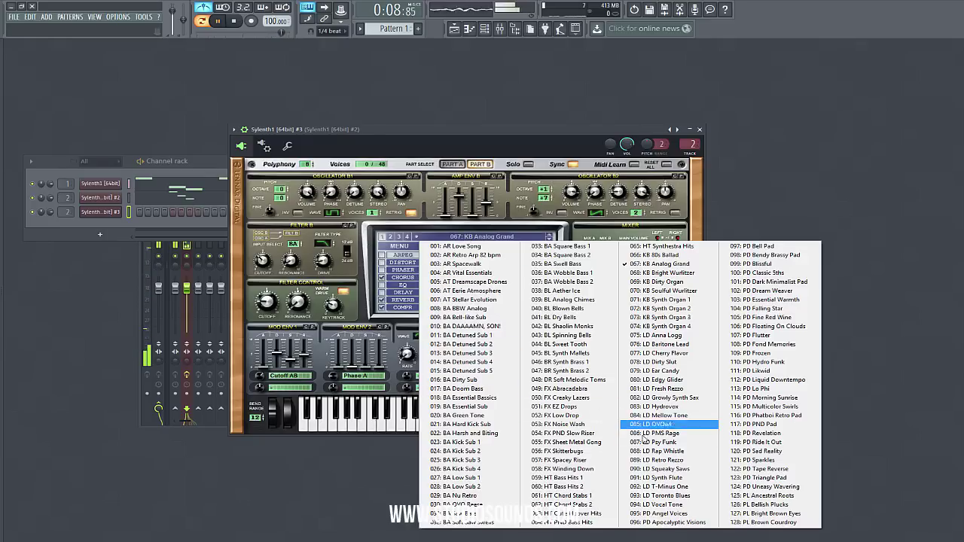
{"action": "left_click", "coordinate": [685, 327]}
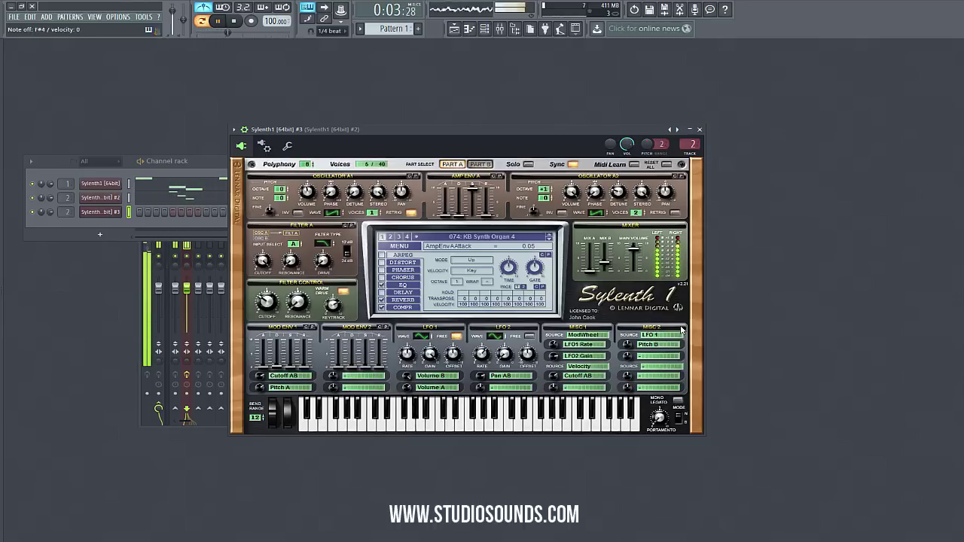
{"action": "left_click", "coordinate": [452, 238]}
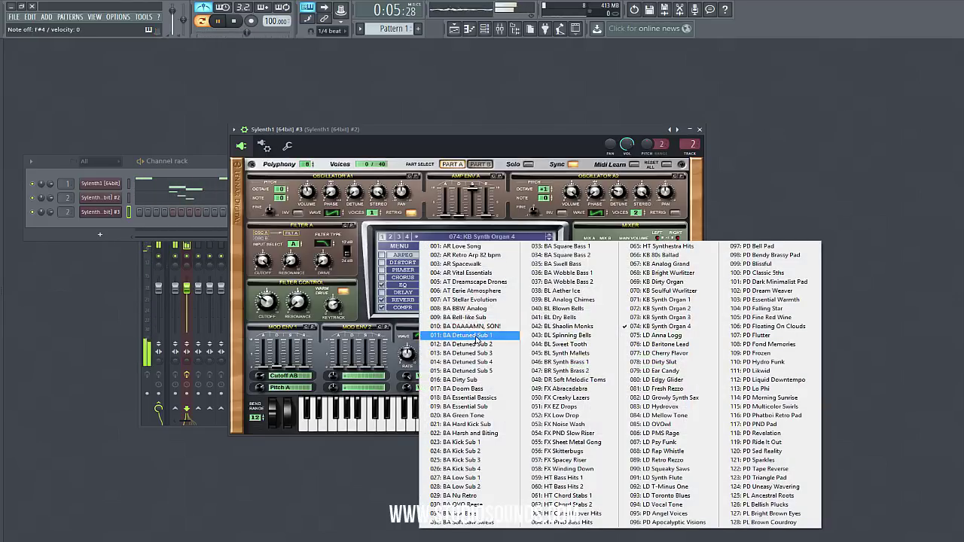
{"action": "left_click", "coordinate": [467, 336]}
- Clone the third Sylenth1 channel to create a fourth one
{"action": "left_click", "coordinate": [55, 214]}
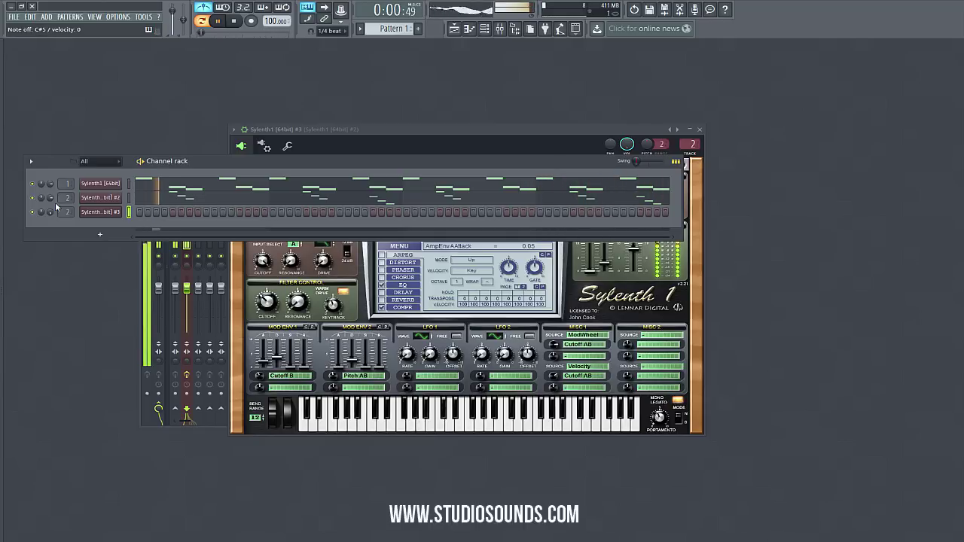
{"action": "left_click", "coordinate": [97, 231]}
{"action": "left_click", "coordinate": [150, 273]}
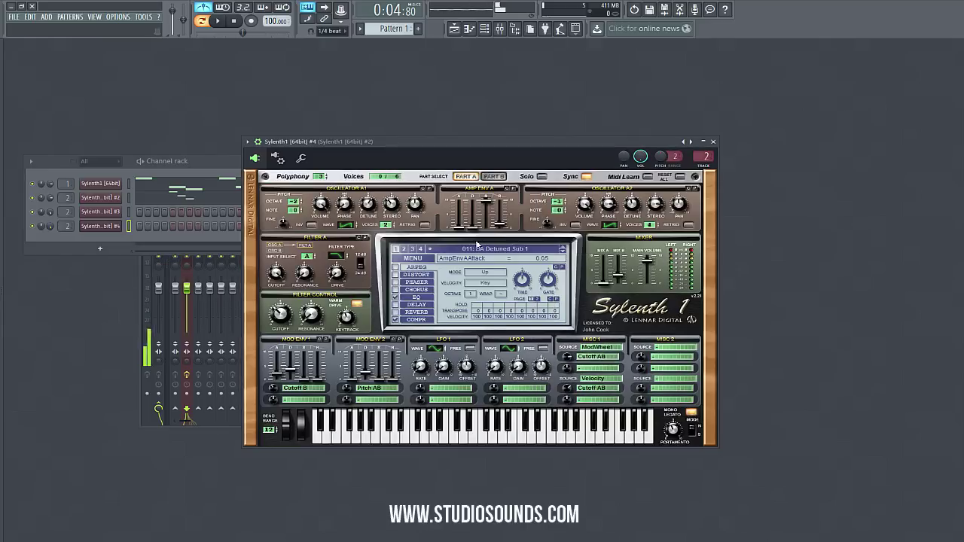
- Audition the LD Baritone Lead, LD Cherry Flavor and LD T-Minus One presets on the fourth Sylenth1 channel
{"action": "left_click", "coordinate": [477, 246]}
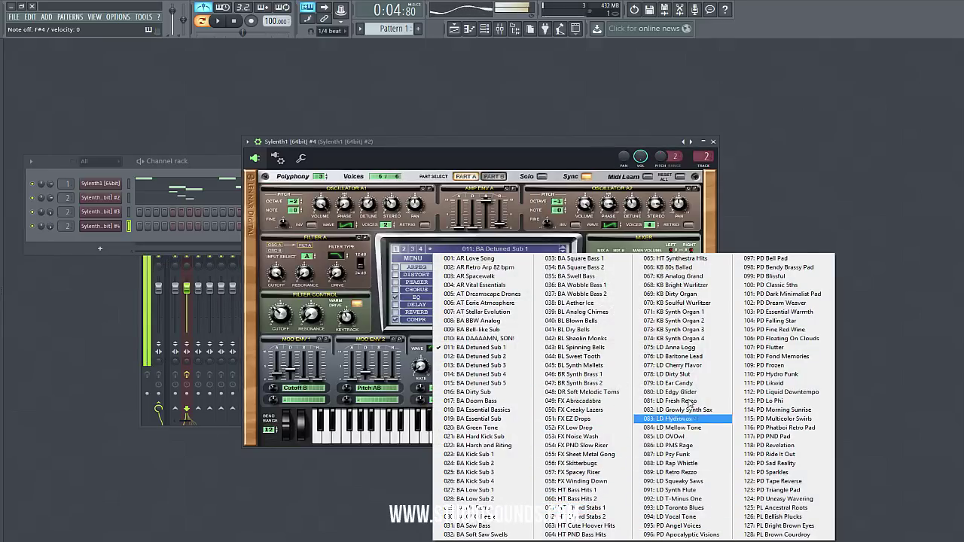
{"action": "left_click", "coordinate": [678, 356]}
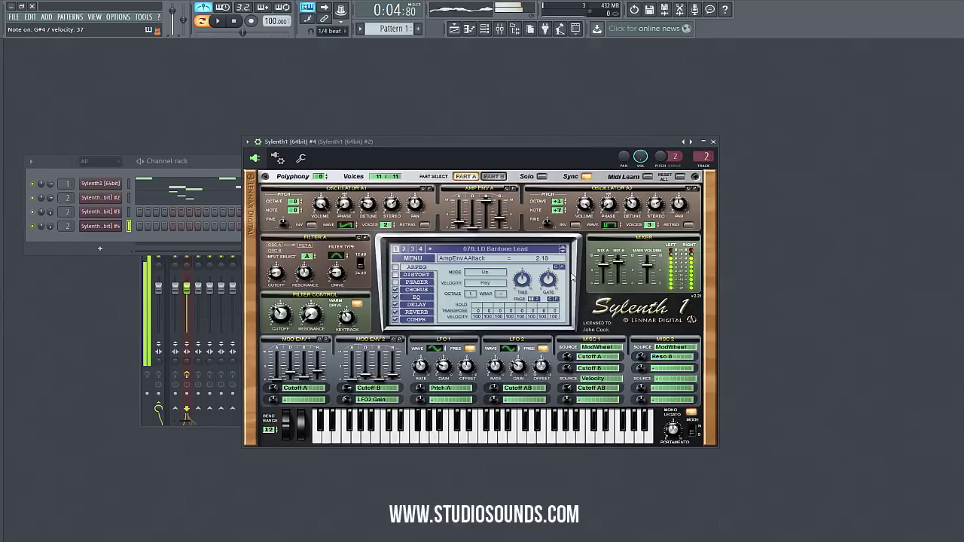
{"action": "left_click", "coordinate": [541, 250]}
{"action": "left_click", "coordinate": [674, 365]}
{"action": "left_click", "coordinate": [533, 250]}
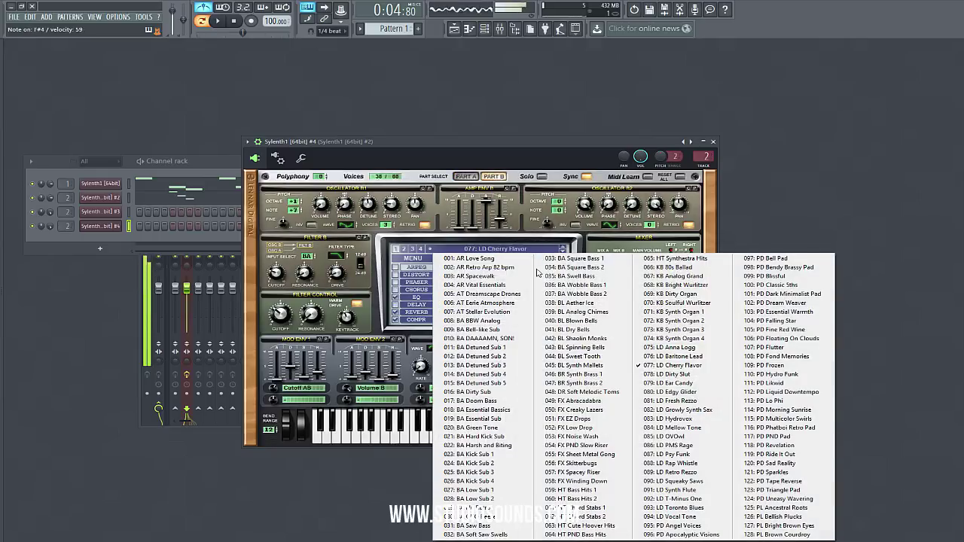
{"action": "left_click", "coordinate": [674, 499]}
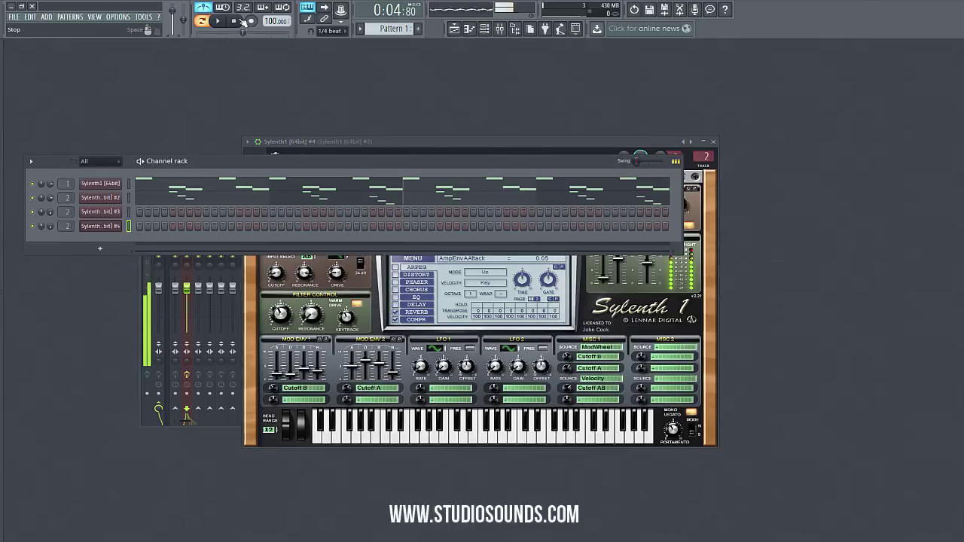
- Turn on wait for input, play the pattern to try the lead sound, and reset the fourth channel's volume before stopping playback
{"action": "left_click", "coordinate": [223, 7]}
{"action": "left_click", "coordinate": [218, 21]}
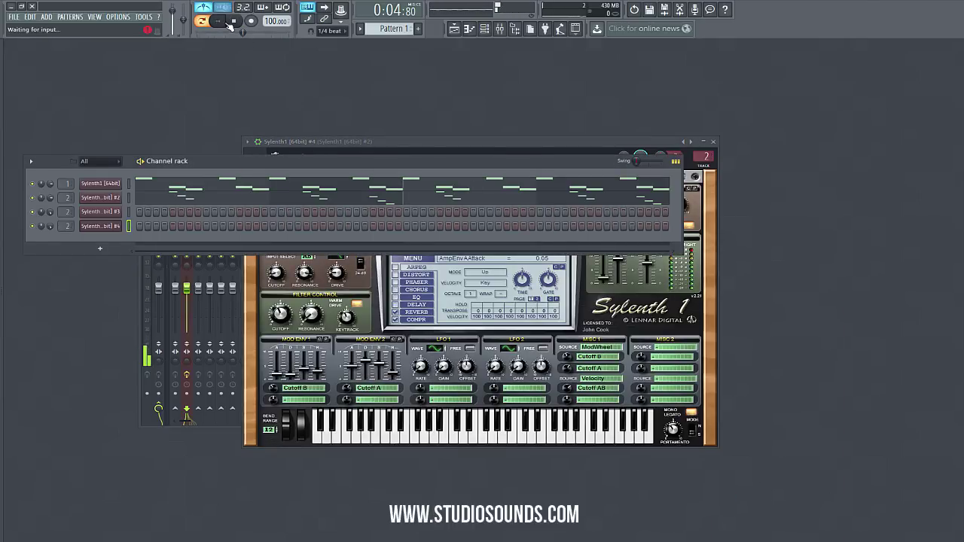
{"action": "key", "text": "q"}
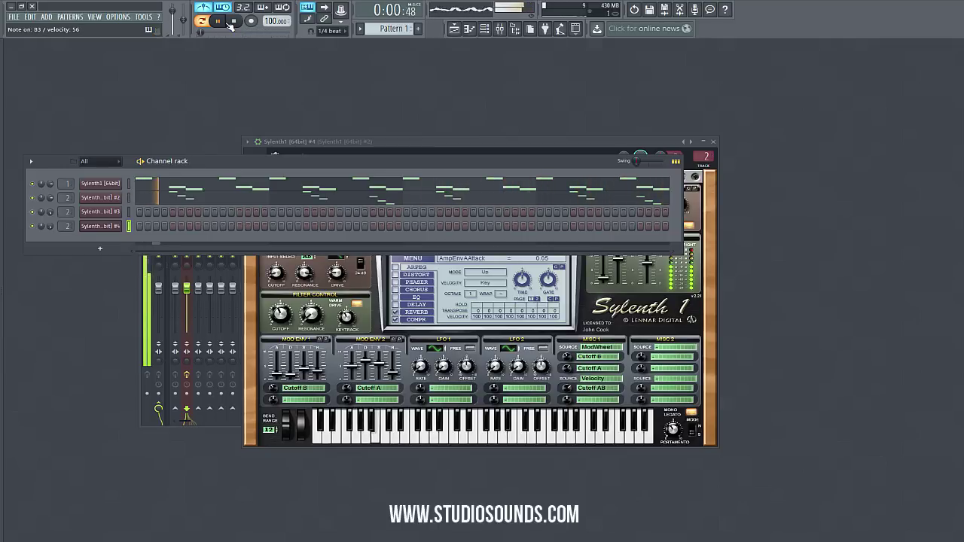
{"action": "right_click", "coordinate": [51, 227]}
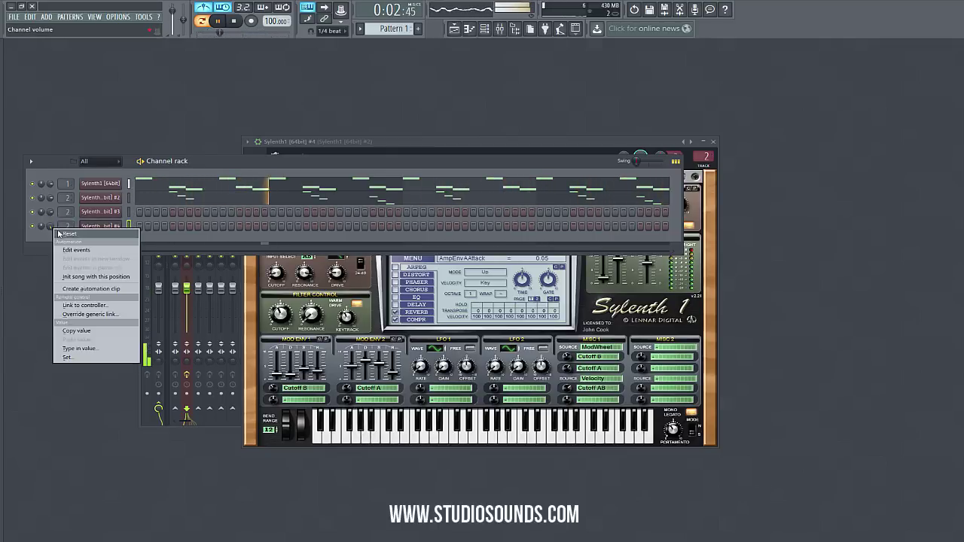
{"action": "left_click", "coordinate": [60, 234]}
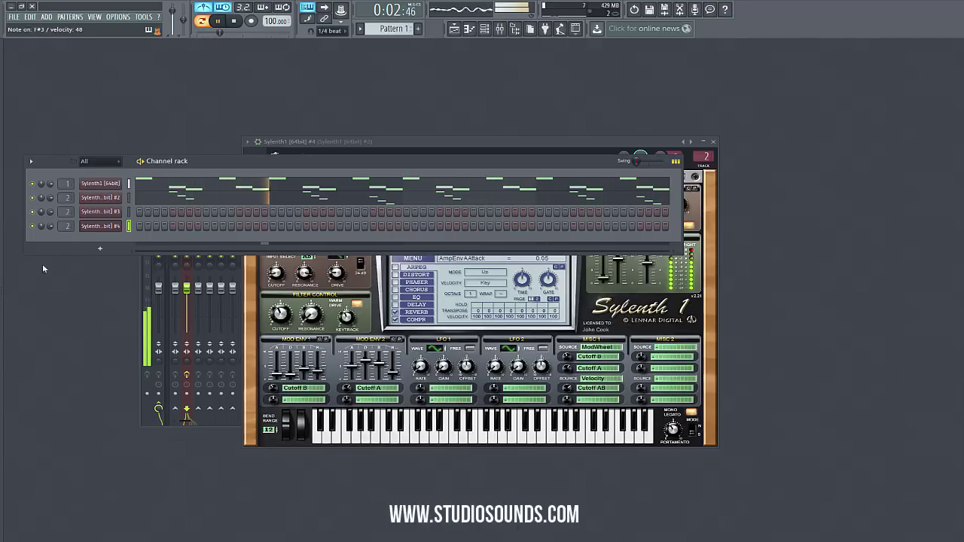
{"action": "key", "text": "space"}
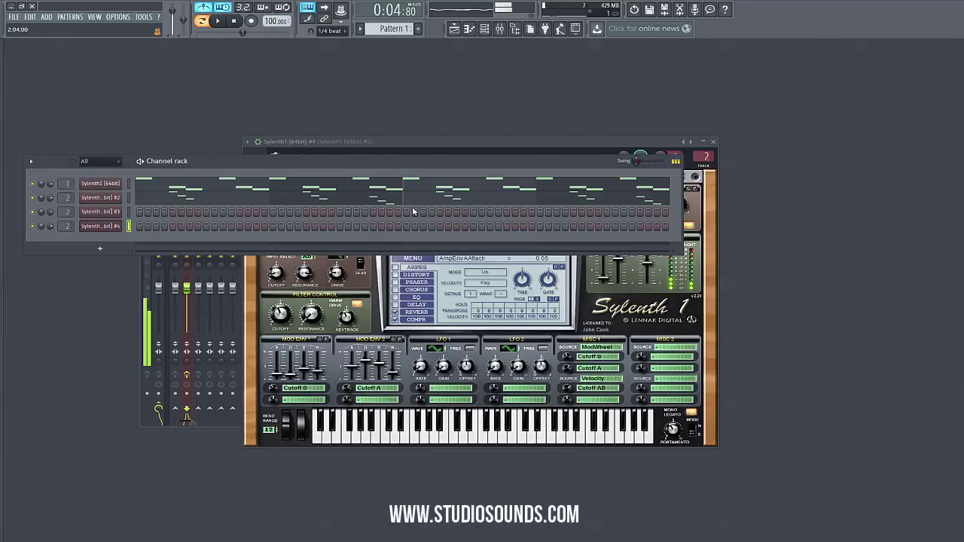
- Step forward through the fourth Sylenth1's presets to PD Angel Voices
{"action": "left_click", "coordinate": [573, 140]}
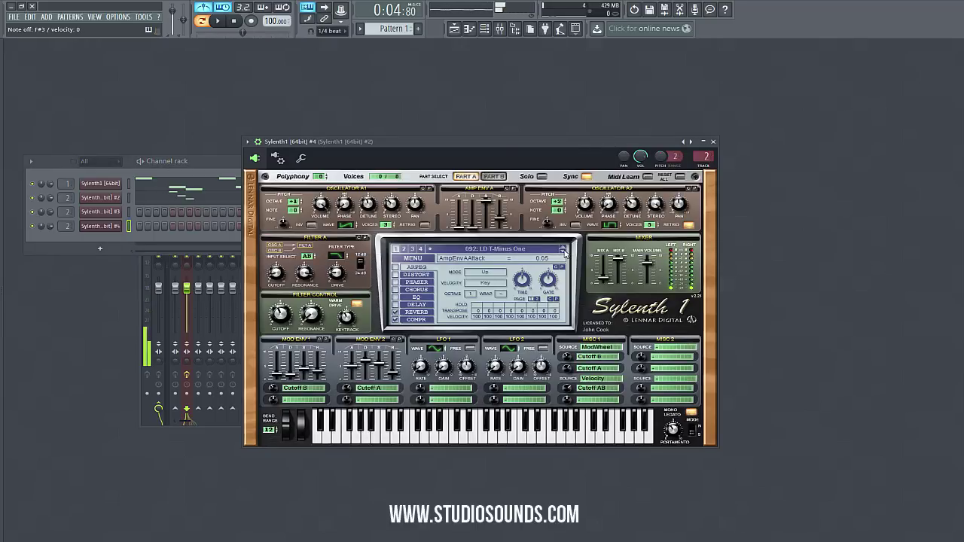
{"action": "left_click", "coordinate": [564, 251]}
{"action": "left_click", "coordinate": [564, 251]}
{"action": "left_click", "coordinate": [564, 252]}
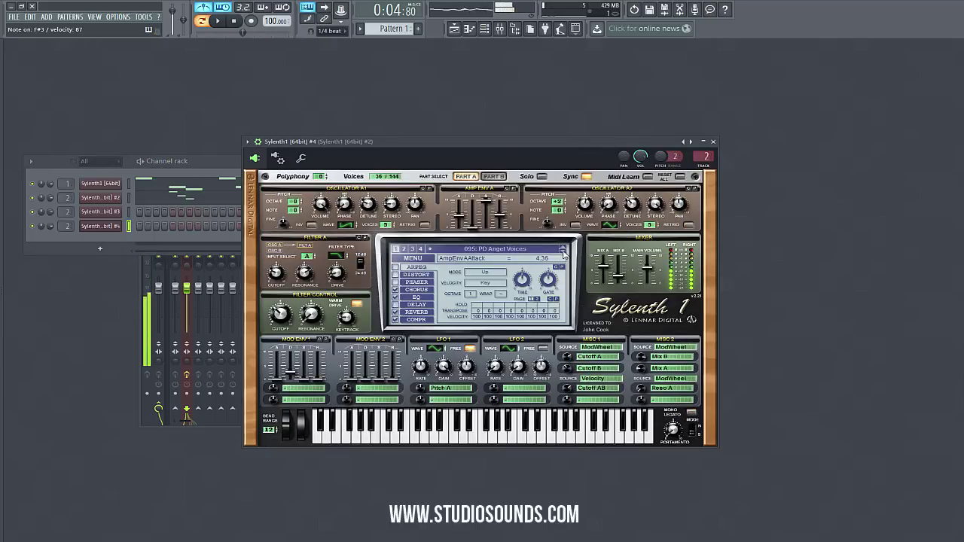
{"action": "left_click", "coordinate": [563, 248]}
{"action": "left_click", "coordinate": [562, 252]}
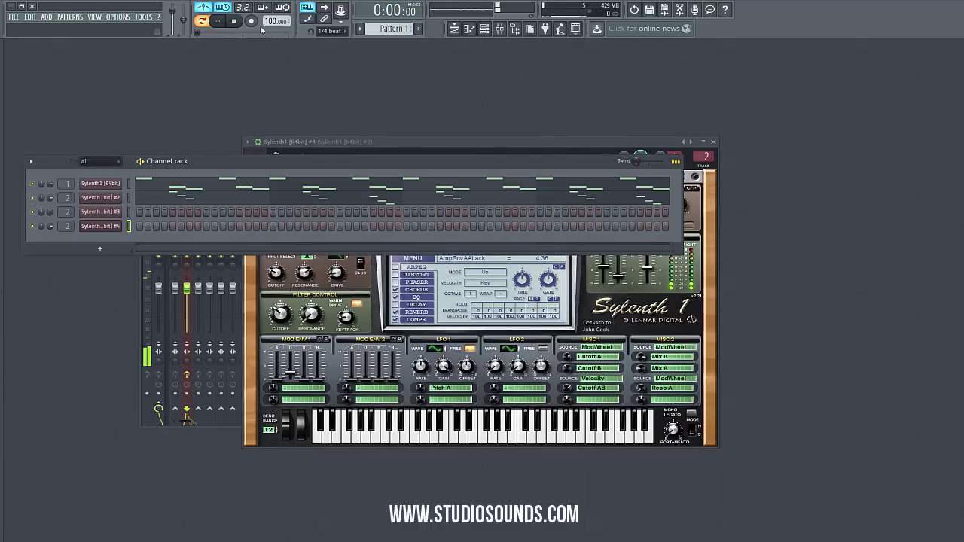
- Record a held F#5, A5, C#6 chord followed by a C#5, E5, G#5 chord on the fourth Sylenth1 channel
{"action": "left_click", "coordinate": [252, 21]}
{"action": "left_click", "coordinate": [494, 339]}
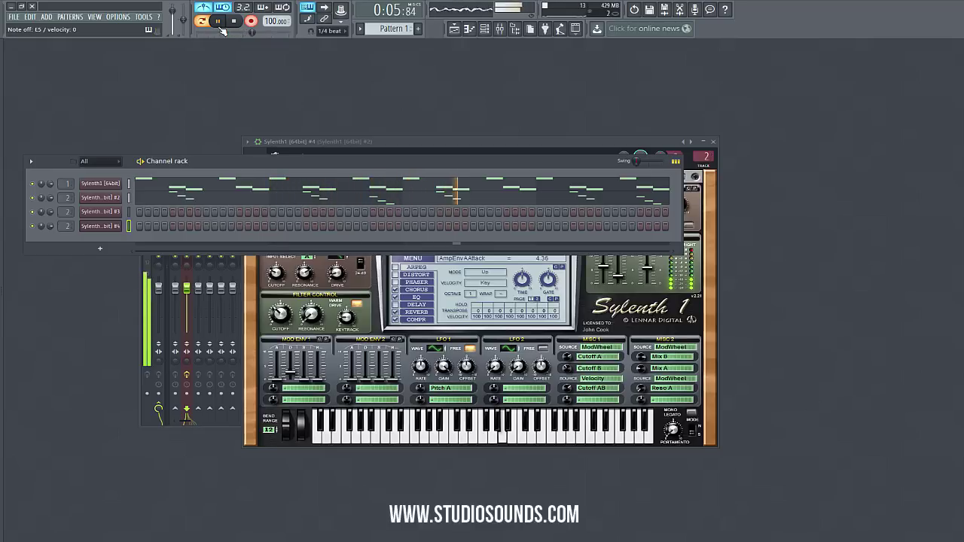
- Move the recorded C#5, E5, G#5 chord to the start of bar 2 and copy both chords to bars 3 and 4
{"action": "left_click", "coordinate": [393, 229]}
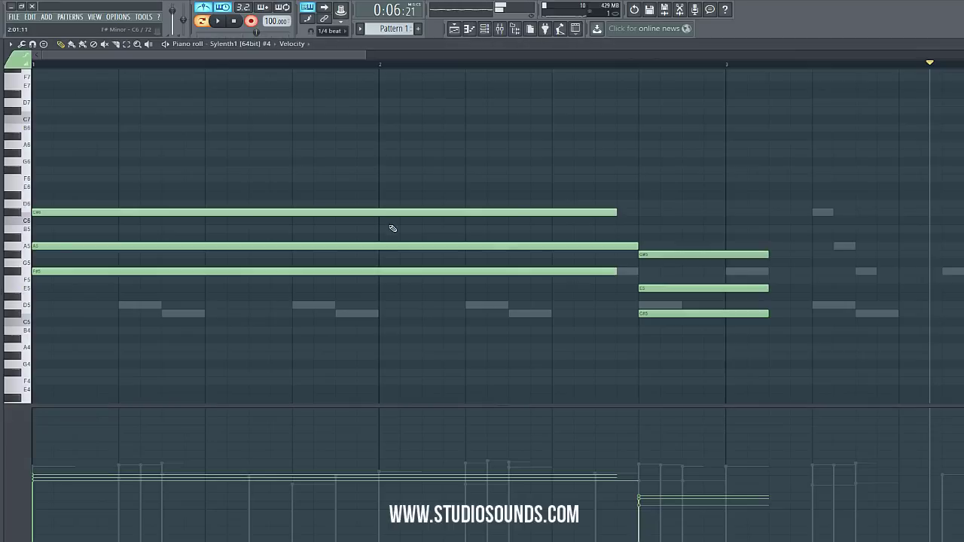
{"action": "left_click_drag", "start_coordinate": [365, 54], "coordinate": [818, 54]}
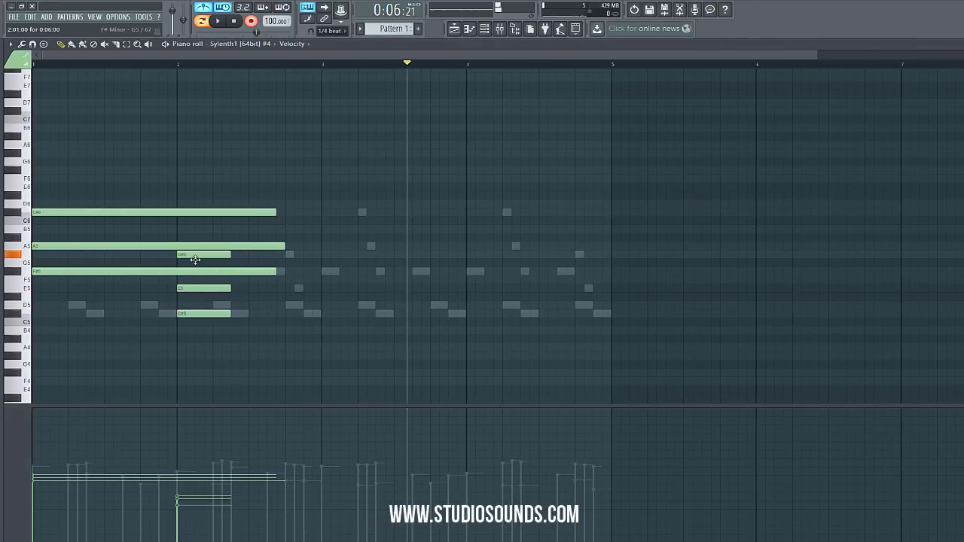
{"action": "left_click_drag", "start_coordinate": [315, 326], "coordinate": [362, 202]}
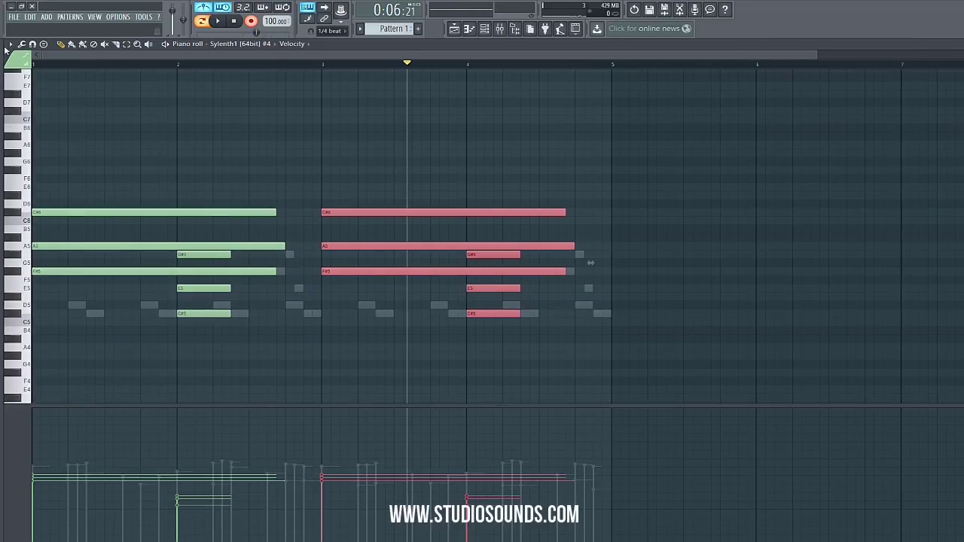
- Apply quick legato to the copied chords in bars 3 and 4, then to all the chords
{"action": "left_click", "coordinate": [10, 45]}
{"action": "mouse_move", "coordinate": [24, 74]}
{"action": "left_click", "coordinate": [105, 85]}
{"action": "right_click", "coordinate": [240, 120]}
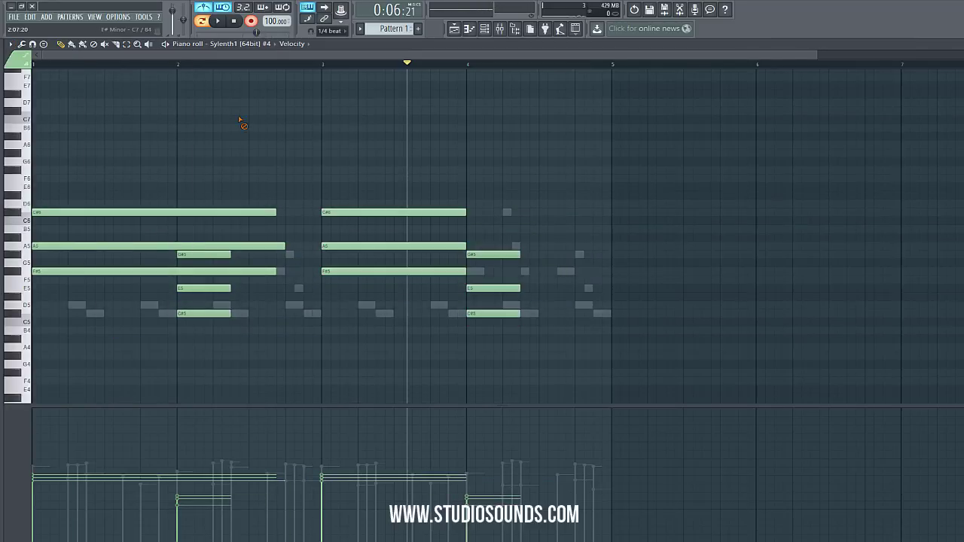
{"action": "left_click", "coordinate": [11, 46]}
{"action": "left_click", "coordinate": [105, 86]}
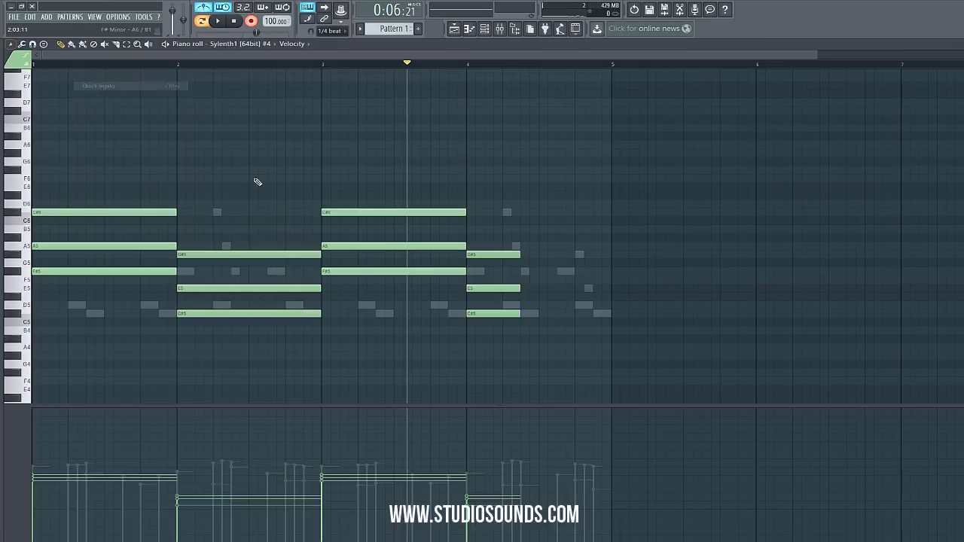
- Replace the chords in bars 3 and 4 with copies of the full-bar chords from bars 1 and 2
{"action": "left_click_drag", "start_coordinate": [369, 361], "coordinate": [15, 188]}
{"action": "left_click_drag", "start_coordinate": [94, 216], "coordinate": [418, 221]}
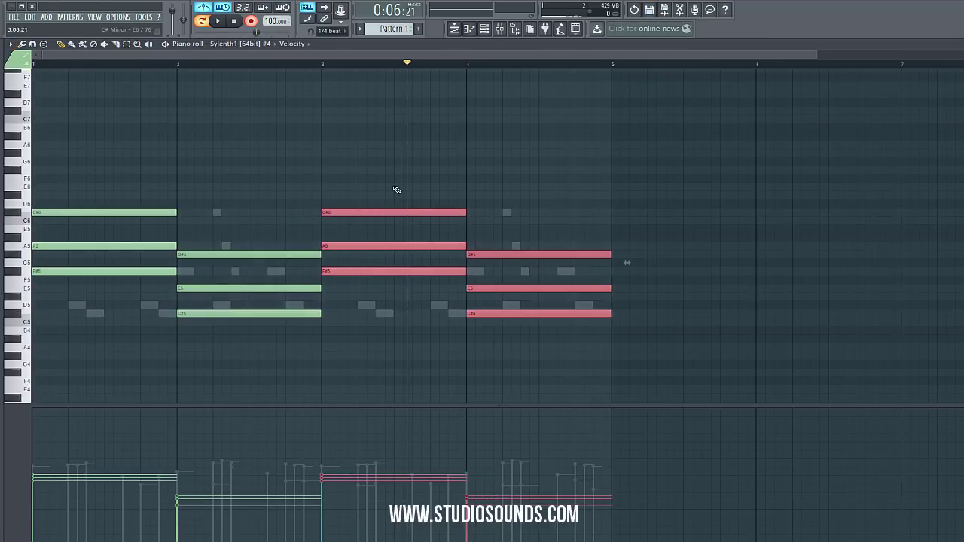
{"action": "right_click", "coordinate": [394, 187]}
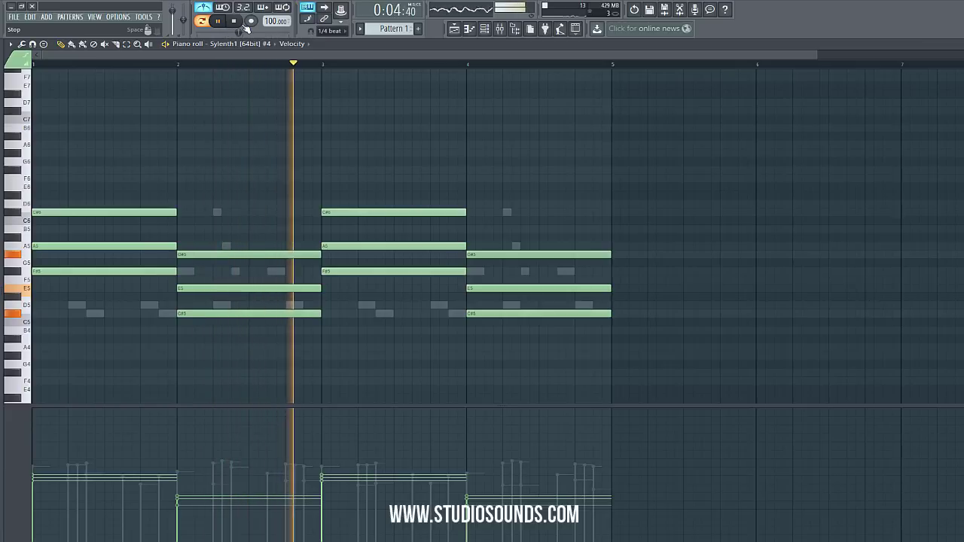
- Delete the C#5, E5, G#5 chord in bar 2 and the F#5, A5, C#6 chord in bar 3
{"action": "right_click", "coordinate": [265, 254]}
{"action": "right_click", "coordinate": [292, 288]}
{"action": "right_click", "coordinate": [311, 313]}
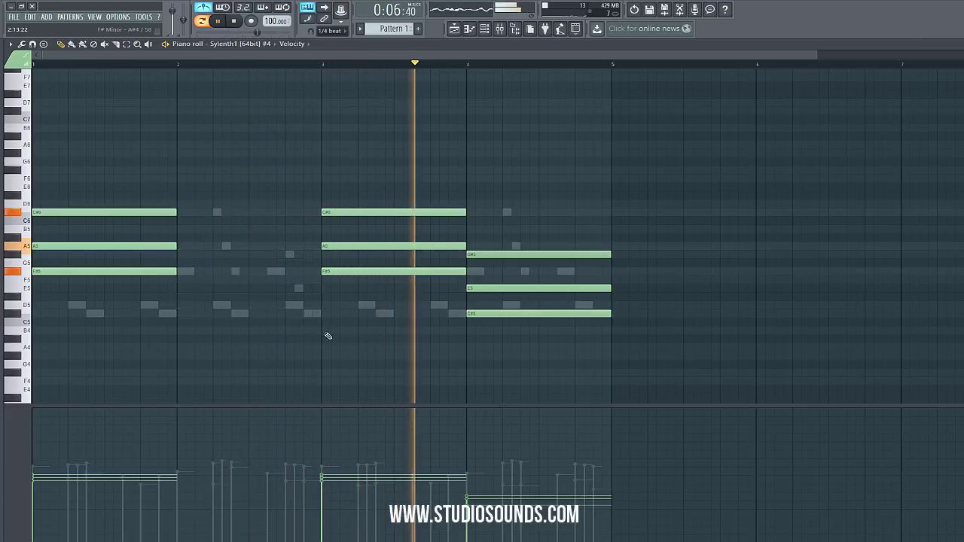
{"action": "right_click", "coordinate": [368, 271]}
{"action": "right_click", "coordinate": [335, 246]}
{"action": "right_click", "coordinate": [326, 212]}
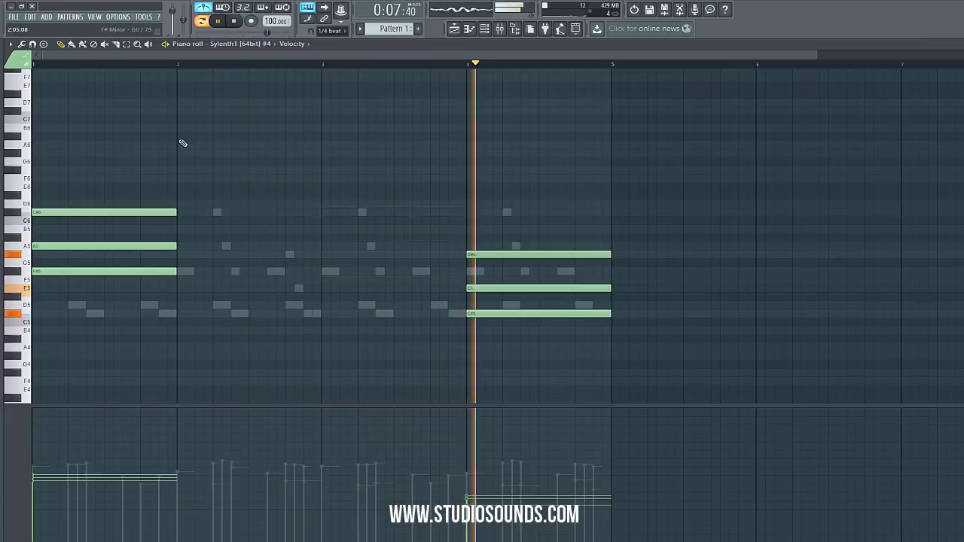
- Move the C#5, E5, G#5 chord from bar 4 to the start of bar 3
{"action": "left_click", "coordinate": [127, 45]}
{"action": "left_click_drag", "start_coordinate": [635, 344], "coordinate": [451, 230]}
{"action": "left_click", "coordinate": [61, 44]}
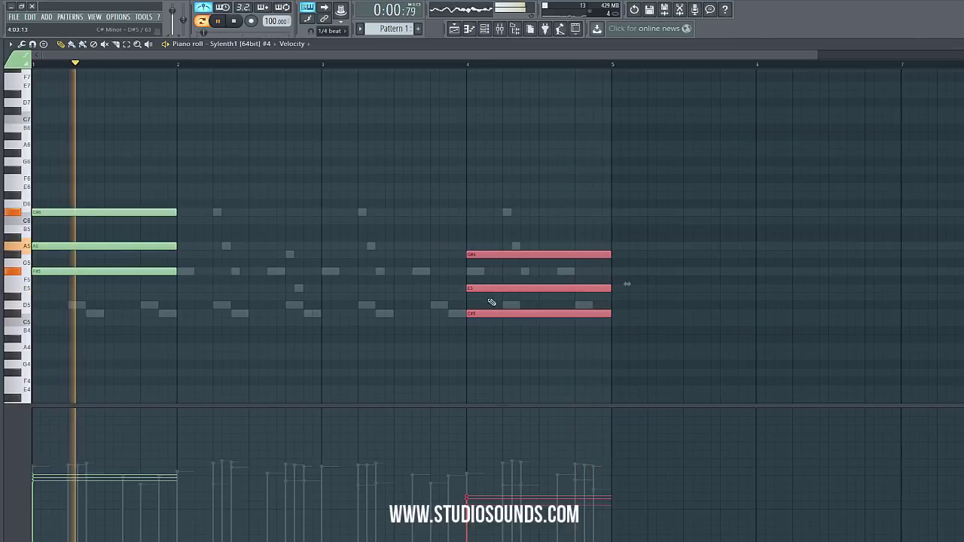
{"action": "left_click_drag", "start_coordinate": [491, 303], "coordinate": [346, 303]}
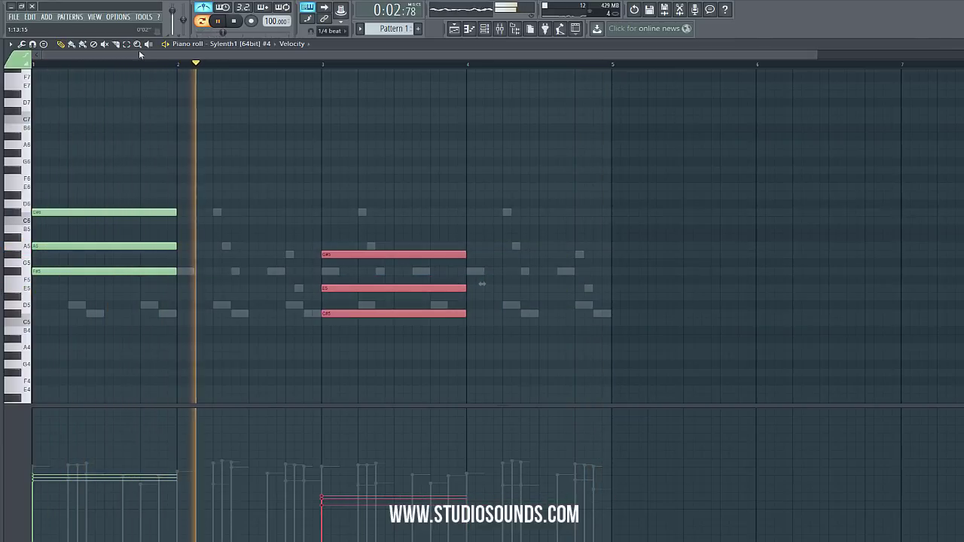
- Lengthen the notes of both chords to two bars each
{"action": "key", "text": "ctrl+a"}
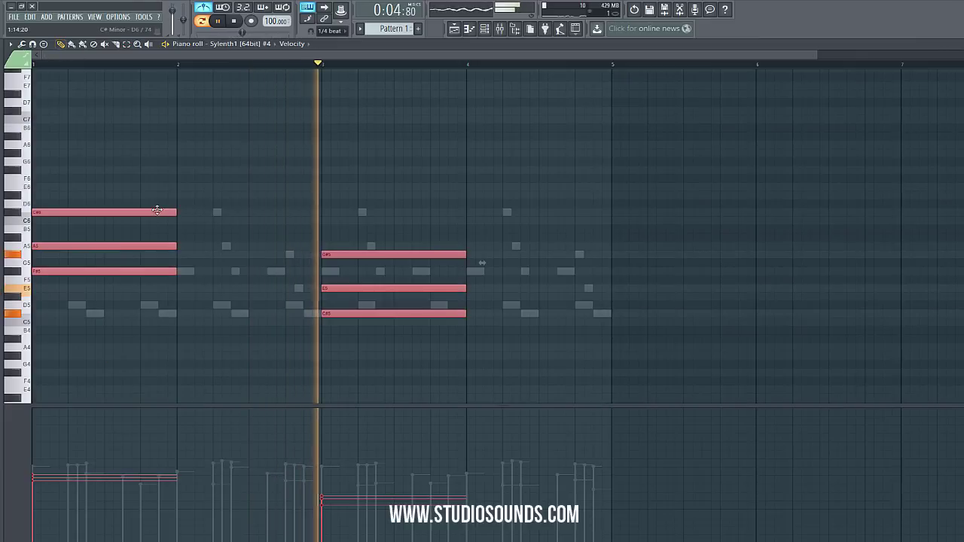
{"action": "left_click_drag", "start_coordinate": [157, 211], "coordinate": [322, 218]}
{"action": "left_click", "coordinate": [655, 399]}
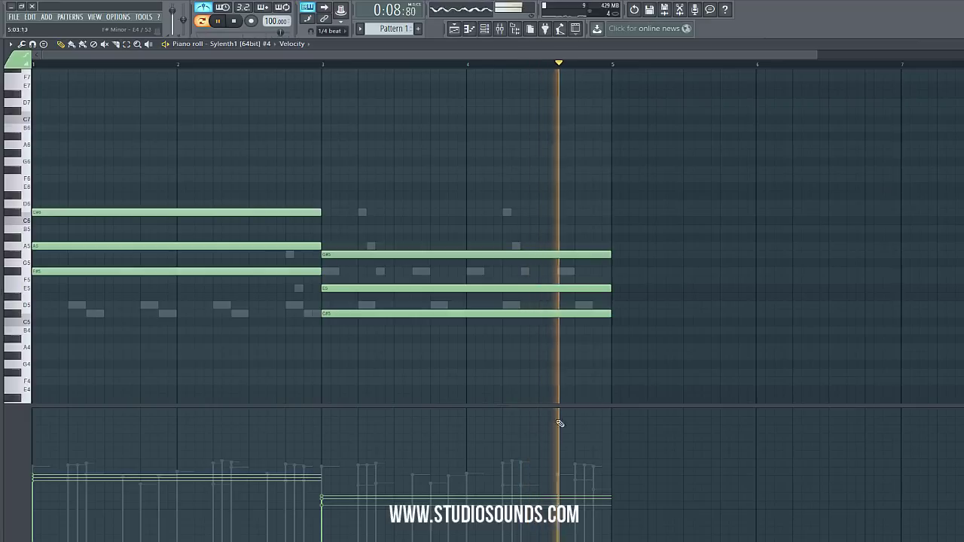
- Even out the velocities of both chords and set them to about 54%
{"action": "left_click_drag", "start_coordinate": [329, 478], "coordinate": [324, 466]}
{"action": "left_click_drag", "start_coordinate": [44, 454], "coordinate": [42, 446]}
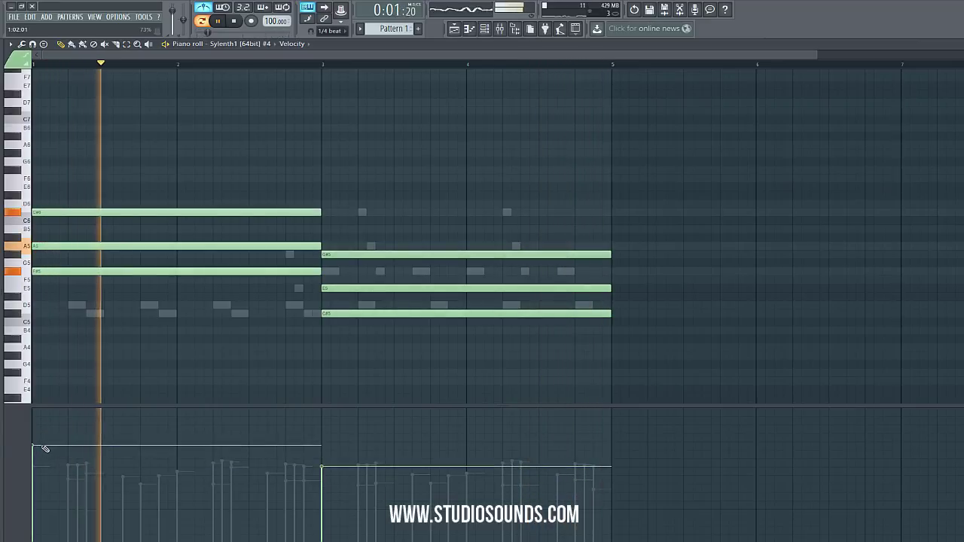
{"action": "left_click_drag", "start_coordinate": [317, 456], "coordinate": [324, 447]}
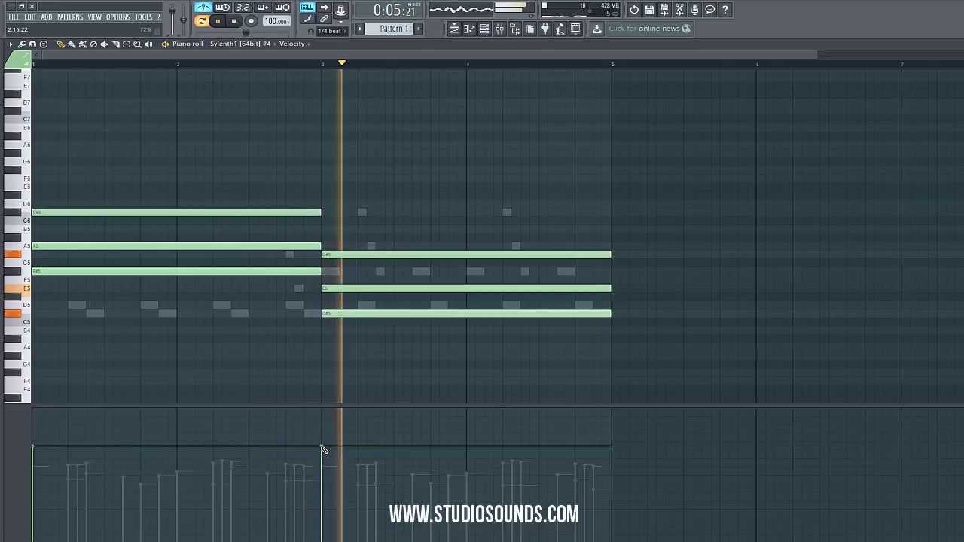
{"action": "left_click_drag", "start_coordinate": [43, 464], "coordinate": [46, 473]}
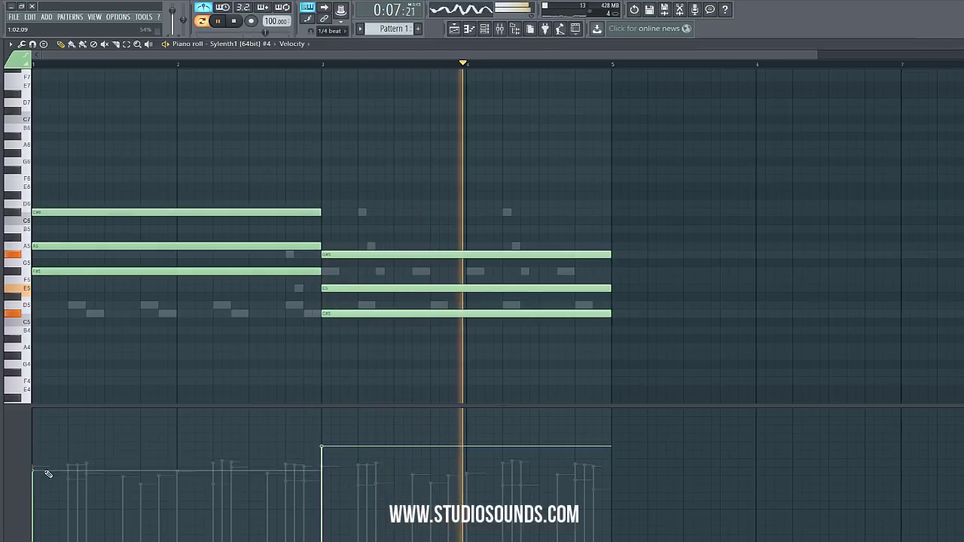
{"action": "left_click_drag", "start_coordinate": [322, 468], "coordinate": [324, 472]}
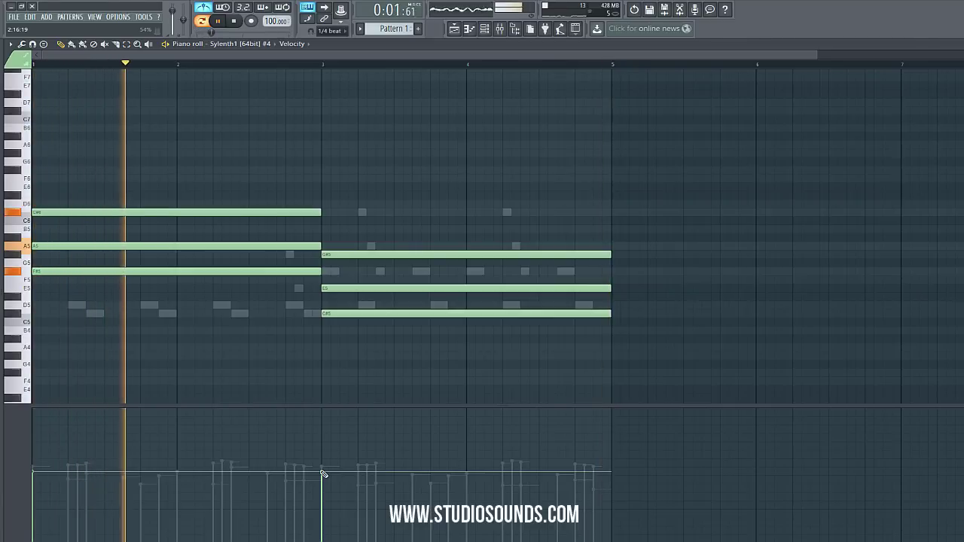
- Delete all six notes of the two sustained chords in the Sylenth1 #4 part
{"action": "right_click", "coordinate": [254, 245]}
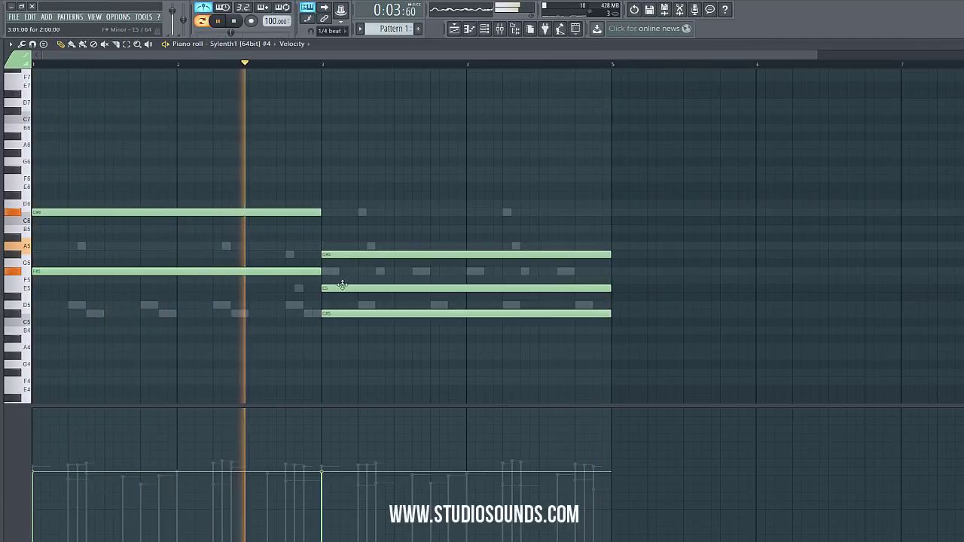
{"action": "right_click", "coordinate": [342, 287]}
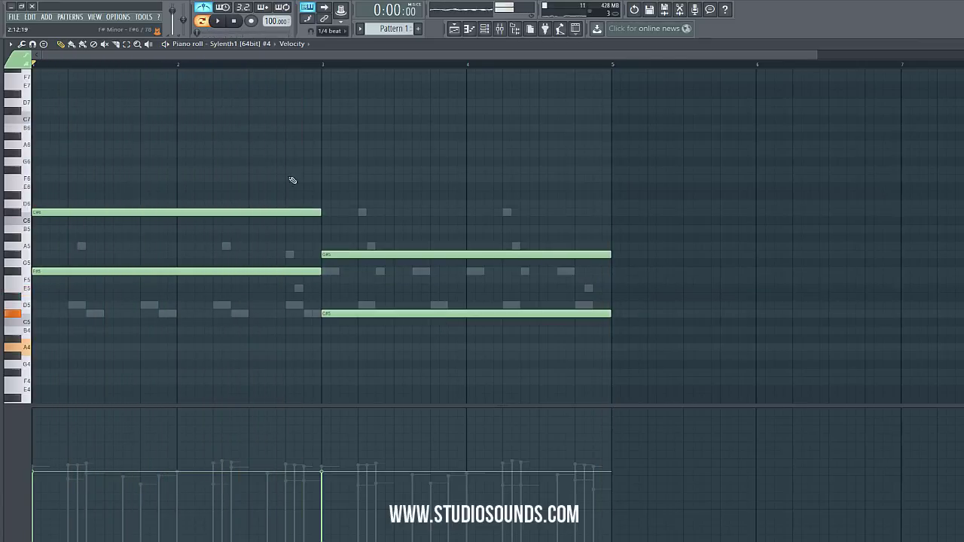
{"action": "right_click", "coordinate": [348, 255]}
{"action": "right_click", "coordinate": [359, 313]}
{"action": "right_click", "coordinate": [308, 271]}
{"action": "right_click", "coordinate": [276, 213]}
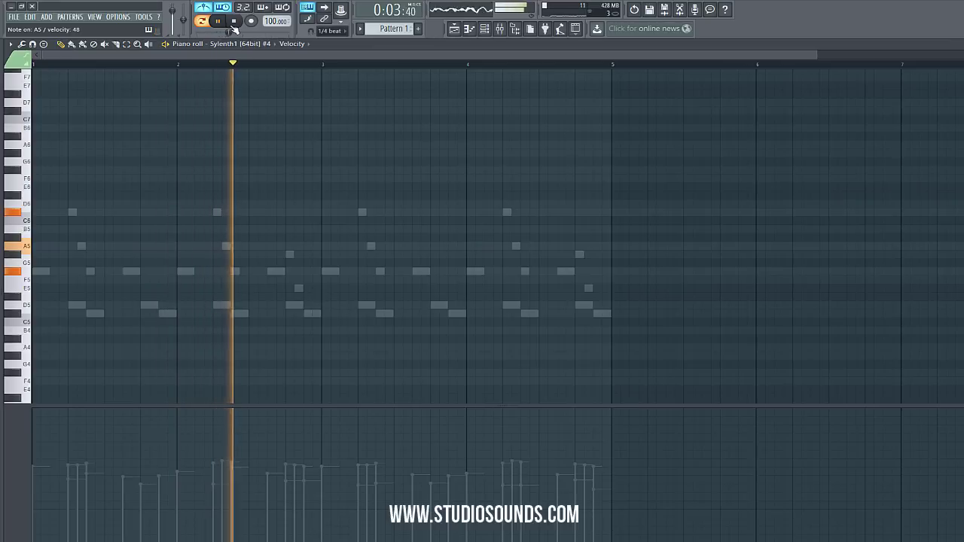
- Record everything while playing an F#5, A5, C#6 chord held over bars 1–2 and again over bars 3–4 on Sylenth1 #4
{"action": "left_click", "coordinate": [251, 21]}
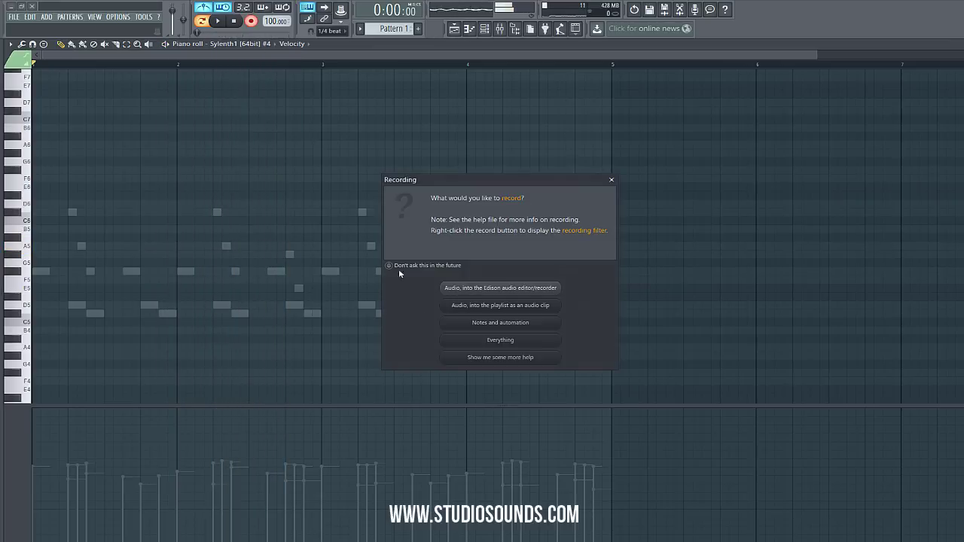
{"action": "left_click", "coordinate": [473, 344]}
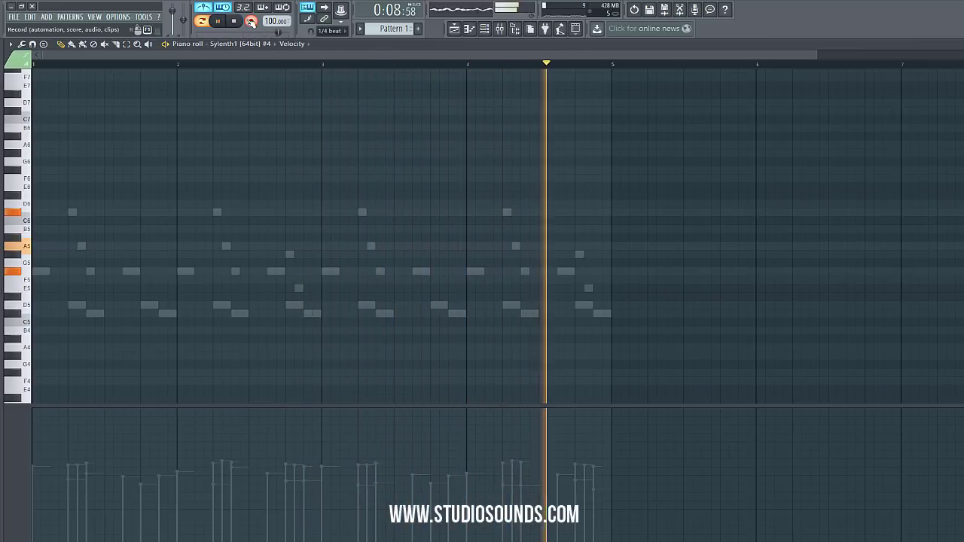
{"action": "left_click", "coordinate": [251, 21]}
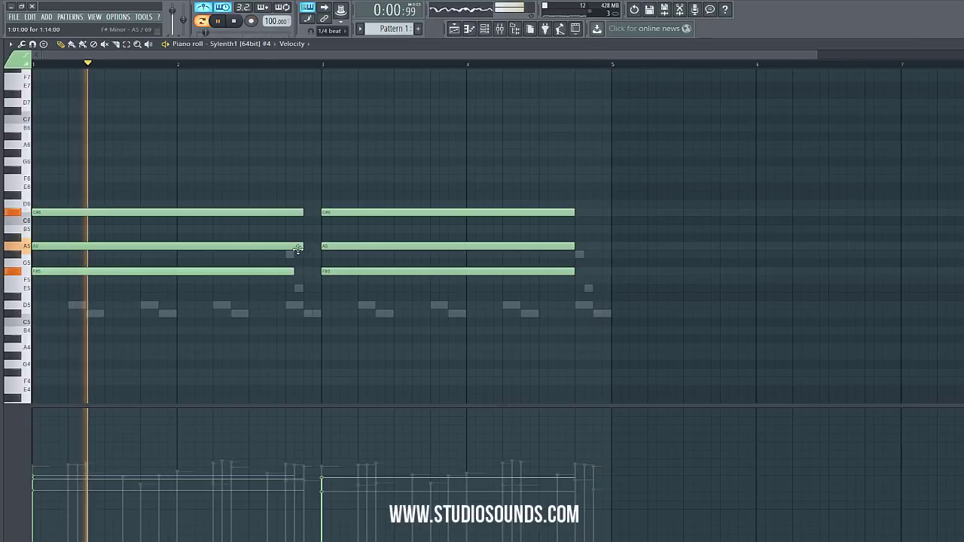
- Trim the first chord's A5 and C#6 to end one beat before bar 3, and level the velocities of both chords
{"action": "left_click_drag", "start_coordinate": [302, 246], "coordinate": [285, 246]}
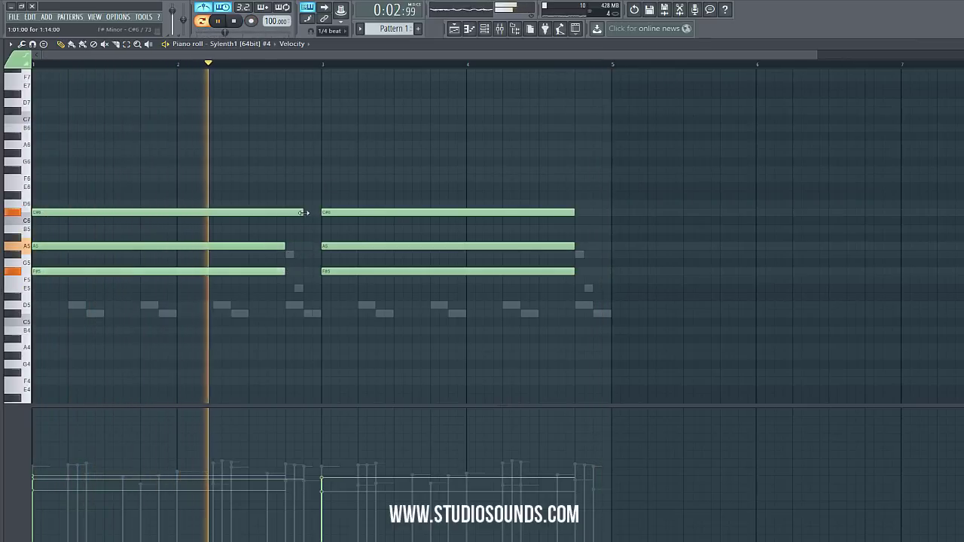
{"action": "left_click_drag", "start_coordinate": [303, 213], "coordinate": [288, 214]}
{"action": "left_click_drag", "start_coordinate": [59, 508], "coordinate": [45, 456]}
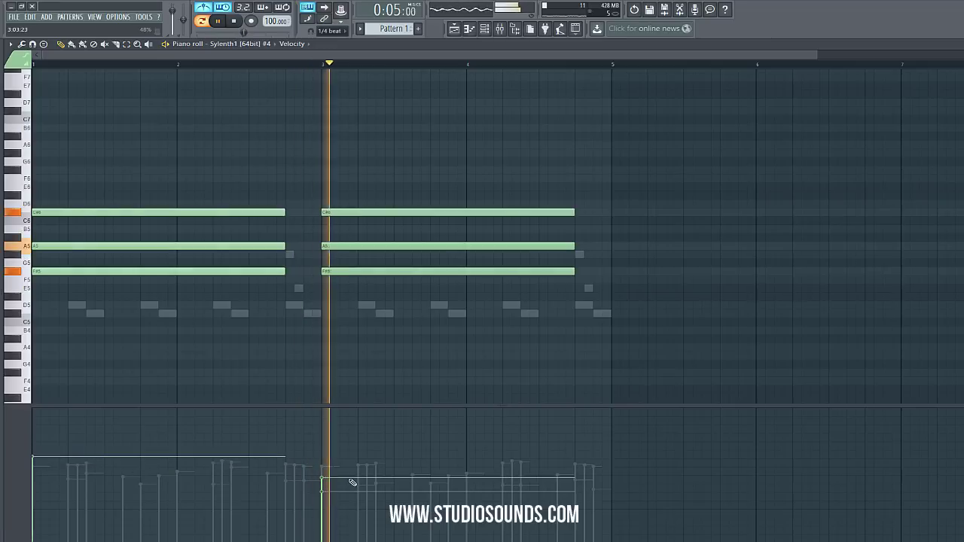
{"action": "left_click_drag", "start_coordinate": [350, 480], "coordinate": [346, 445]}
{"action": "left_click_drag", "start_coordinate": [32, 450], "coordinate": [27, 473]}
{"action": "left_click_drag", "start_coordinate": [282, 480], "coordinate": [324, 478]}
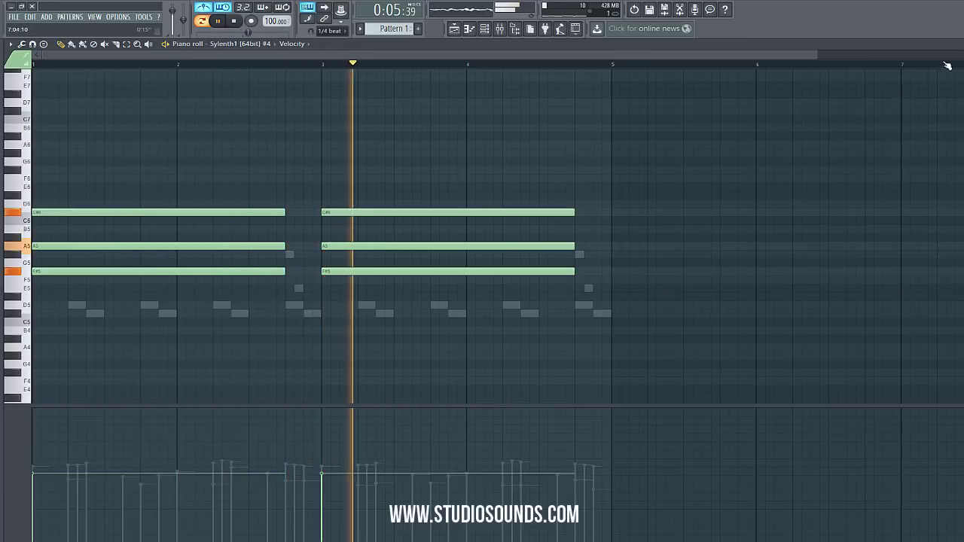
{"action": "left_click", "coordinate": [960, 44]}
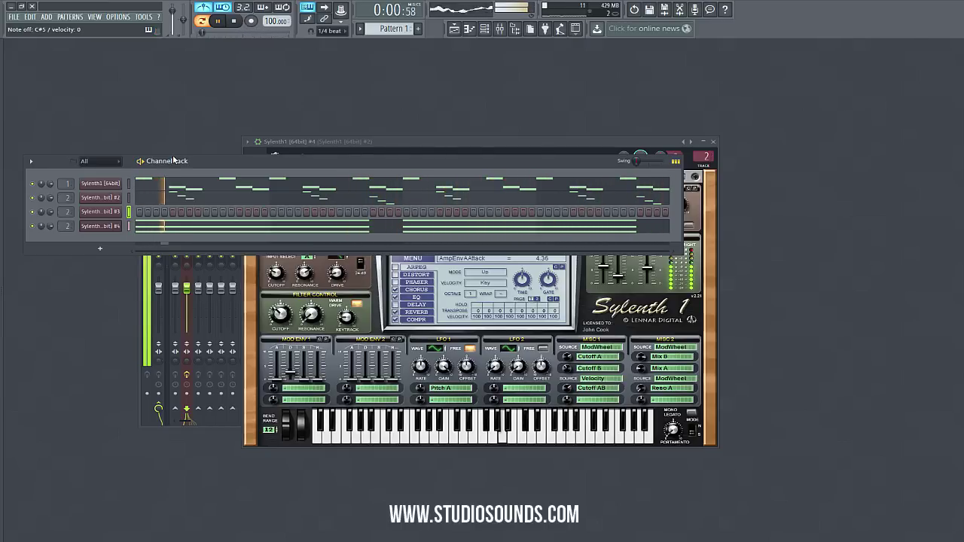
- Record everything while playing long F#4 notes with E5 and C#5 notes above them on Sylenth1 #3
{"action": "left_click", "coordinate": [236, 23]}
{"action": "left_click", "coordinate": [251, 21]}
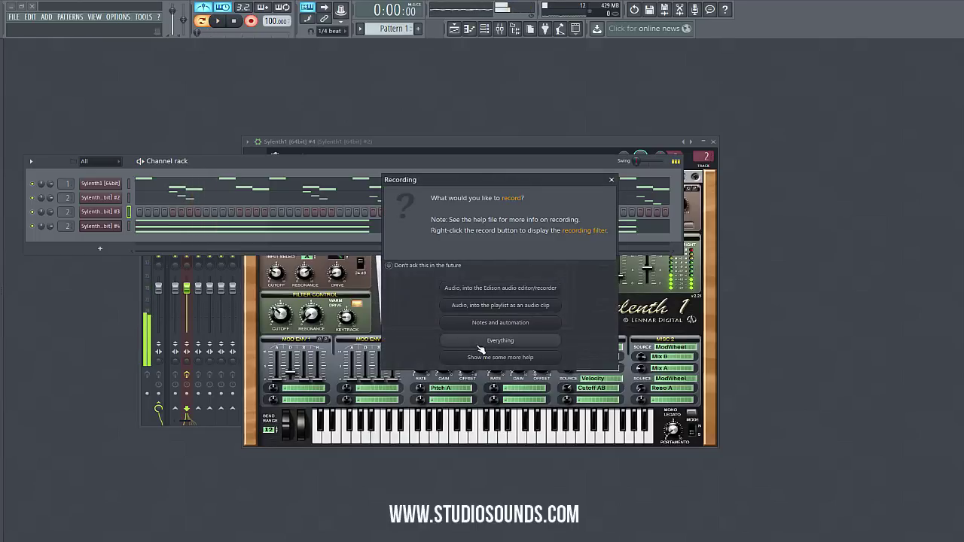
{"action": "left_click", "coordinate": [479, 345]}
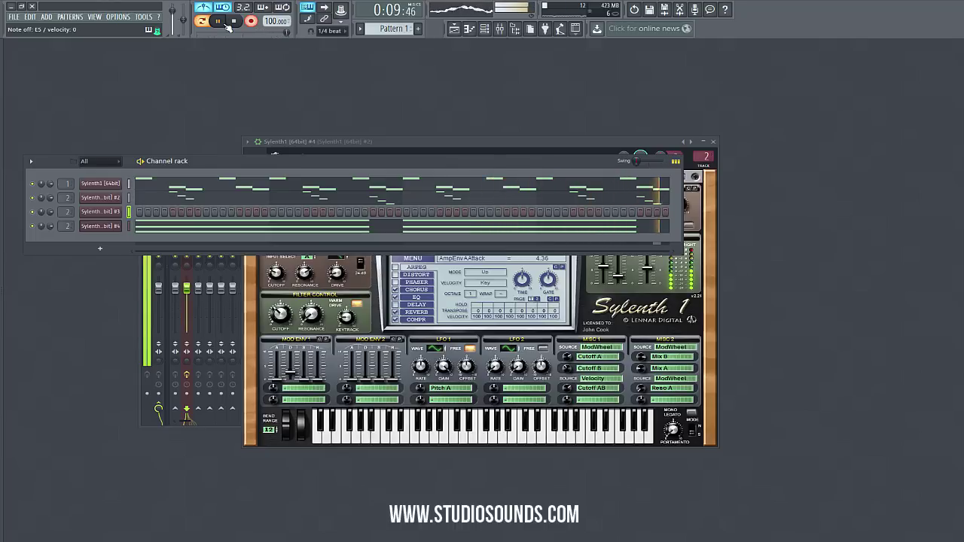
{"action": "left_click", "coordinate": [241, 21]}
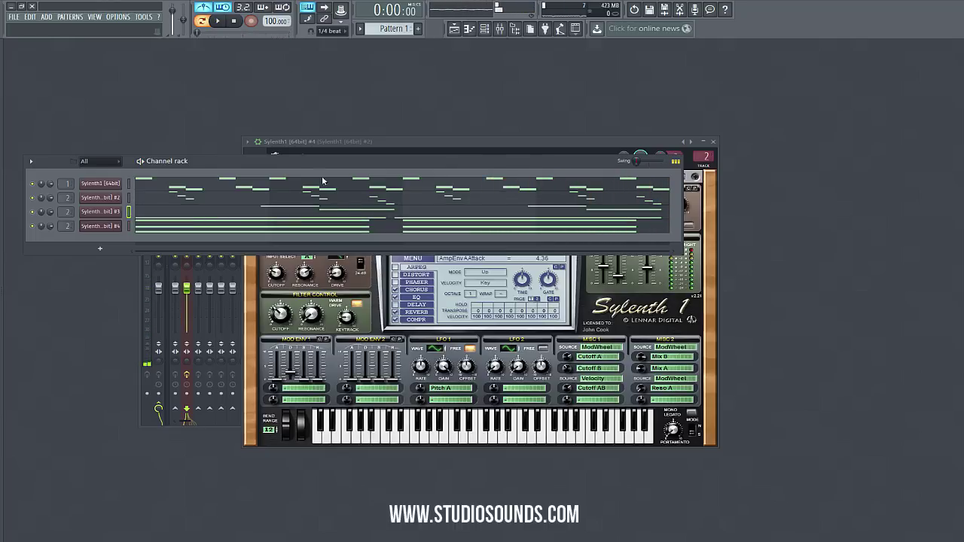
- Move the second F#4 of the Sylenth1 #3 part to the start of bar 3 and the second E5 to bar 4
{"action": "left_click", "coordinate": [337, 213]}
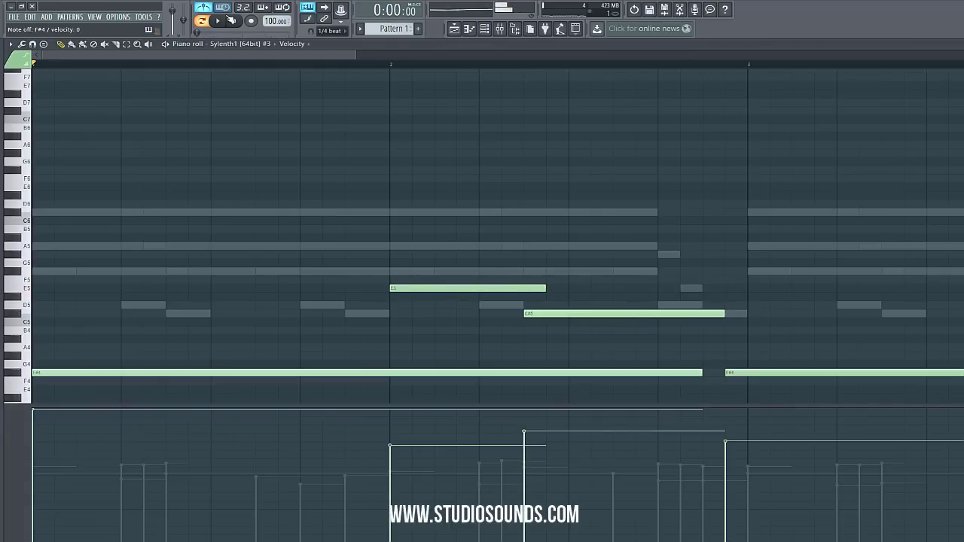
{"action": "scroll", "coordinate": [387, 437], "scroll_direction": "down", "scroll_amount": 3}
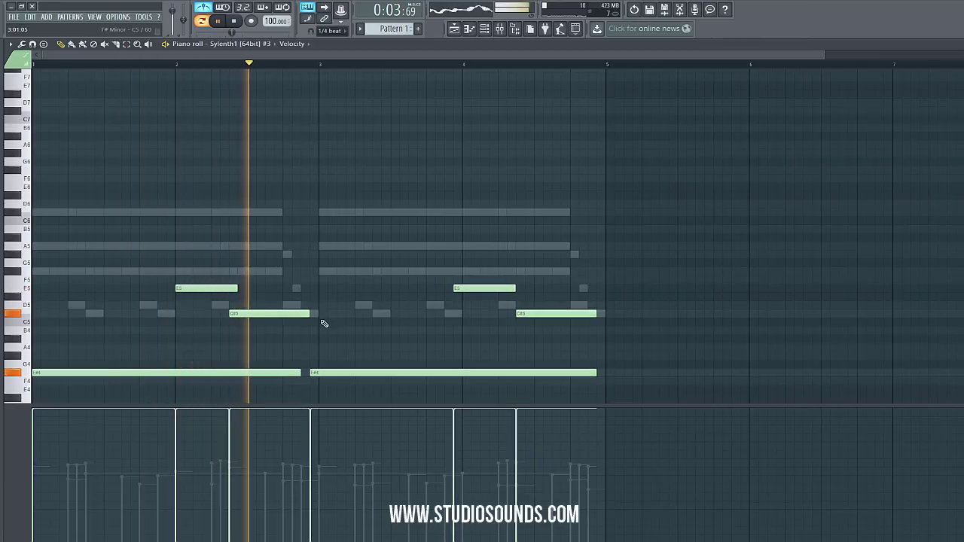
{"action": "left_click_drag", "start_coordinate": [326, 369], "coordinate": [332, 370]}
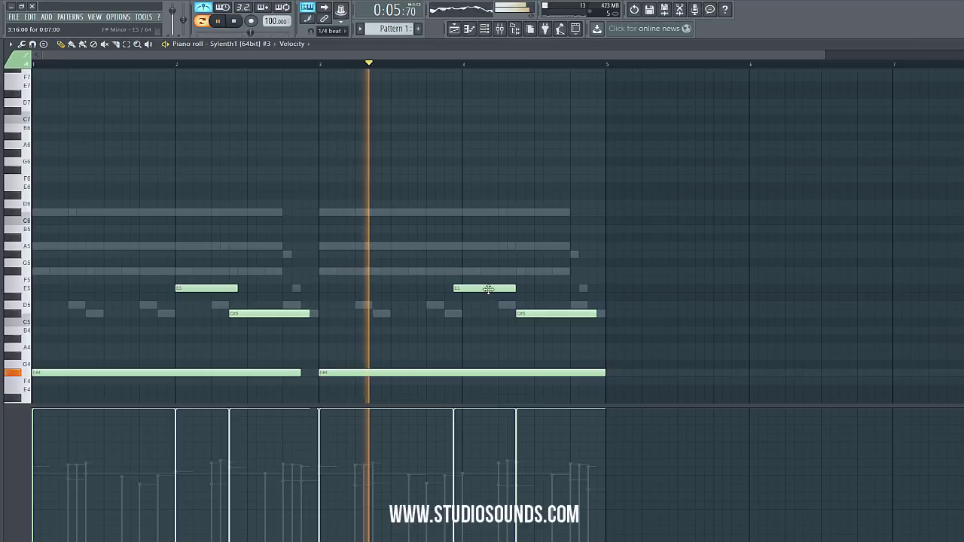
{"action": "left_click_drag", "start_coordinate": [494, 289], "coordinate": [503, 289]}
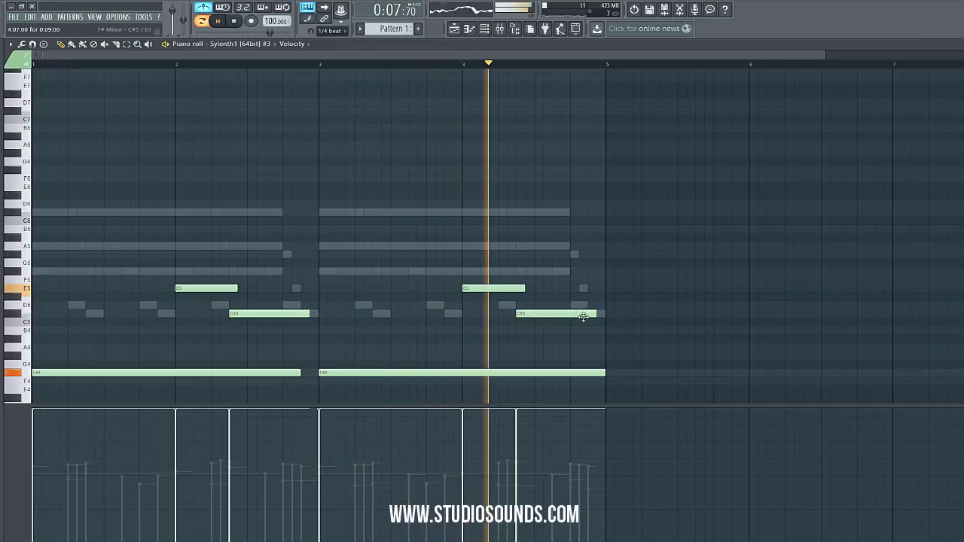
- Extend both C#5 notes and the first F#4 so they end exactly on the bar lines at bars 3 and 5
{"action": "left_click_drag", "start_coordinate": [595, 314], "coordinate": [606, 313]}
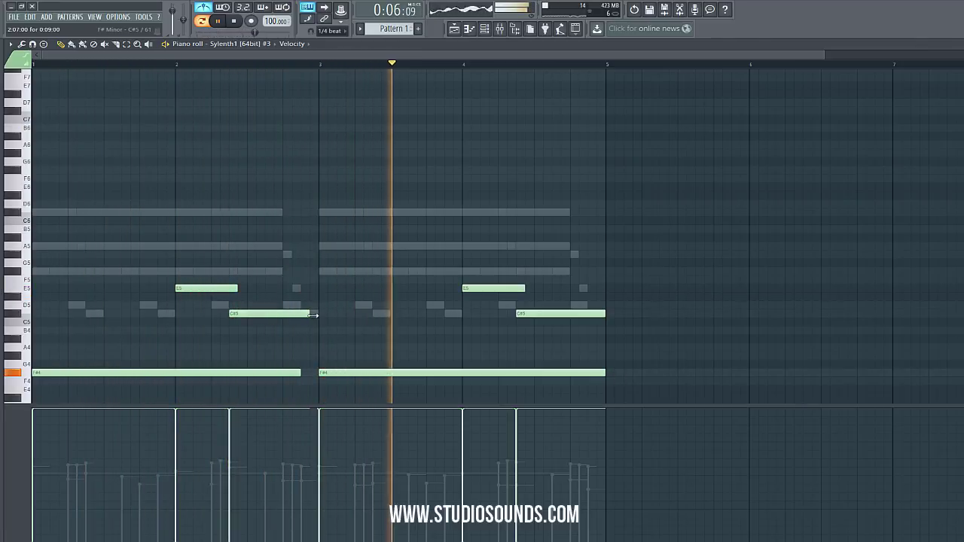
{"action": "left_click", "coordinate": [303, 381]}
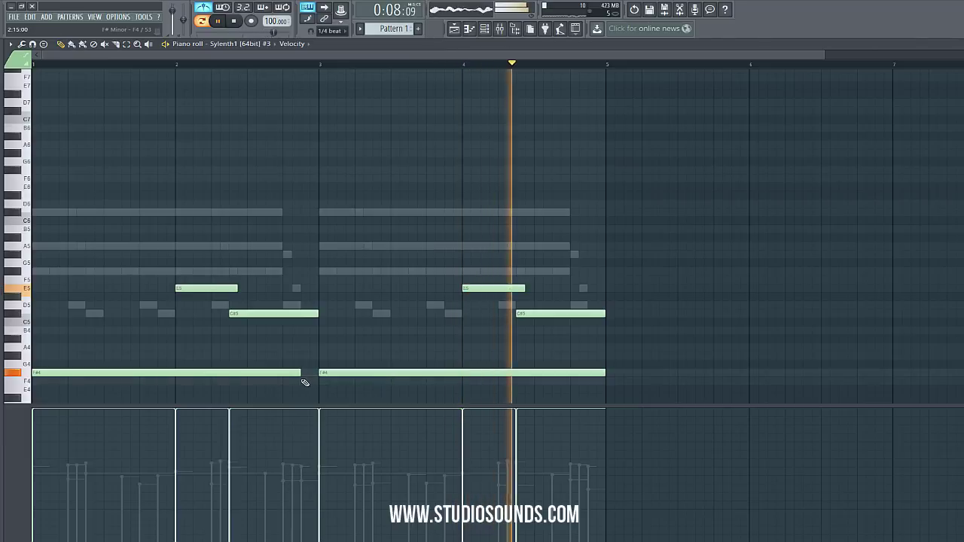
{"action": "right_click", "coordinate": [304, 380]}
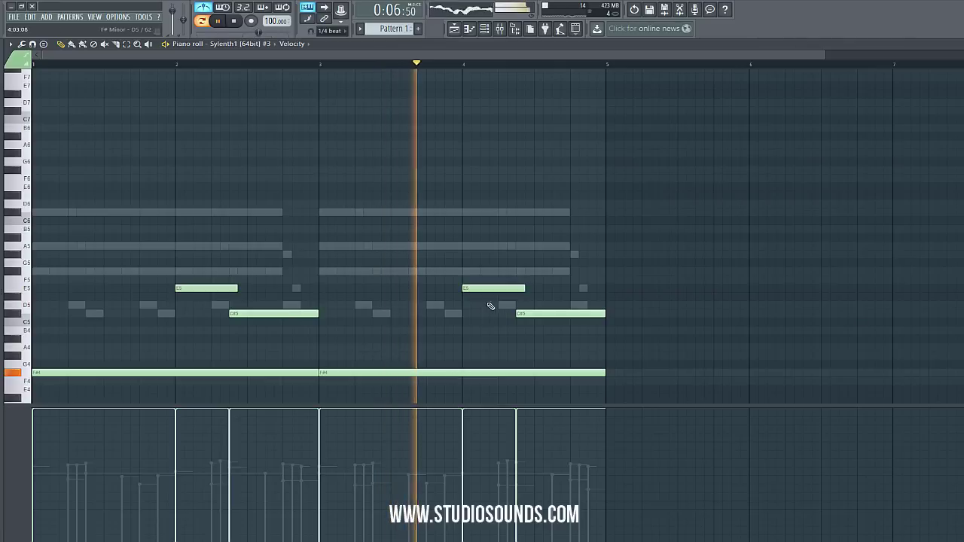
- Lower both C#5 notes to B4 and add a one-beat C#5 on the last beat of bar 2
{"action": "left_click_drag", "start_coordinate": [519, 313], "coordinate": [519, 331]}
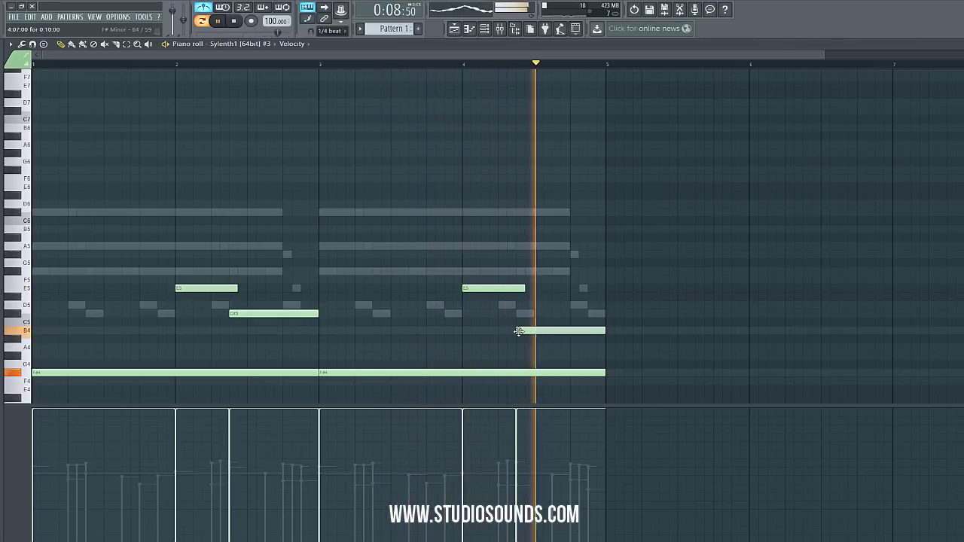
{"action": "left_click_drag", "start_coordinate": [273, 318], "coordinate": [270, 334]}
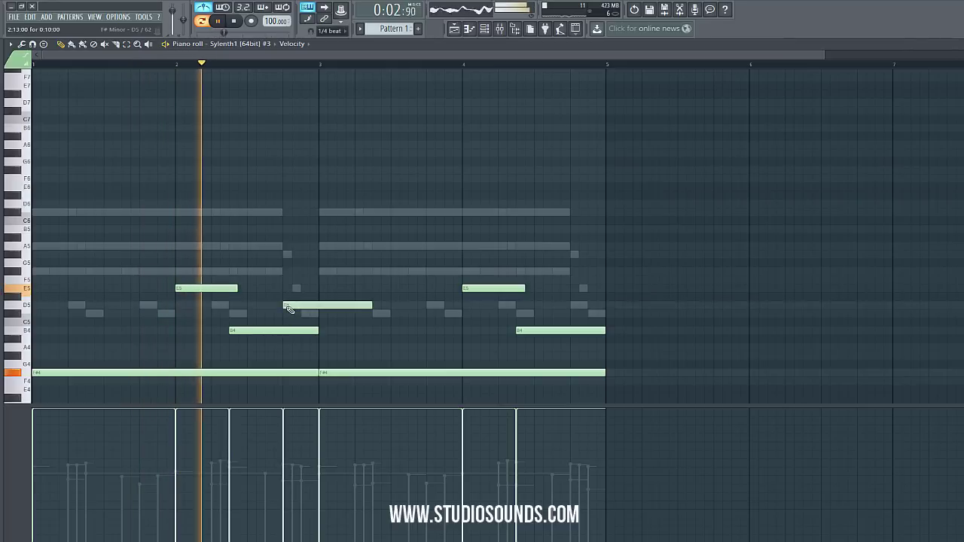
{"action": "left_click", "coordinate": [289, 315]}
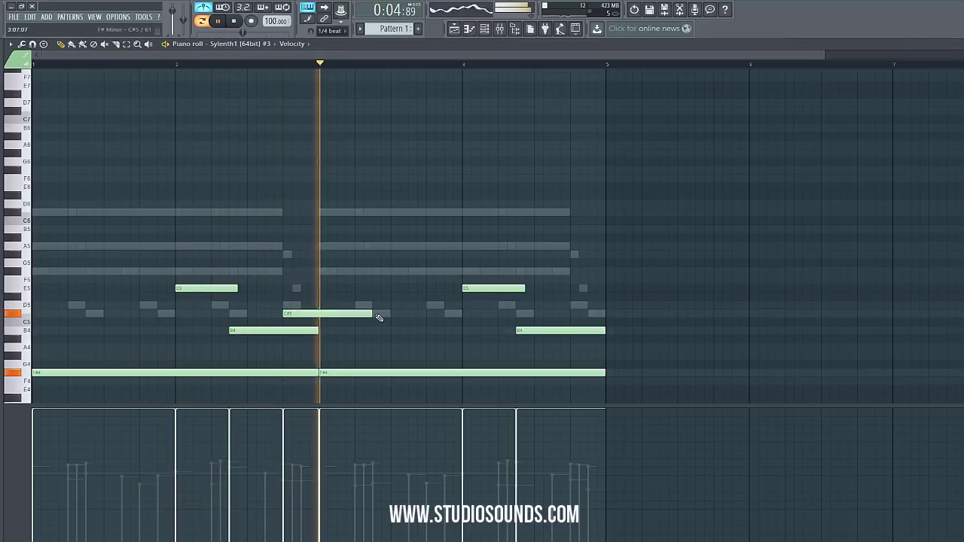
{"action": "left_click_drag", "start_coordinate": [371, 314], "coordinate": [319, 315]}
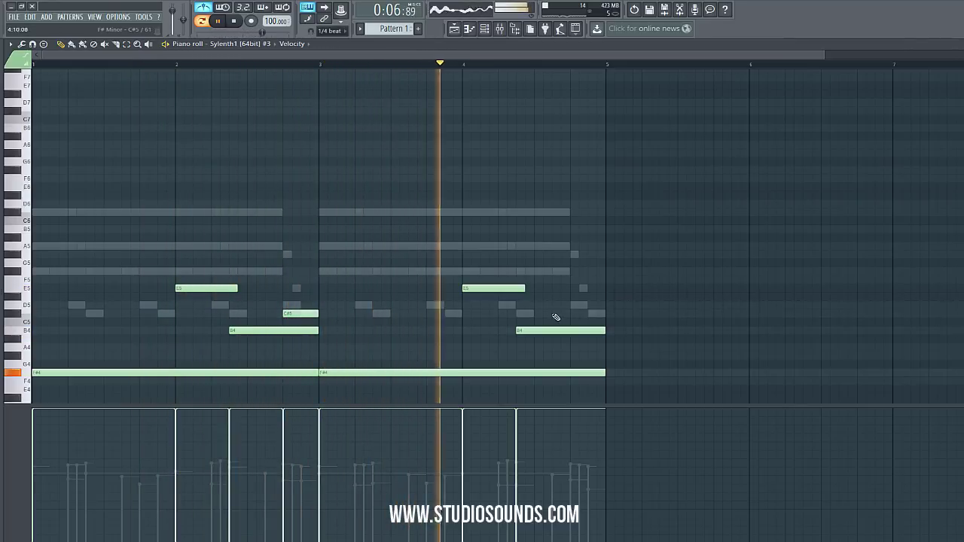
- Move the one-beat C#5 from bar 2 to the last beat of bar 4
{"action": "left_click", "coordinate": [575, 314]}
{"action": "right_click", "coordinate": [575, 314]}
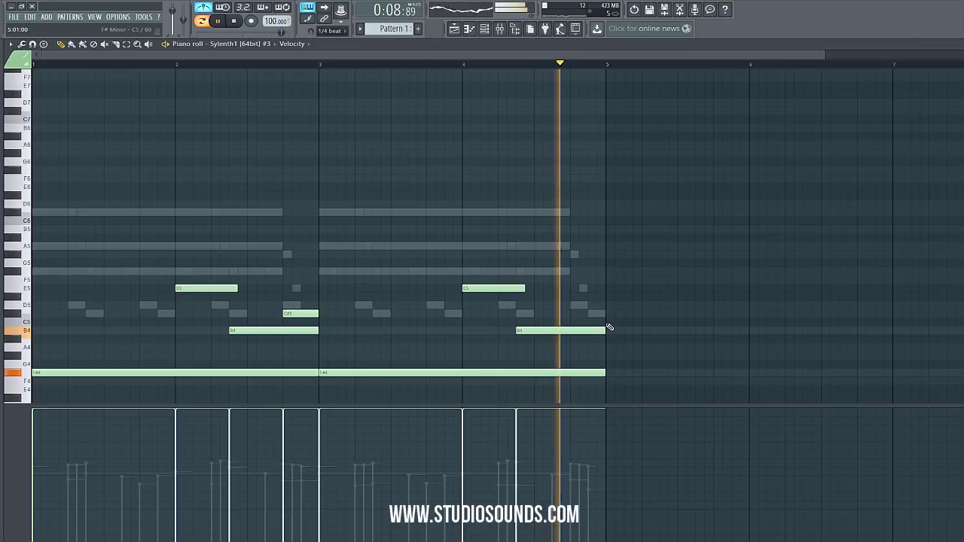
{"action": "left_click_drag", "start_coordinate": [299, 315], "coordinate": [587, 315]}
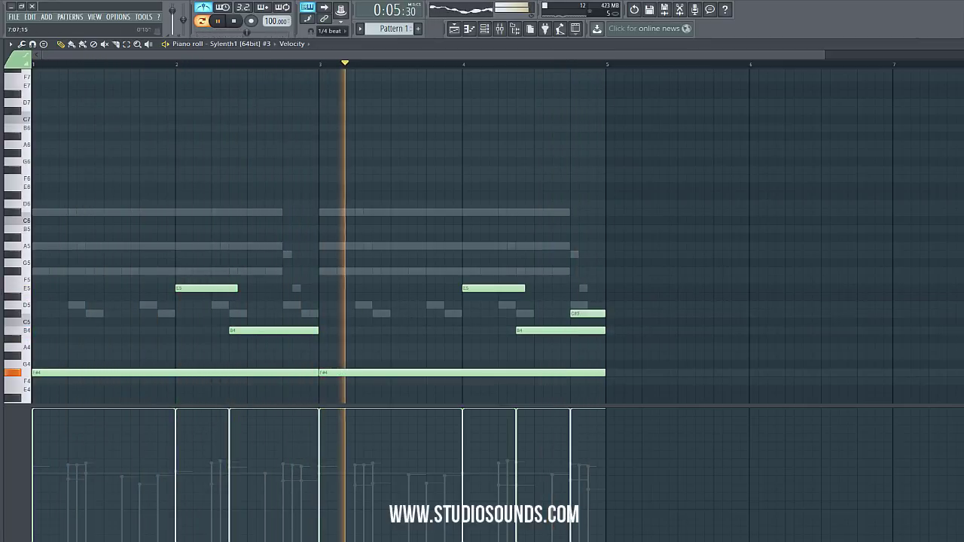
- Clone the Sylenth1 #4 channel and bring the mixer and channel rack into view
{"action": "key", "text": "Escape"}
{"action": "right_click", "coordinate": [119, 229]}
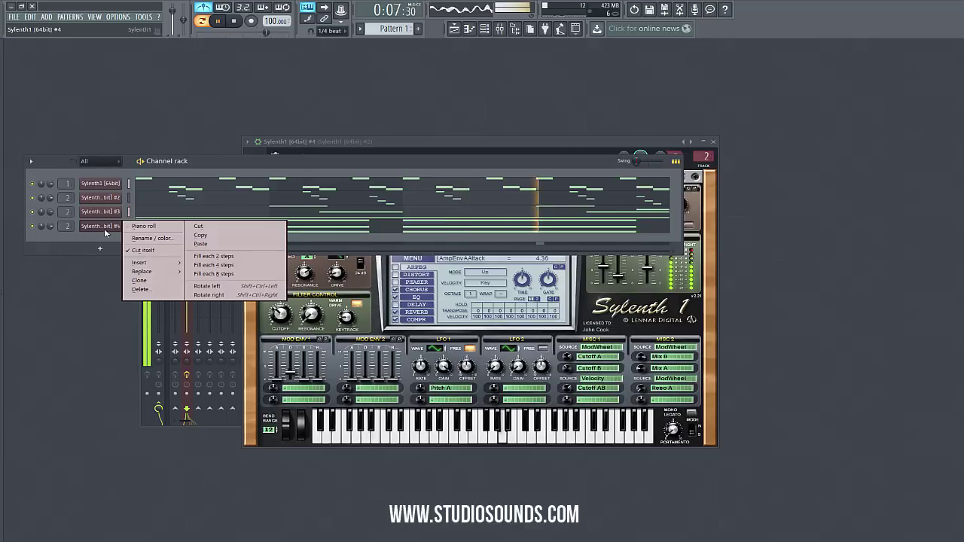
{"action": "left_click", "coordinate": [140, 280]}
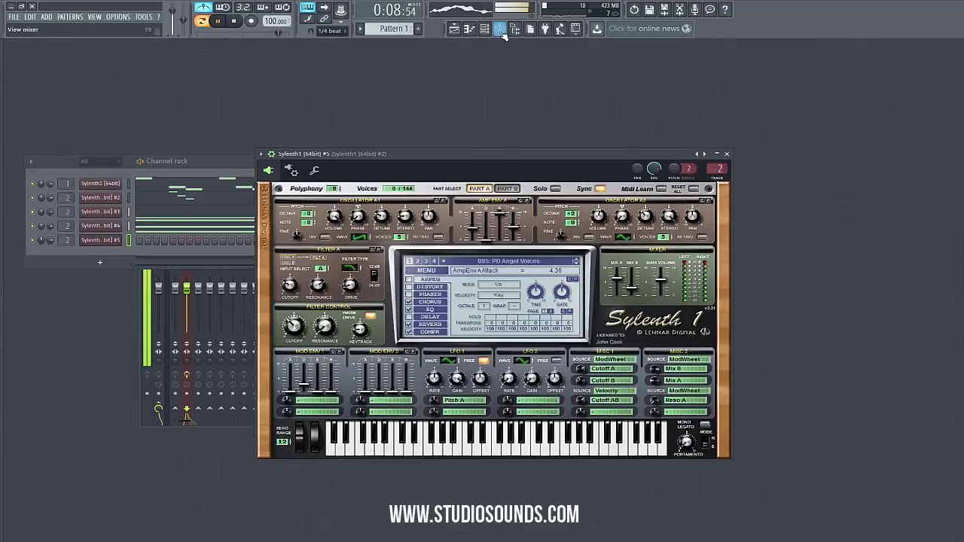
{"action": "left_click", "coordinate": [499, 30]}
{"action": "left_click", "coordinate": [485, 29]}
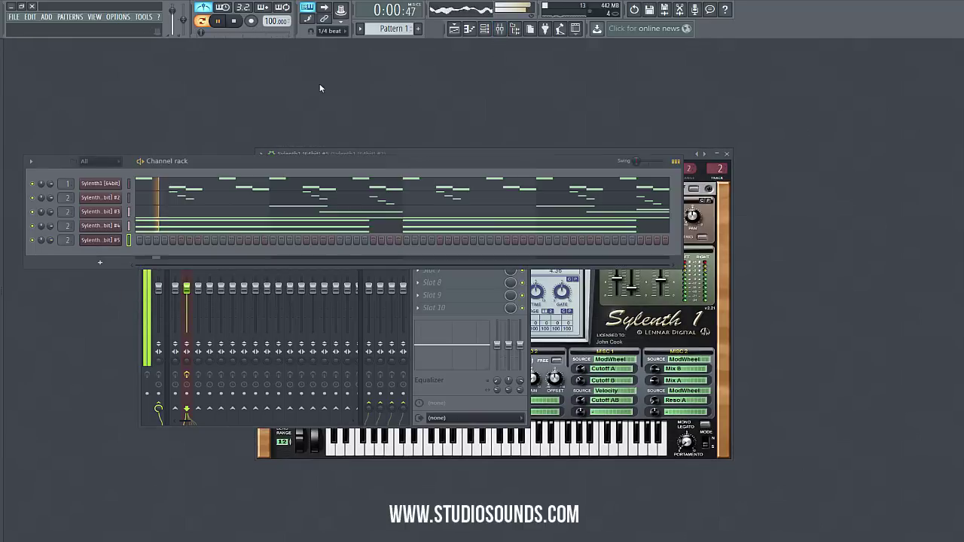
- Toggle the mutes of Sylenth1 #3 and #4 to check them, and route channels #3, #4 and #5 to the Master track
{"action": "left_click", "coordinate": [33, 226]}
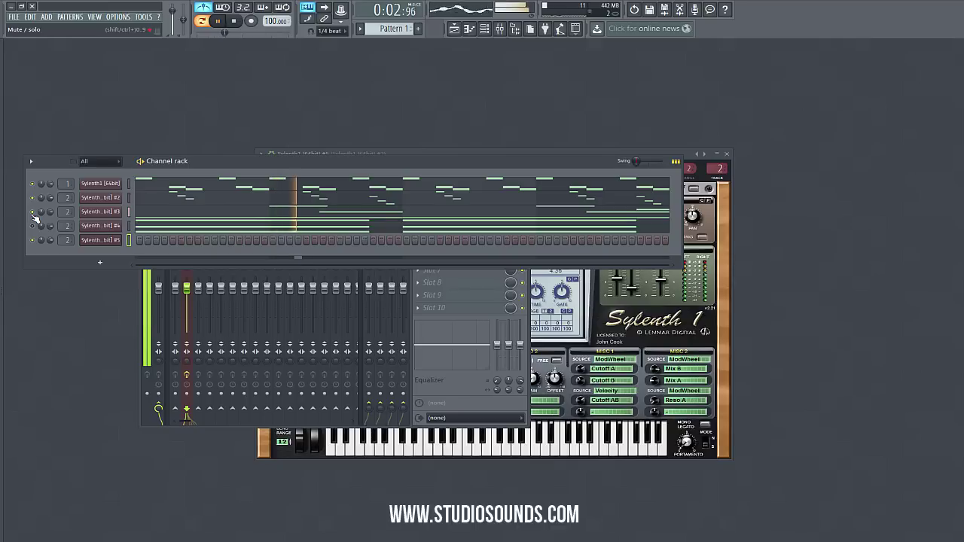
{"action": "left_click", "coordinate": [33, 213]}
{"action": "left_click", "coordinate": [32, 226]}
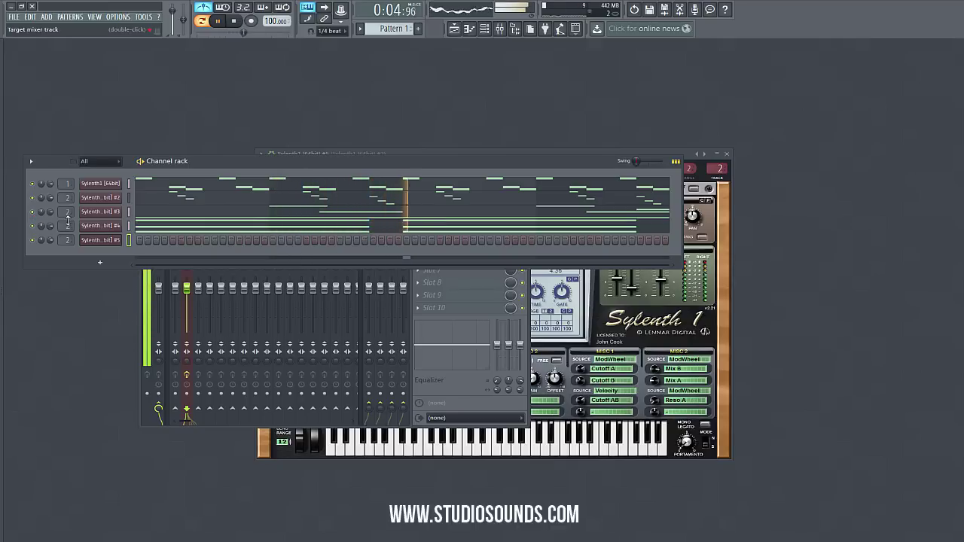
{"action": "left_click_drag", "start_coordinate": [67, 211], "coordinate": [71, 251]}
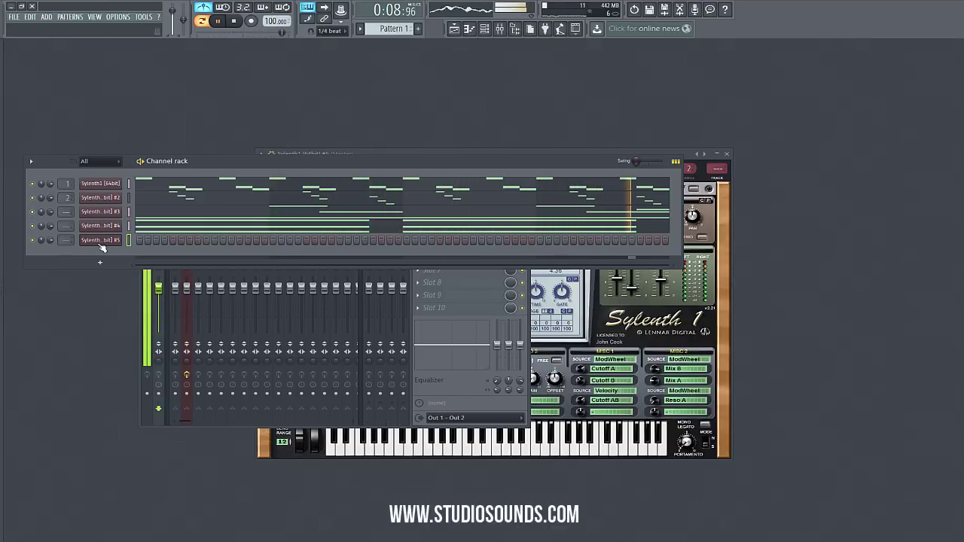
- Load the preset "117: PD PND Pad" in Sylenth1 #5
{"action": "left_click", "coordinate": [103, 242]}
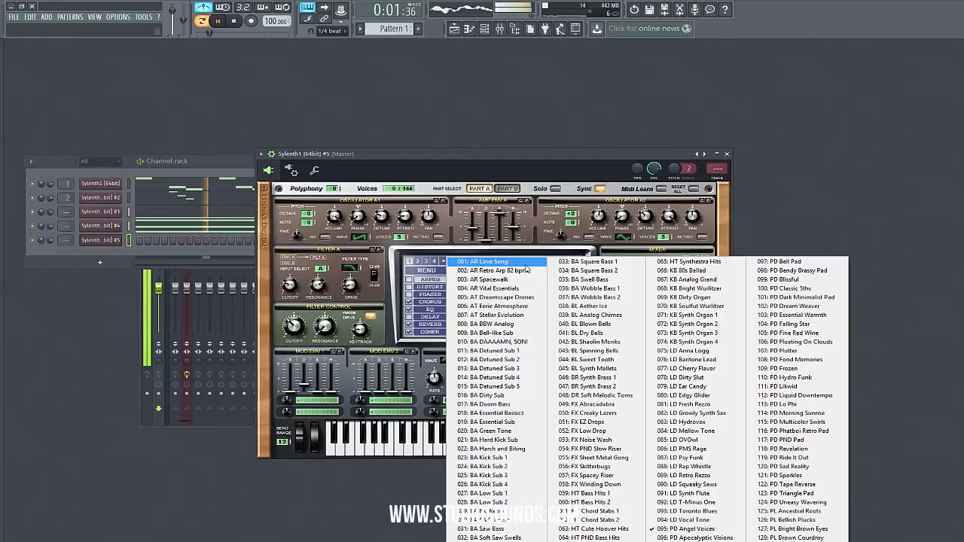
{"action": "left_click", "coordinate": [453, 261]}
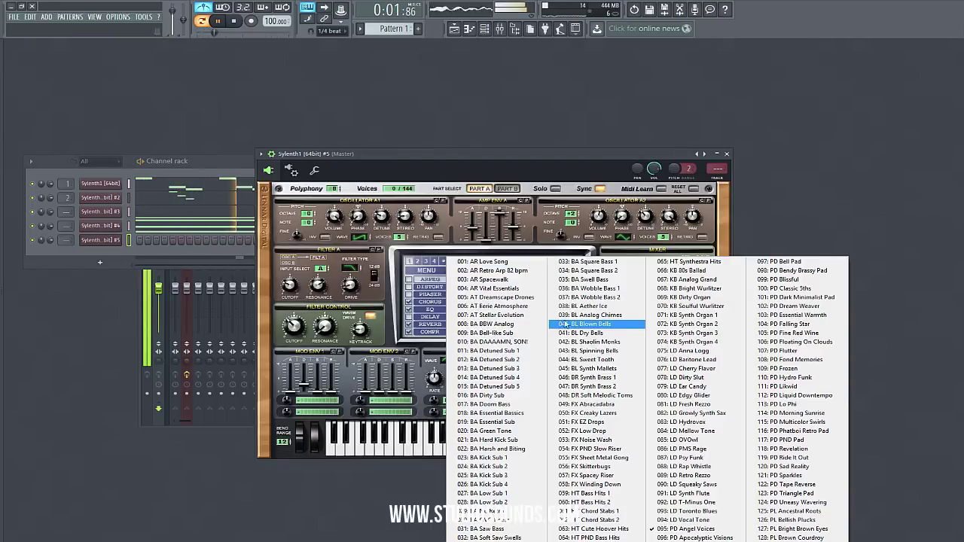
{"action": "left_click", "coordinate": [791, 441]}
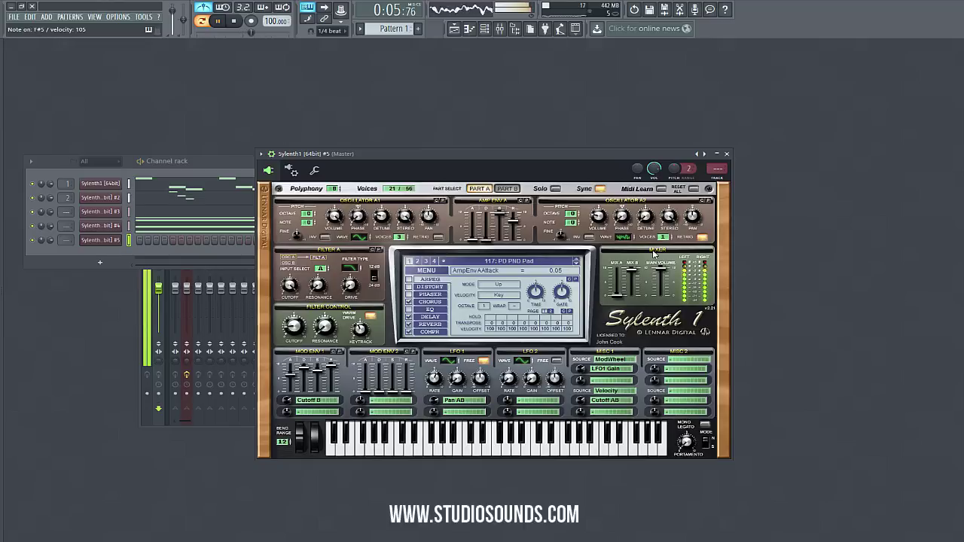
- Audition preset "118: PD Revelation" and load "119: PD Ride It Out" in Sylenth1 #5
{"action": "left_click", "coordinate": [577, 265]}
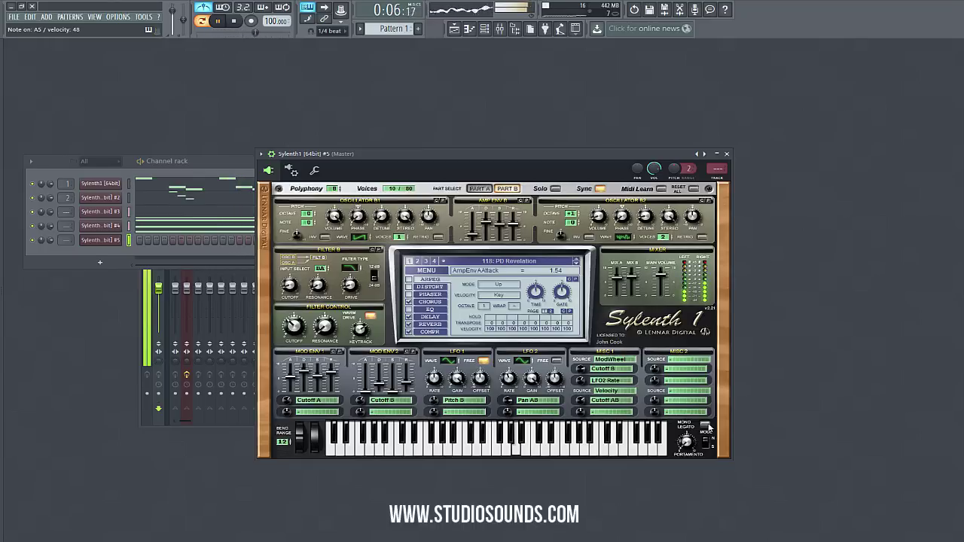
{"action": "key", "text": "F6"}
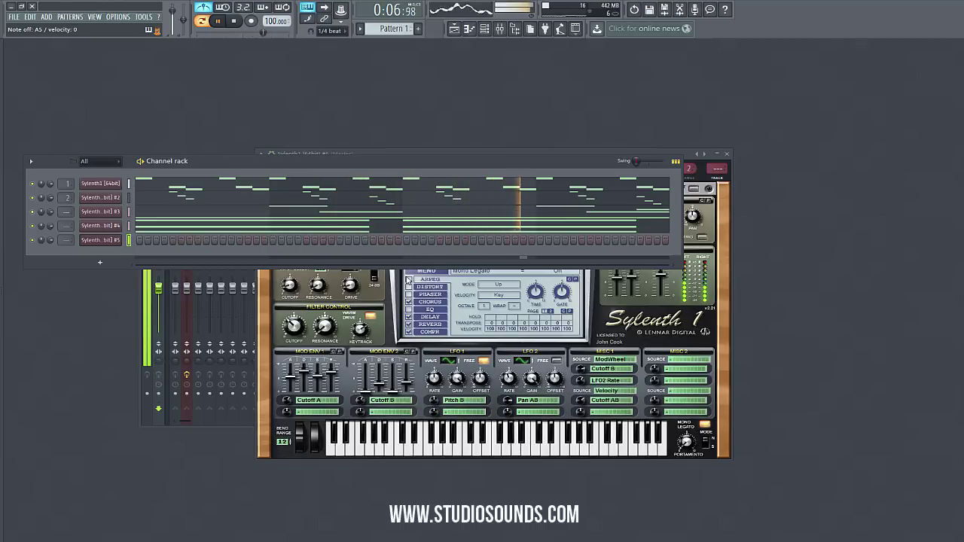
{"action": "left_click", "coordinate": [631, 270]}
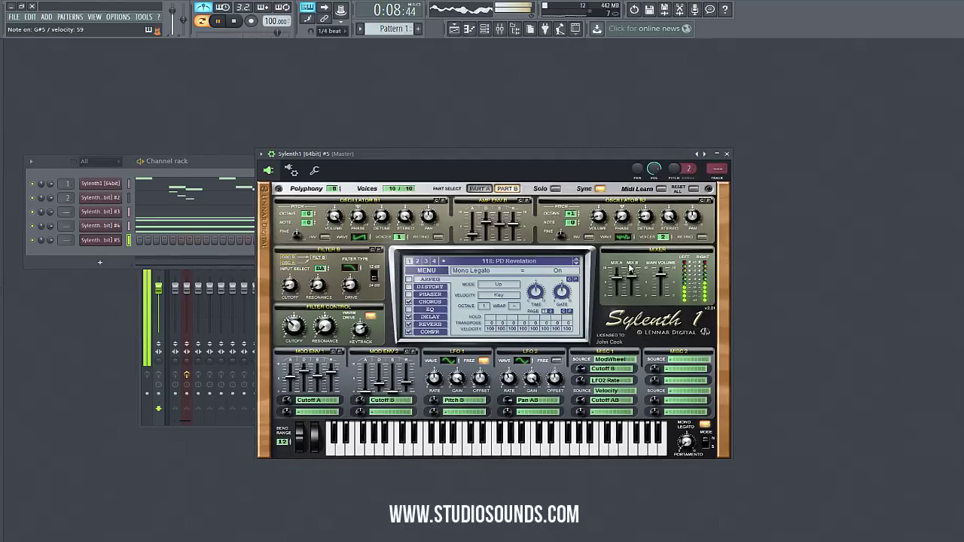
{"action": "left_click", "coordinate": [578, 266]}
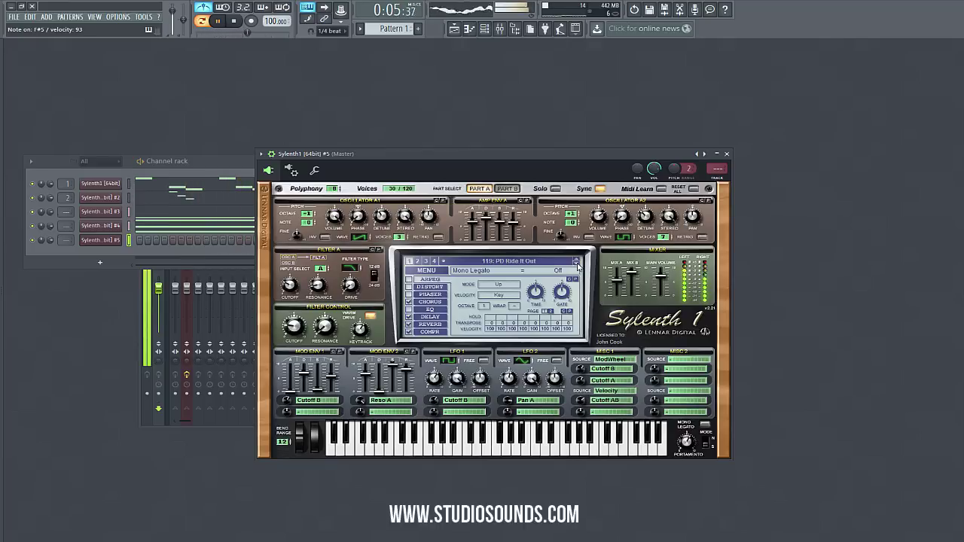
- Record notes and automation on Sylenth1 #5, playing F#5 at the start of bars 1 and 3
{"action": "key", "text": "F6"}
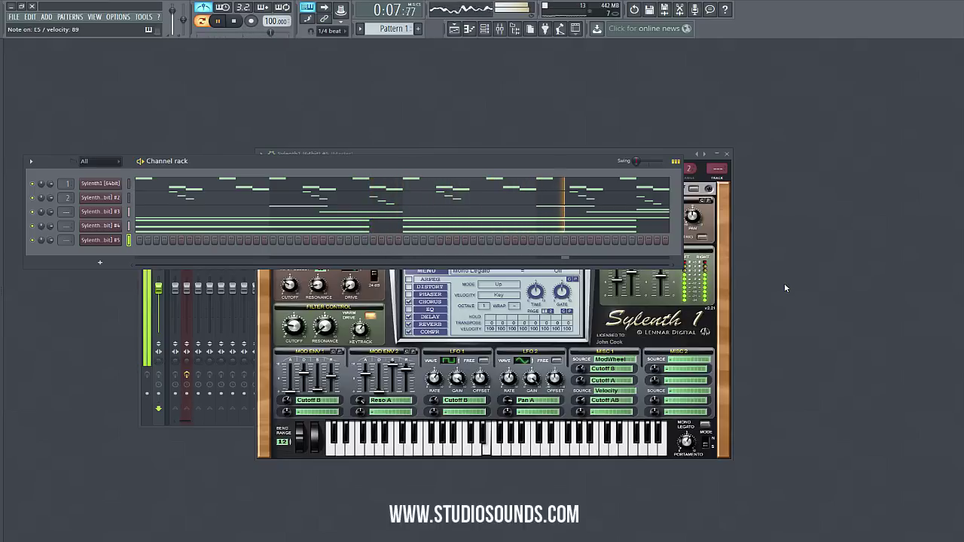
{"action": "left_click", "coordinate": [252, 22]}
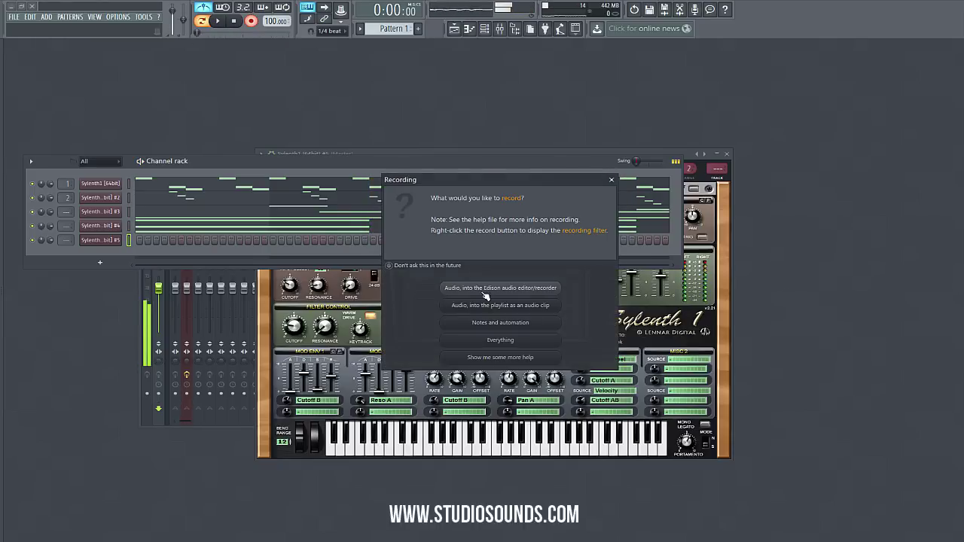
{"action": "left_click", "coordinate": [497, 329]}
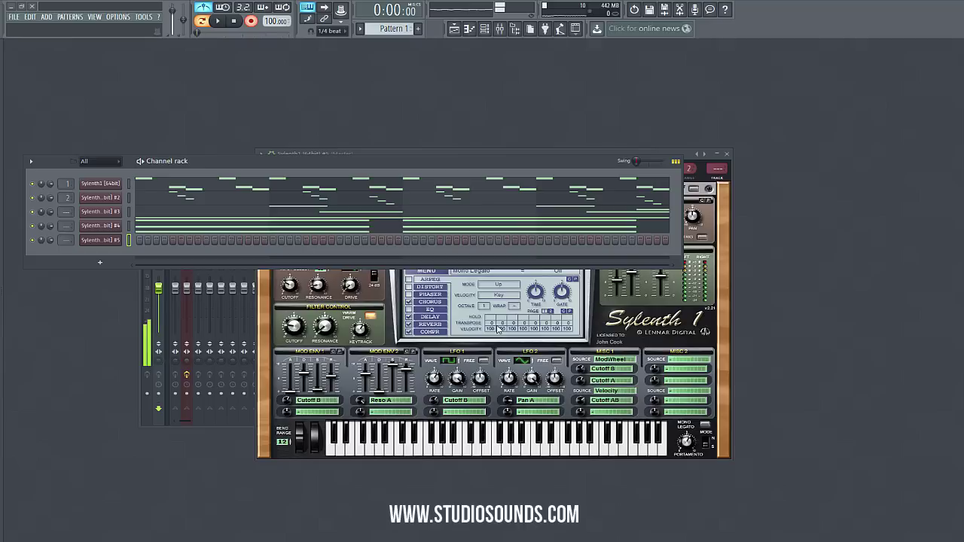
{"action": "left_click", "coordinate": [221, 21]}
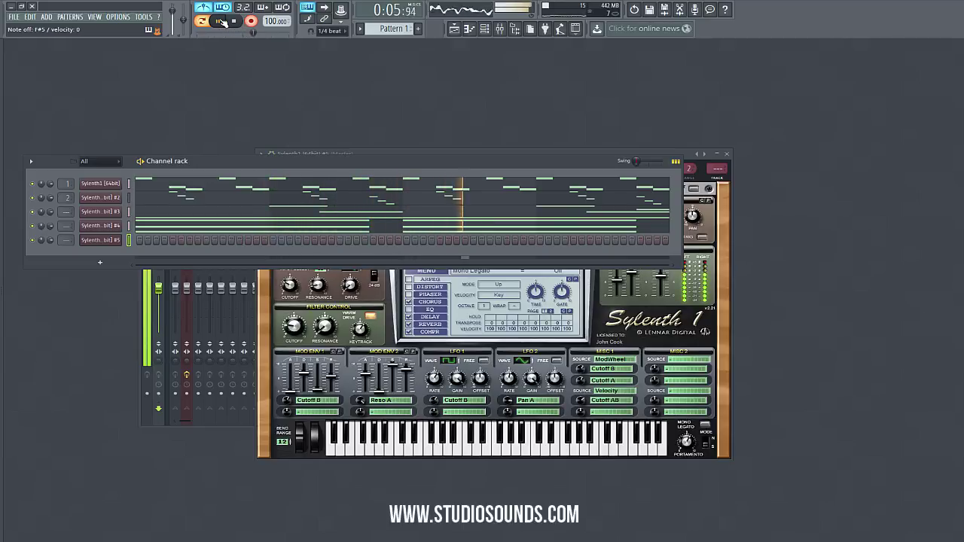
- Shorten the bar 3 F#5 in the Sylenth1 #5 piano roll to one beat and raise both notes' velocities to maximum
{"action": "left_click", "coordinate": [322, 241]}
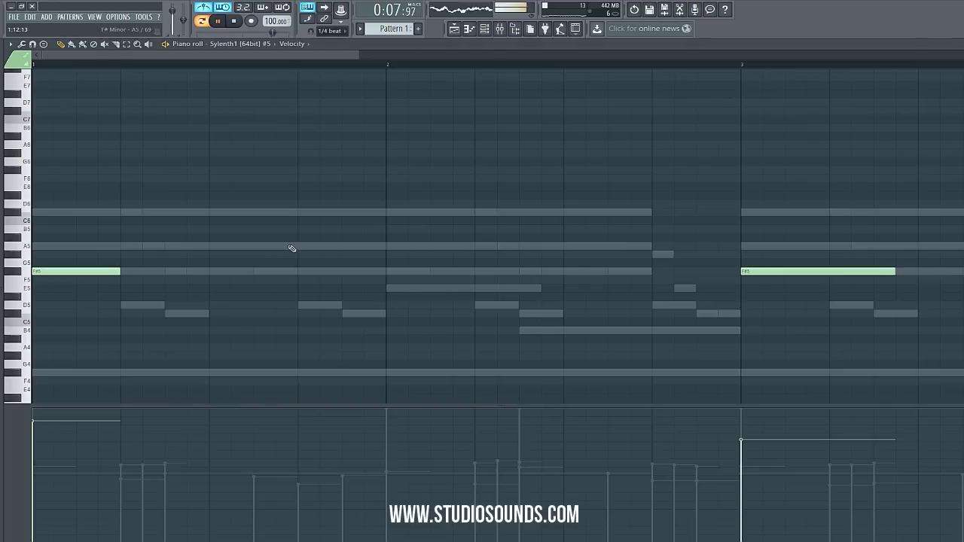
{"action": "scroll", "coordinate": [362, 54], "scroll_direction": "down", "scroll_amount": 3}
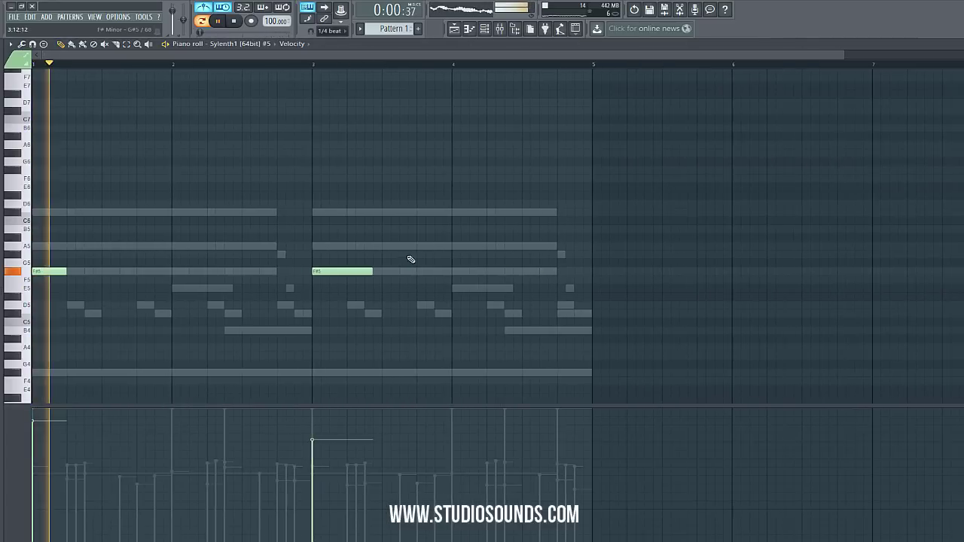
{"action": "left_click_drag", "start_coordinate": [369, 273], "coordinate": [346, 273]}
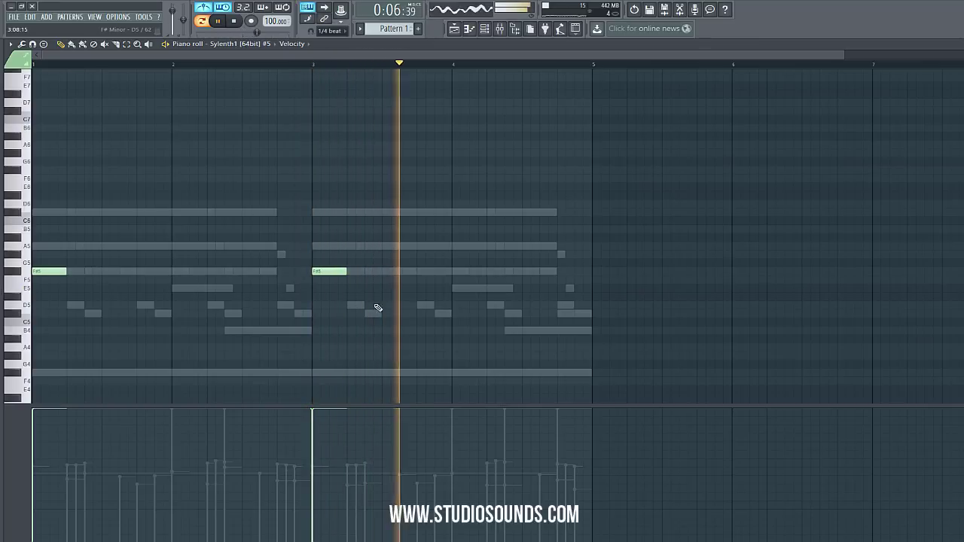
- Add one-beat F#5 notes at the start of bars 2 and 4 in the Sylenth1 #5 part
{"action": "left_click_drag", "start_coordinate": [507, 330], "coordinate": [522, 336]}
{"action": "right_click", "coordinate": [521, 336]}
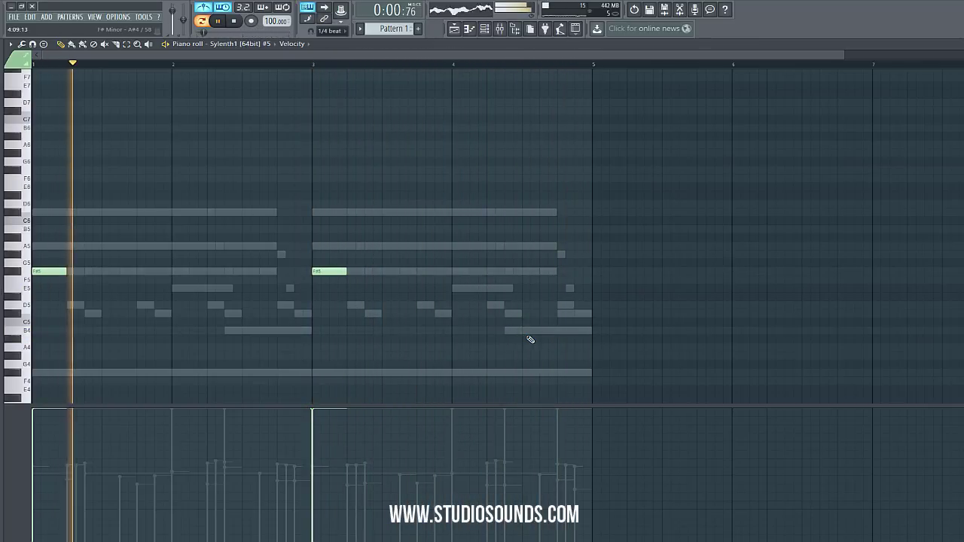
{"action": "left_click", "coordinate": [176, 271]}
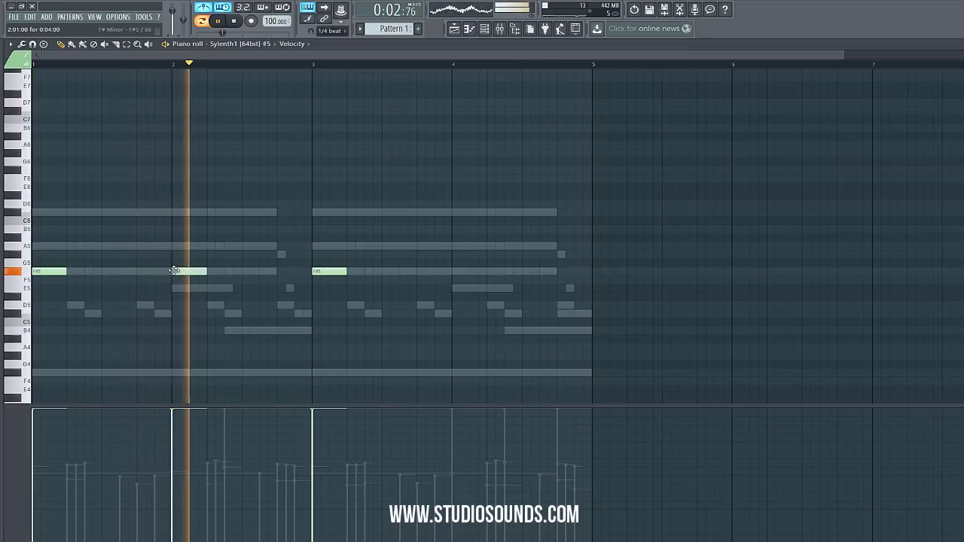
{"action": "left_click", "coordinate": [456, 271]}
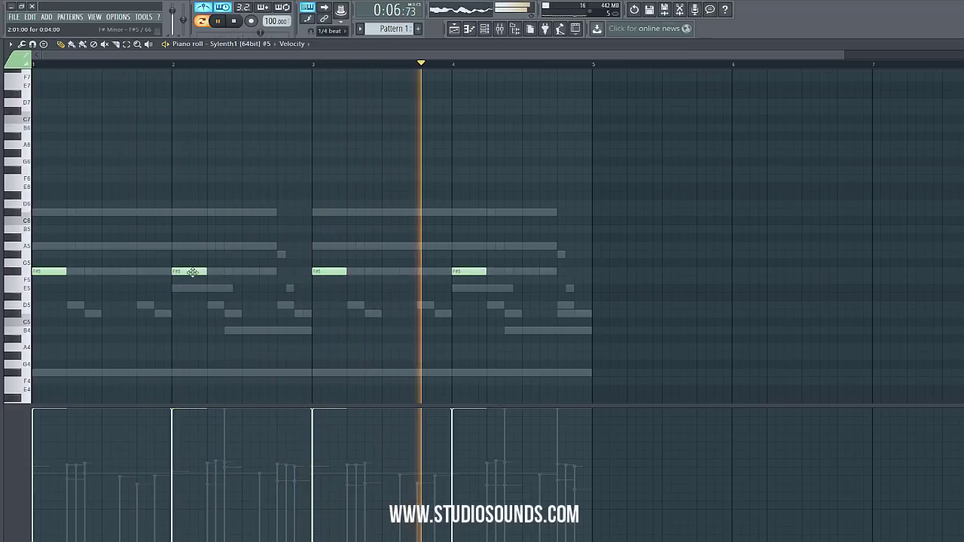
- Try the bar 2 and bar 4 notes at A5 and B5, and return both to F#5
{"action": "left_click_drag", "start_coordinate": [191, 271], "coordinate": [189, 247]}
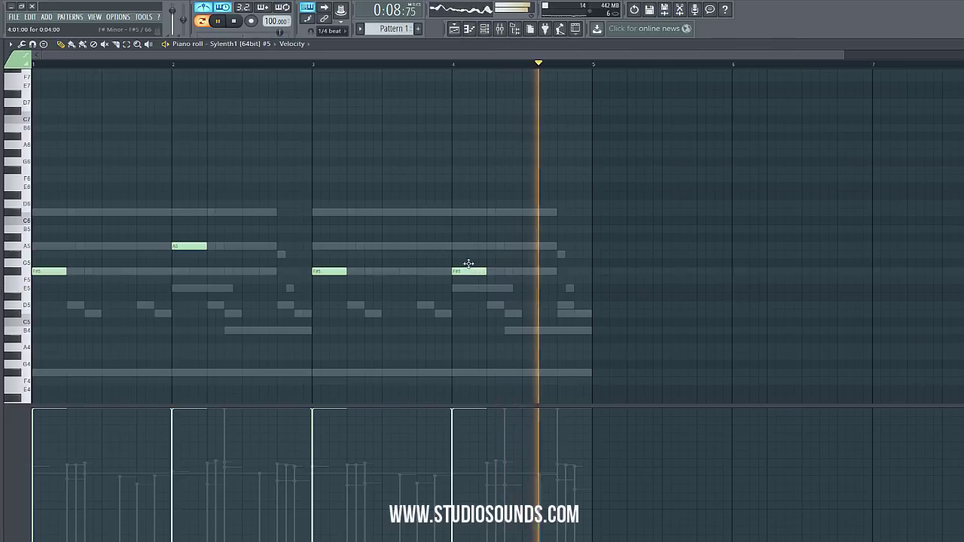
{"action": "left_click_drag", "start_coordinate": [467, 271], "coordinate": [467, 247]}
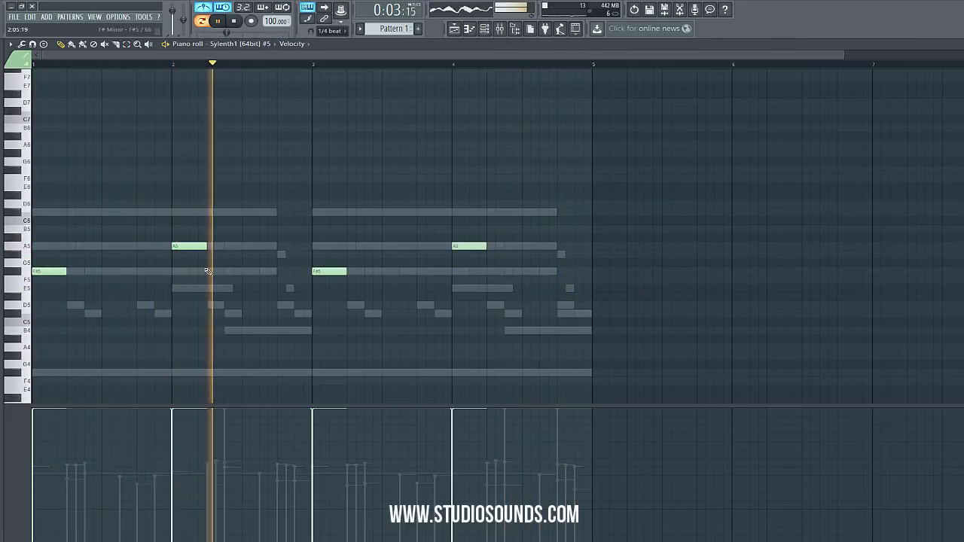
{"action": "left_click_drag", "start_coordinate": [174, 243], "coordinate": [174, 226]}
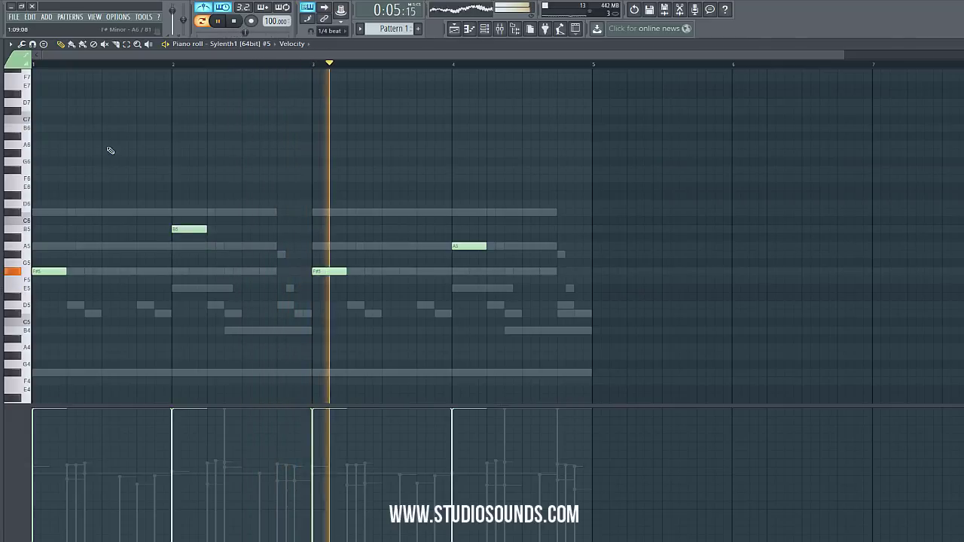
{"action": "left_click_drag", "start_coordinate": [467, 245], "coordinate": [469, 228]}
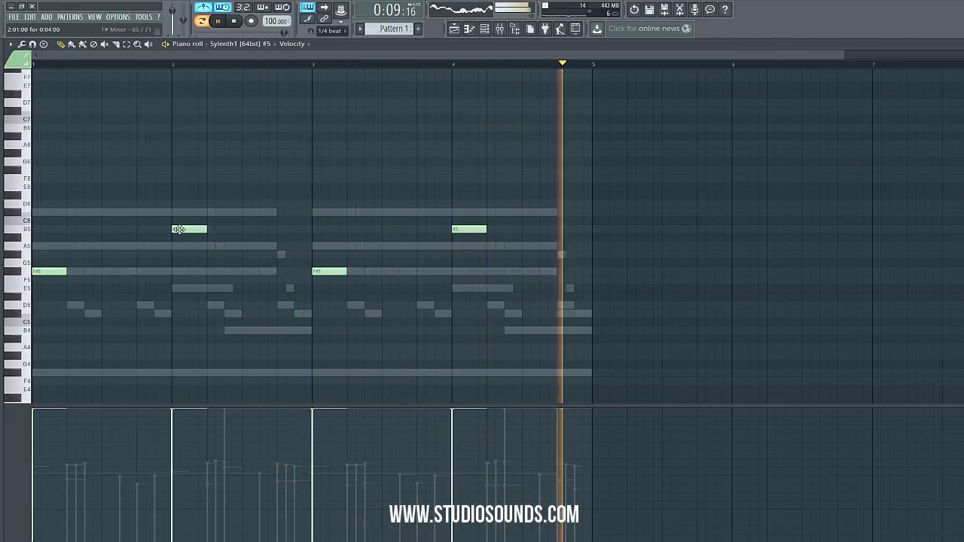
{"action": "left_click_drag", "start_coordinate": [173, 229], "coordinate": [177, 273]}
{"action": "left_click_drag", "start_coordinate": [470, 229], "coordinate": [470, 275]}
- Pan the bar 2 and bar 4 F#5 notes fully right, the bar 3 note fully left and the bar 1 note about 2% left
{"action": "right_click", "coordinate": [15, 426]}
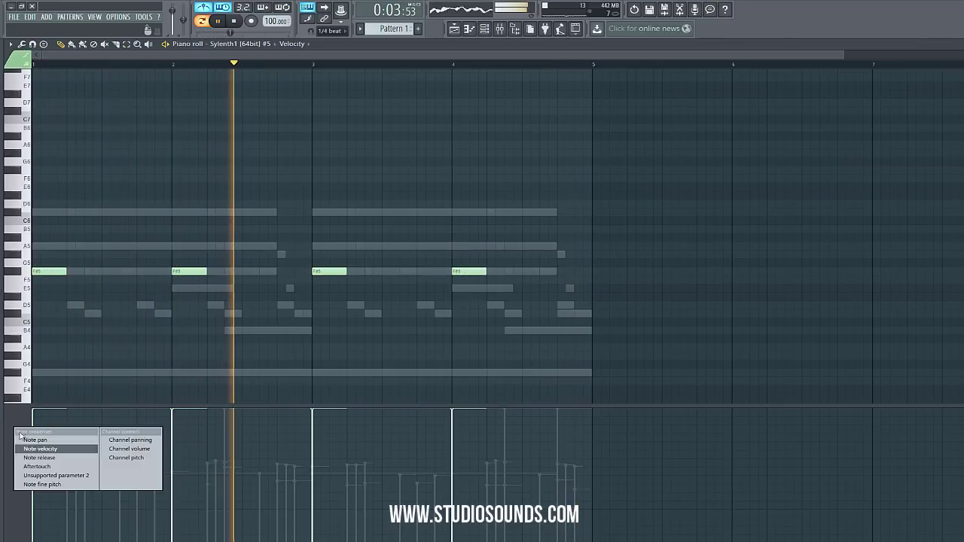
{"action": "left_click", "coordinate": [38, 439]}
{"action": "left_click_drag", "start_coordinate": [66, 486], "coordinate": [64, 539]}
{"action": "left_click_drag", "start_coordinate": [174, 475], "coordinate": [173, 407]}
{"action": "left_click_drag", "start_coordinate": [332, 475], "coordinate": [312, 540]}
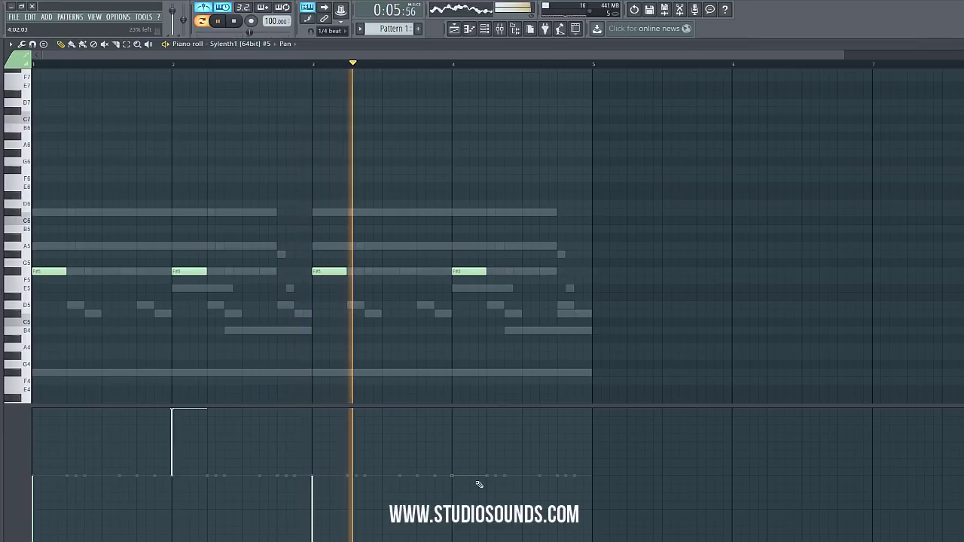
{"action": "mouse_move", "coordinate": [476, 479]}
{"action": "left_mouse_down"}
{"action": "mouse_move", "coordinate": [476, 377]}
{"action": "mouse_move", "coordinate": [452, 363]}
{"action": "left_mouse_up"}
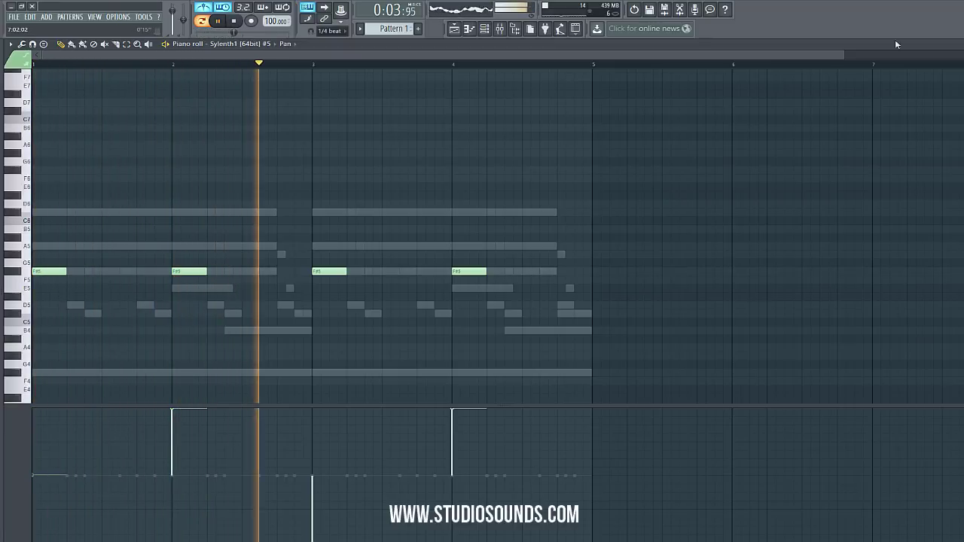
- Close the piano roll, clone the Sylenth1 #5 channel and stop playback
{"action": "left_click", "coordinate": [961, 43]}
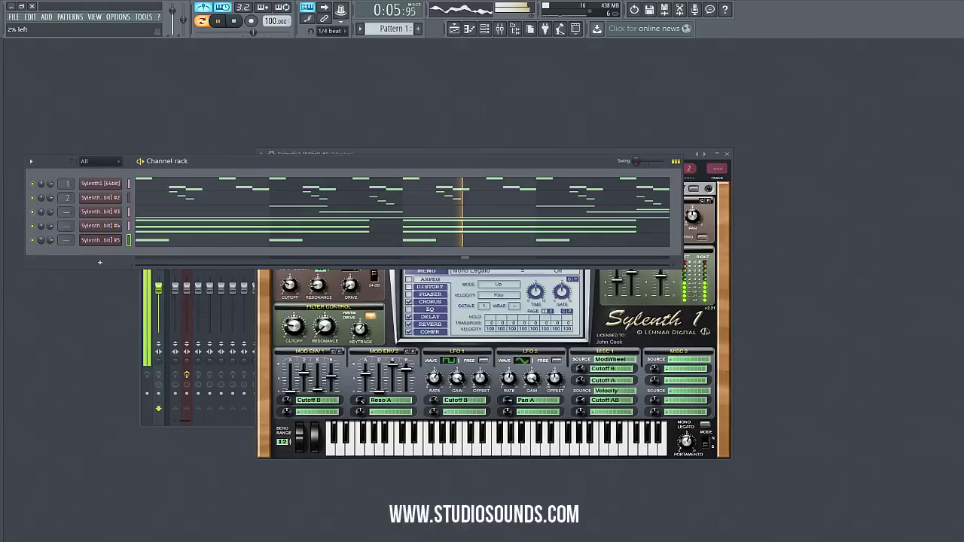
{"action": "right_click", "coordinate": [100, 241]}
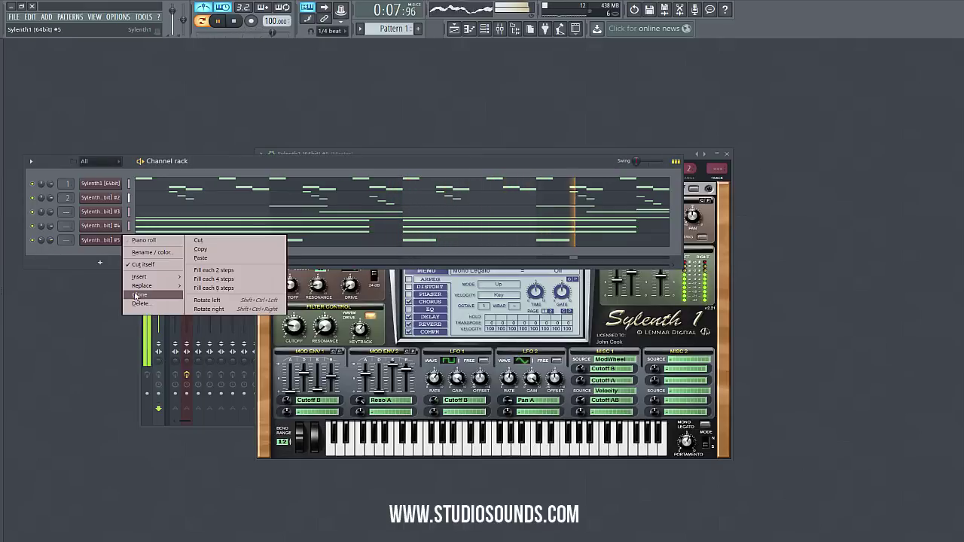
{"action": "left_click", "coordinate": [140, 295]}
{"action": "left_click", "coordinate": [235, 21]}
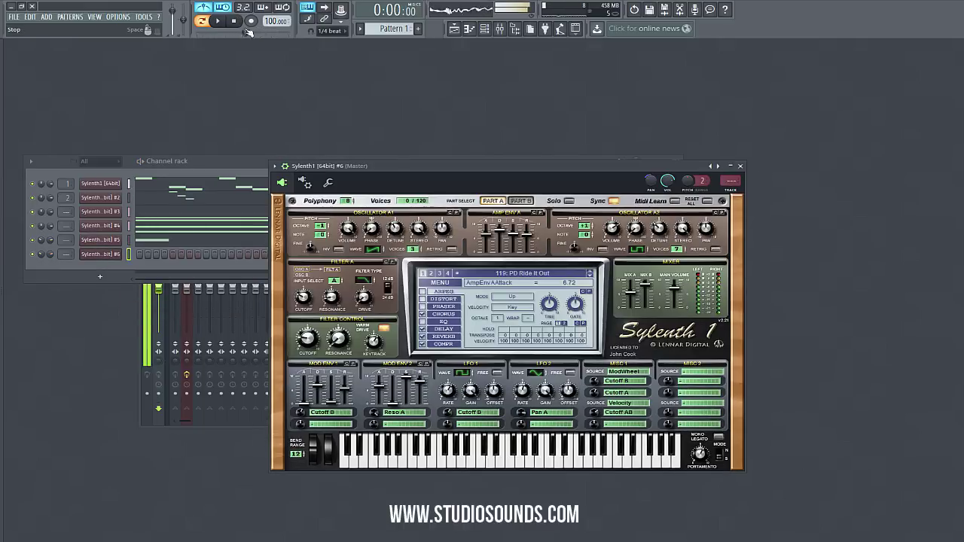
- Audition presets "128: PL Brown Courdroy" and "129: PL Coldspin" in Sylenth1 #6, and load "130: PL Downtempo Fusion"
{"action": "left_click", "coordinate": [514, 277]}
{"action": "left_click", "coordinate": [819, 536]}
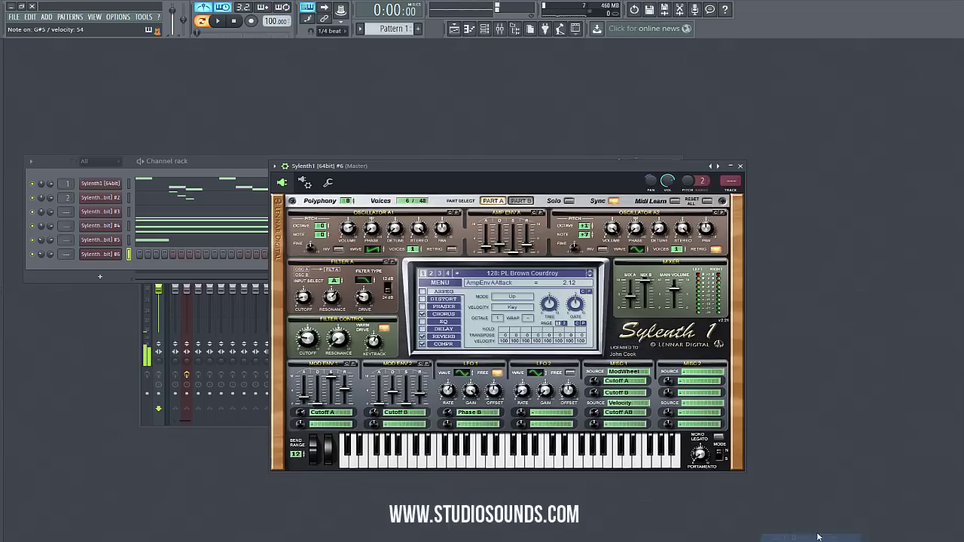
{"action": "left_click", "coordinate": [591, 276]}
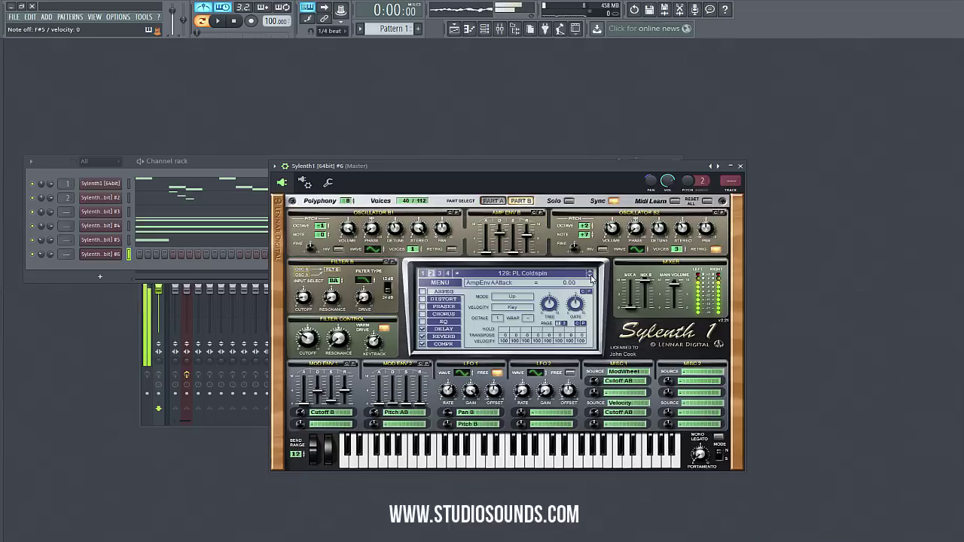
{"action": "left_click", "coordinate": [390, 138]}
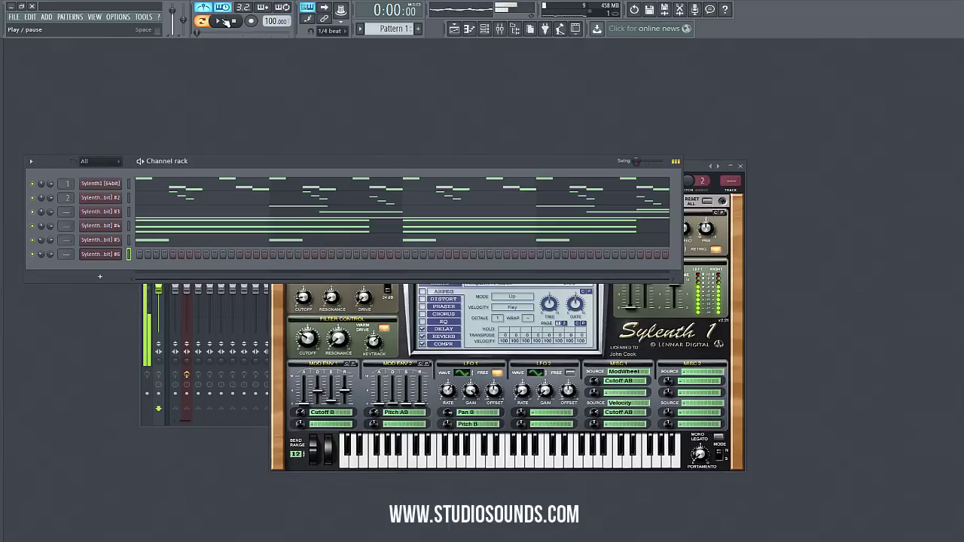
{"action": "key", "text": "space"}
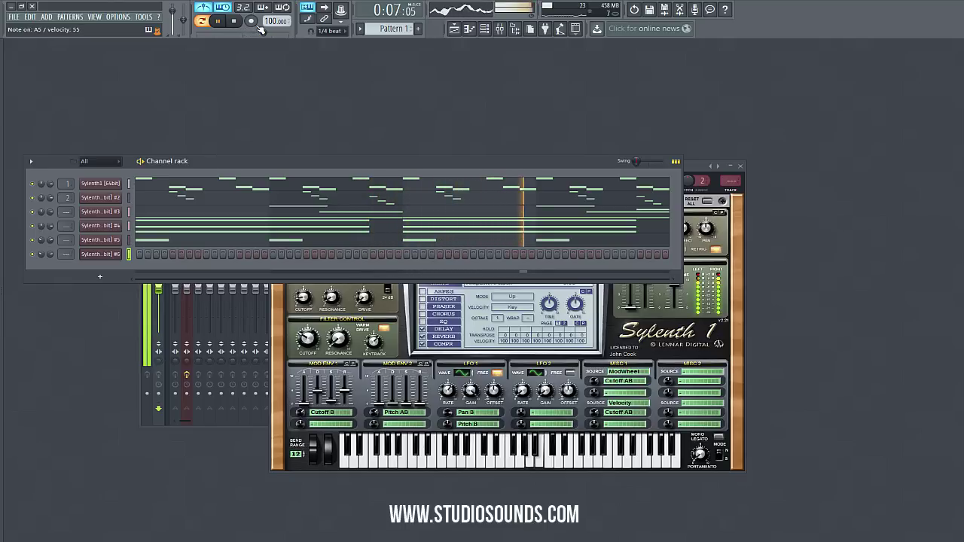
{"action": "left_click", "coordinate": [739, 232]}
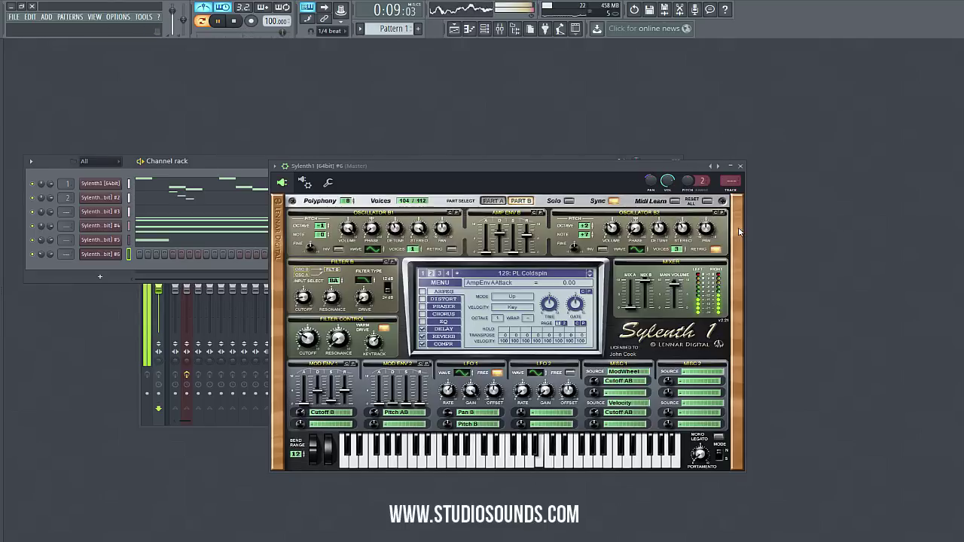
{"action": "left_click", "coordinate": [591, 277]}
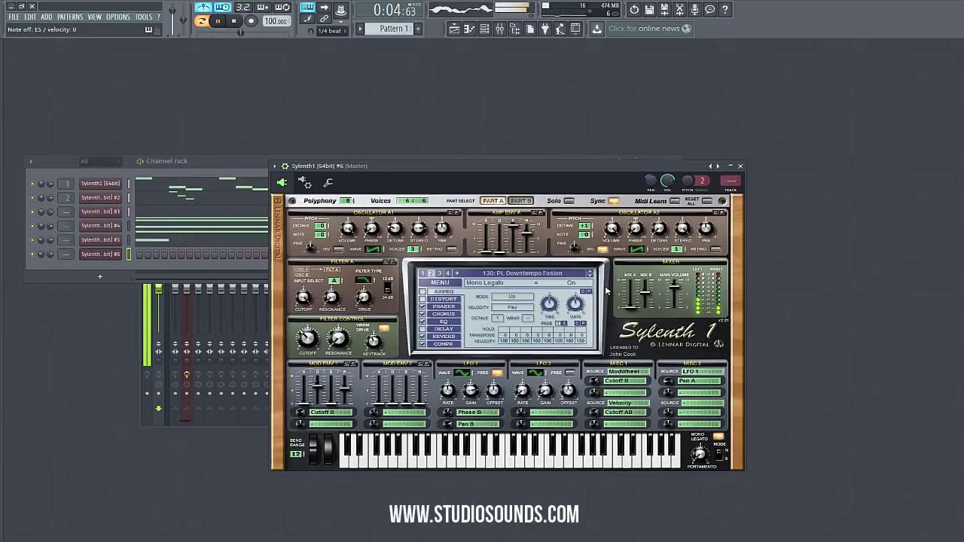
- Record a short G#5, F#5 and E5 phrase in bar 4 on Sylenth1 #6 while the pattern plays
{"action": "key", "text": "F6"}
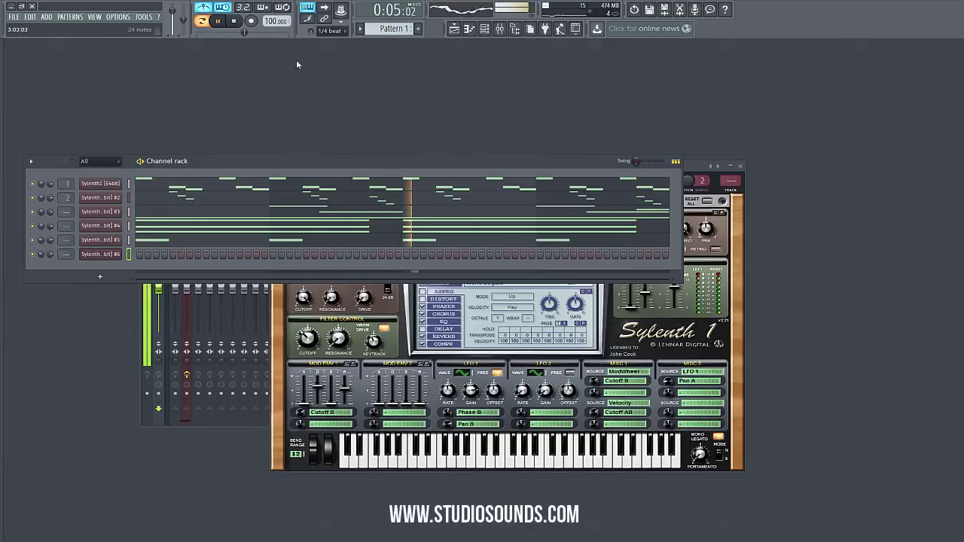
{"action": "left_click", "coordinate": [251, 20]}
{"action": "left_click", "coordinate": [489, 343]}
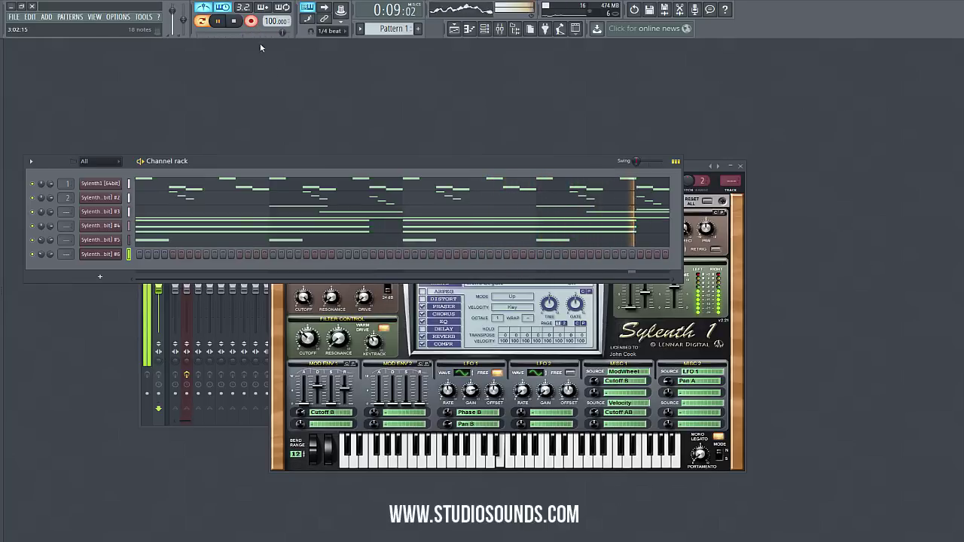
{"action": "left_click", "coordinate": [251, 21]}
- Open Sylenth1 #6's notes, set the snap to 1/2 step, move G#5 half a step later and extend E5 to the end of bar 4
{"action": "left_click", "coordinate": [566, 255]}
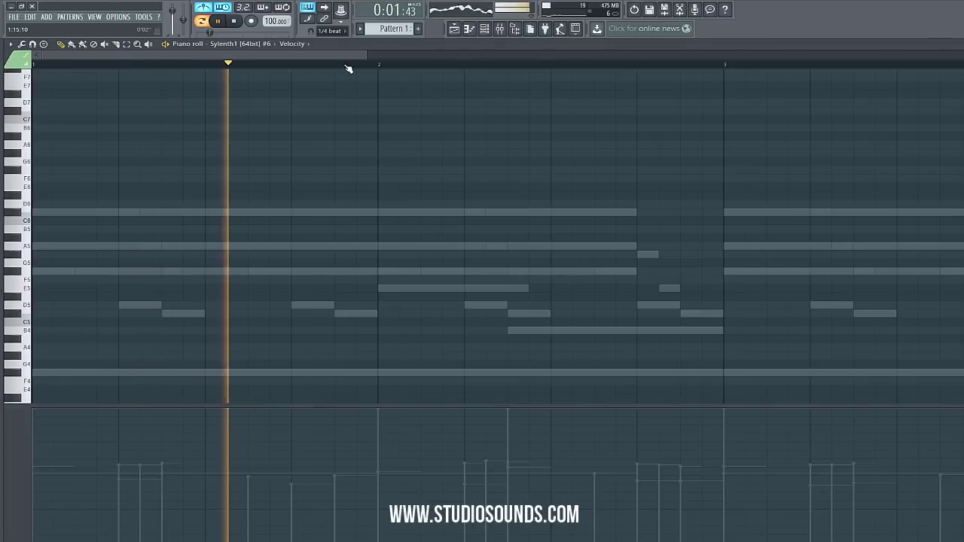
{"action": "left_click_drag", "start_coordinate": [365, 57], "coordinate": [941, 119]}
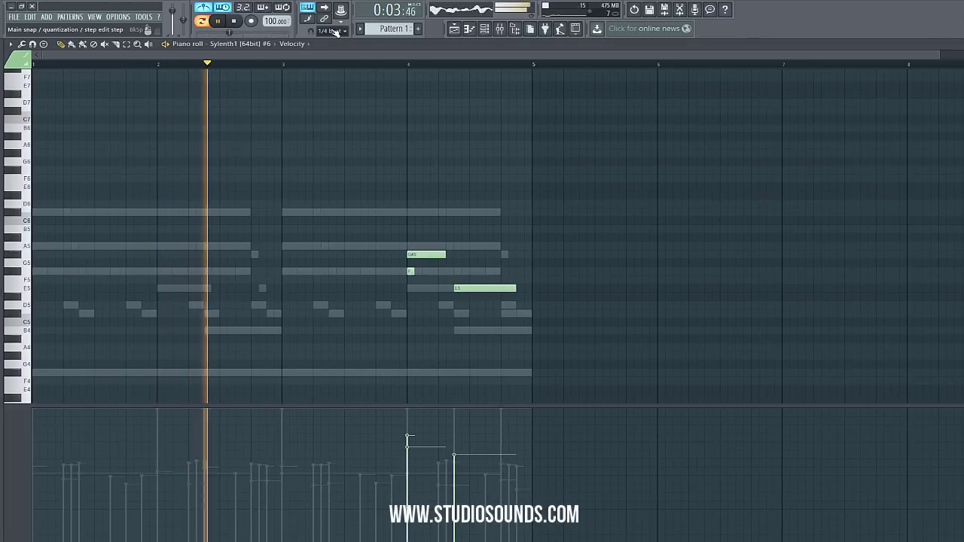
{"action": "left_click", "coordinate": [333, 31]}
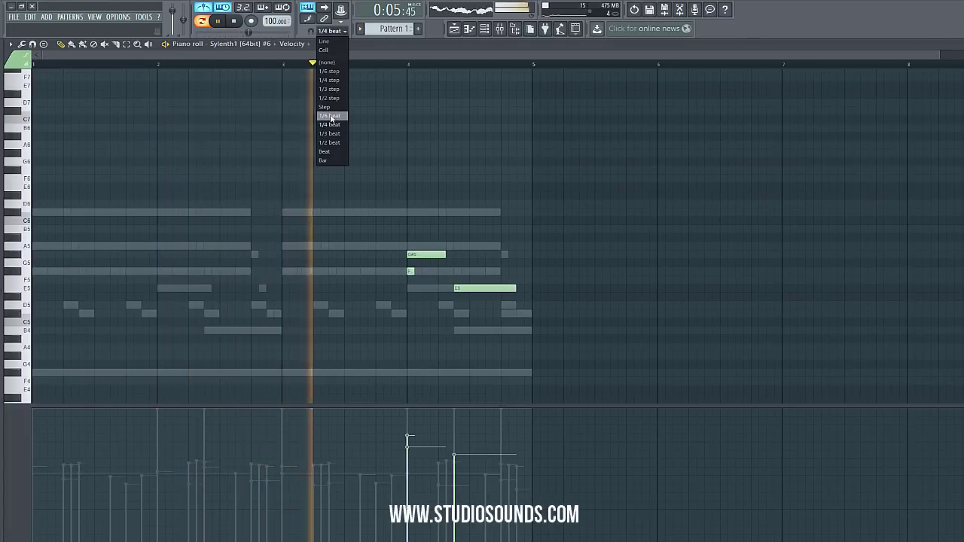
{"action": "left_click", "coordinate": [329, 98]}
{"action": "left_click_drag", "start_coordinate": [434, 254], "coordinate": [438, 254]}
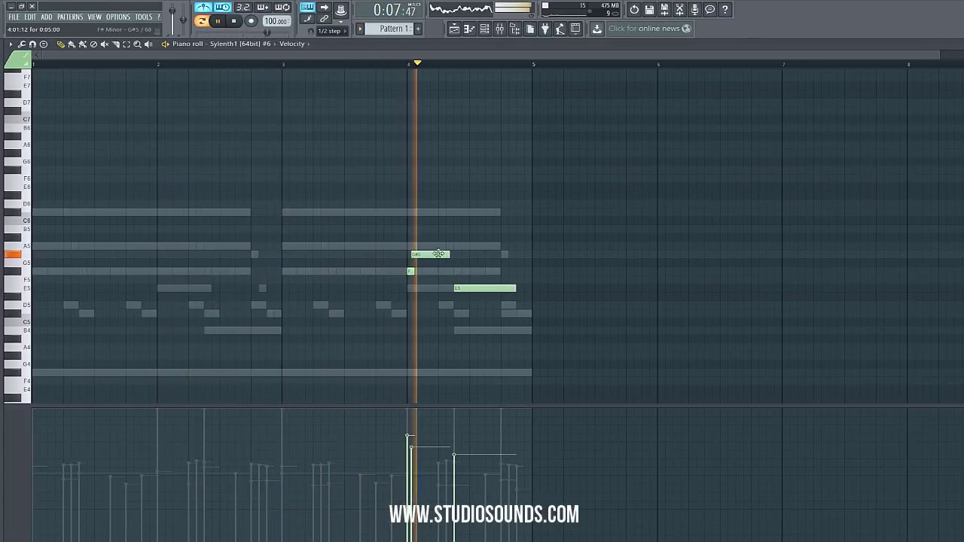
{"action": "left_click_drag", "start_coordinate": [516, 292], "coordinate": [530, 294]}
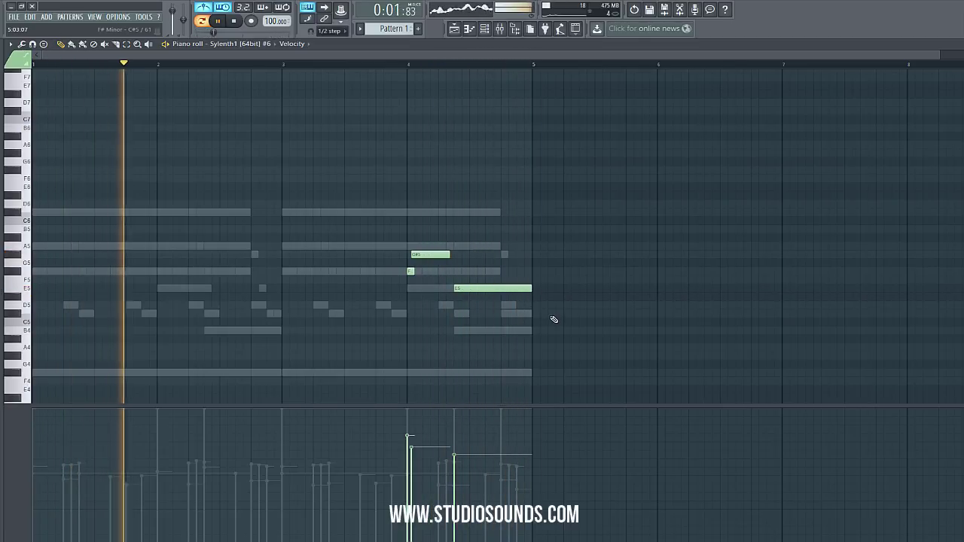
- Try the bar 4 E5 note on B4, and return it to E5 starting half a step later at 4:07:12
{"action": "scroll", "coordinate": [553, 320], "scroll_direction": "down", "scroll_amount": 5}
{"action": "scroll", "coordinate": [551, 321], "scroll_direction": "up", "scroll_amount": 5}
{"action": "scroll", "coordinate": [552, 322], "scroll_direction": "down", "scroll_amount": 3}
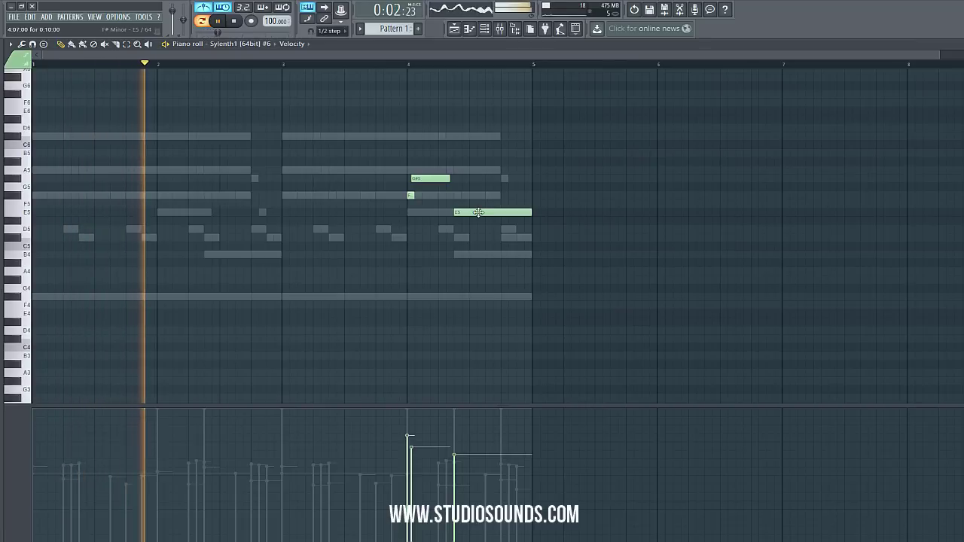
{"action": "left_click_drag", "start_coordinate": [478, 213], "coordinate": [477, 257]}
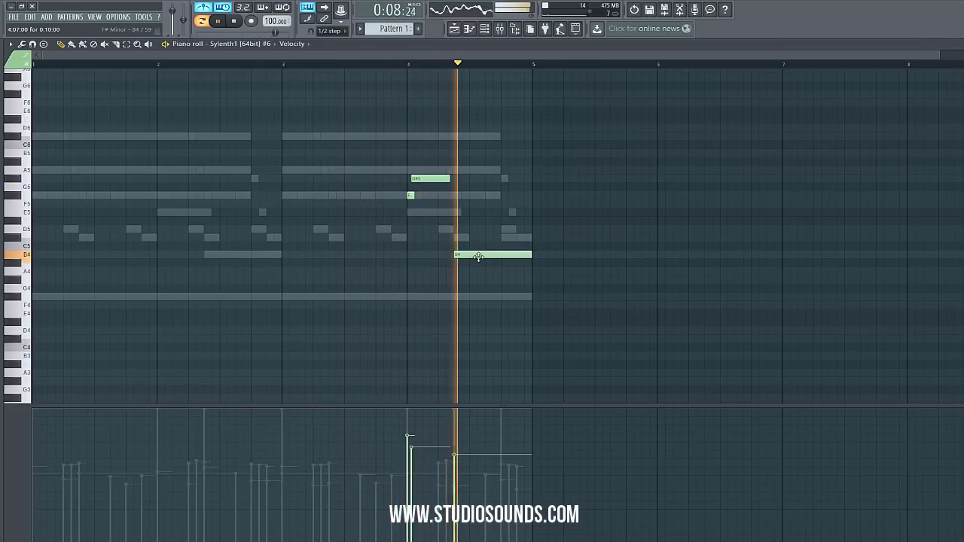
{"action": "left_click_drag", "start_coordinate": [479, 257], "coordinate": [482, 214]}
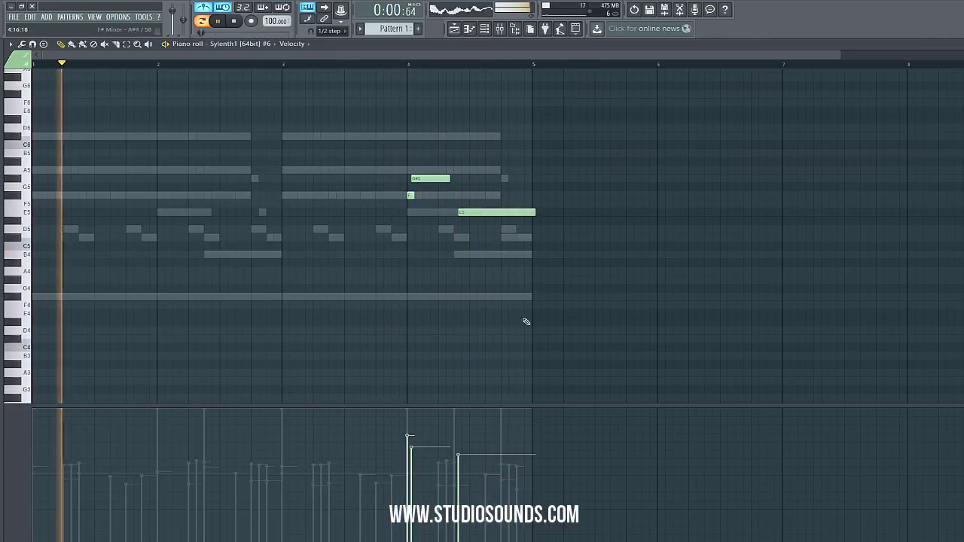
- Even out the three note velocities, extend G#5 to the start of E5, trim E5 to the end of bar 4 and close the piano roll
{"action": "left_click_drag", "start_coordinate": [404, 454], "coordinate": [511, 457]}
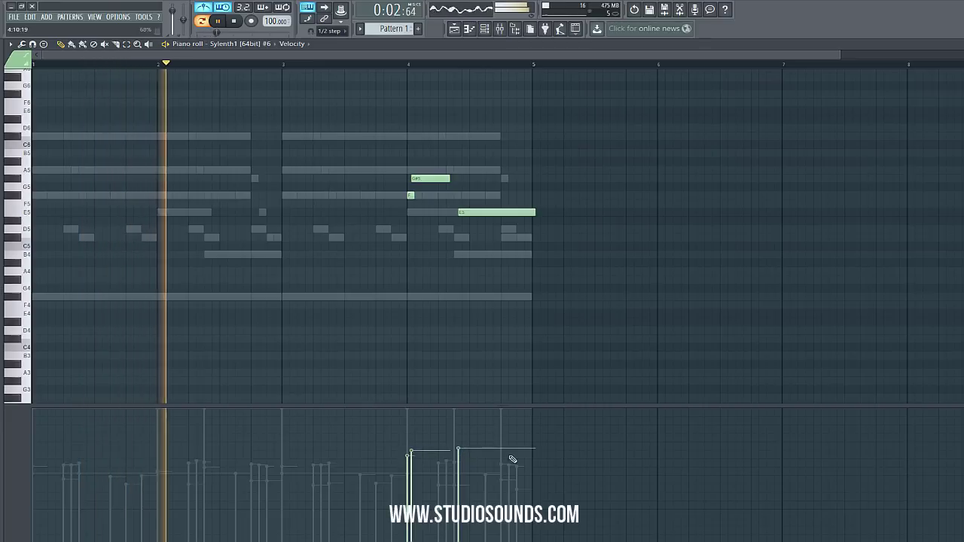
{"action": "left_click_drag", "start_coordinate": [449, 180], "coordinate": [458, 180]}
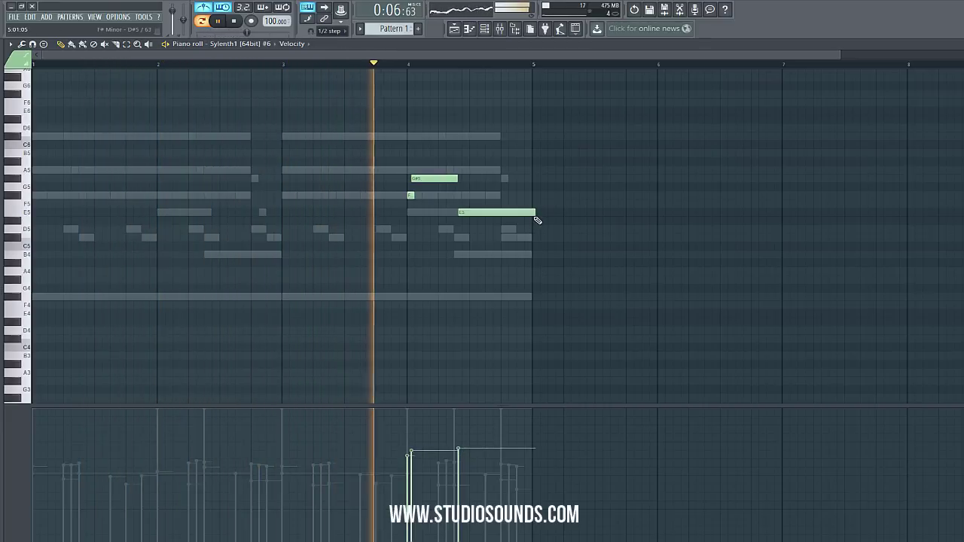
{"action": "left_click_drag", "start_coordinate": [536, 215], "coordinate": [532, 214]}
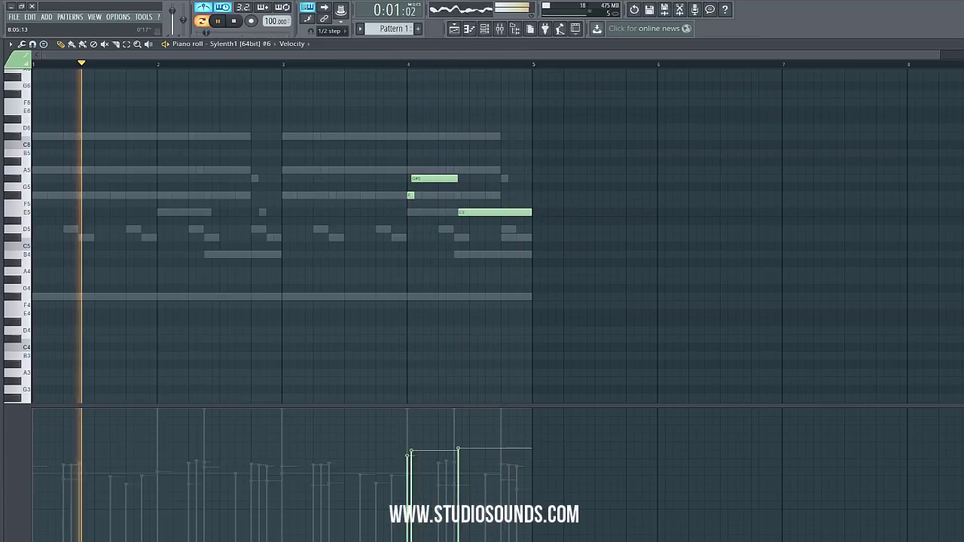
{"action": "key", "text": "Escape"}
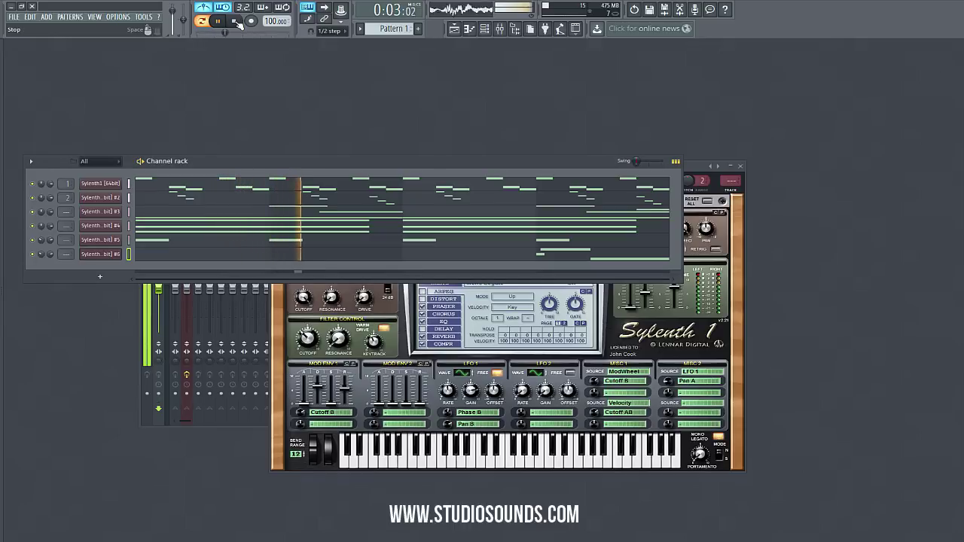
- Clone the Sylenth1 #6 channel, audition "154: ST Vintage Strings 1" in the clone and load "153: PL Zen Gardens"
{"action": "right_click", "coordinate": [100, 255]}
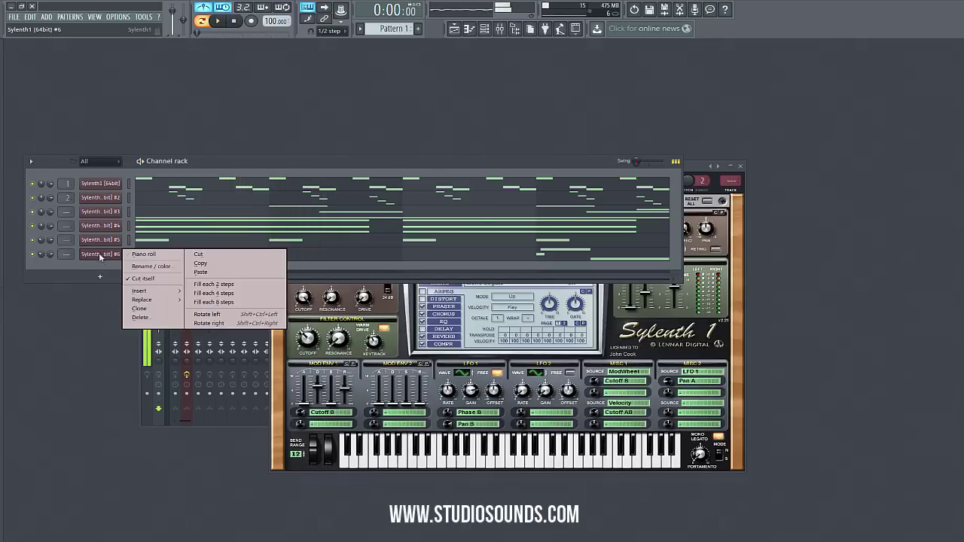
{"action": "left_click", "coordinate": [146, 309]}
{"action": "left_click", "coordinate": [563, 286]}
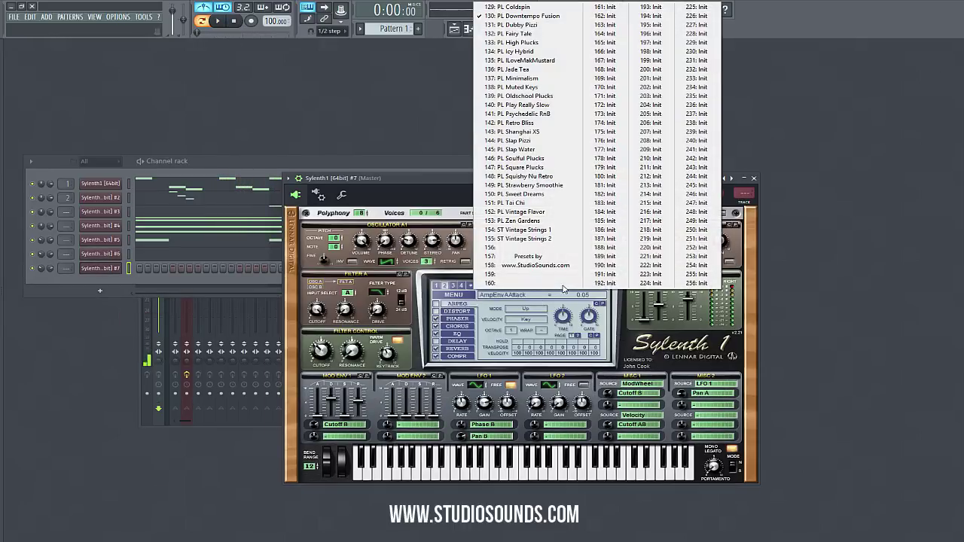
{"action": "left_click", "coordinate": [546, 230]}
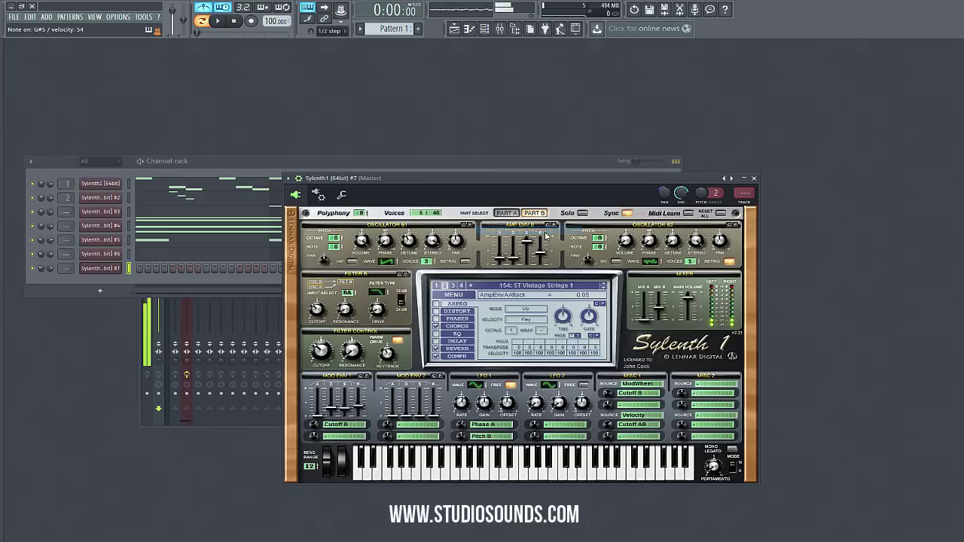
{"action": "left_click", "coordinate": [603, 286]}
- Return to the channel rack, play the pattern and pan the Sylenth1 #7 channel about 32% left
{"action": "key", "text": "F6"}
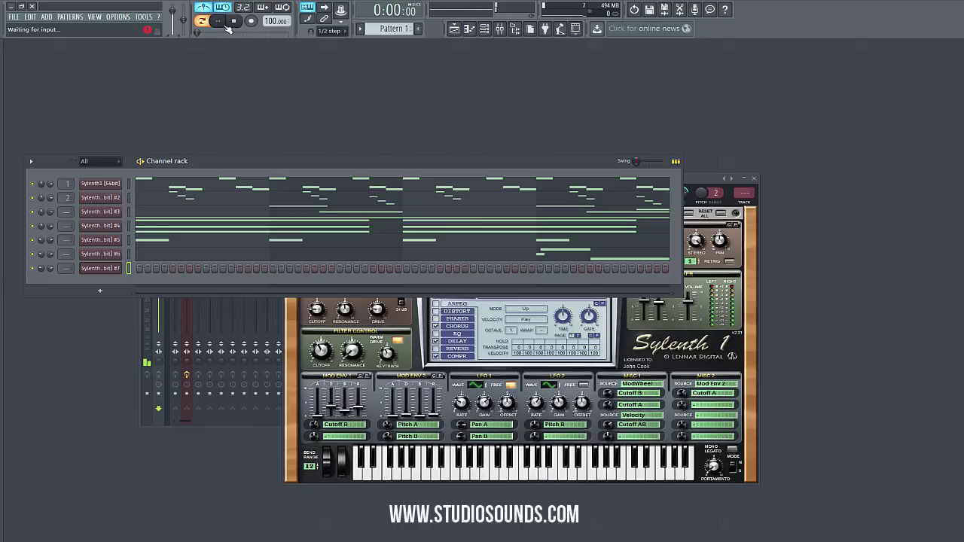
{"action": "left_click", "coordinate": [226, 25]}
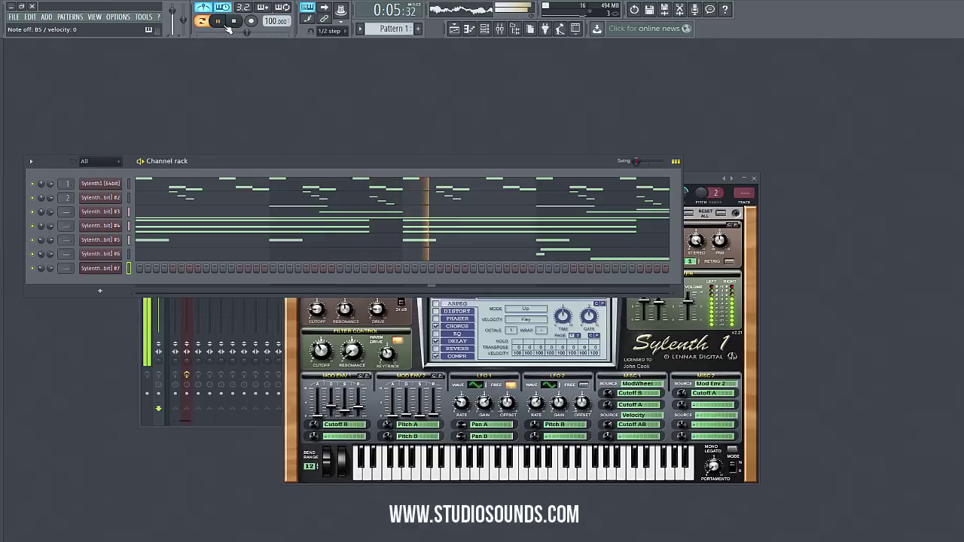
{"action": "right_click", "coordinate": [42, 269]}
{"action": "left_click", "coordinate": [45, 277]}
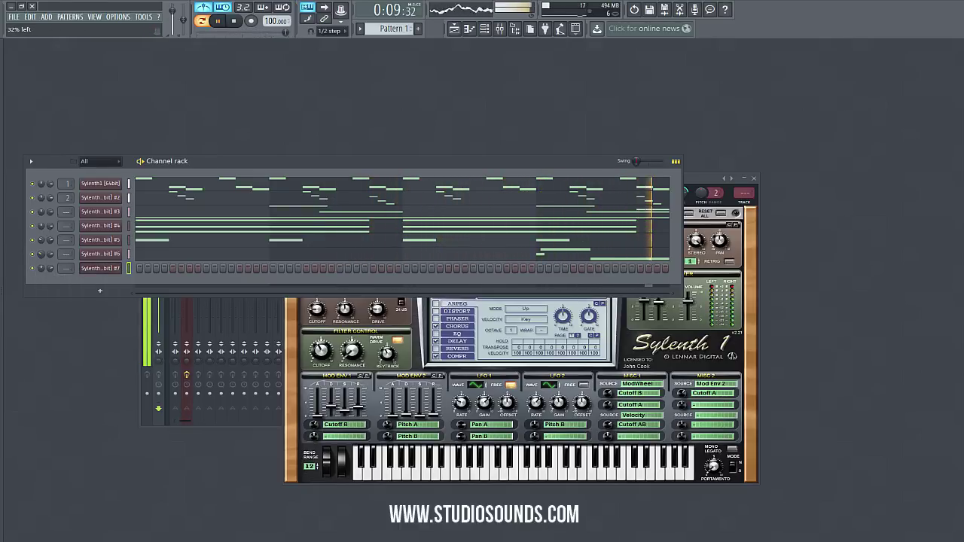
- Reopen Sylenth1 #6's notes, lengthen G#5 by half a step, and start E5 half a step earlier while still ending with bar 4
{"action": "left_click", "coordinate": [590, 259]}
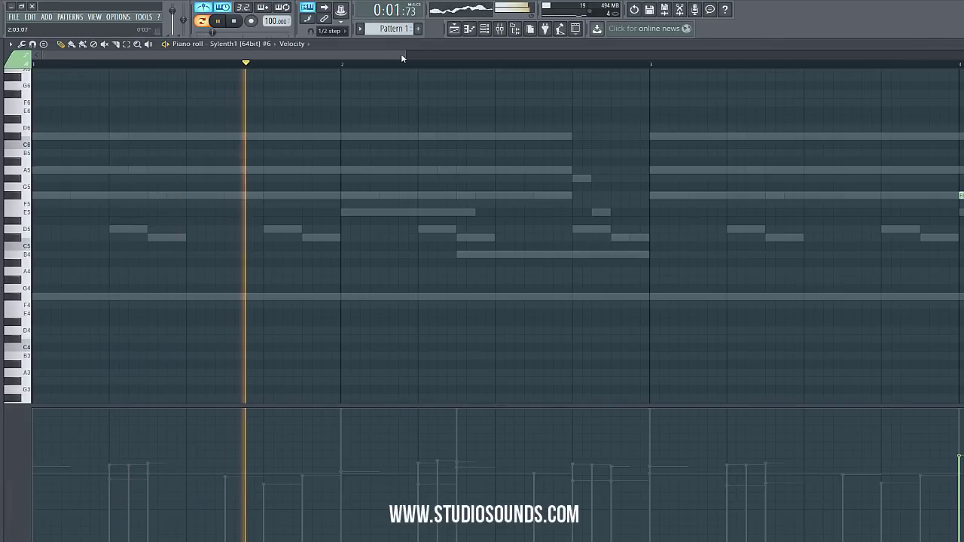
{"action": "left_click_drag", "start_coordinate": [402, 54], "coordinate": [535, 69]}
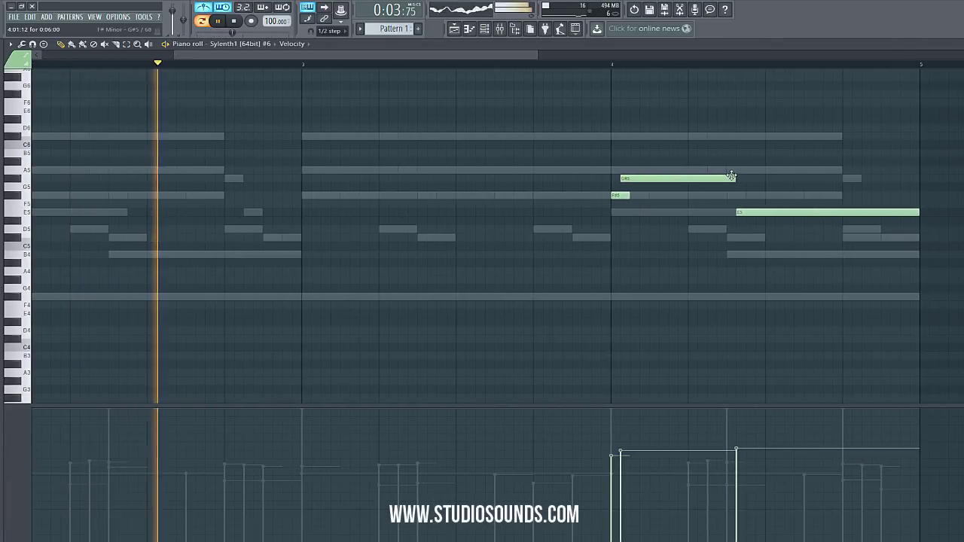
{"action": "left_click_drag", "start_coordinate": [733, 177], "coordinate": [754, 178]}
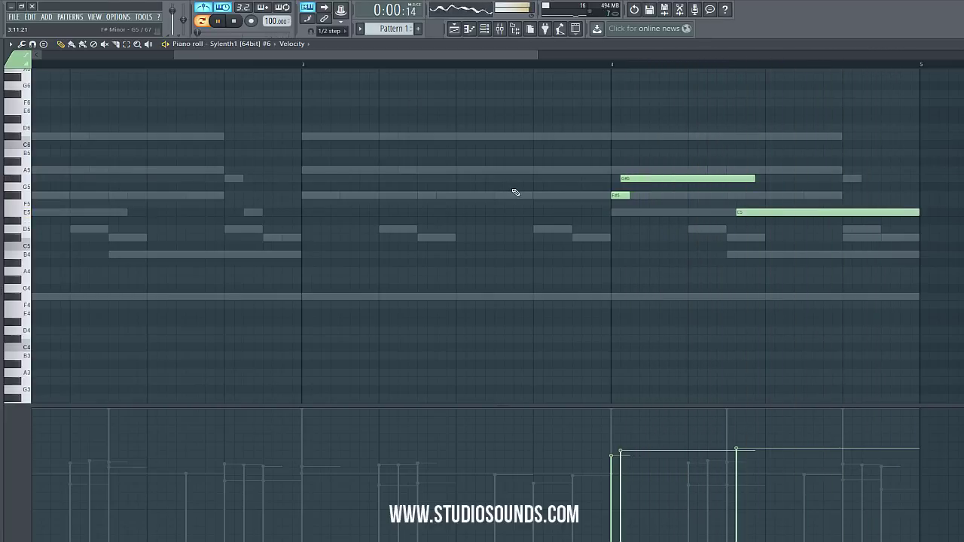
{"action": "left_click_drag", "start_coordinate": [756, 213], "coordinate": [747, 213]}
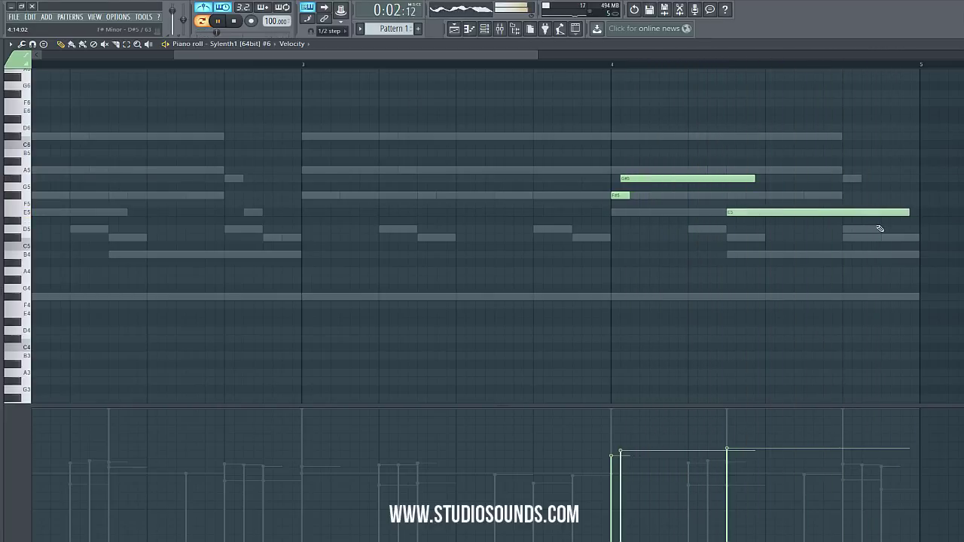
{"action": "left_click_drag", "start_coordinate": [907, 214], "coordinate": [917, 214]}
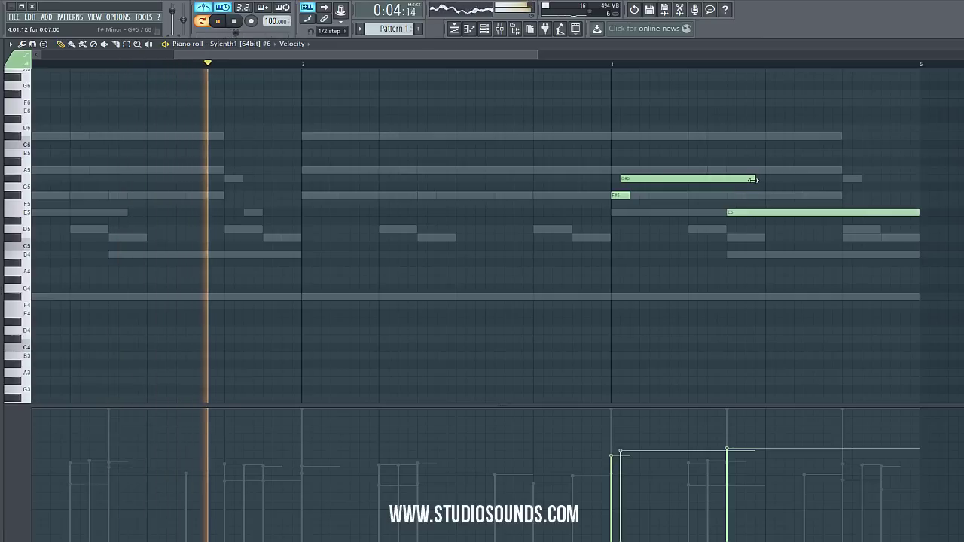
{"action": "left_click_drag", "start_coordinate": [755, 180], "coordinate": [743, 181]}
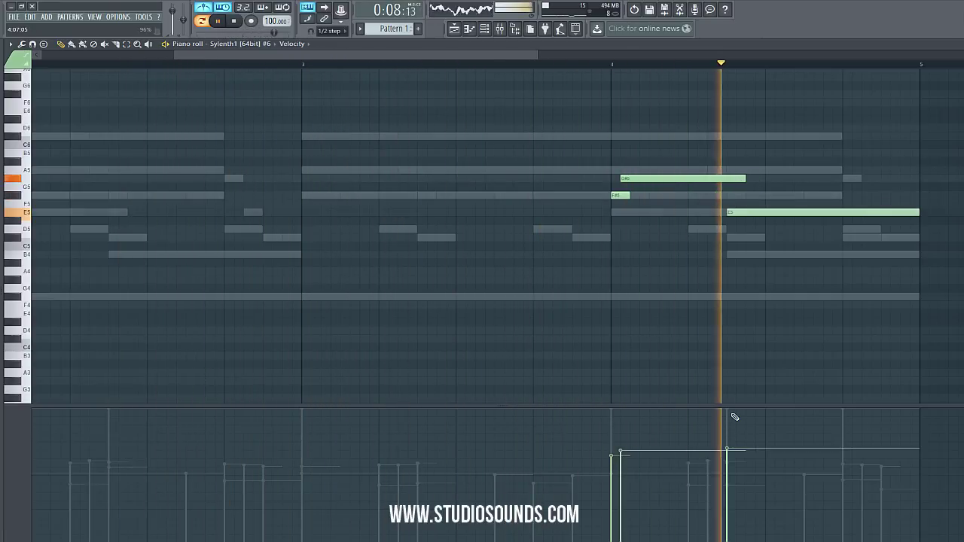
- Audition later start positions for E5, settle it at 4:07:12 and trim its end to the end of bar 4
{"action": "left_click_drag", "start_coordinate": [776, 213], "coordinate": [785, 213]}
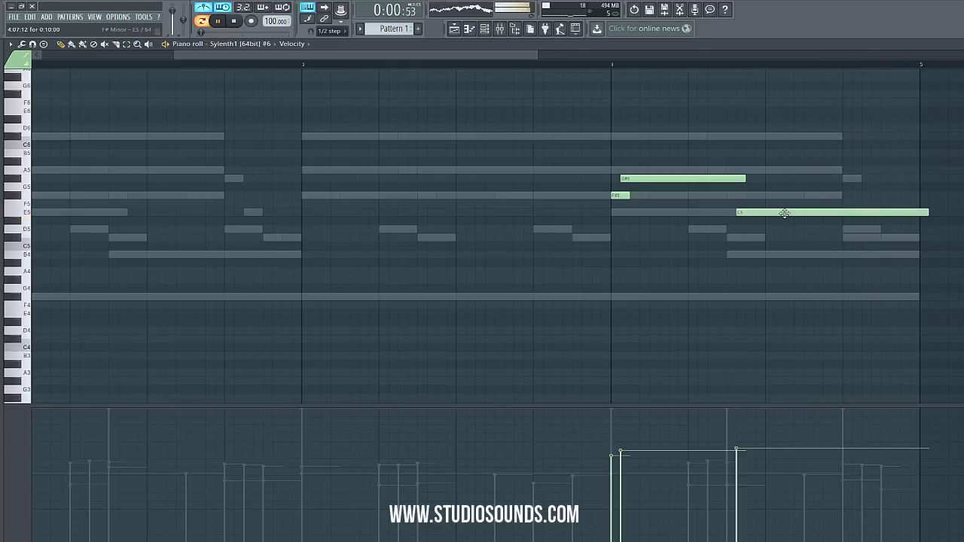
{"action": "left_click", "coordinate": [566, 65]}
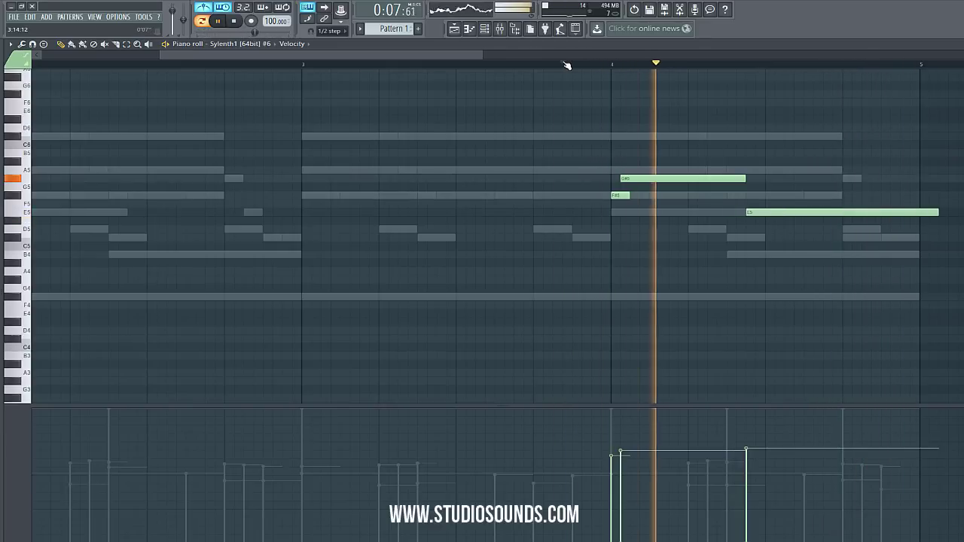
{"action": "left_click_drag", "start_coordinate": [761, 212], "coordinate": [751, 211]}
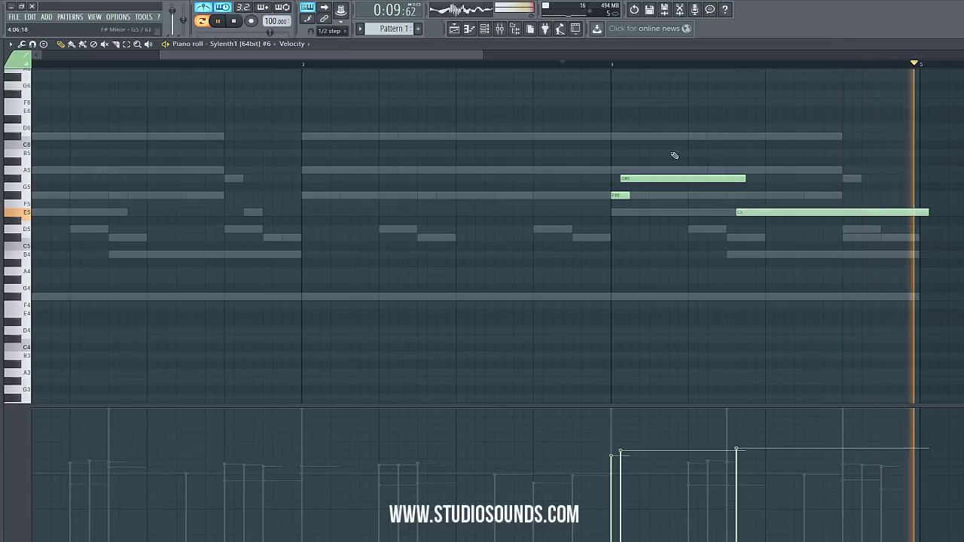
{"action": "left_click", "coordinate": [580, 66]}
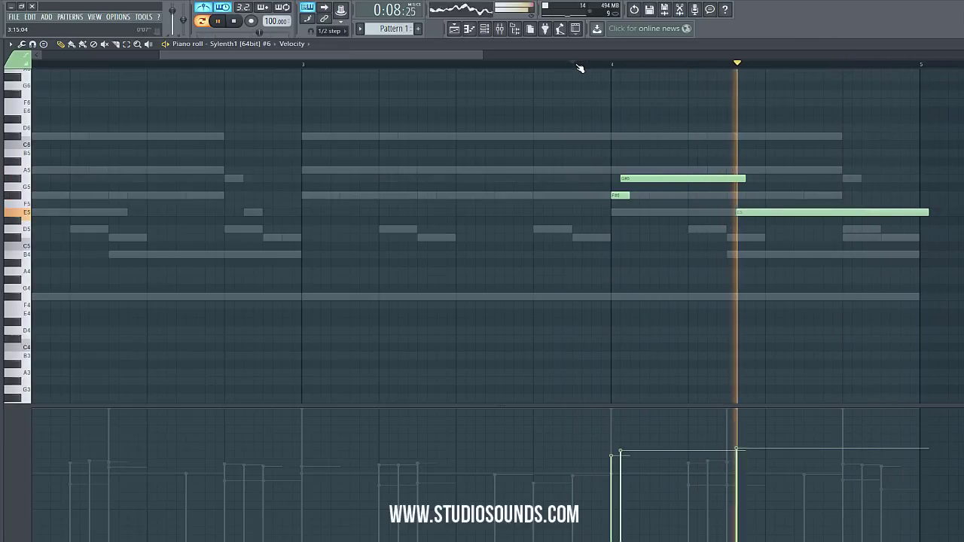
{"action": "left_click_drag", "start_coordinate": [934, 224], "coordinate": [925, 224]}
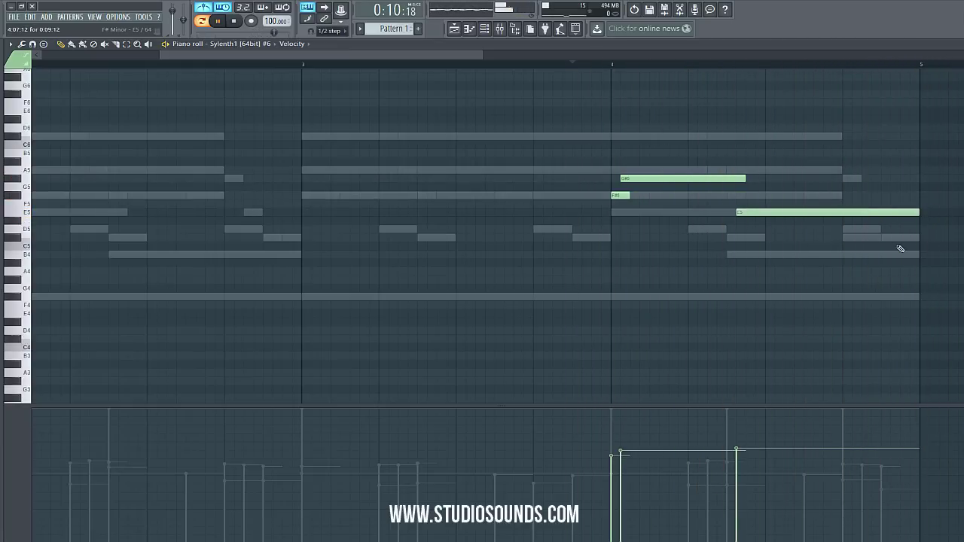
- Close the piano roll, audition "146: PL Soulful Plucks" in Sylenth1 #7, load "145: PL Slap Water" and return to the channel rack
{"action": "left_click", "coordinate": [961, 44]}
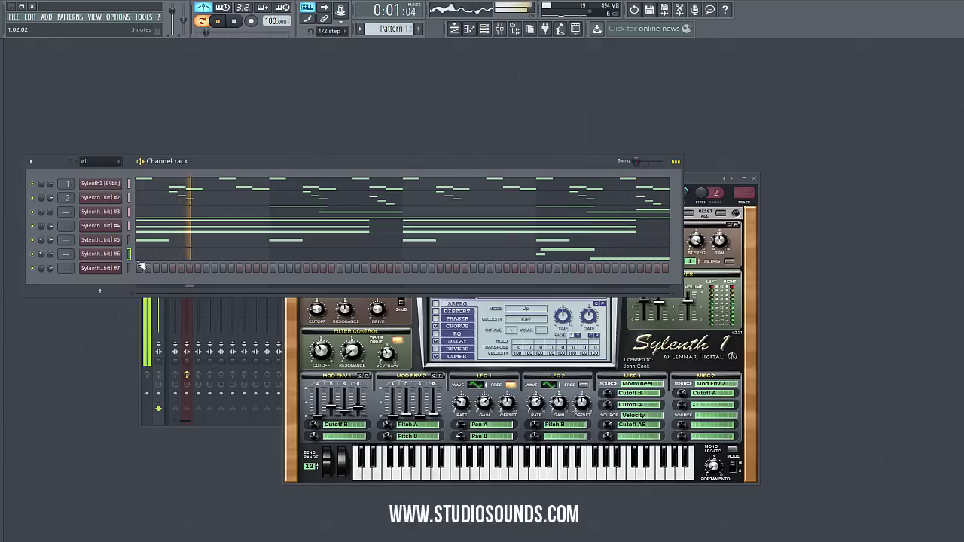
{"action": "left_click", "coordinate": [107, 270]}
{"action": "left_click", "coordinate": [544, 287]}
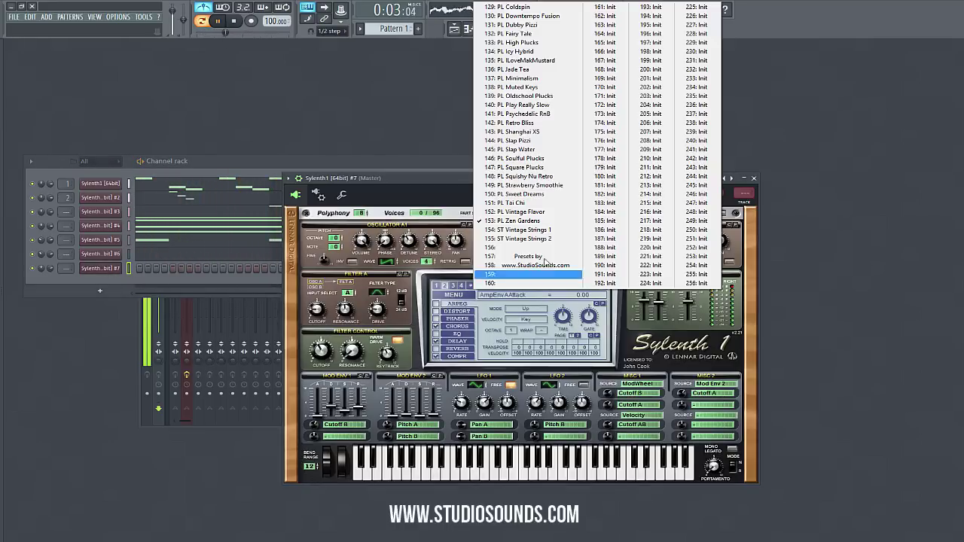
{"action": "left_click", "coordinate": [543, 158]}
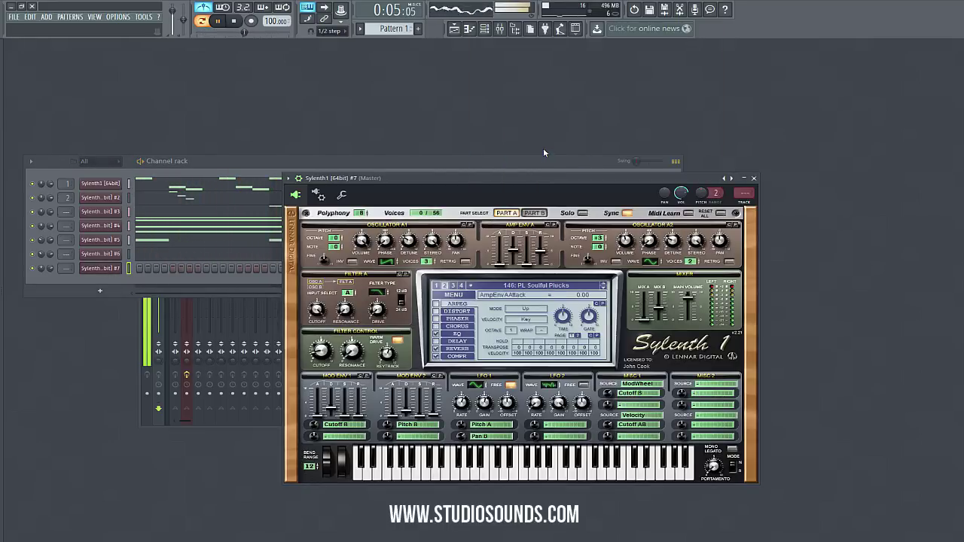
{"action": "left_click", "coordinate": [604, 287]}
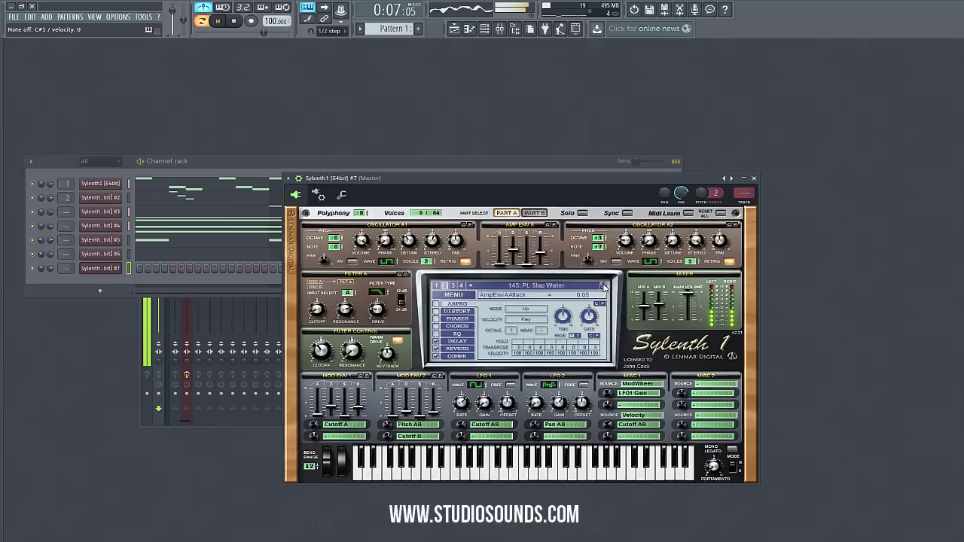
{"action": "left_click", "coordinate": [603, 285]}
{"action": "left_click", "coordinate": [605, 289]}
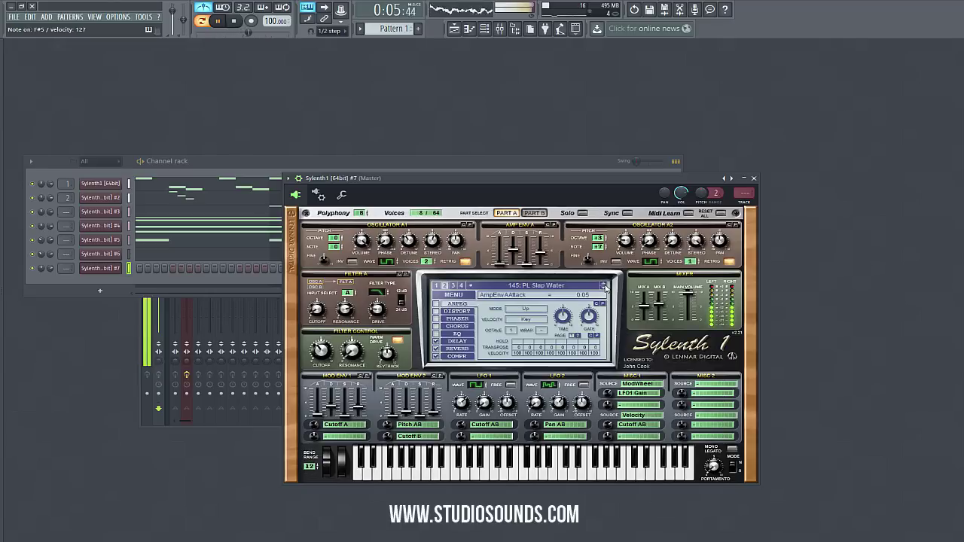
{"action": "left_click", "coordinate": [824, 303]}
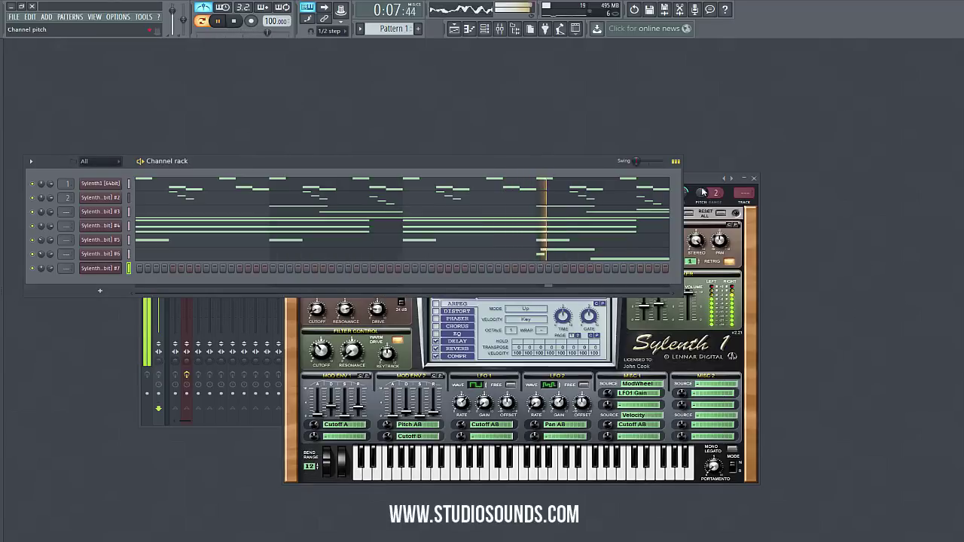
- Audition Sylenth1 #7's pluck presets backwards one at a time, from 144: PL Slap Pizzi to two presets before 136: PL Jade Tea
{"action": "left_click", "coordinate": [702, 198]}
{"action": "left_click", "coordinate": [604, 285]}
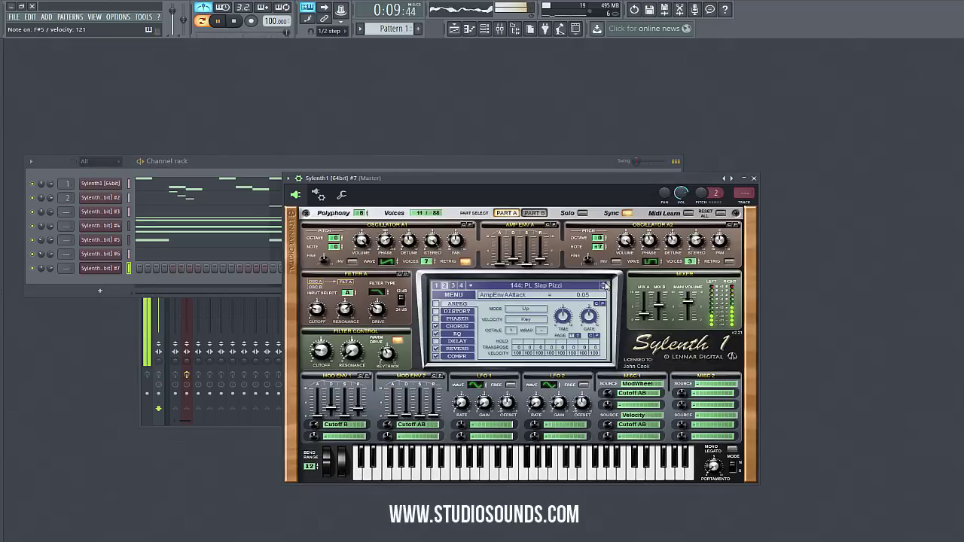
{"action": "left_click", "coordinate": [604, 286]}
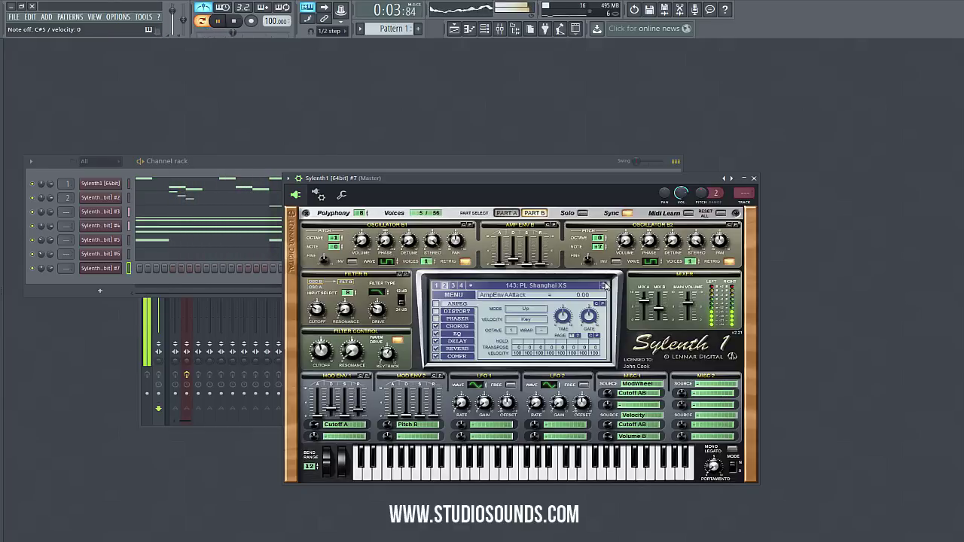
{"action": "left_click", "coordinate": [605, 286]}
{"action": "left_click", "coordinate": [604, 285]}
{"action": "left_click", "coordinate": [604, 285]}
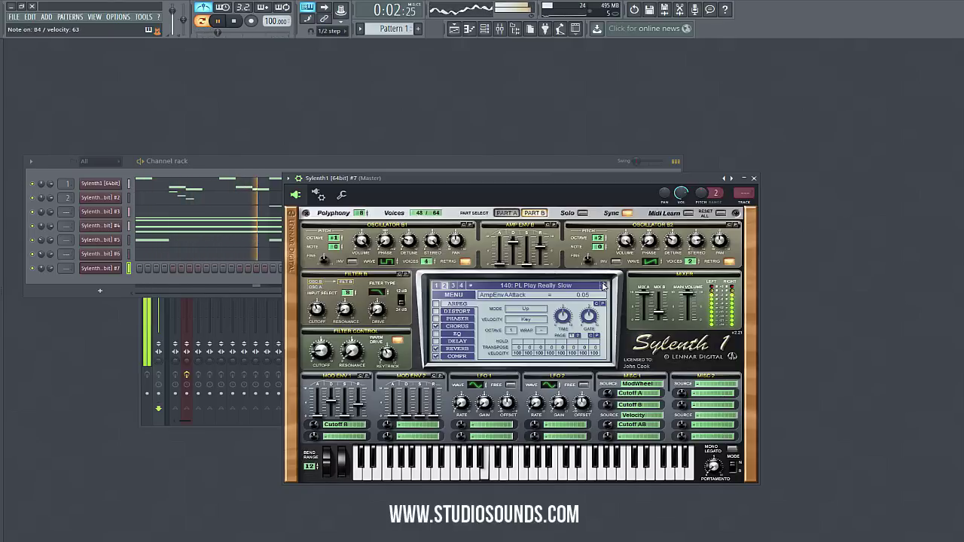
{"action": "left_click", "coordinate": [604, 285]}
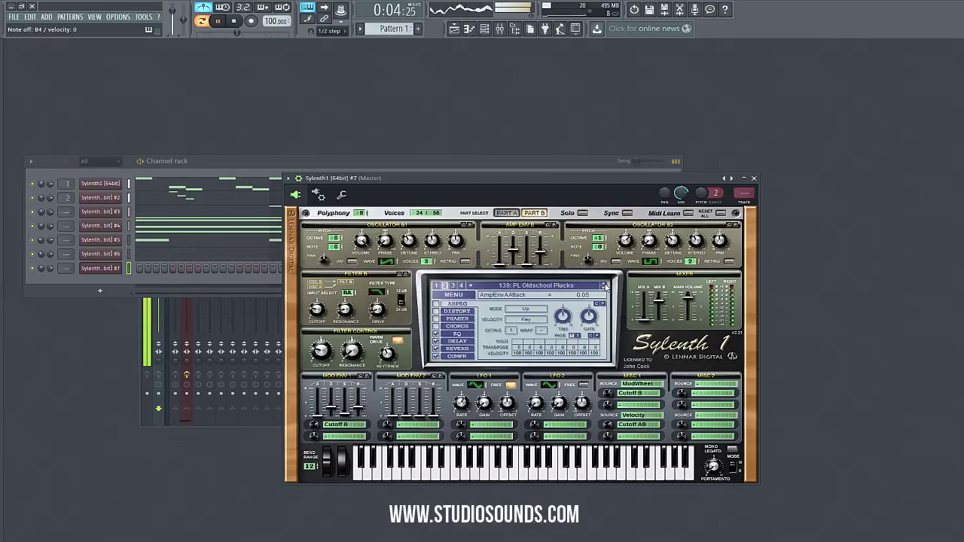
{"action": "left_click", "coordinate": [605, 286]}
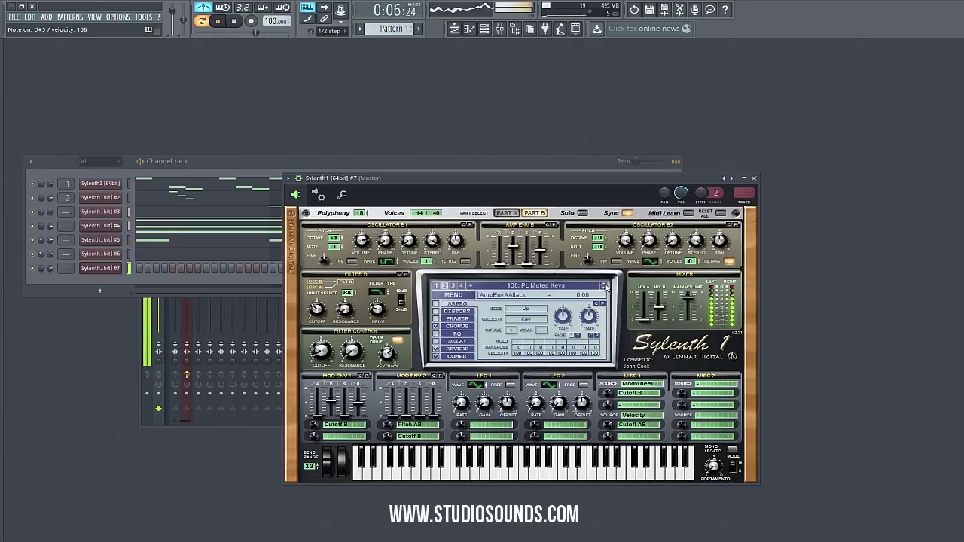
{"action": "left_click", "coordinate": [605, 286]}
{"action": "left_click", "coordinate": [605, 286]}
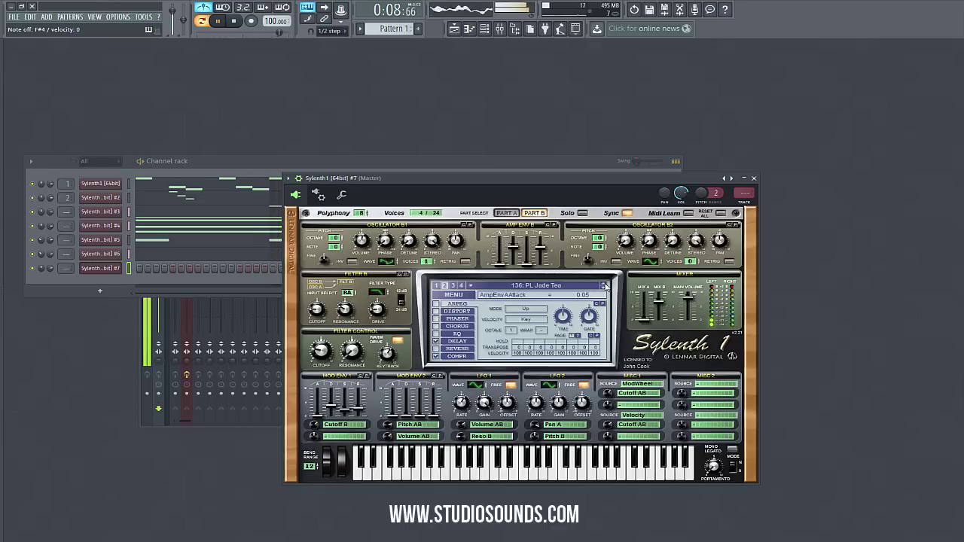
{"action": "left_click", "coordinate": [605, 286]}
{"action": "left_click", "coordinate": [604, 287]}
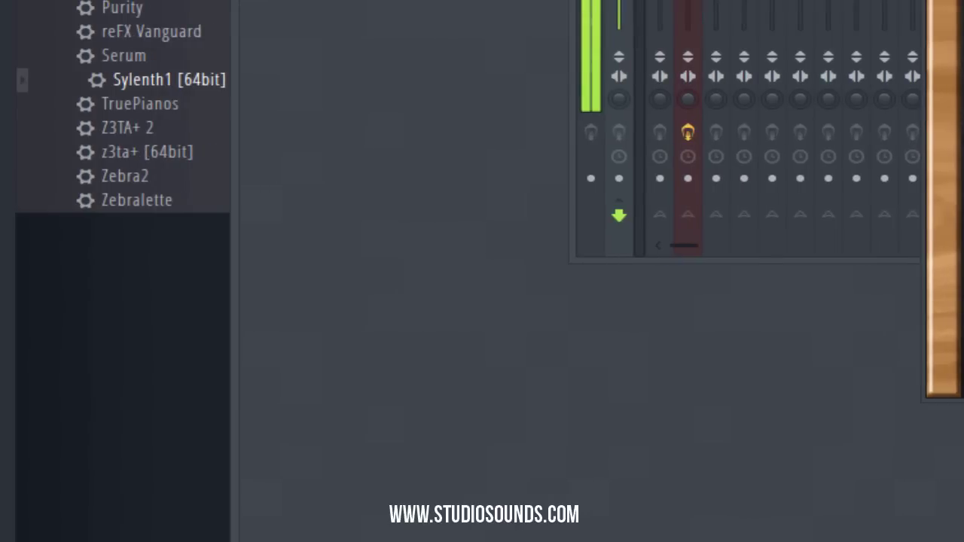
- Open Percs_&_Hits in the "The Perfec..ioSounds.com" pack, audition Perc_Solo2 and Perc_Solo3, and stop the song playback with the playlist open
{"action": "left_click", "coordinate": [147, 0]}
{"action": "left_click", "coordinate": [148, 0]}
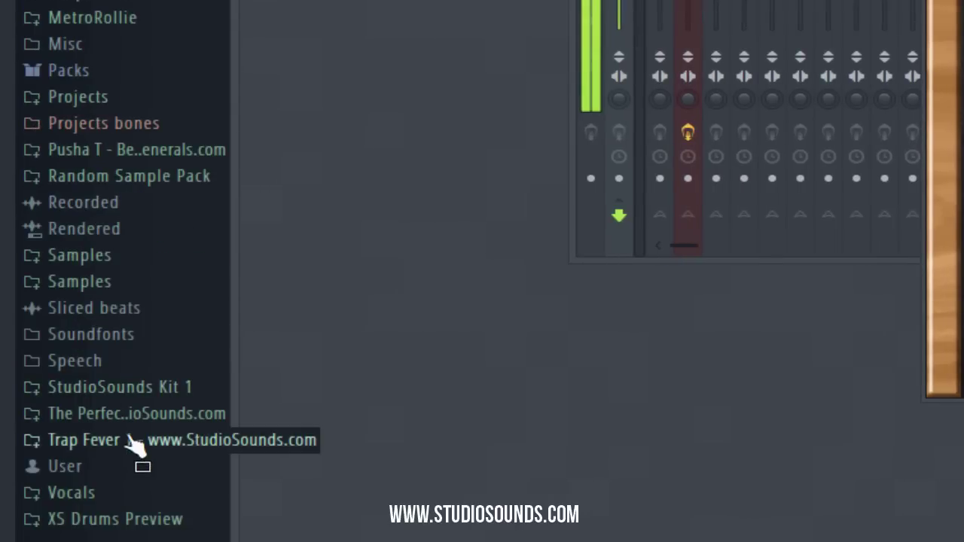
{"action": "left_click", "coordinate": [198, 415]}
{"action": "left_click", "coordinate": [151, 398]}
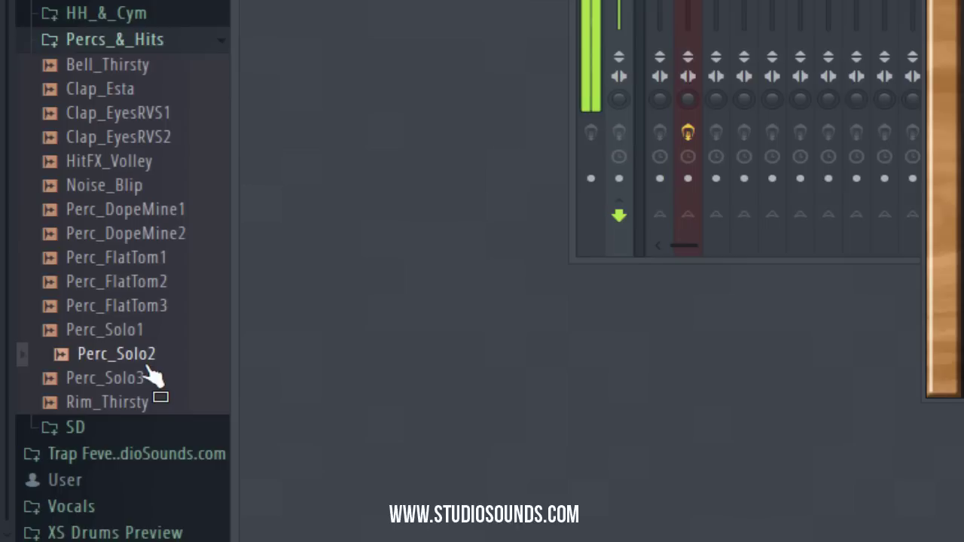
{"action": "left_click_drag", "start_coordinate": [151, 388], "coordinate": [524, 180]}
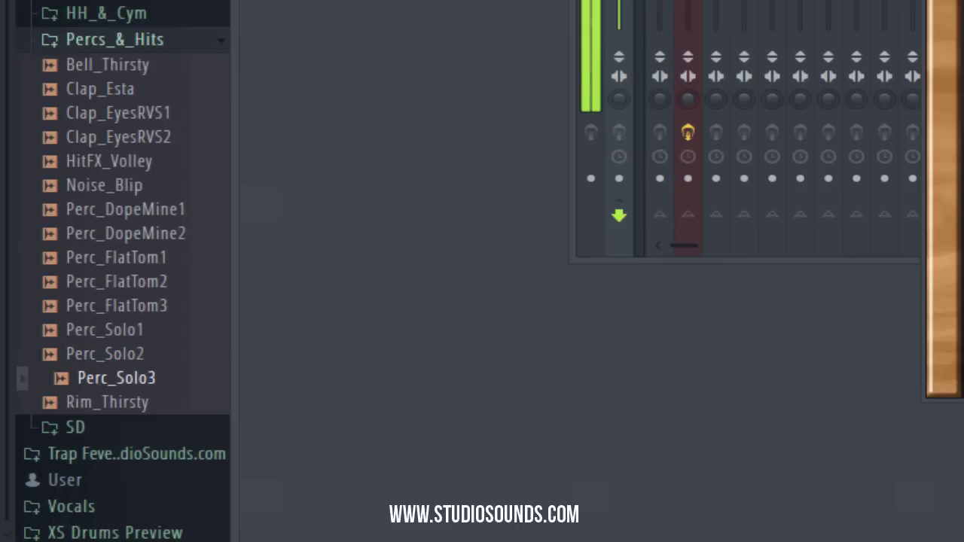
{"action": "key", "text": "F5"}
{"action": "key", "text": "space"}
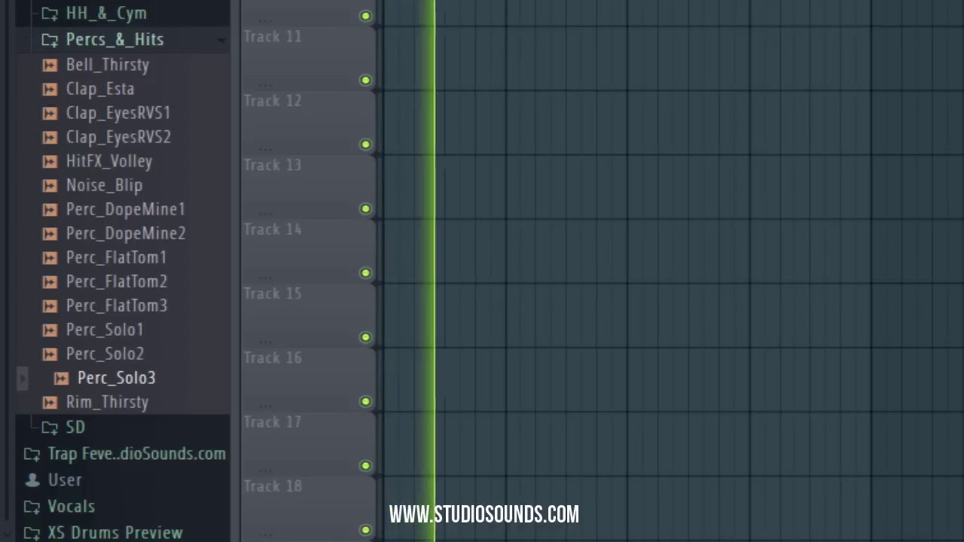
{"action": "key", "text": "space"}
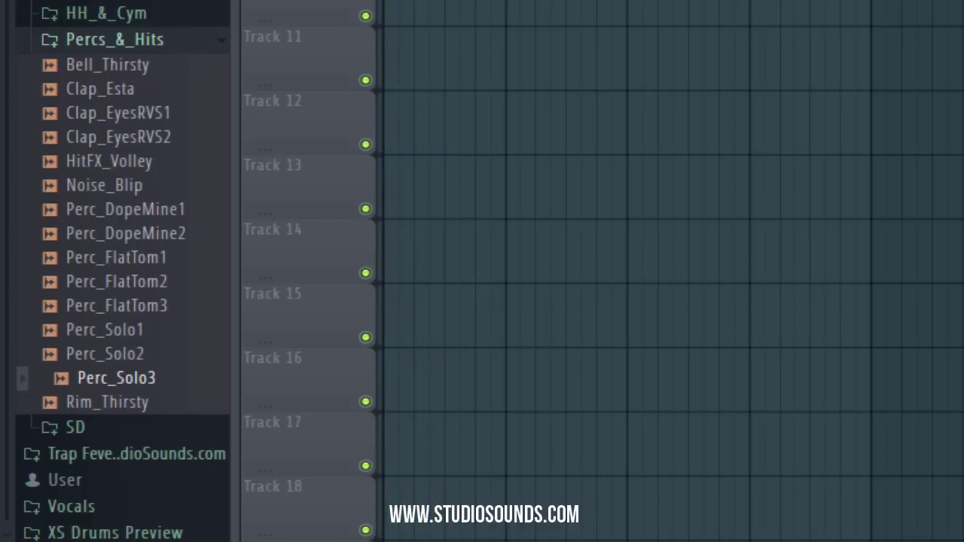
- Audition Perc_Solo1, Rim_Thirsty and Perc_Solo3, and add Perc_Solo3 as a channel in Pattern 2 with hits on steps 9, 25, 41 and 57
{"action": "key", "text": "Up"}
{"action": "key", "text": "Up"}
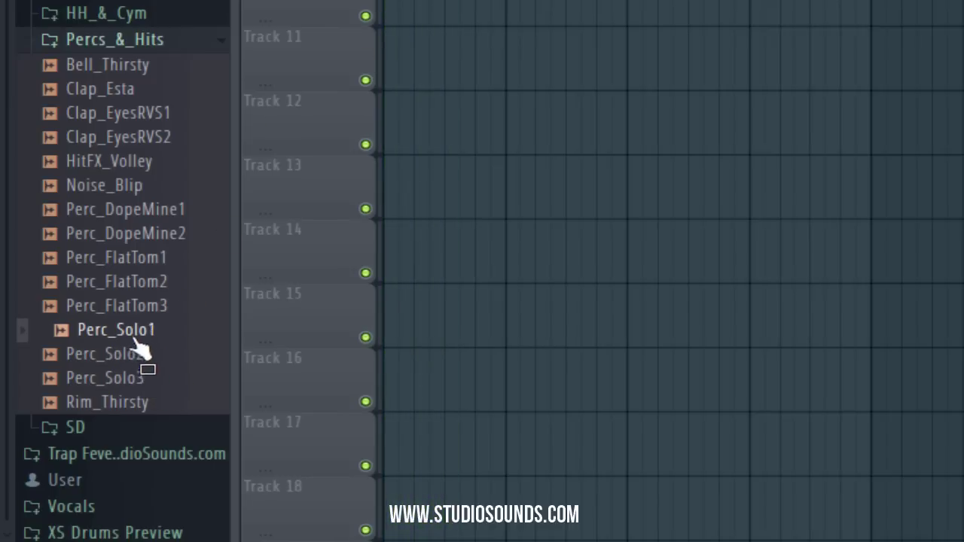
{"action": "left_click", "coordinate": [115, 401]}
{"action": "left_click", "coordinate": [119, 380]}
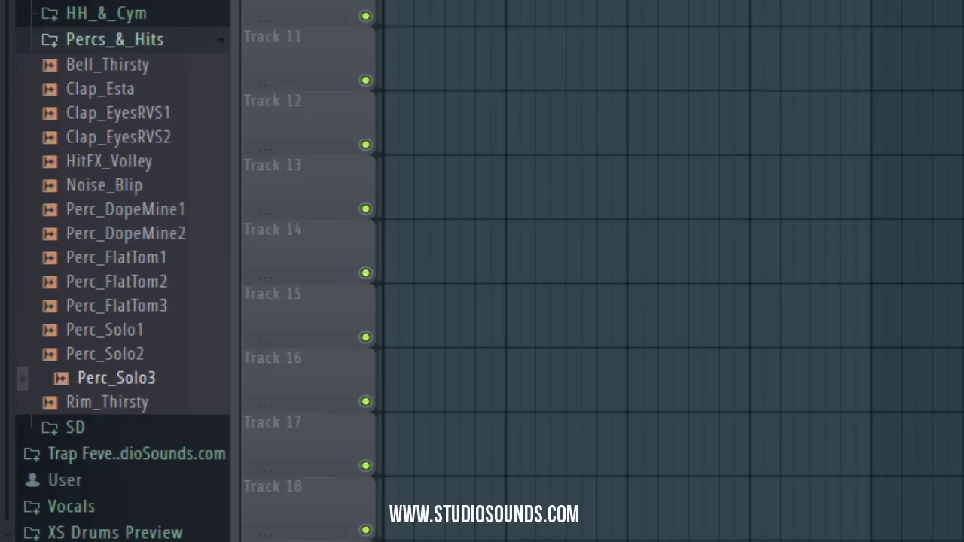
{"action": "key", "text": "F5"}
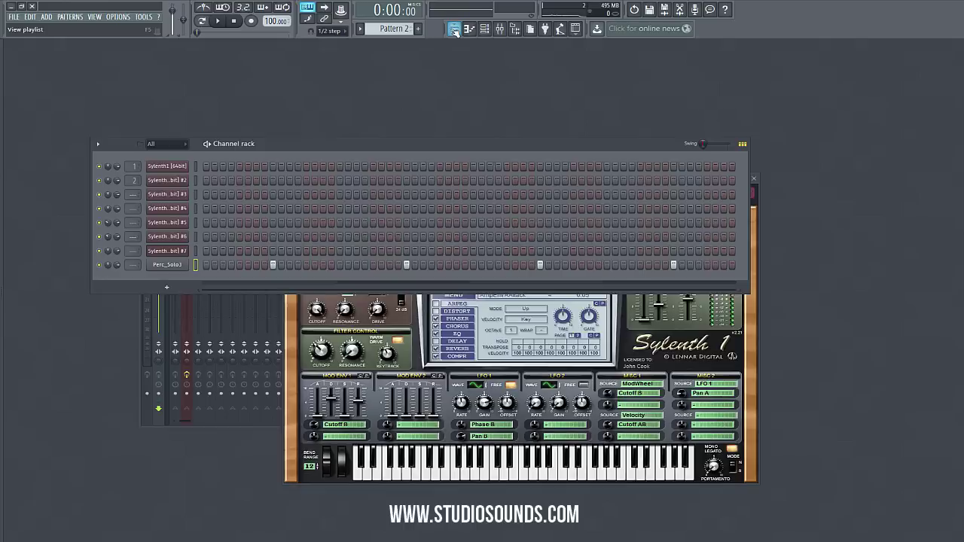
- Place Pattern 2 on Track 2 at bar 1 beneath Pattern 1, play the song and close the playlist
{"action": "left_click", "coordinate": [455, 30]}
{"action": "left_click", "coordinate": [113, 113]}
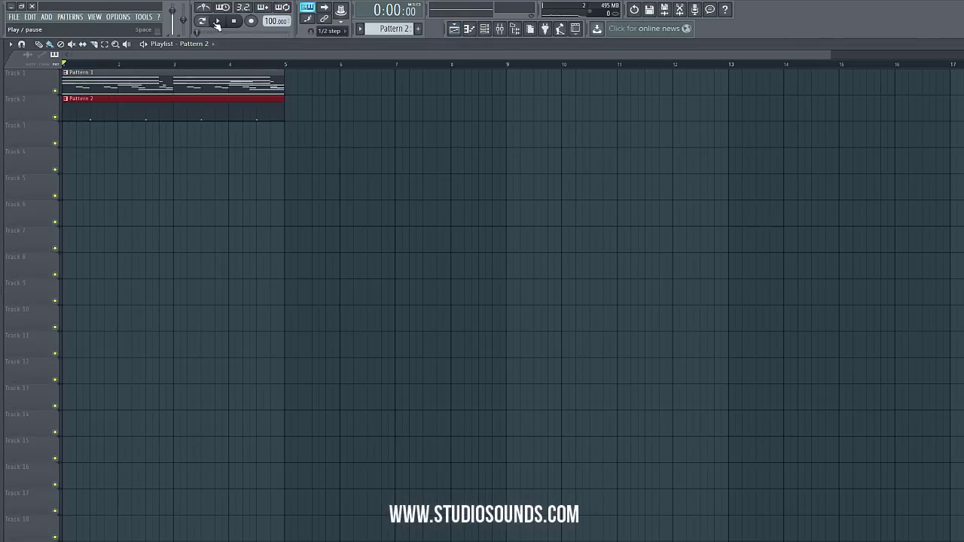
{"action": "left_click", "coordinate": [217, 22]}
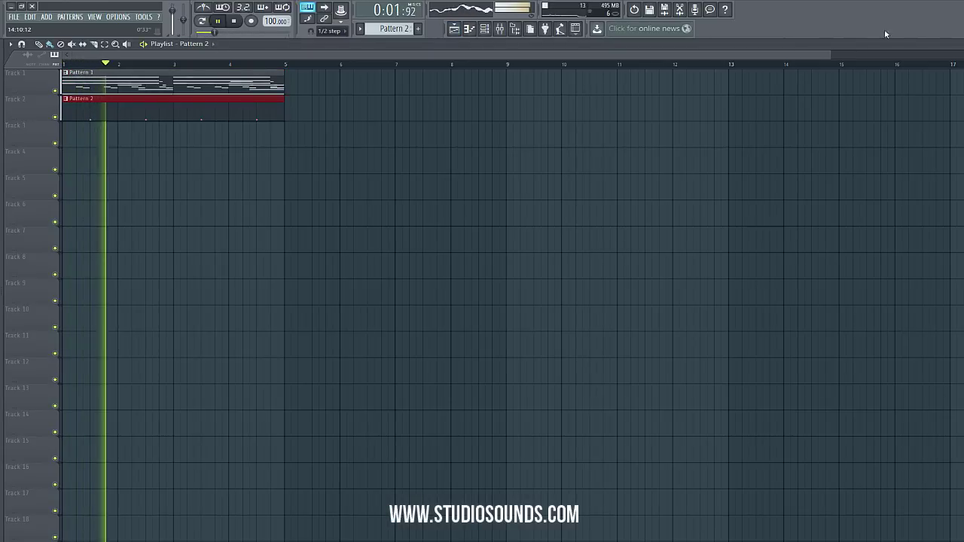
{"action": "left_click", "coordinate": [959, 44]}
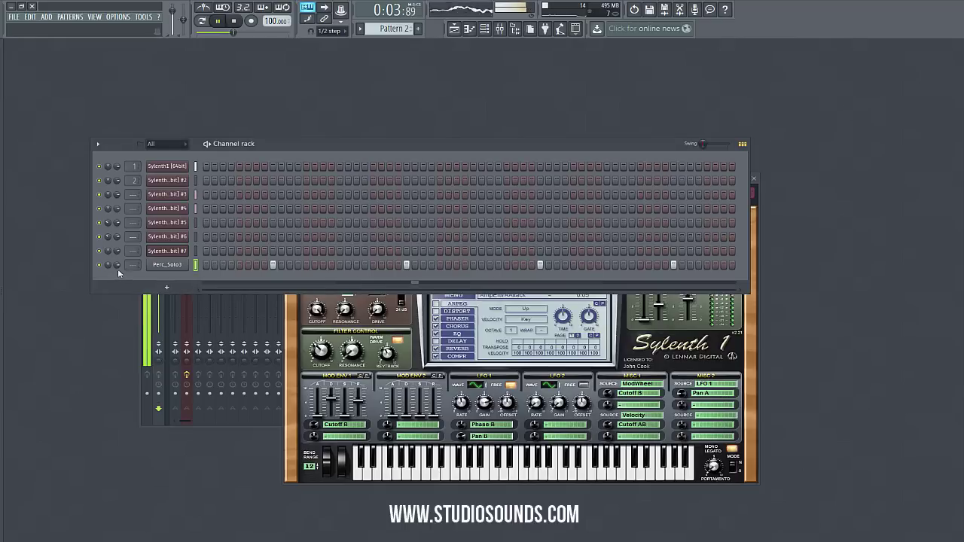
- Pan the Perc_Solo3 channel to the left, and normalize and trim its sample
{"action": "left_click_drag", "start_coordinate": [109, 266], "coordinate": [109, 274]}
{"action": "left_click", "coordinate": [156, 269]}
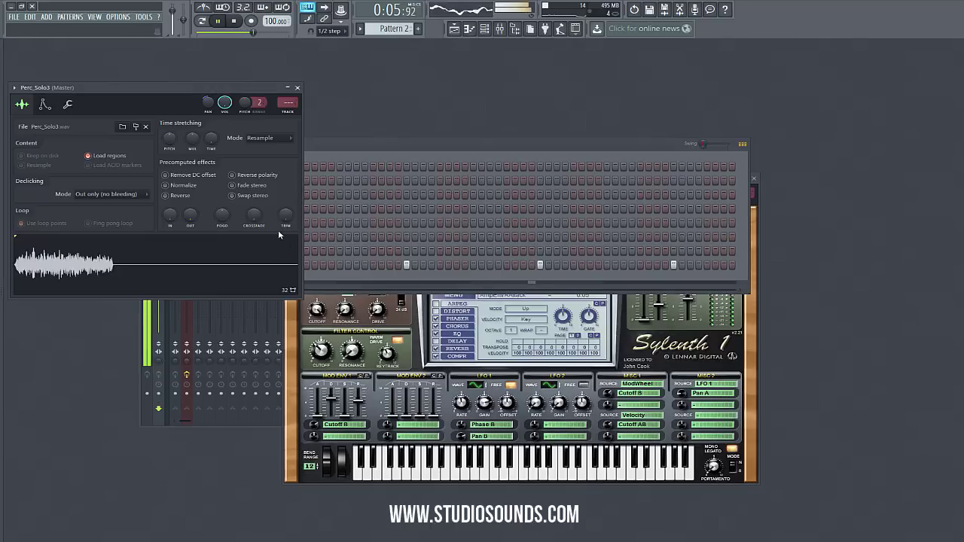
{"action": "left_click", "coordinate": [165, 186]}
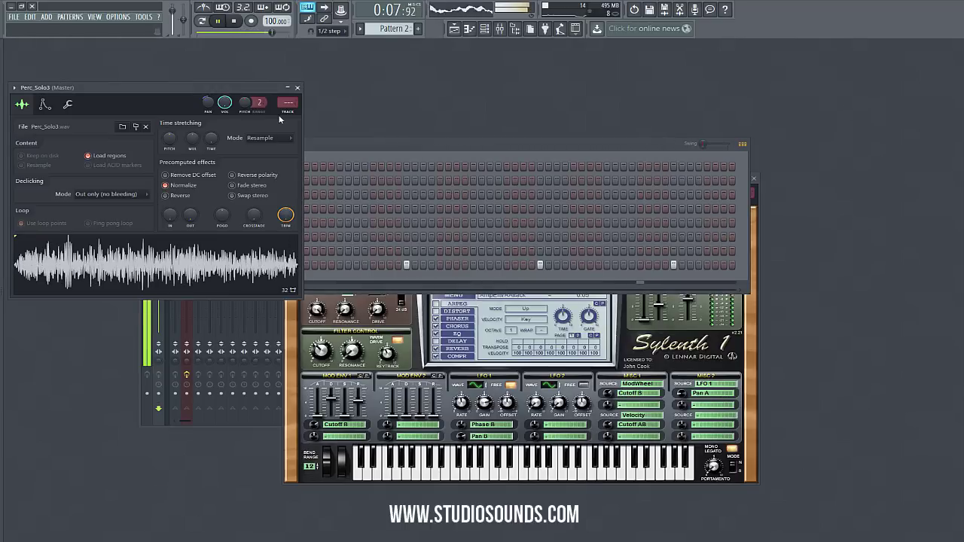
- Route Perc_Solo3 to mixer track 3 and load Fruity Delay 2 in its first effect slot
{"action": "key", "text": "ctrl+l"}
{"action": "left_click", "coordinate": [419, 195]}
{"action": "mouse_move", "coordinate": [432, 205]}
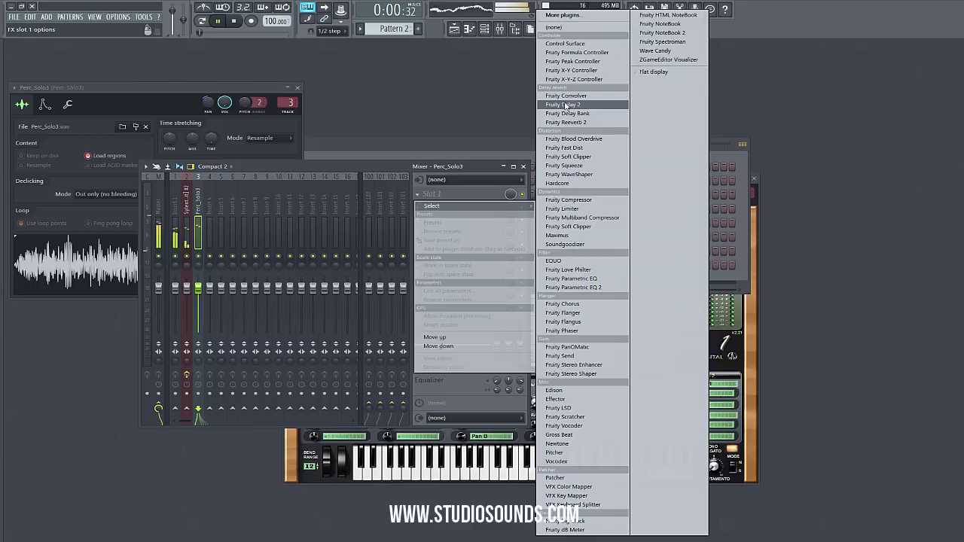
{"action": "left_click", "coordinate": [565, 106]}
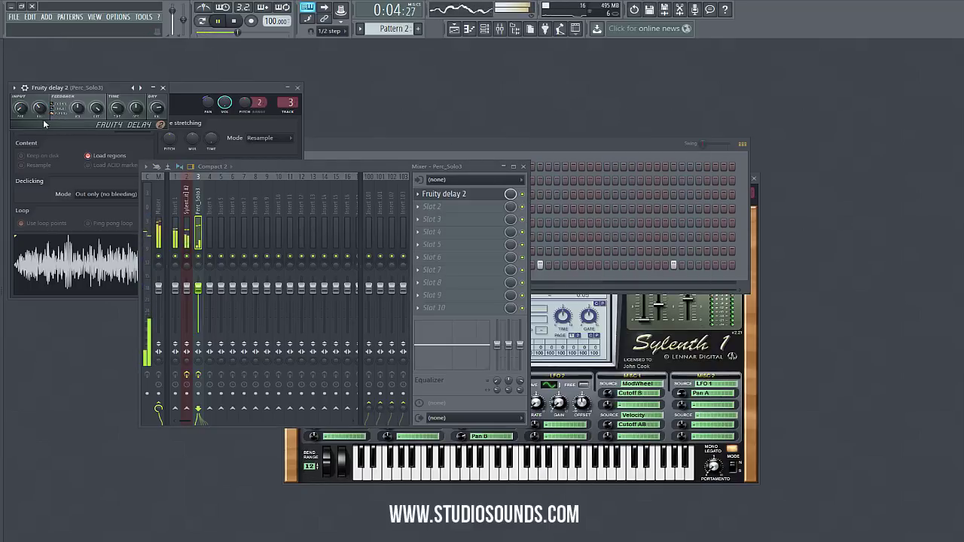
- Choose a preset value for Fruity Delay 2's time, and close the sample settings, delay and mixer windows
{"action": "right_click", "coordinate": [120, 111]}
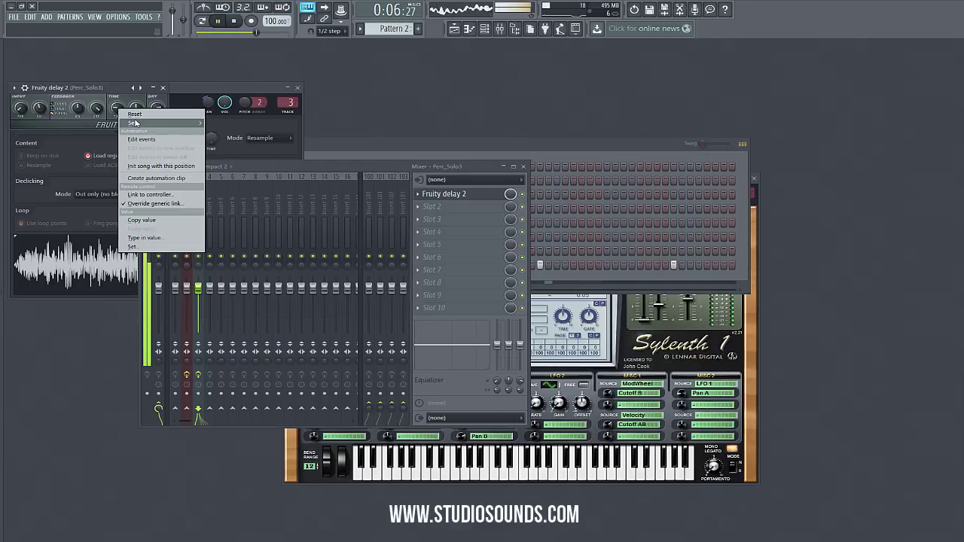
{"action": "mouse_move", "coordinate": [134, 123]}
{"action": "left_click", "coordinate": [226, 133]}
{"action": "left_click", "coordinate": [299, 90]}
{"action": "left_click", "coordinate": [298, 89]}
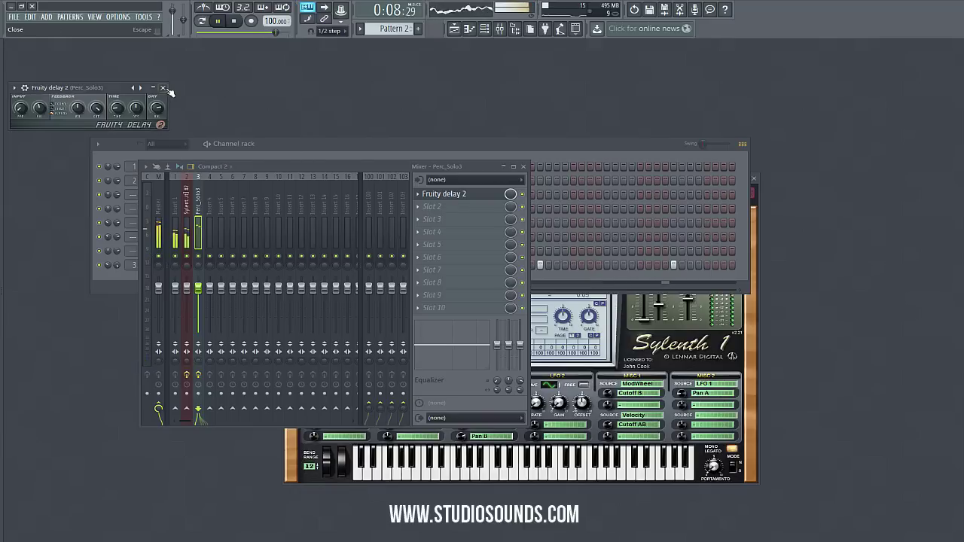
{"action": "left_click", "coordinate": [167, 91]}
{"action": "left_click", "coordinate": [524, 167]}
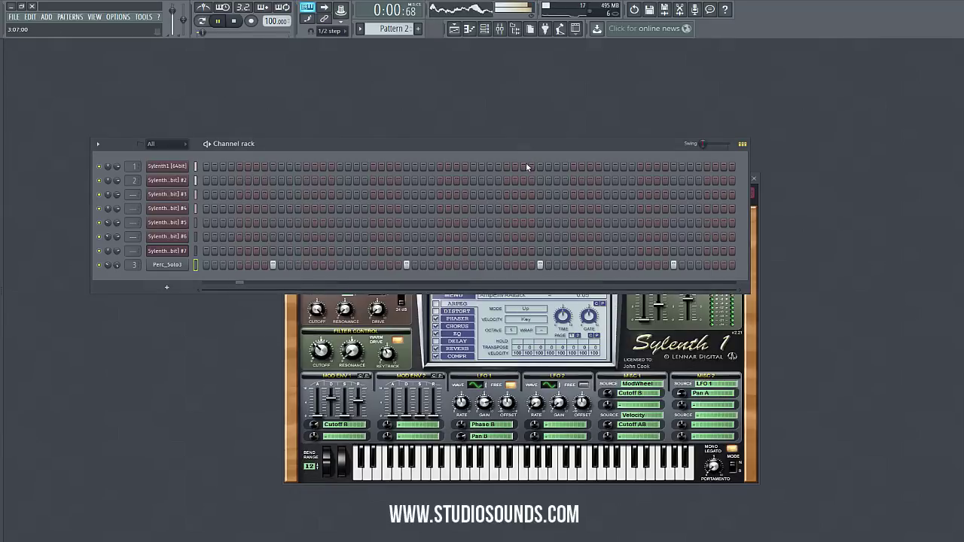
- Reopen the Perc_Solo3 settings and the mixer, and move Fruity Delay 2 down to slot 2
{"action": "left_click", "coordinate": [184, 269]}
{"action": "left_click", "coordinate": [499, 29]}
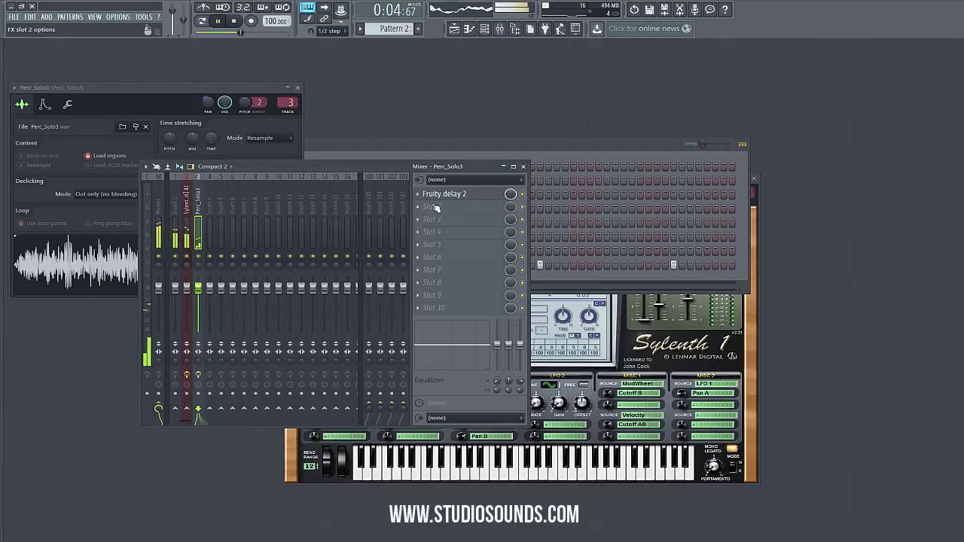
{"action": "left_click", "coordinate": [417, 199]}
{"action": "left_click", "coordinate": [444, 344]}
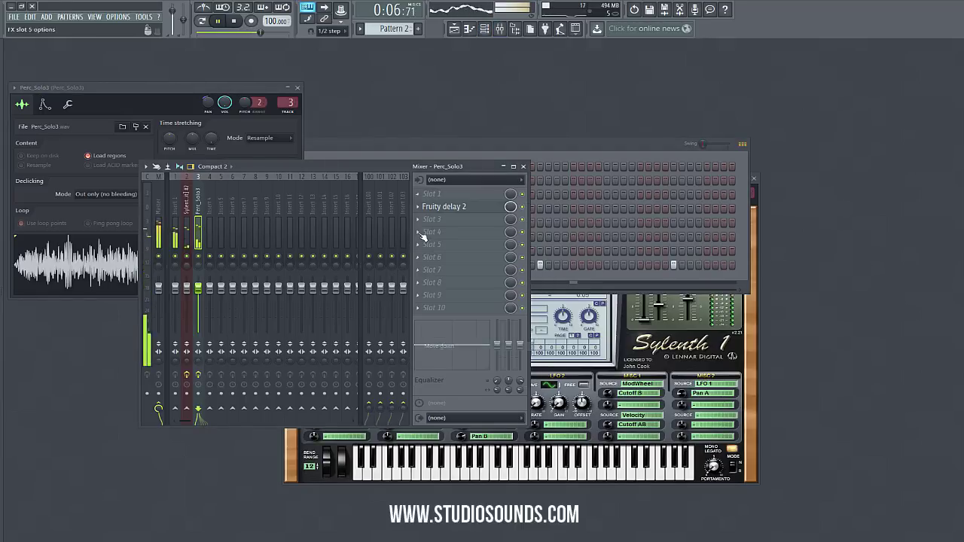
- Load Fruity Reeverb 2 in slot 1 of the Perc_Solo3 mixer track and raise its decay and room size
{"action": "left_click", "coordinate": [425, 197]}
{"action": "left_click", "coordinate": [572, 123]}
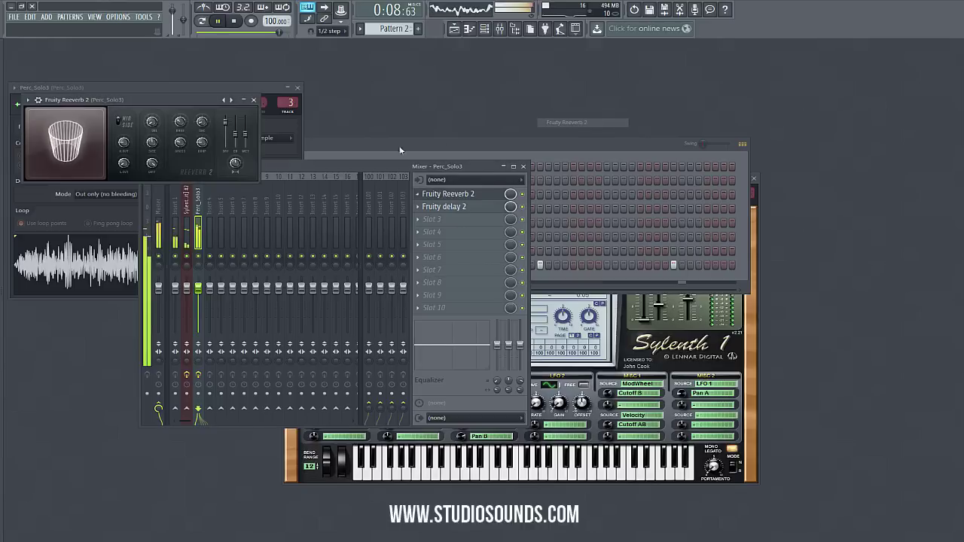
{"action": "left_click_drag", "start_coordinate": [204, 124], "coordinate": [204, 110]}
{"action": "left_click_drag", "start_coordinate": [152, 143], "coordinate": [152, 112]}
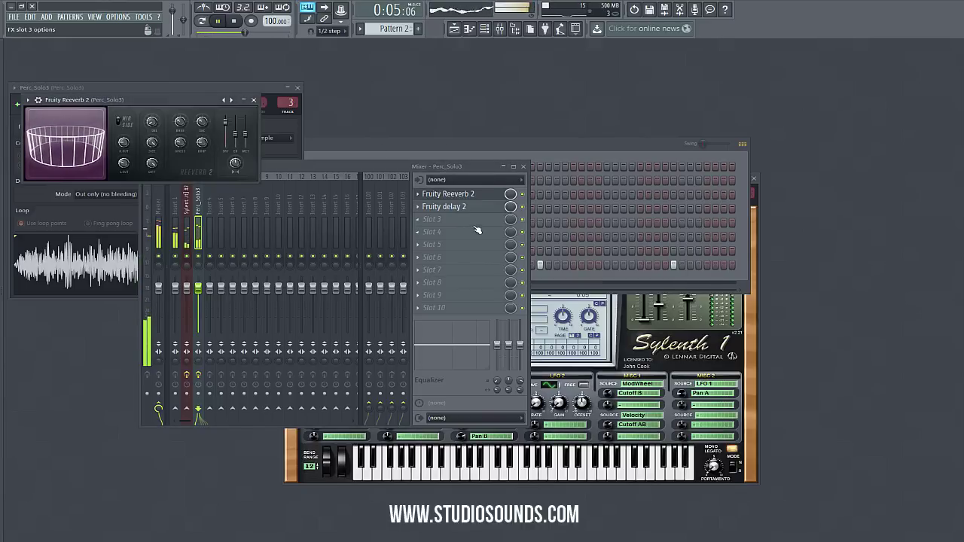
- Load Fruity Parametric EQ 2 in slot 3 of the Perc_Solo3 track and turn band 1 into a high-pass filter
{"action": "left_click", "coordinate": [422, 228]}
{"action": "left_click", "coordinate": [580, 290]}
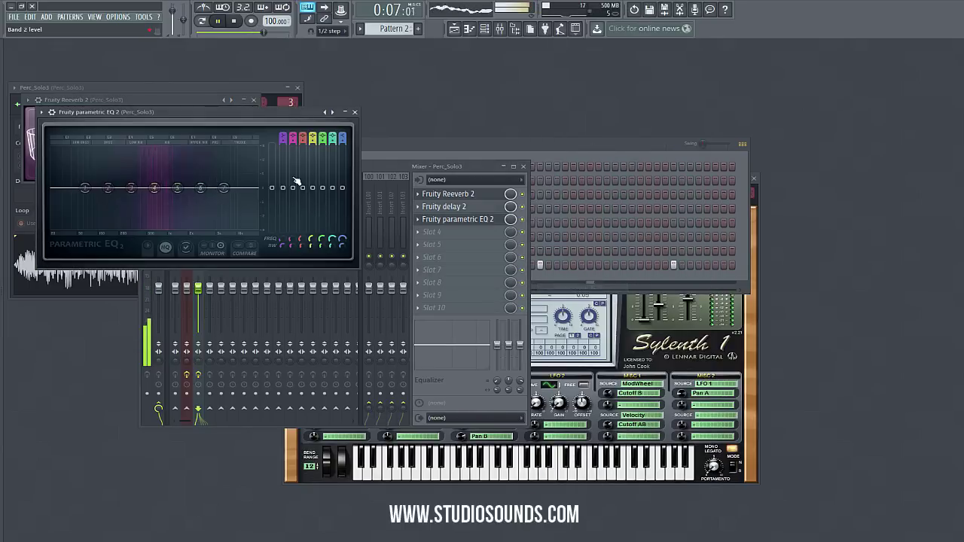
{"action": "mouse_move", "coordinate": [282, 137]}
{"action": "left_mouse_down"}
{"action": "mouse_move", "coordinate": [282, 151]}
{"action": "mouse_move", "coordinate": [283, 128]}
{"action": "left_mouse_up"}
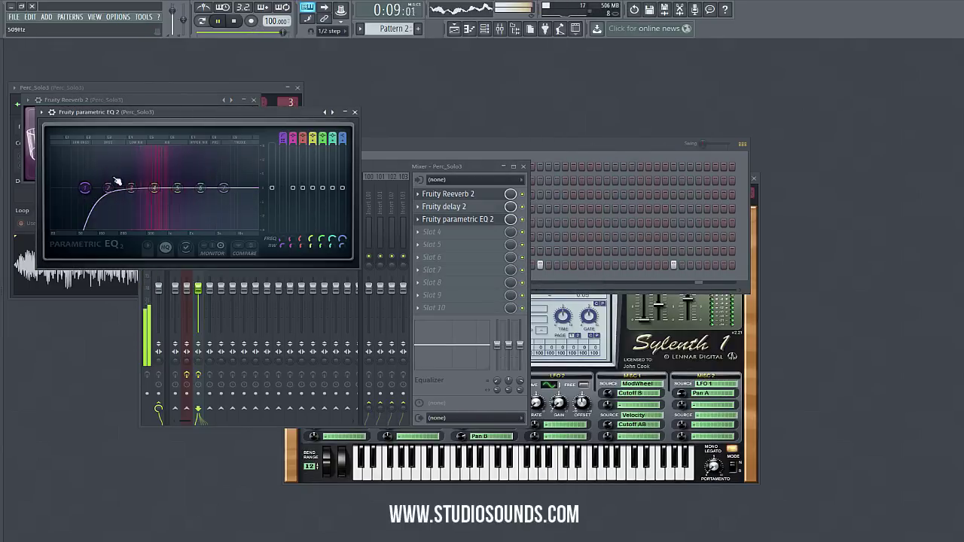
- Raise the high-pass cutoff of EQ band 1 to remove more of the percussion's low end, and close the EQ
{"action": "left_click_drag", "start_coordinate": [86, 188], "coordinate": [119, 188]}
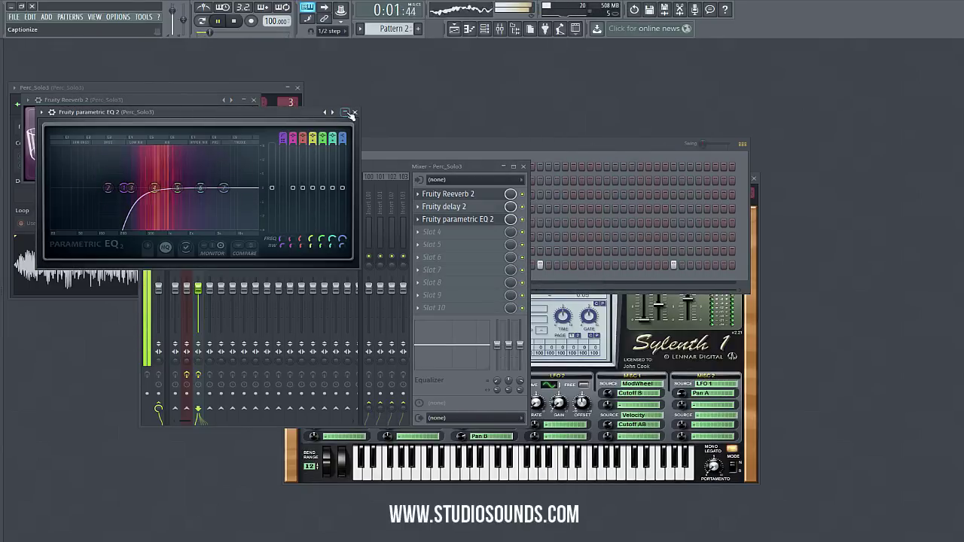
{"action": "left_click", "coordinate": [354, 112]}
{"action": "left_click", "coordinate": [456, 219]}
{"action": "left_click_drag", "start_coordinate": [119, 187], "coordinate": [134, 188]}
{"action": "left_click", "coordinate": [355, 112]}
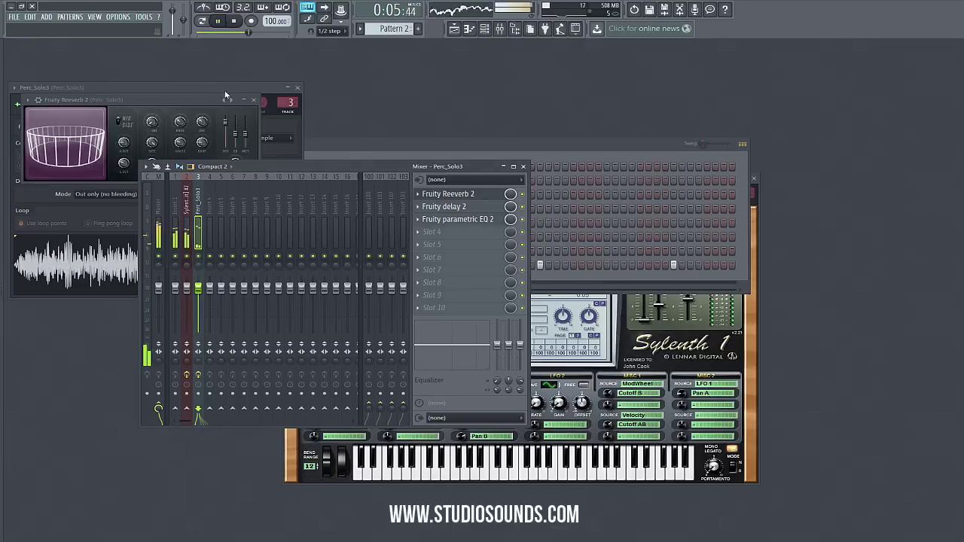
- Set the Perc_Solo3 sample's fade-out to 55% and add hits on steps 28 and 31 of Pattern 2
{"action": "left_click", "coordinate": [209, 91]}
{"action": "left_click_drag", "start_coordinate": [190, 216], "coordinate": [190, 197]}
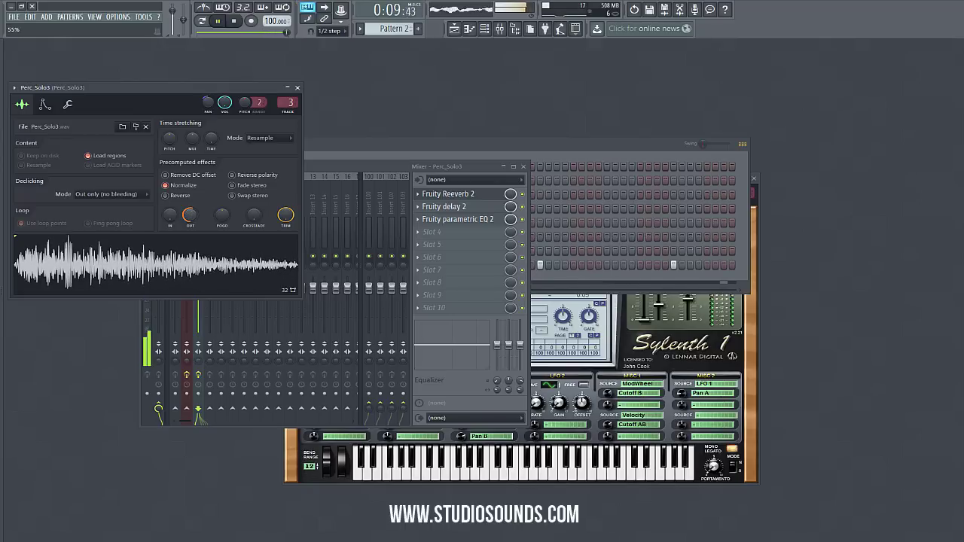
{"action": "left_click", "coordinate": [362, 139]}
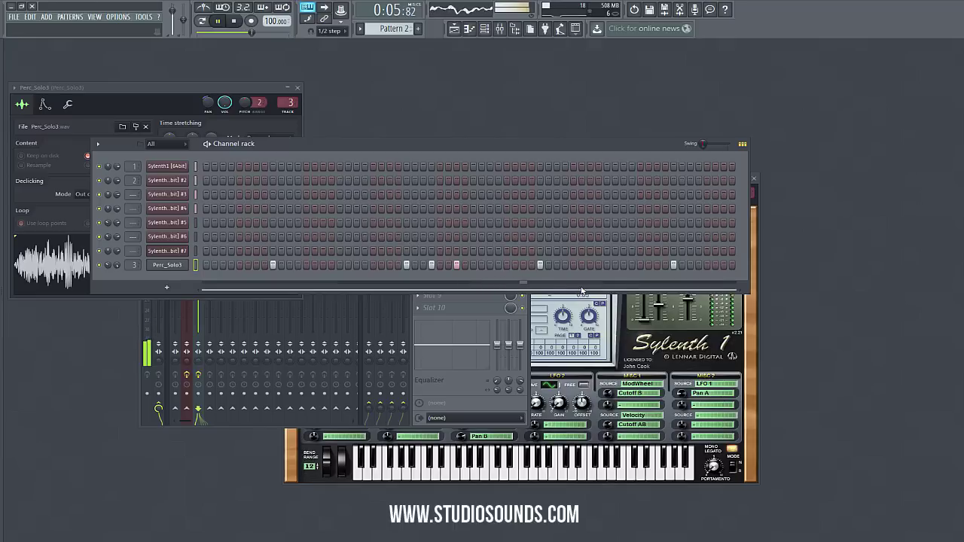
- Add Perc_Solo3 hits on steps 60 and 63 of Pattern 2
{"action": "left_click", "coordinate": [698, 265]}
{"action": "left_click", "coordinate": [724, 266]}
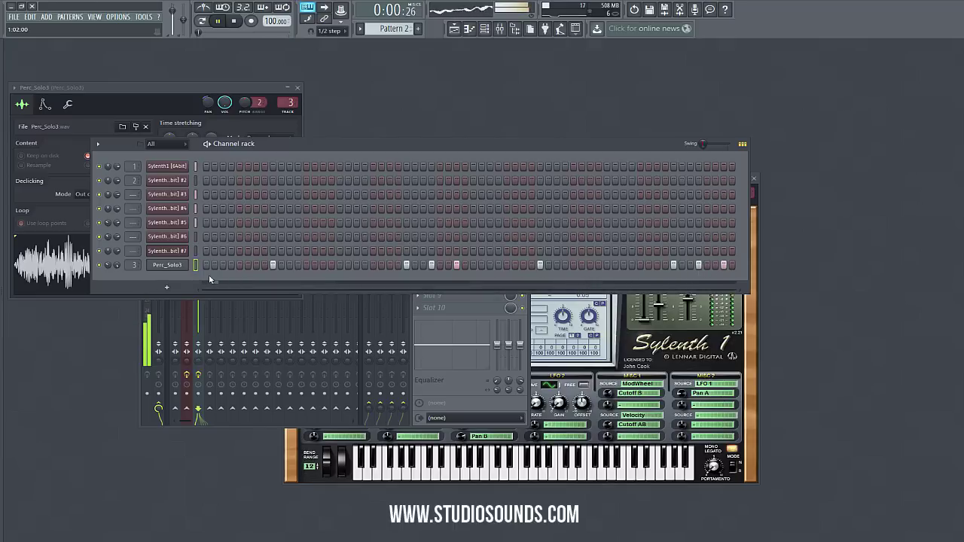
- Find SD_SubFilter in the sample kit's SD folder and load it as a new channel below Perc_Solo3
{"action": "left_click_drag", "start_coordinate": [5, 336], "coordinate": [94, 340]}
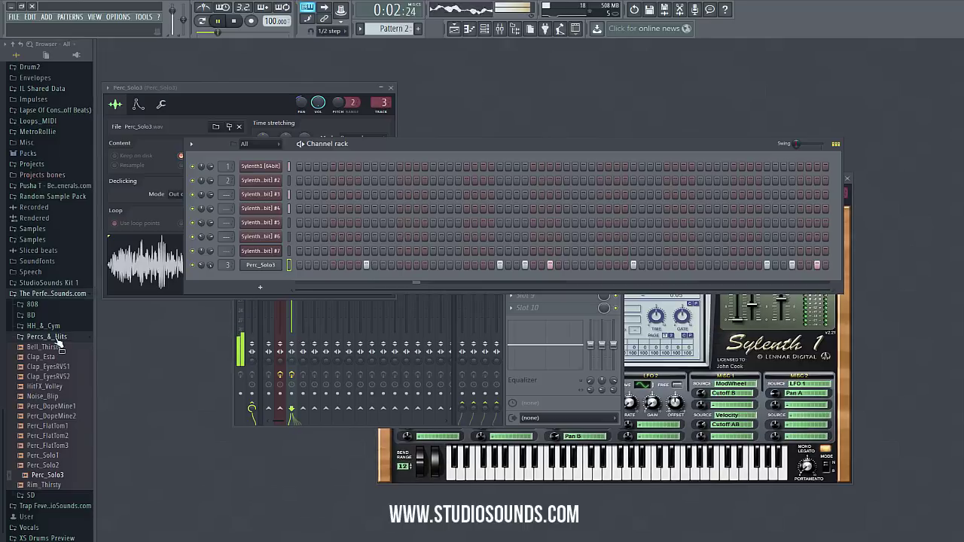
{"action": "left_click", "coordinate": [57, 338]}
{"action": "left_click", "coordinate": [45, 495]}
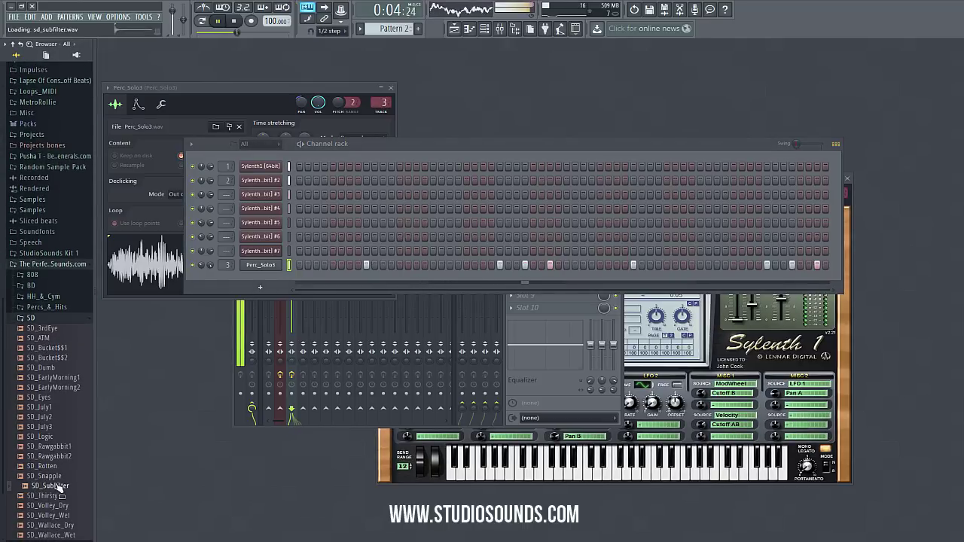
{"action": "left_click", "coordinate": [61, 487]}
{"action": "left_click_drag", "start_coordinate": [62, 487], "coordinate": [264, 280]}
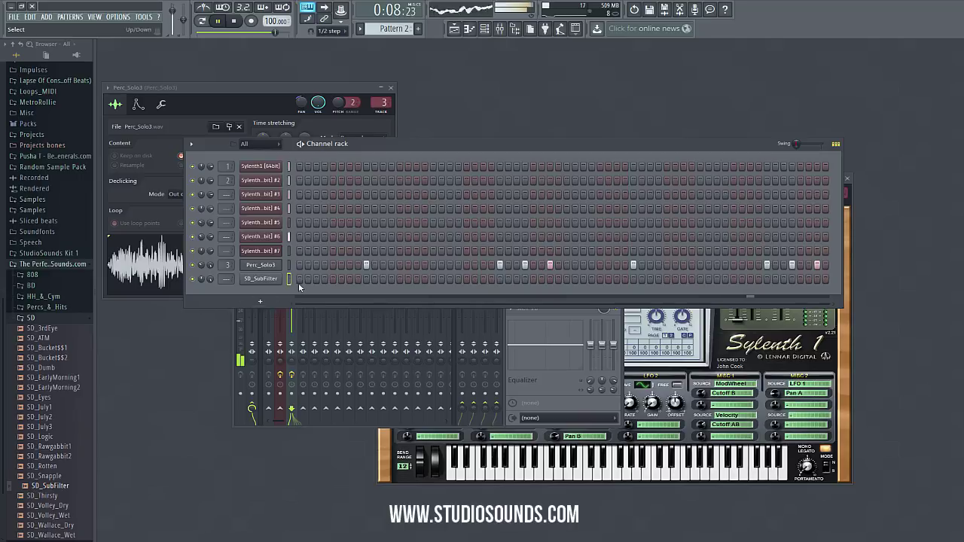
- Place a short C5 note on beat 3 of bar 1 in SD_SubFilter's piano roll
{"action": "left_click", "coordinate": [349, 280]}
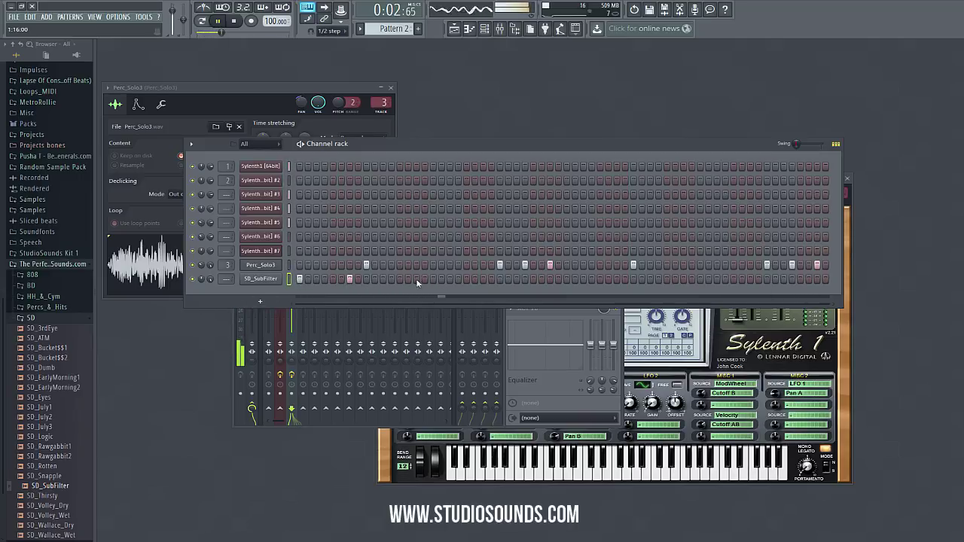
{"action": "right_click", "coordinate": [277, 282]}
{"action": "left_click", "coordinate": [290, 280]}
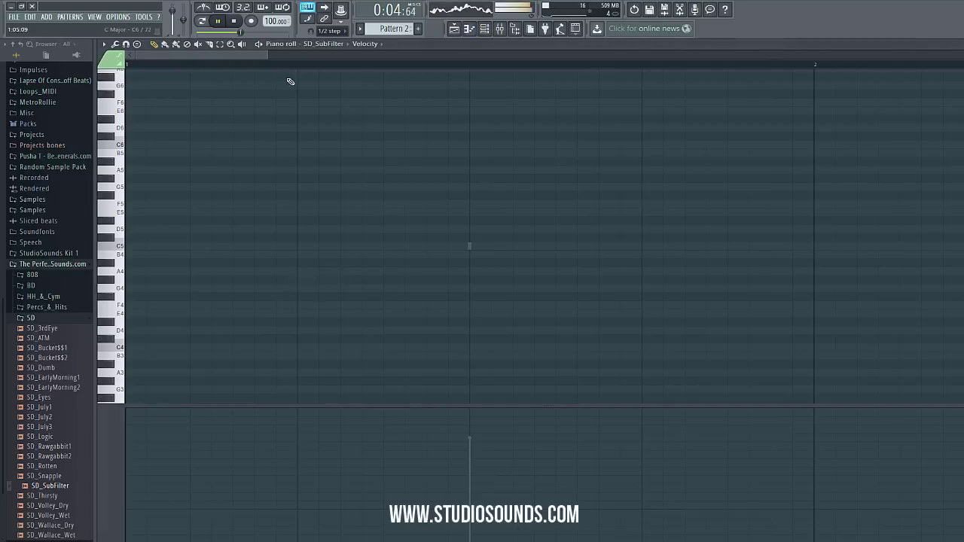
{"action": "left_click_drag", "start_coordinate": [269, 58], "coordinate": [741, 68]}
{"action": "left_click_drag", "start_coordinate": [226, 236], "coordinate": [201, 247]}
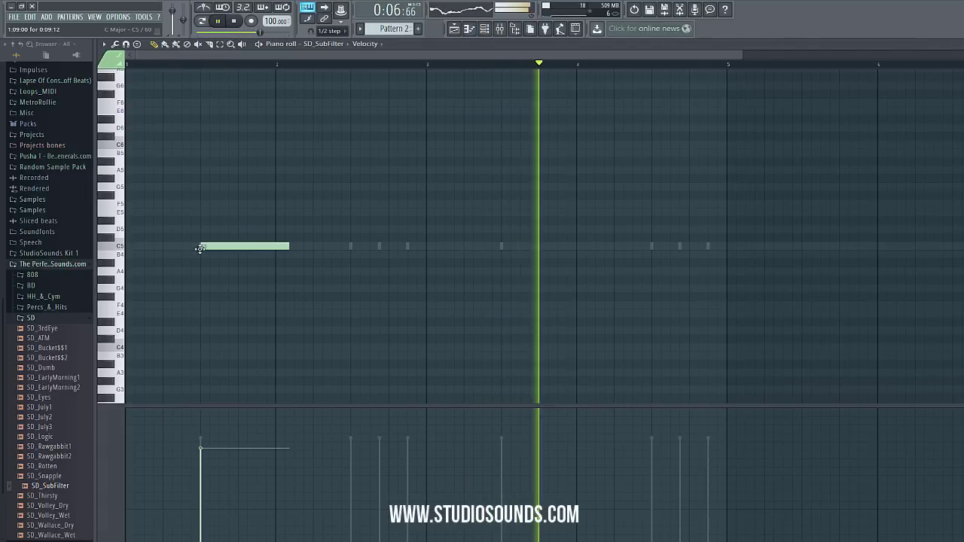
{"action": "left_click_drag", "start_coordinate": [281, 245], "coordinate": [203, 246]}
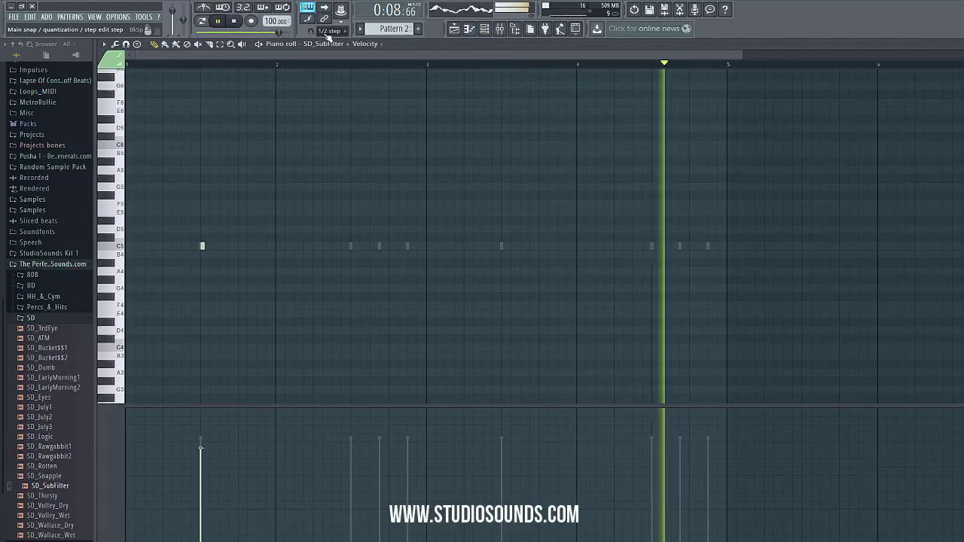
- Set the snap to Cell, place SD_SubFilter C5 notes on beat 3 of bars 2, 3 and 4, and close the piano roll
{"action": "left_click", "coordinate": [332, 31]}
{"action": "left_click", "coordinate": [335, 48]}
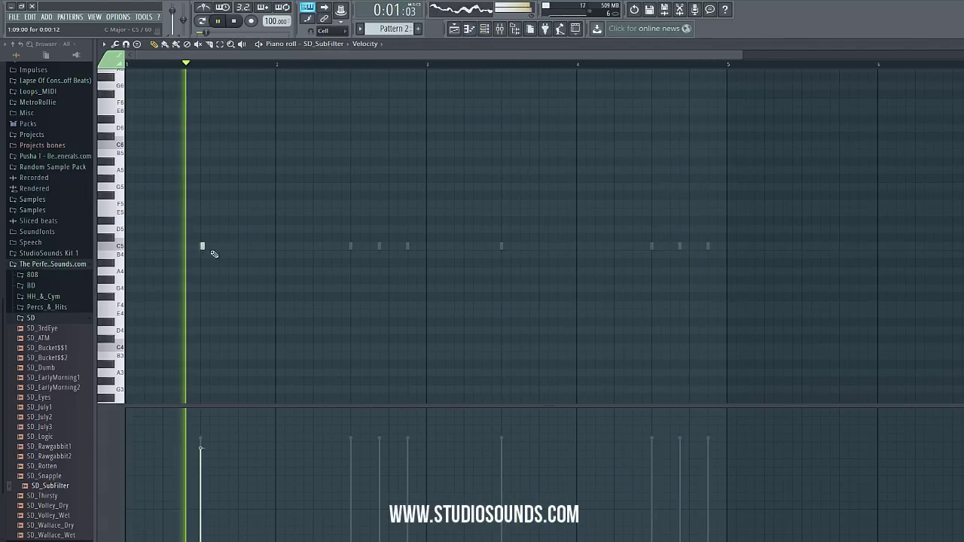
{"action": "left_click", "coordinate": [352, 246]}
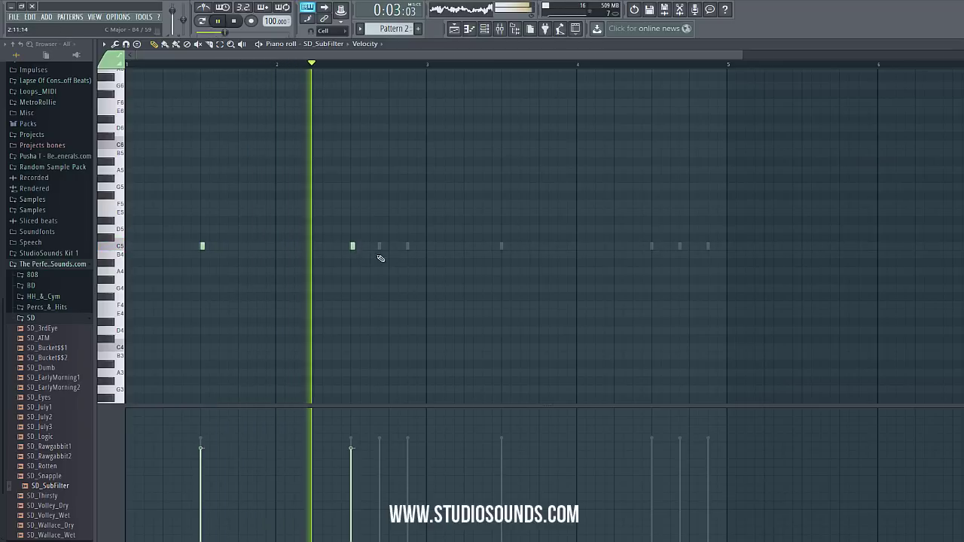
{"action": "left_click", "coordinate": [379, 246]}
{"action": "right_click", "coordinate": [382, 248]}
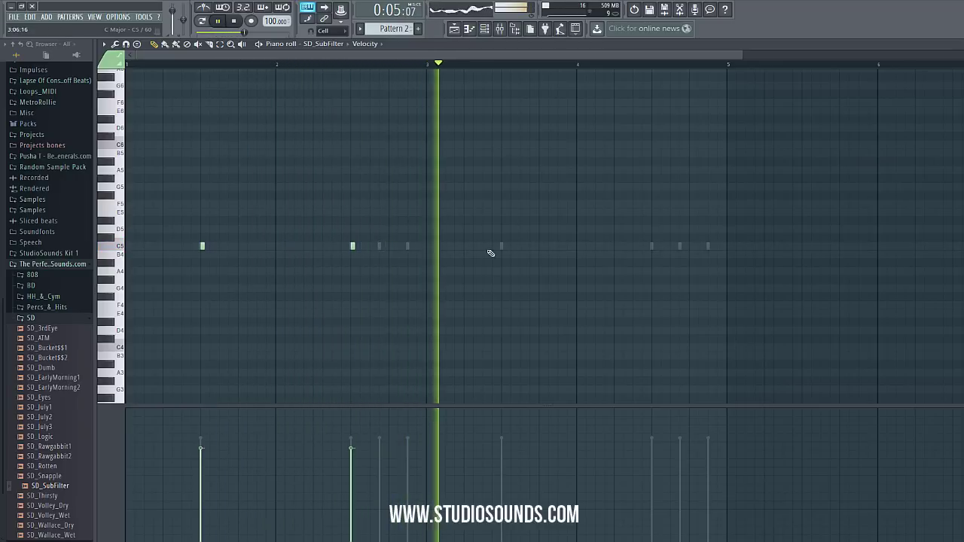
{"action": "left_click", "coordinate": [503, 248]}
{"action": "left_click", "coordinate": [654, 247]}
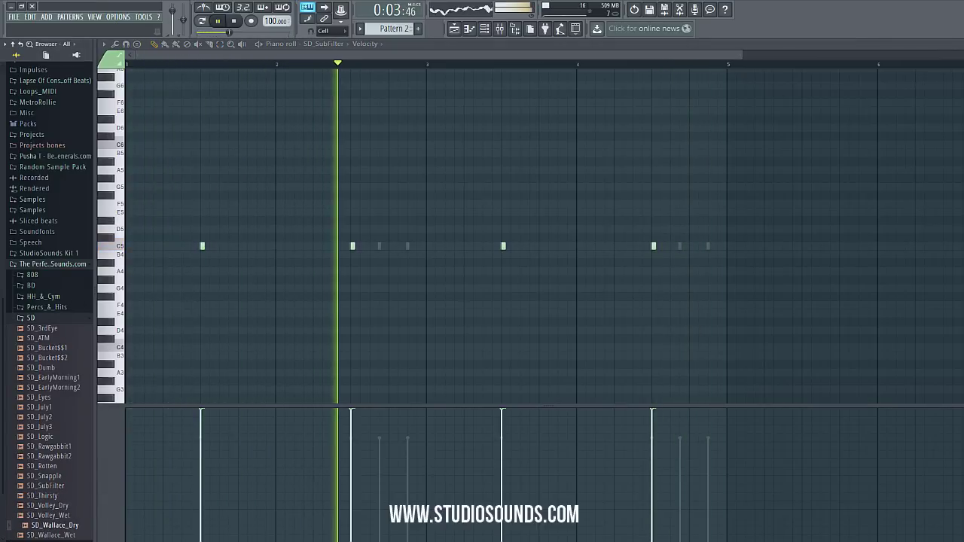
{"action": "left_click", "coordinate": [958, 44]}
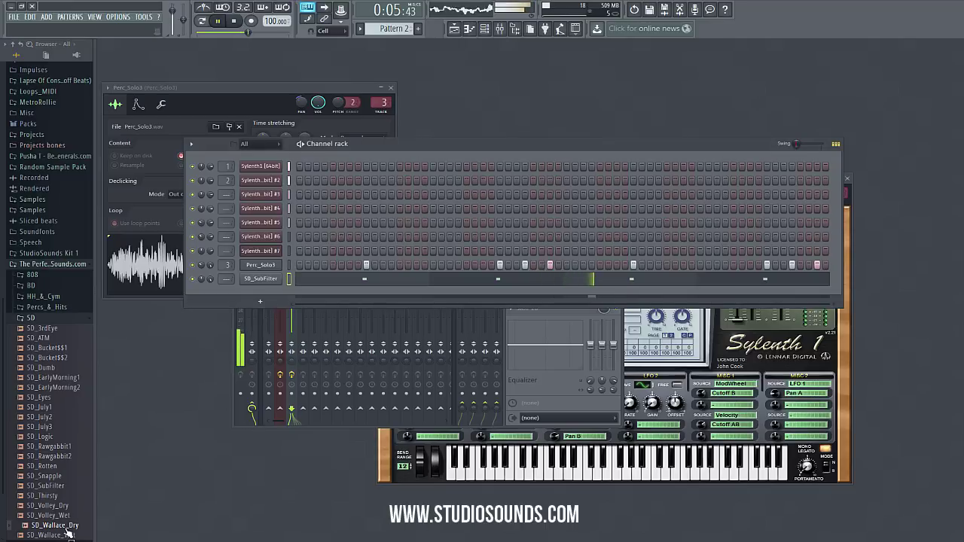
- Load SD_Wallace_Dry as a new channel and paste the SD_SubFilter notes into it
{"action": "left_click_drag", "start_coordinate": [73, 531], "coordinate": [294, 280]}
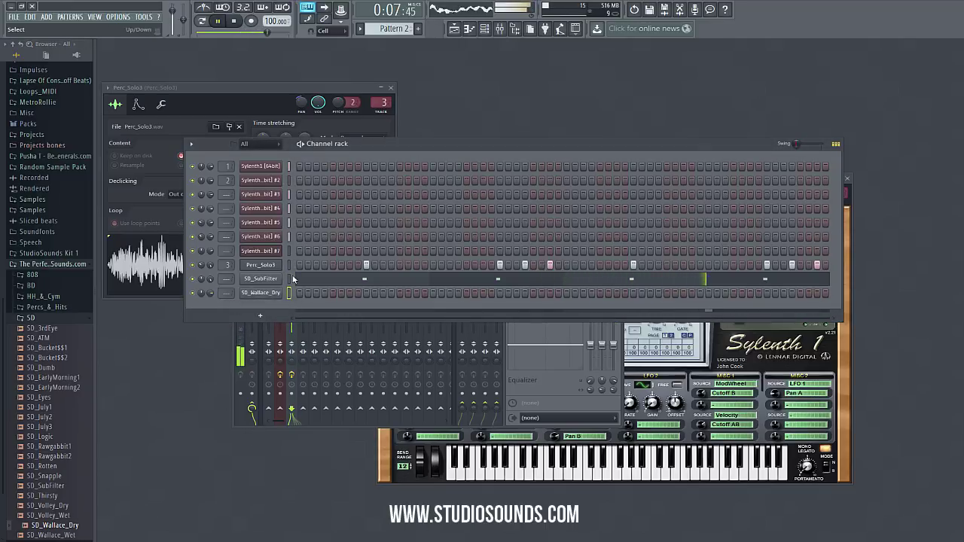
{"action": "key", "text": "ctrl+v"}
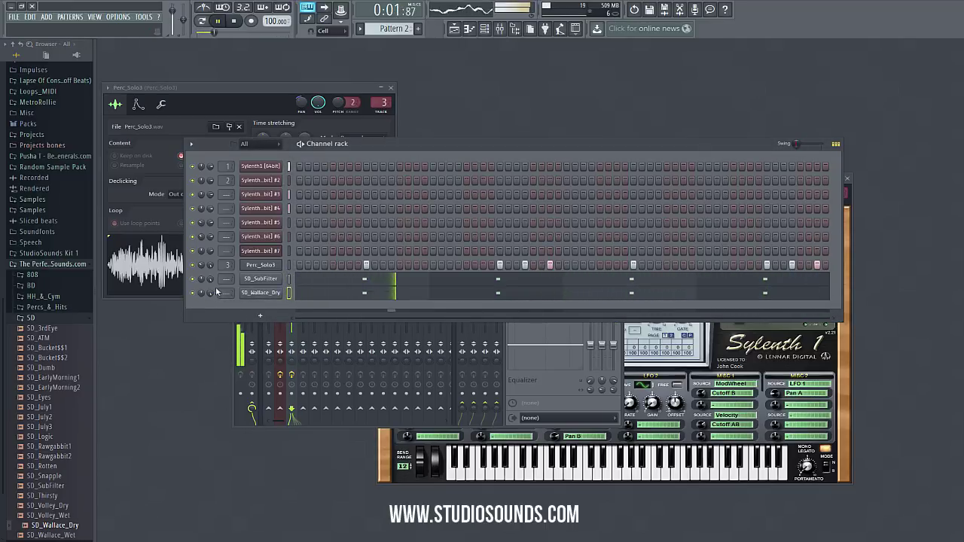
- Audition other snares and replace the SD_Wallace_Dry channel's sample with SD_Snapple
{"action": "left_click", "coordinate": [62, 487]}
{"action": "left_click", "coordinate": [52, 477]}
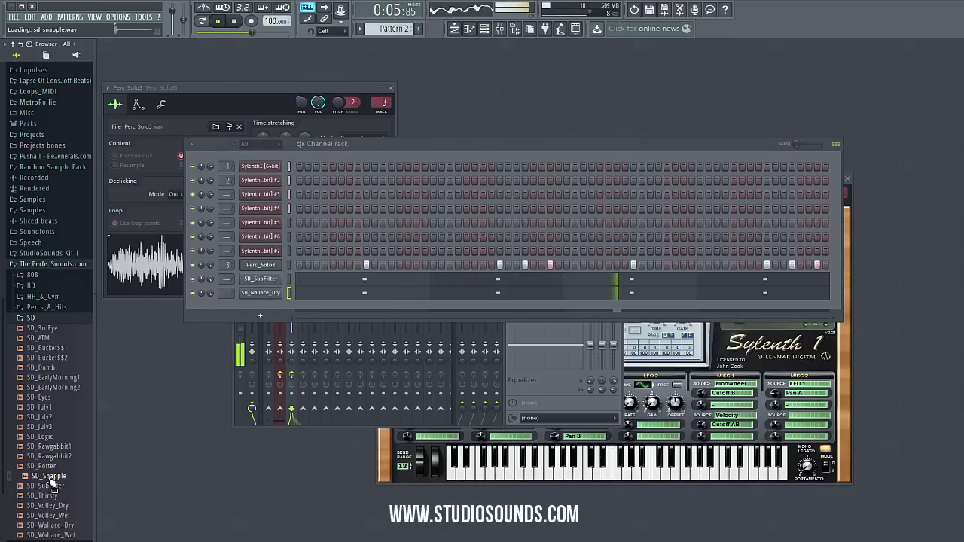
{"action": "left_click_drag", "start_coordinate": [51, 482], "coordinate": [264, 297]}
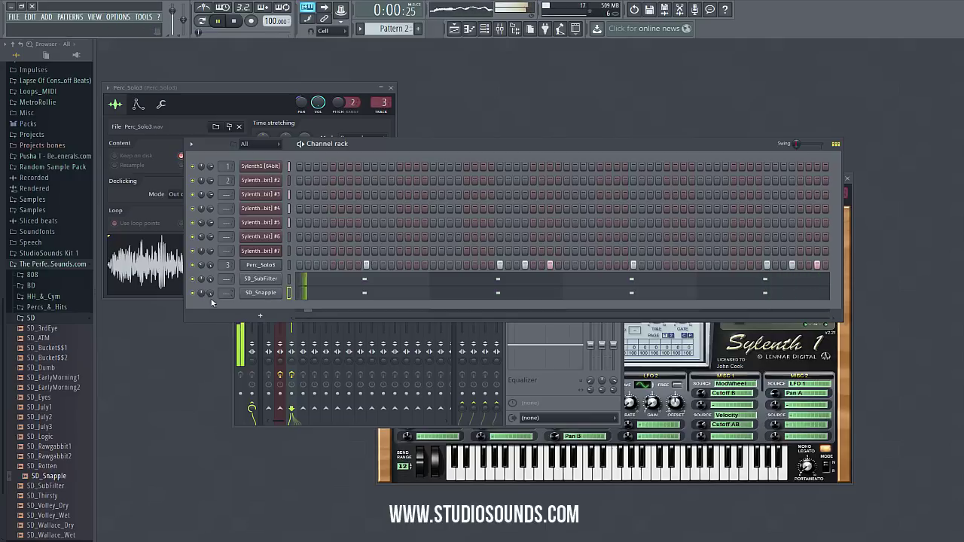
- Check the Master track's level in the mixer, then close the mixer
{"action": "left_click", "coordinate": [500, 28]}
{"action": "left_click", "coordinate": [253, 194]}
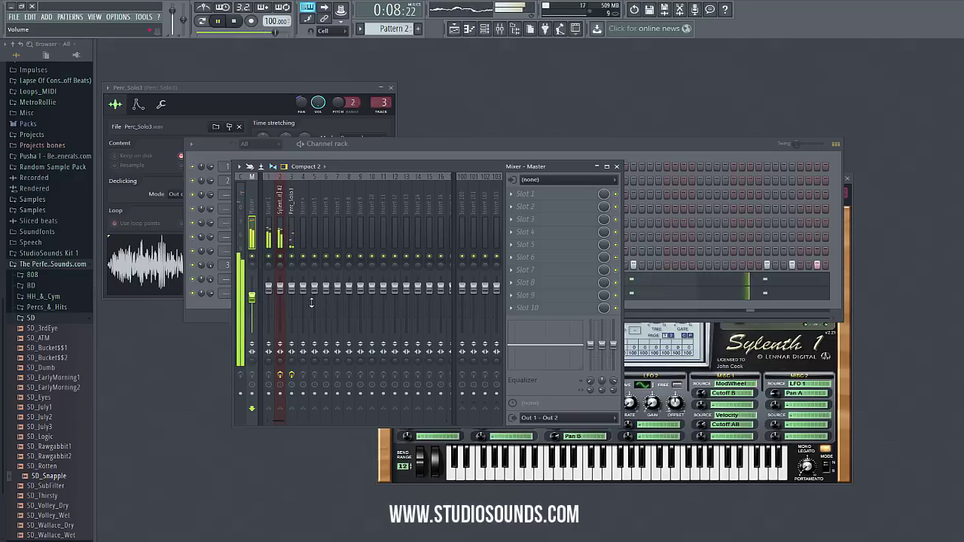
{"action": "left_click", "coordinate": [616, 166]}
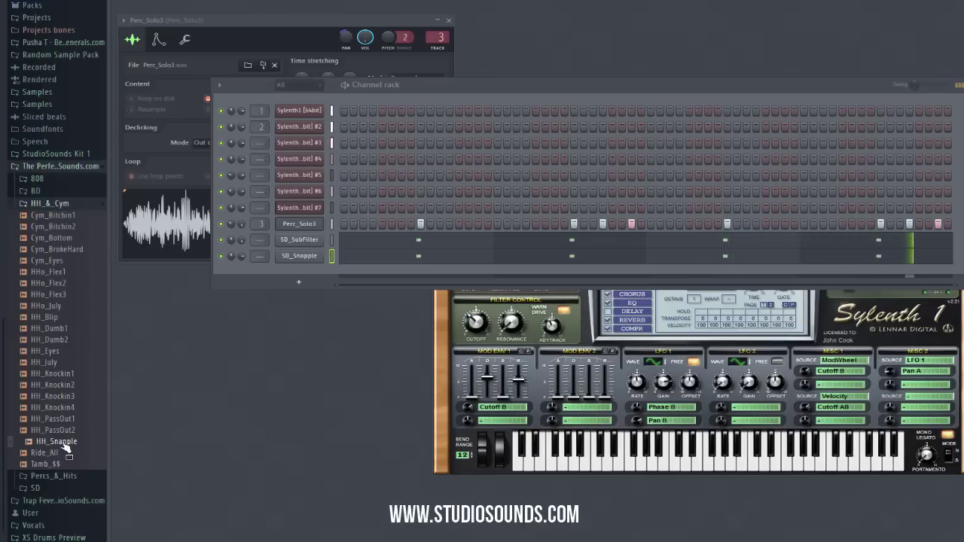
- Load HH_Snapple as a new channel and add hits on steps 1, 5, 17, 21, 33, 37, 49 and 53
{"action": "left_click_drag", "start_coordinate": [300, 296], "coordinate": [302, 268]}
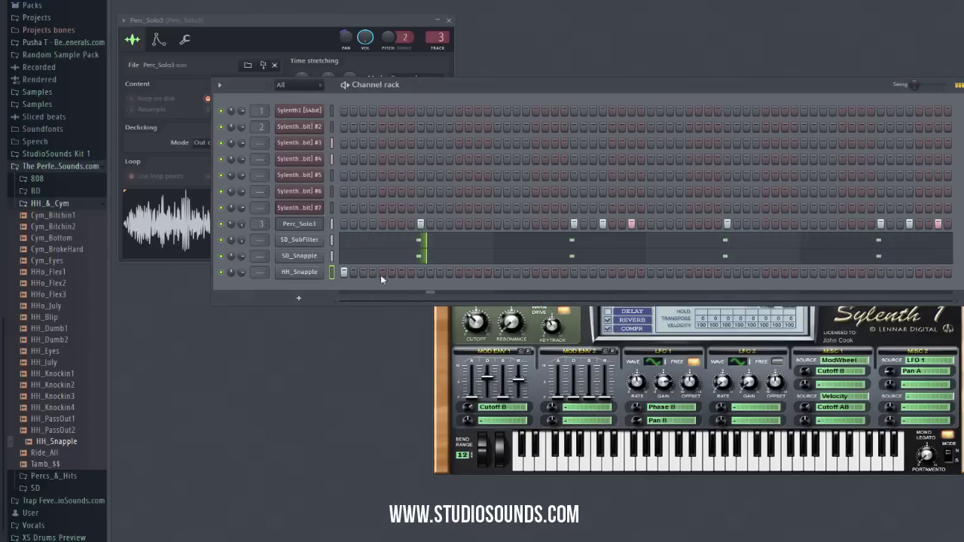
{"action": "left_click", "coordinate": [382, 273]}
{"action": "left_click", "coordinate": [497, 273]}
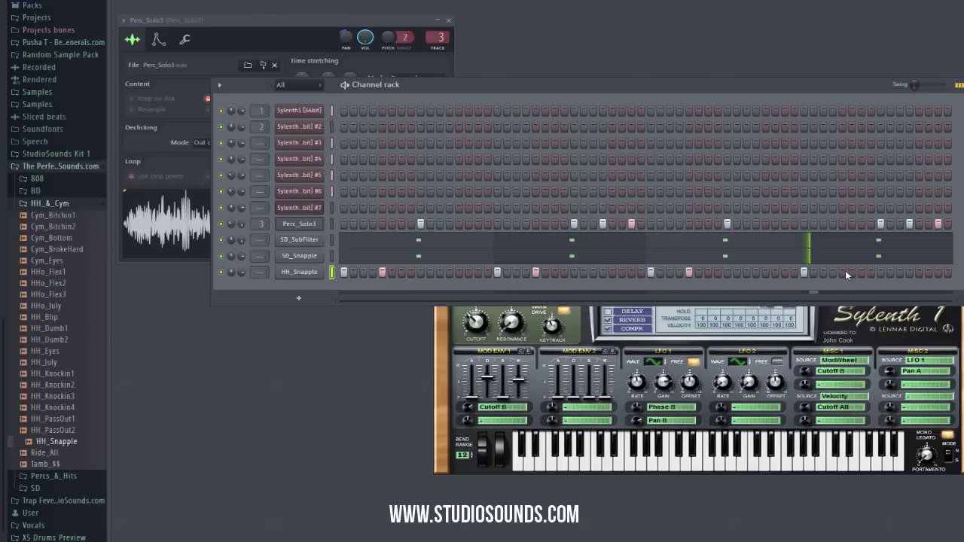
- Open the HH_Snapple hits in the piano roll and switch the snap to a triplet division of 1/3 beat
{"action": "right_click", "coordinate": [311, 271]}
{"action": "left_click", "coordinate": [331, 276]}
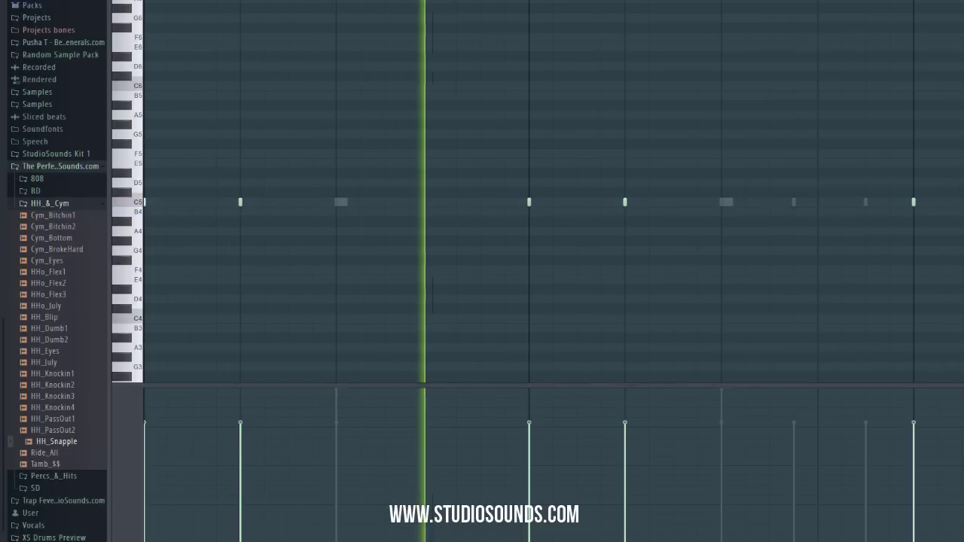
{"action": "left_click_drag", "start_coordinate": [459, 0], "coordinate": [671, 0]}
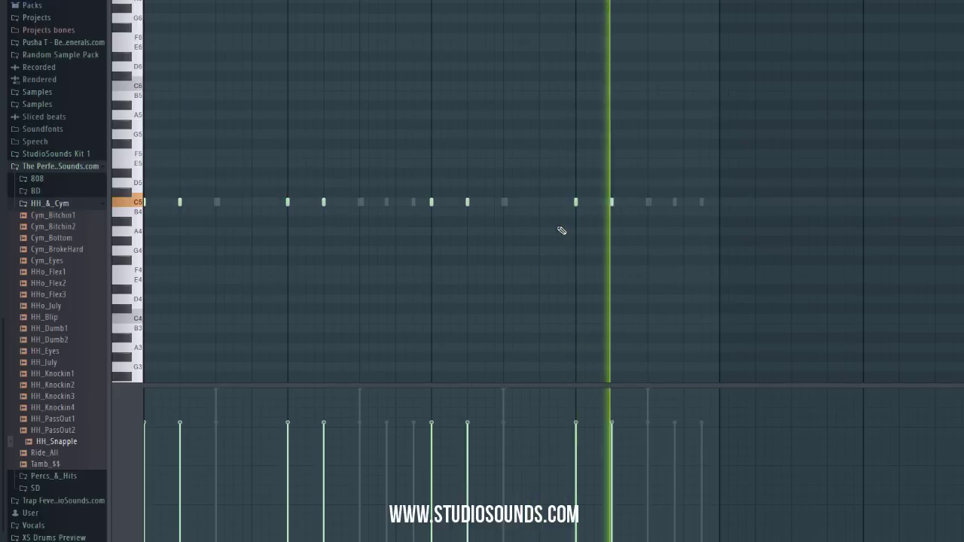
{"action": "left_click", "coordinate": [368, 0]}
{"action": "left_click", "coordinate": [383, 73]}
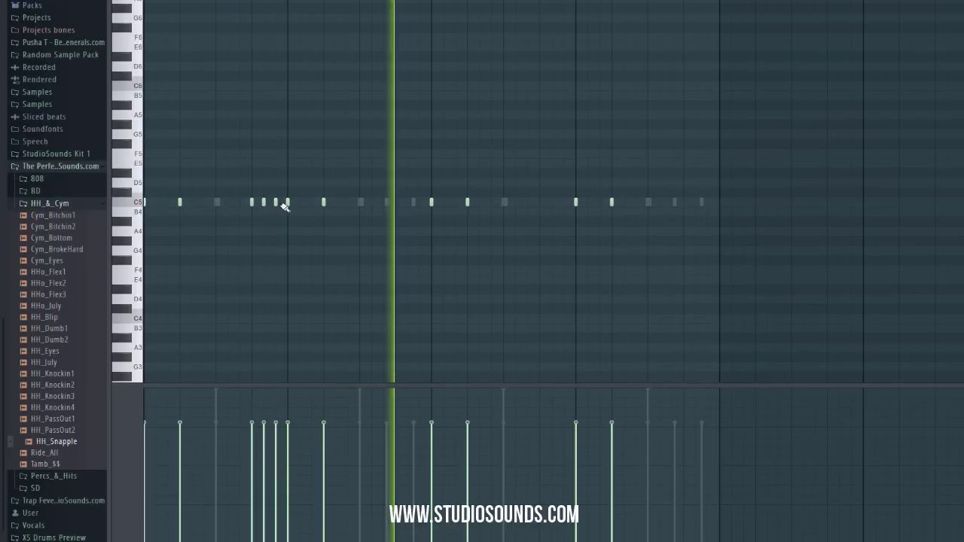
{"action": "left_click", "coordinate": [540, 202]}
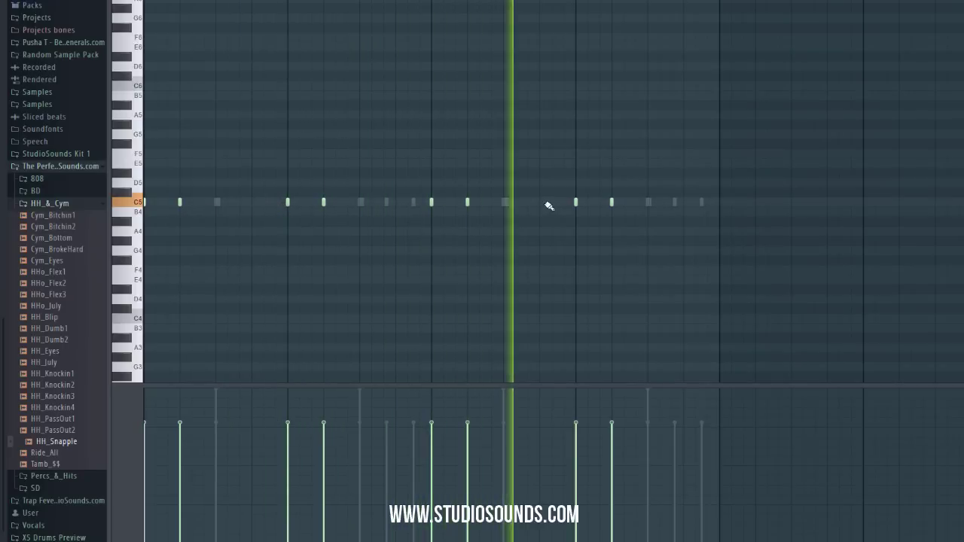
{"action": "left_click", "coordinate": [551, 202]}
{"action": "left_click", "coordinate": [563, 202]}
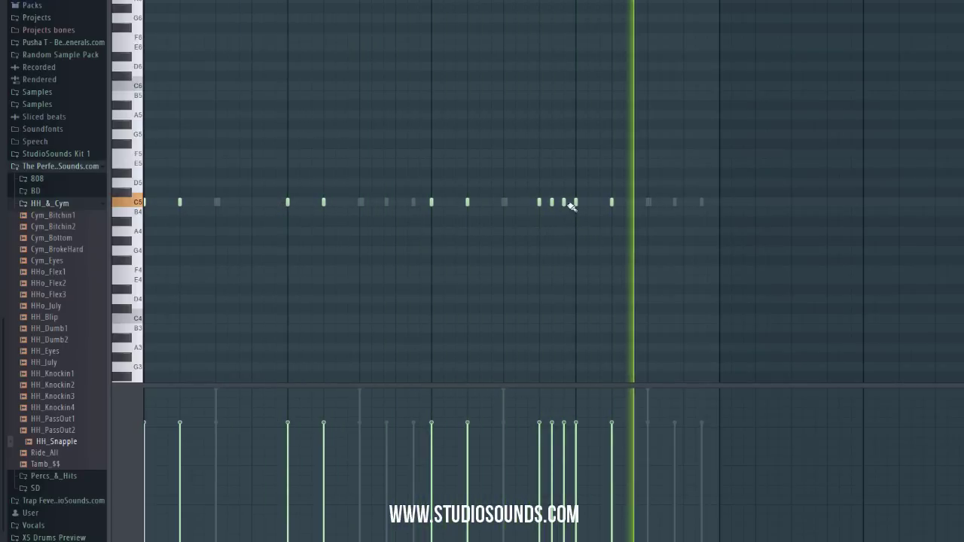
{"action": "right_click", "coordinate": [564, 202]}
{"action": "right_click", "coordinate": [552, 202]}
{"action": "right_click", "coordinate": [540, 202]}
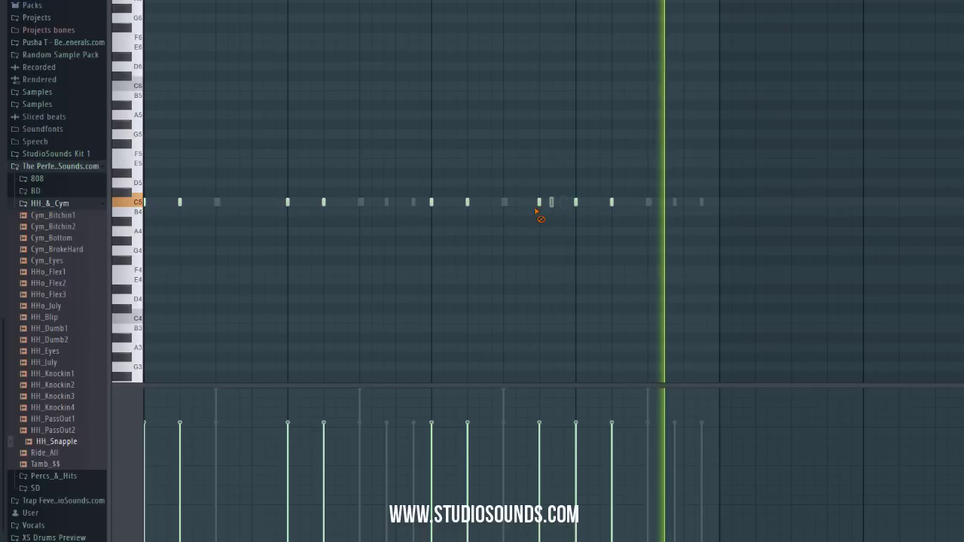
{"action": "right_click", "coordinate": [252, 202]}
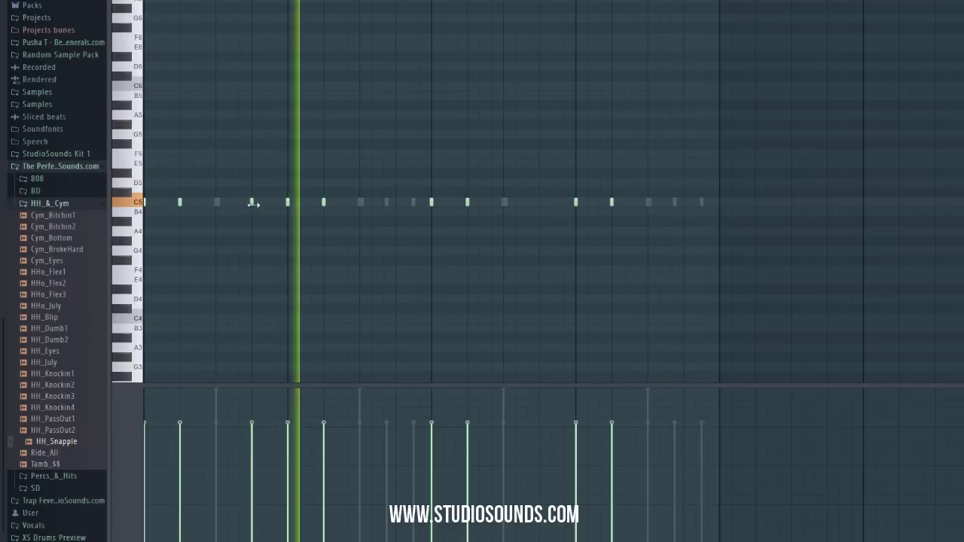
- Add three evenly spaced triplet C5 hi-hat notes across beat 4 of bar 2 and again in bar 4
{"action": "left_click", "coordinate": [396, 203]}
{"action": "left_click", "coordinate": [408, 202]}
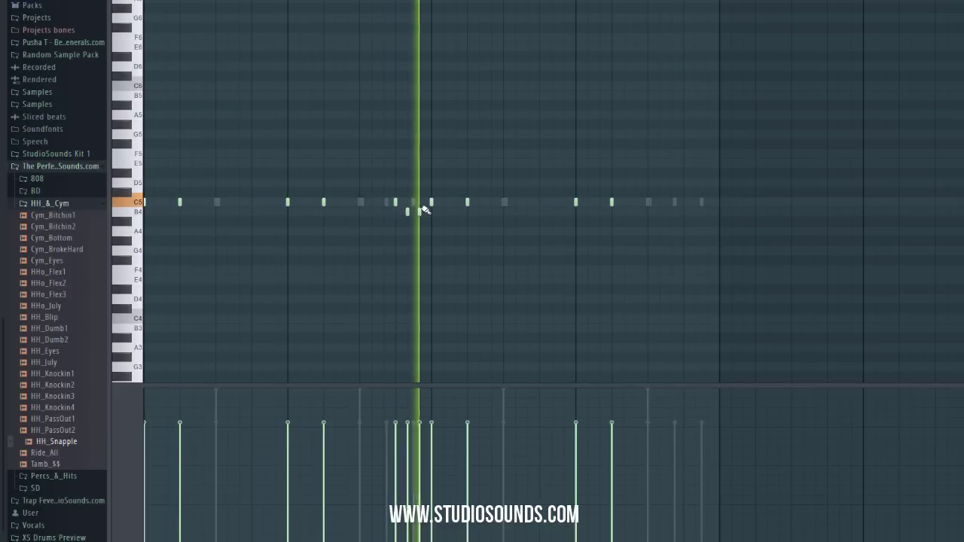
{"action": "left_click", "coordinate": [419, 203]}
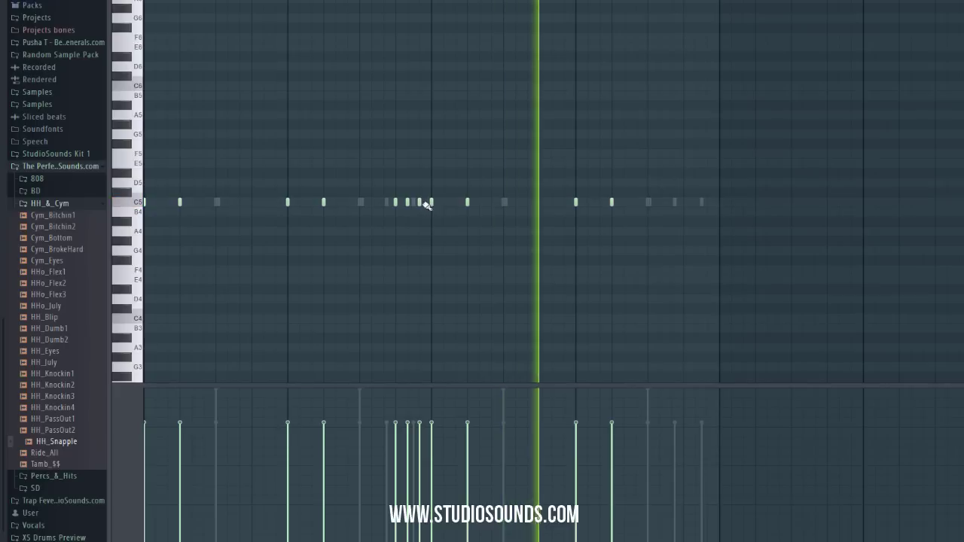
{"action": "left_click", "coordinate": [684, 203]}
{"action": "left_click", "coordinate": [695, 203]}
{"action": "left_click", "coordinate": [707, 202]}
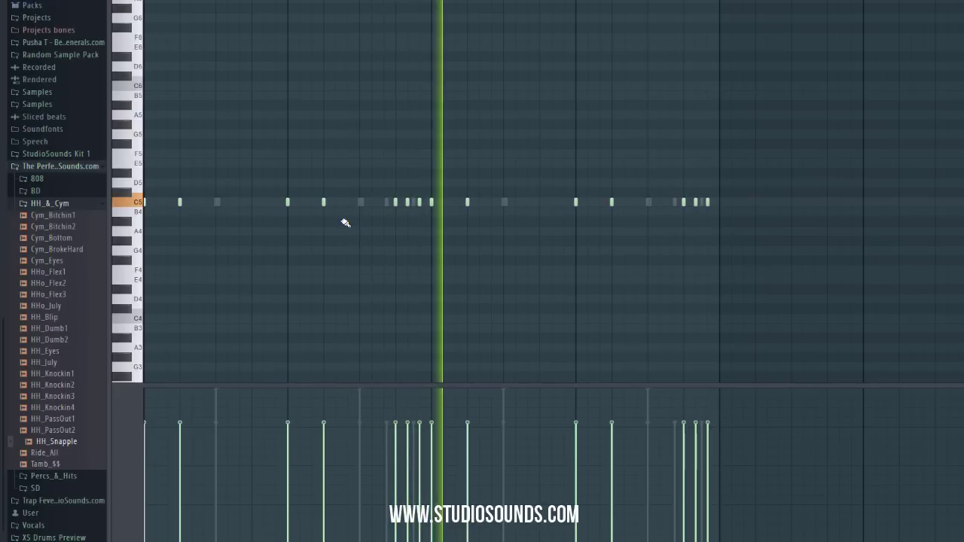
- With a finer 1/6-beat snap, insert a hi-hat note between the first two bar 4 triplet hits and lower its velocity
{"action": "left_click", "coordinate": [366, 1]}
{"action": "left_click", "coordinate": [381, 43]}
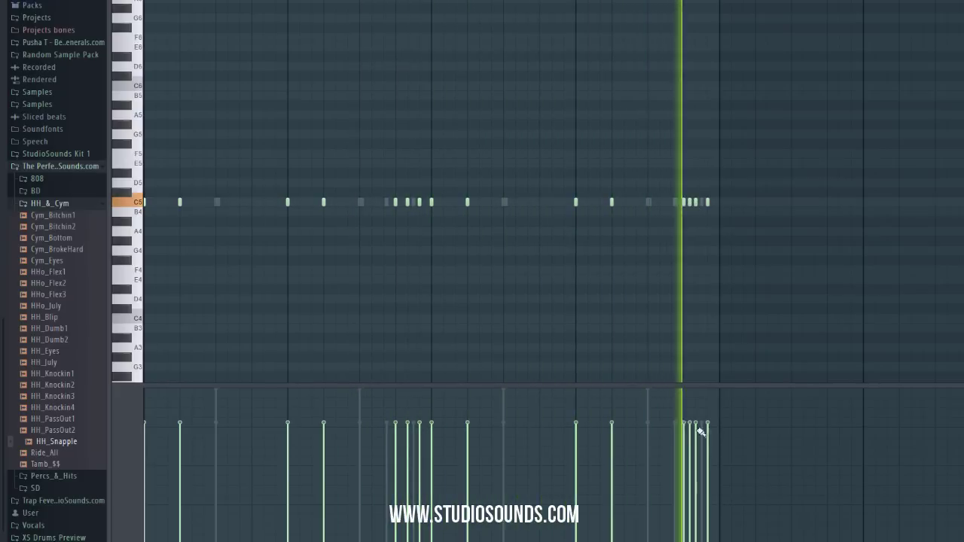
{"action": "left_click", "coordinate": [690, 451]}
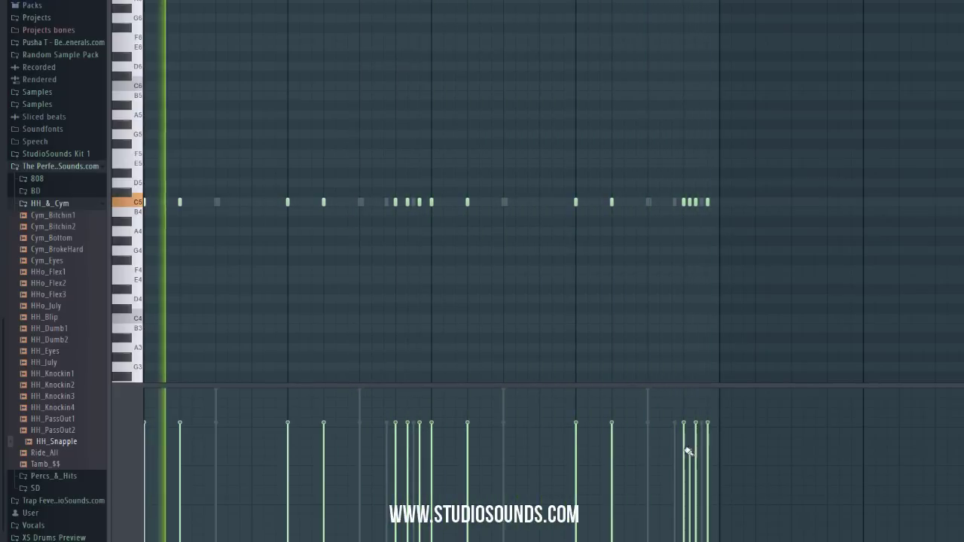
- Rework the bar 2 hi-hat fill into a fast roll leading into bar 3 and lower the velocity of its first two notes
{"action": "left_click_drag", "start_coordinate": [396, 203], "coordinate": [427, 203]}
{"action": "right_click", "coordinate": [408, 205]}
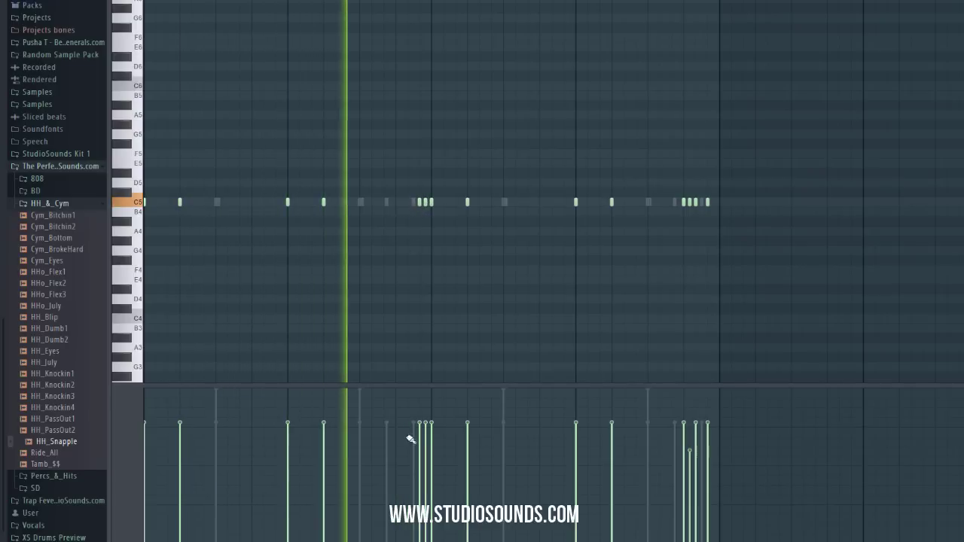
{"action": "left_click", "coordinate": [420, 471]}
{"action": "left_click", "coordinate": [425, 462]}
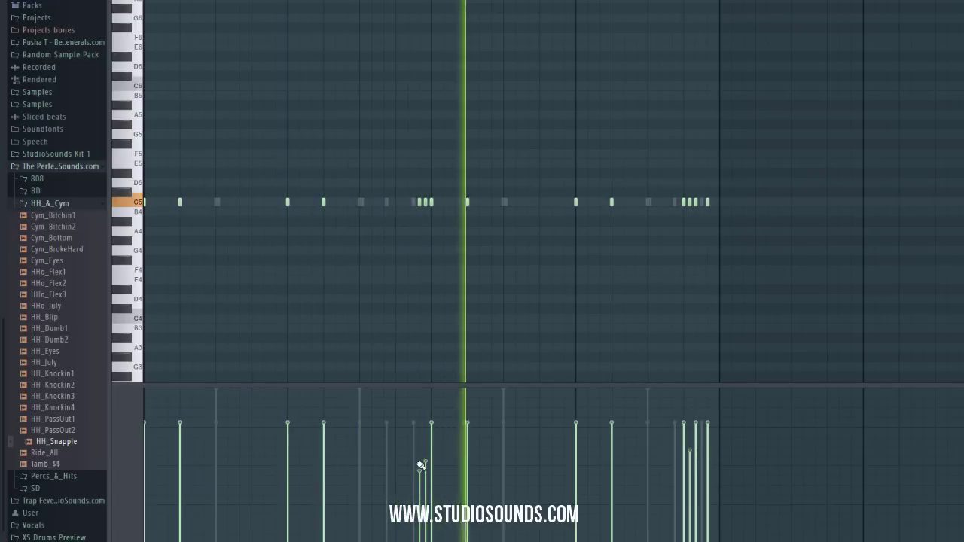
- Replace the triplet hi-hats on beat 4 of bar 4 with a tight 1/6-beat C5 roll at the very end of the bar
{"action": "right_click", "coordinate": [690, 205]}
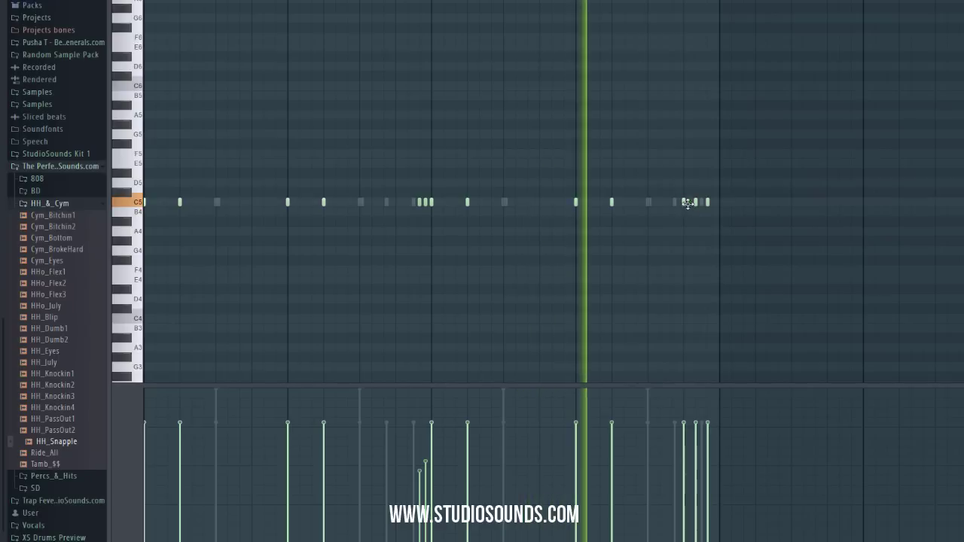
{"action": "right_click", "coordinate": [696, 205]}
{"action": "left_click", "coordinate": [715, 206]}
{"action": "right_click", "coordinate": [684, 205]}
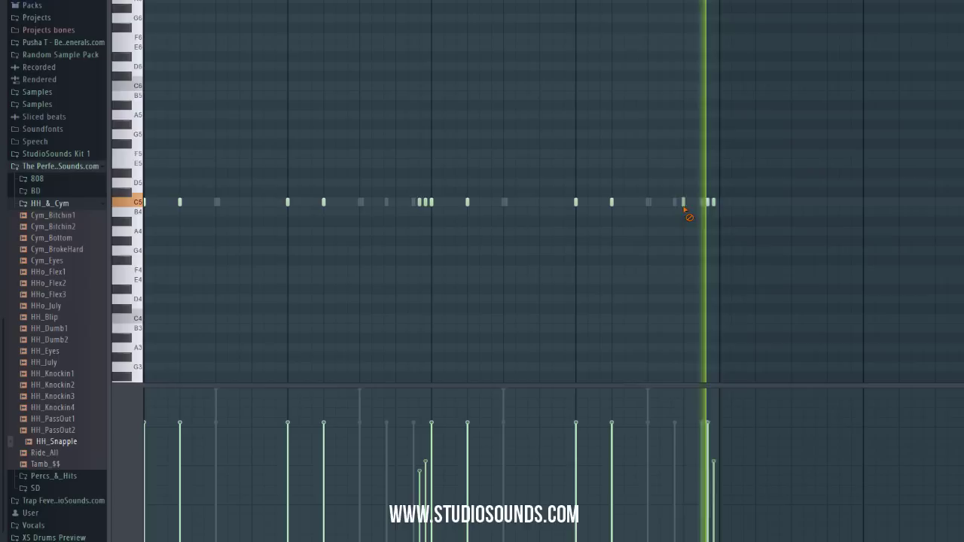
{"action": "left_click", "coordinate": [698, 205]}
{"action": "left_click_drag", "start_coordinate": [700, 206], "coordinate": [706, 207]}
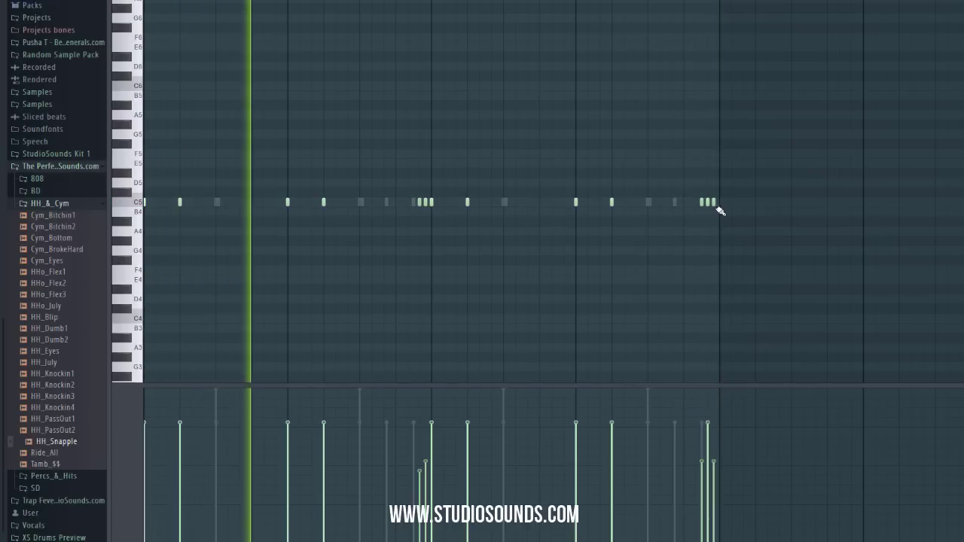
- Reduce the bar 4 roll to its last two hi-hat notes, give them rising velocities, and close the piano roll
{"action": "left_click", "coordinate": [702, 480]}
{"action": "left_click_drag", "start_coordinate": [702, 480], "coordinate": [719, 442]}
{"action": "left_click", "coordinate": [708, 462]}
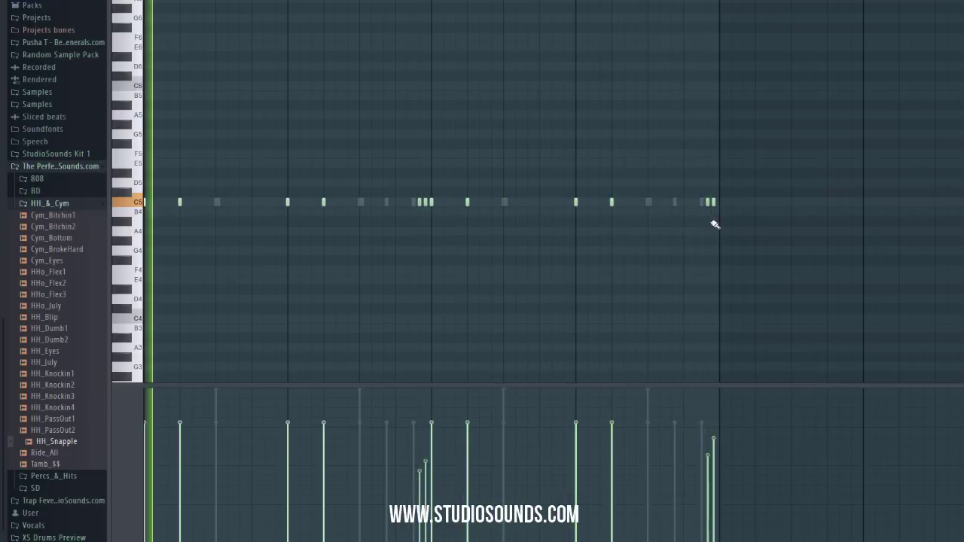
{"action": "key", "text": "F7"}
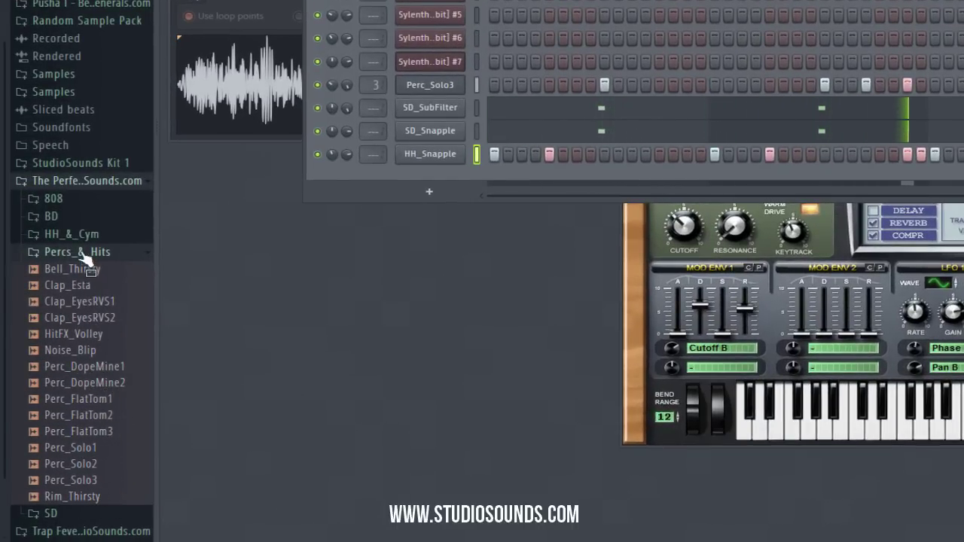
- Load the BD_July kick from the BD folder as a new channel and place hits on steps 1 and 5
{"action": "left_click", "coordinate": [44, 253]}
{"action": "left_click", "coordinate": [73, 413]}
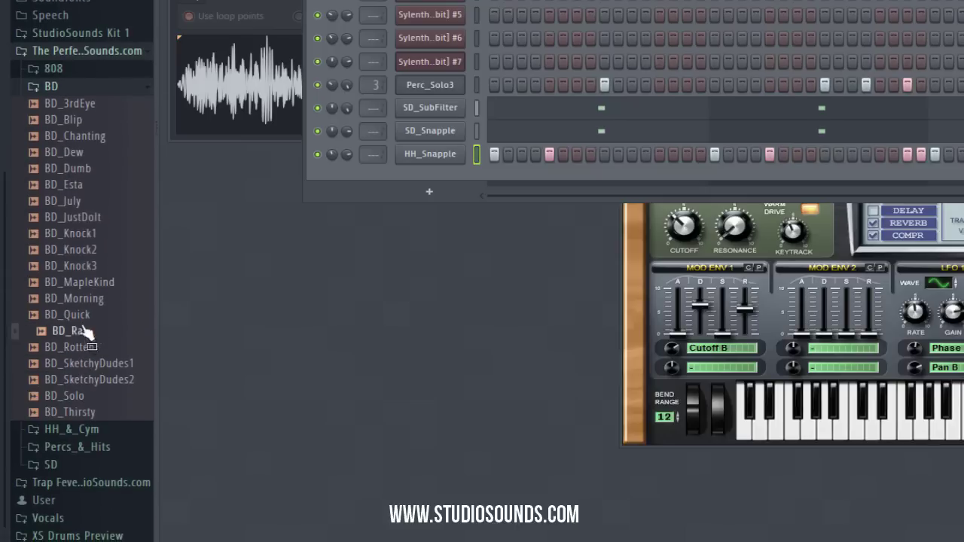
{"action": "left_click_drag", "start_coordinate": [89, 202], "coordinate": [360, 179]}
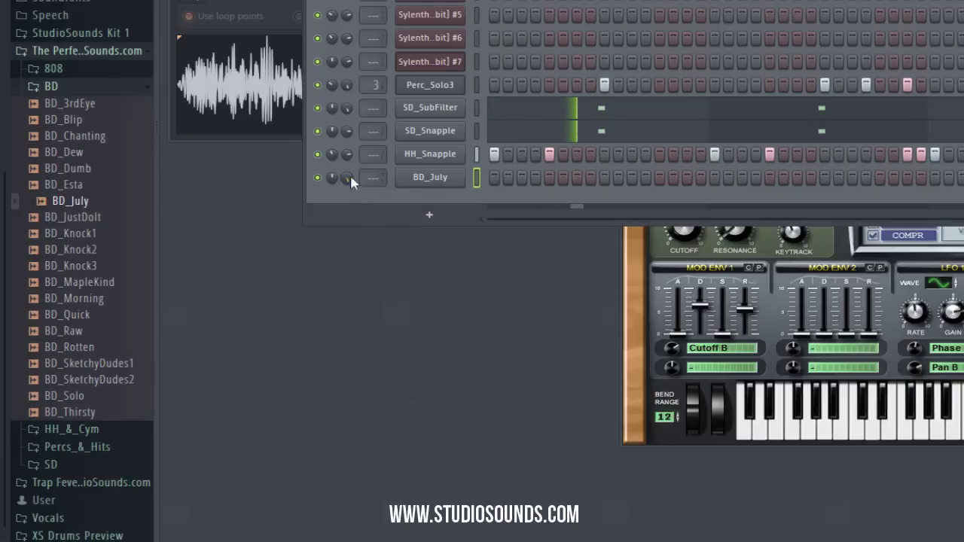
{"action": "left_click", "coordinate": [494, 177]}
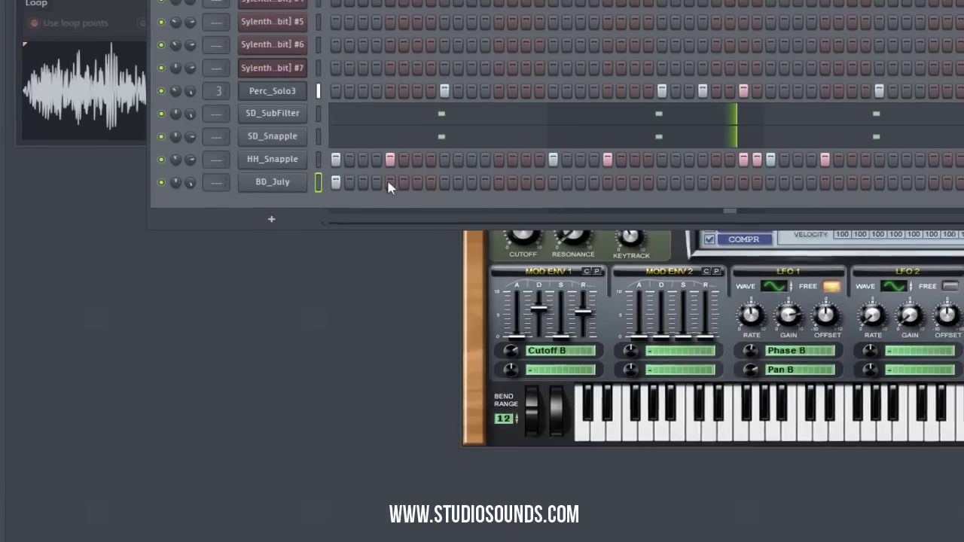
{"action": "left_click", "coordinate": [391, 182]}
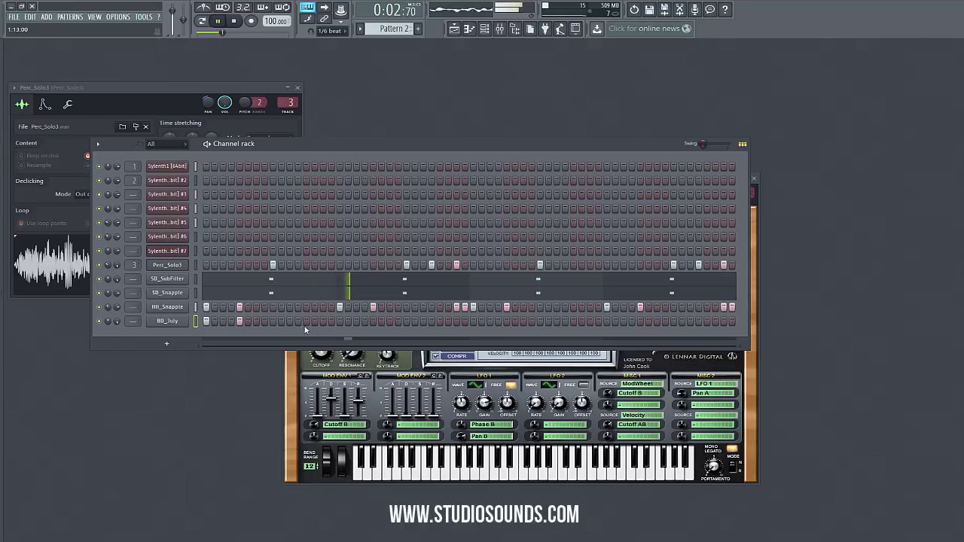
{"action": "left_click", "coordinate": [306, 321]}
{"action": "left_click", "coordinate": [330, 321]}
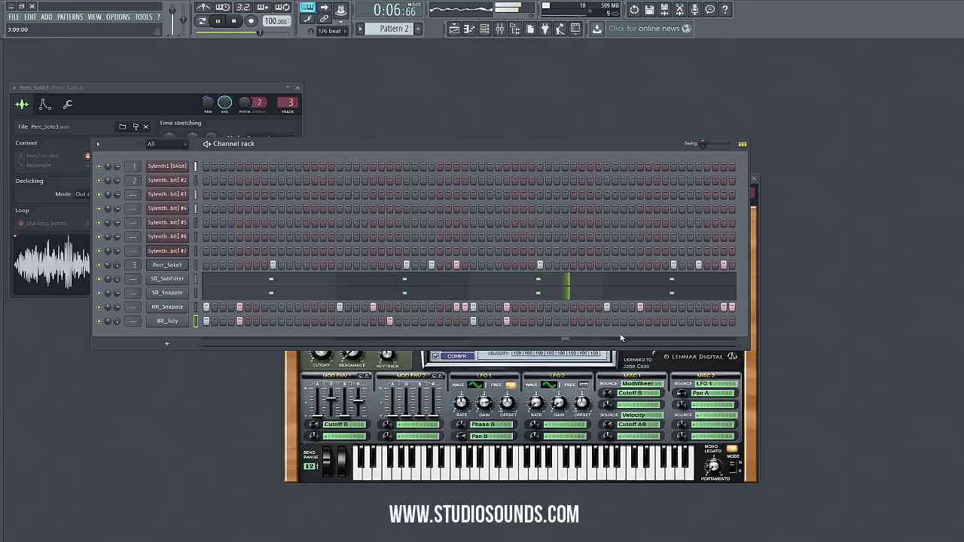
{"action": "left_click", "coordinate": [641, 321]}
{"action": "left_click", "coordinate": [682, 321]}
{"action": "left_click", "coordinate": [690, 321]}
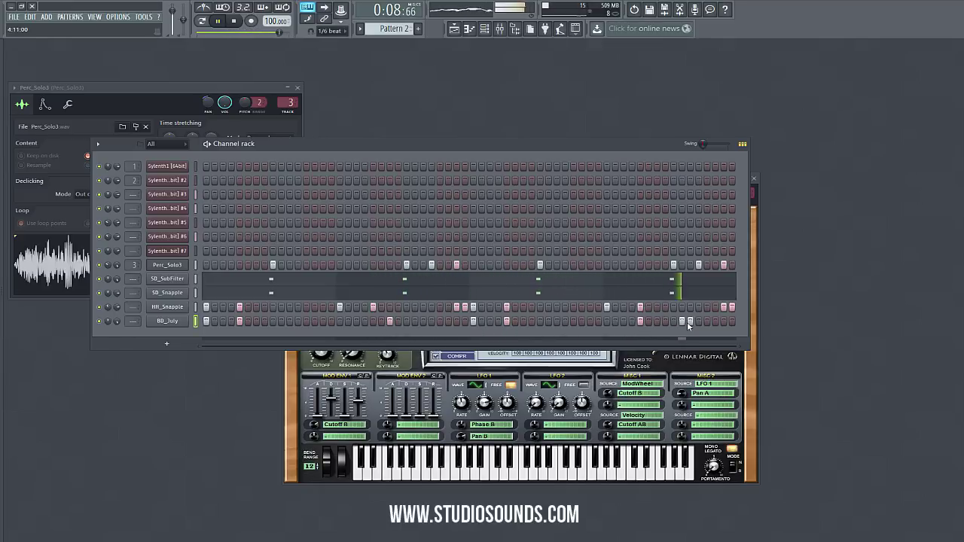
{"action": "mouse_move", "coordinate": [689, 323]}
{"action": "left_mouse_down"}
{"action": "mouse_move", "coordinate": [653, 334]}
{"action": "mouse_move", "coordinate": [342, 334]}
{"action": "left_mouse_up"}
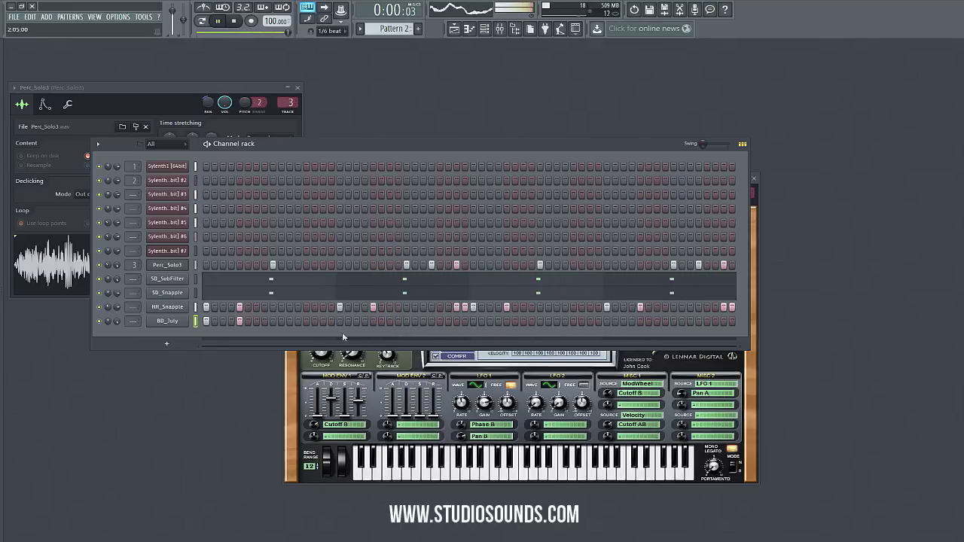
- Add BD_July kicks on steps 10, 11, 19, 33, 42, 43 and 53 of Pattern 2
{"action": "left_click", "coordinate": [306, 321]}
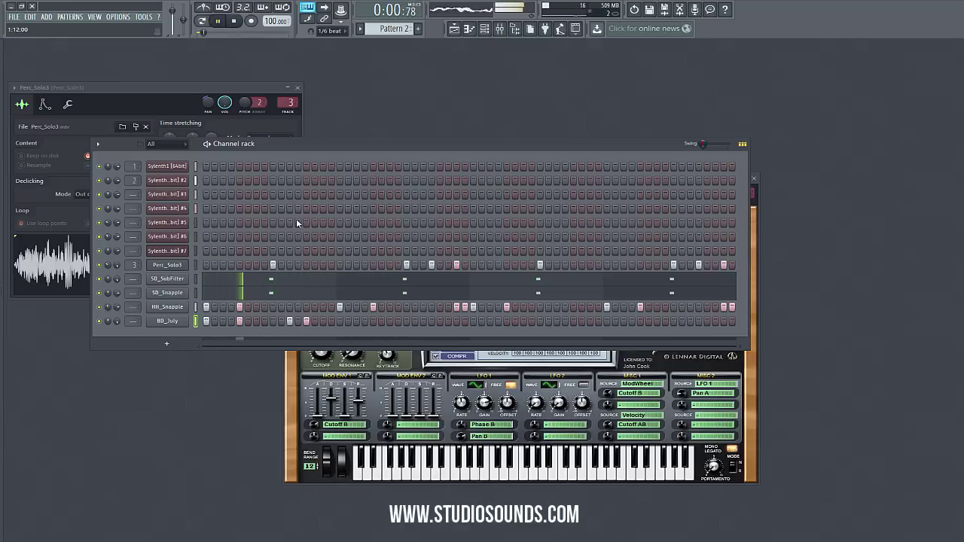
{"action": "right_click", "coordinate": [306, 321]}
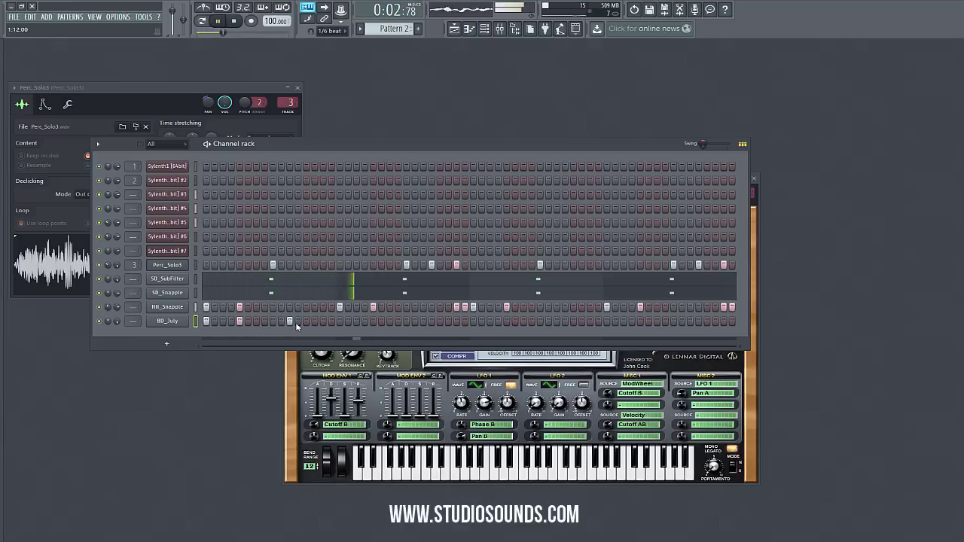
{"action": "left_click", "coordinate": [281, 321]}
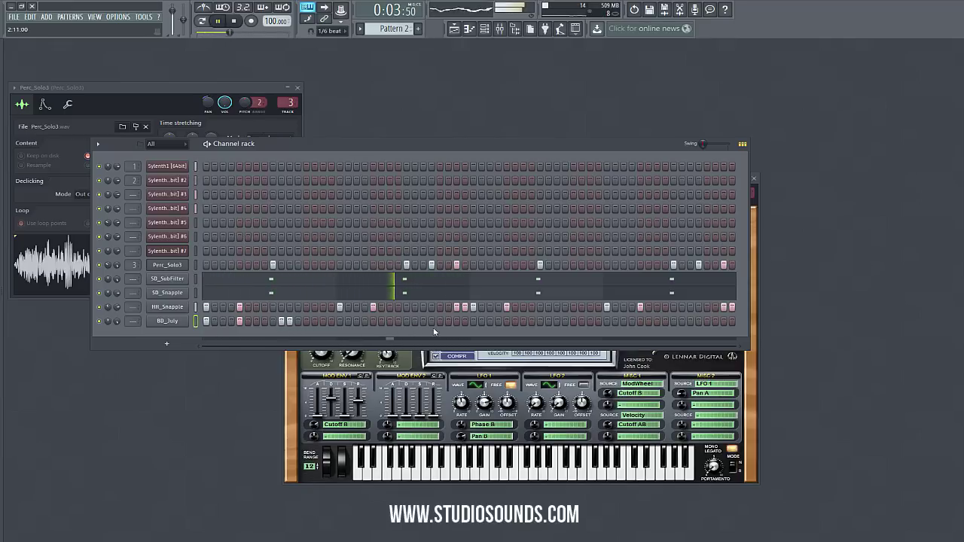
{"action": "left_click", "coordinate": [473, 322]}
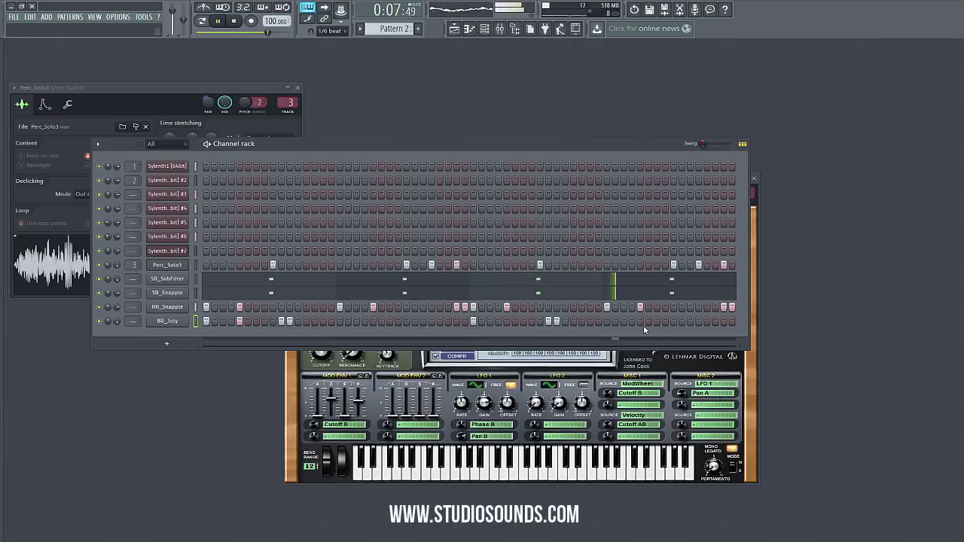
{"action": "left_click", "coordinate": [372, 322]}
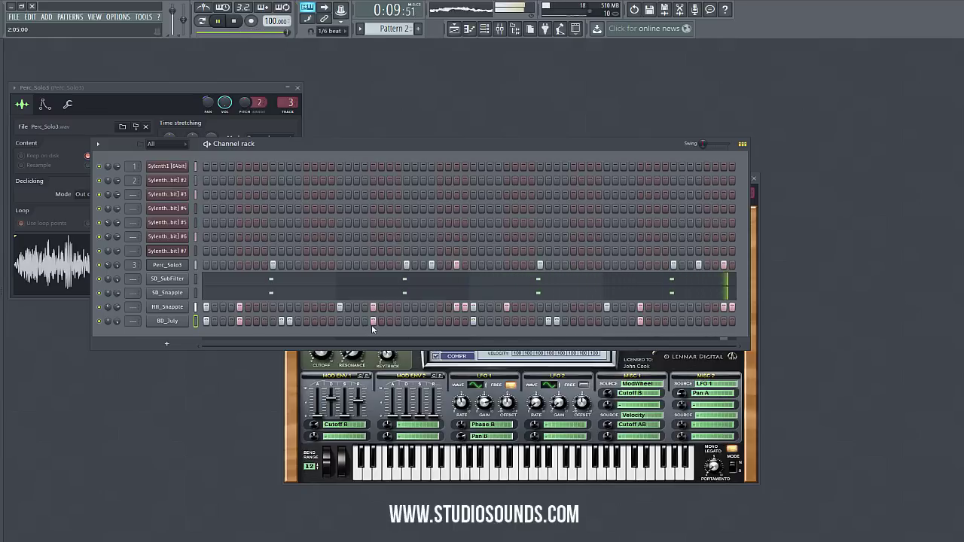
{"action": "left_click", "coordinate": [323, 322]}
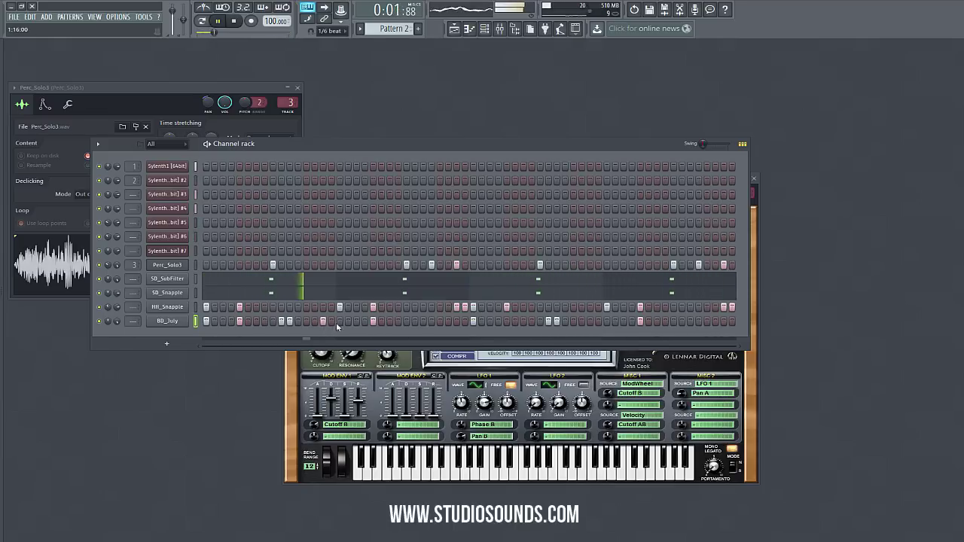
{"action": "left_click", "coordinate": [357, 323]}
{"action": "right_click", "coordinate": [324, 322]}
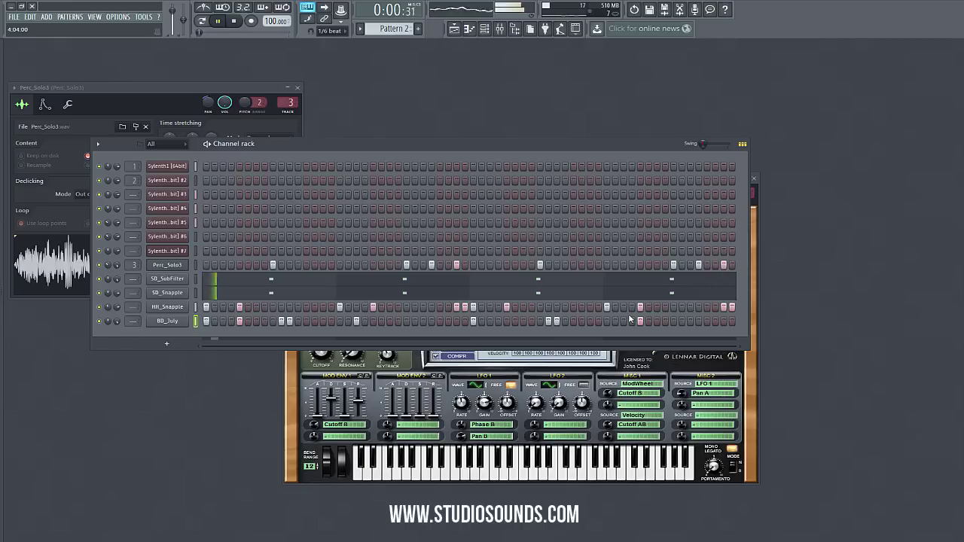
- Trim the silence off the BD_July sample and mute the Sylenth1 melody channels to hear the drums without them
{"action": "left_click", "coordinate": [172, 322]}
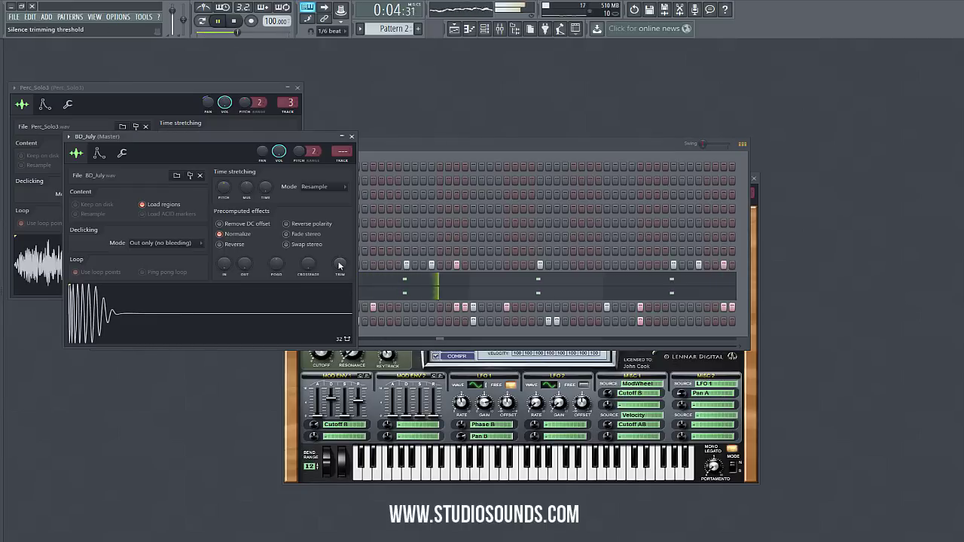
{"action": "left_click", "coordinate": [358, 166]}
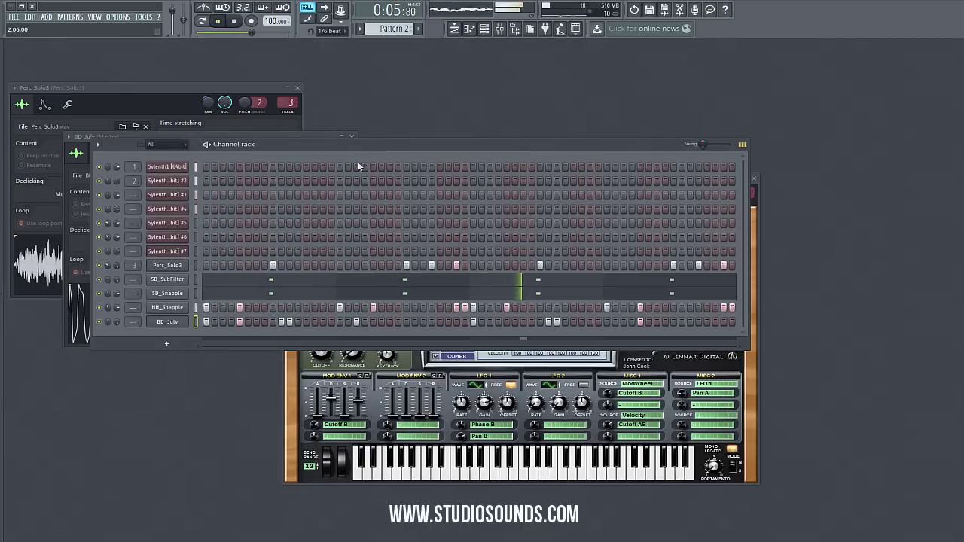
{"action": "right_click", "coordinate": [100, 321]}
{"action": "left_click", "coordinate": [108, 329]}
{"action": "left_click", "coordinate": [99, 308]}
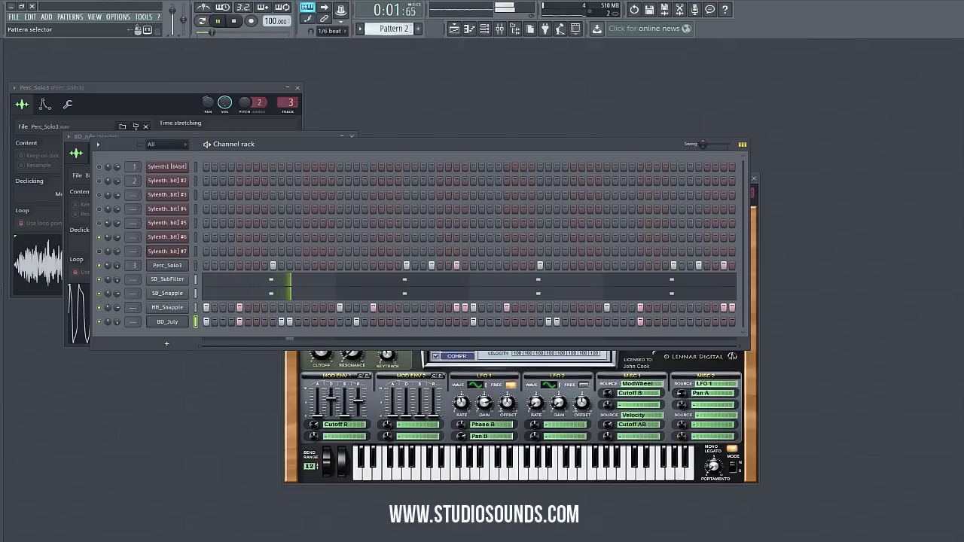
- Switch to Pattern 1 and unmute the Sylenth1 melody channels layer by layer, checking the first channel's plugin
{"action": "left_click_drag", "start_coordinate": [390, 29], "coordinate": [390, 35]}
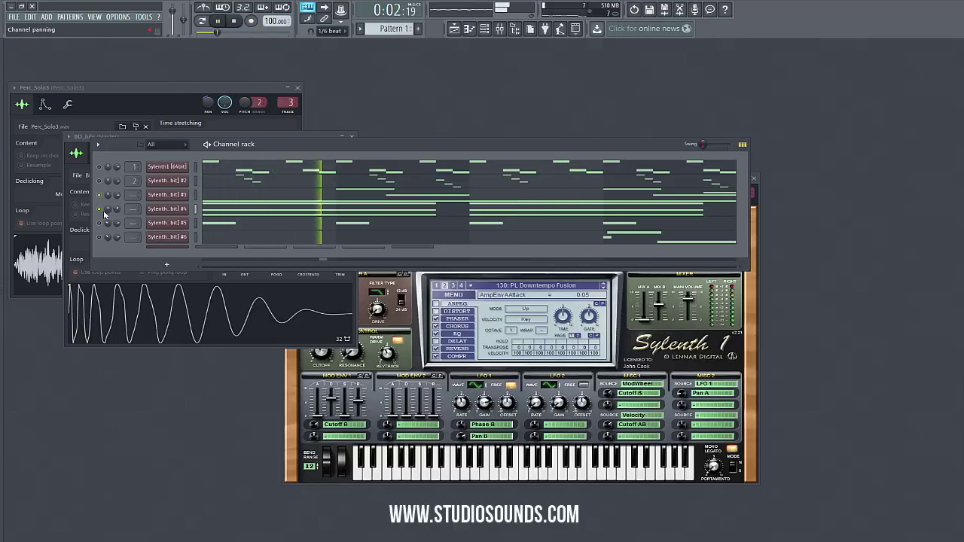
{"action": "mouse_move", "coordinate": [117, 196]}
{"action": "left_mouse_down"}
{"action": "mouse_move", "coordinate": [107, 204]}
{"action": "mouse_move", "coordinate": [108, 184]}
{"action": "left_mouse_up"}
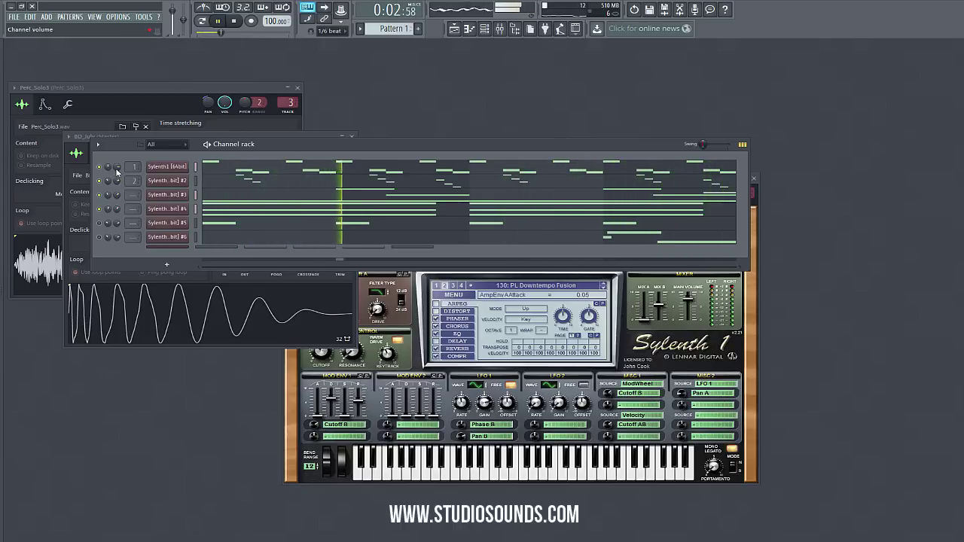
{"action": "left_click", "coordinate": [167, 168]}
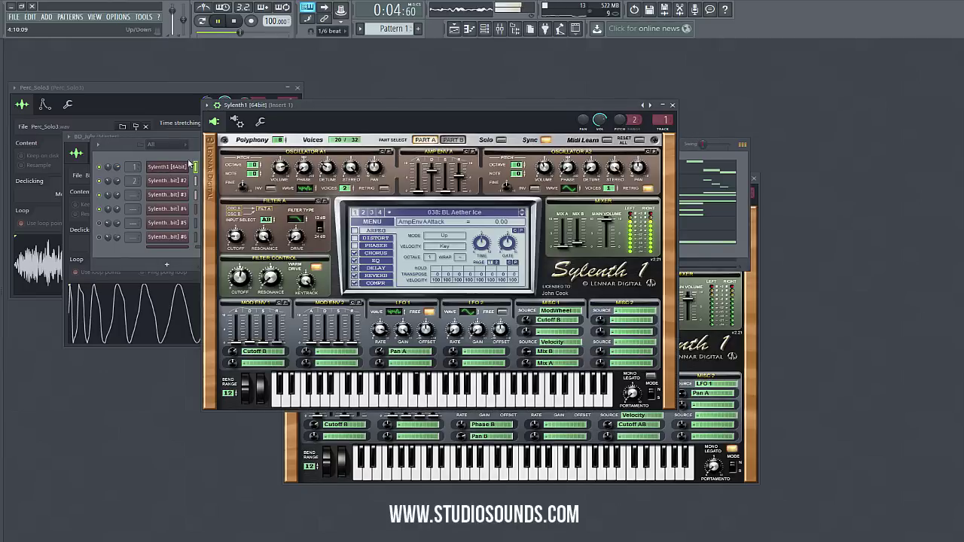
{"action": "left_click", "coordinate": [120, 179]}
{"action": "left_click", "coordinate": [99, 223]}
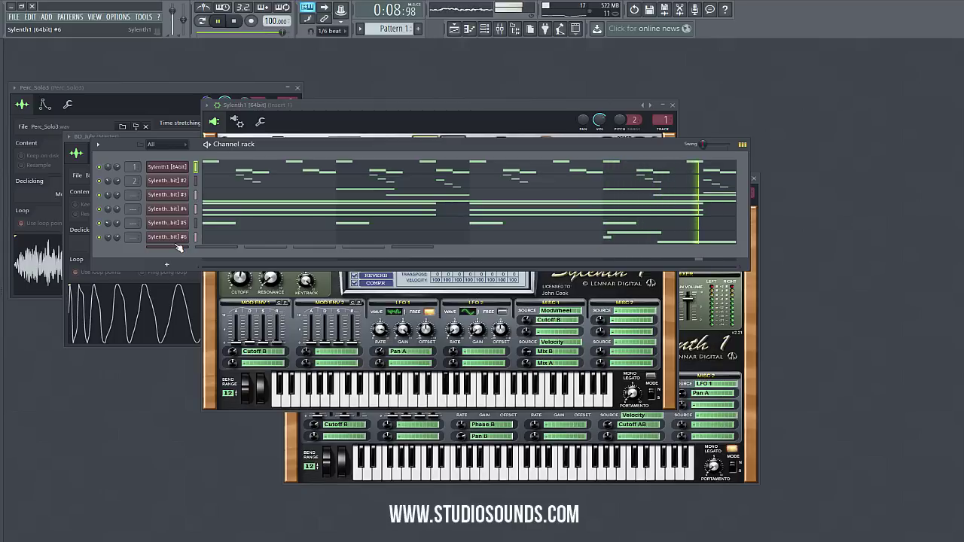
- Add the HH_Eyes sample from The Perfect Weekend kit's HH_&_Cym folder as a new channel in Pattern 2
{"action": "scroll", "coordinate": [385, 30], "scroll_direction": "down", "scroll_amount": 1}
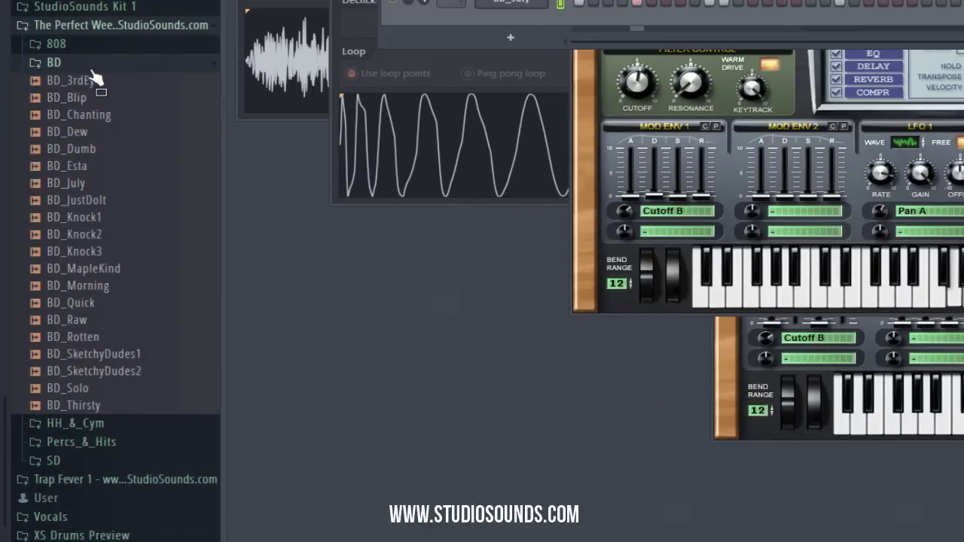
{"action": "left_click", "coordinate": [90, 65]}
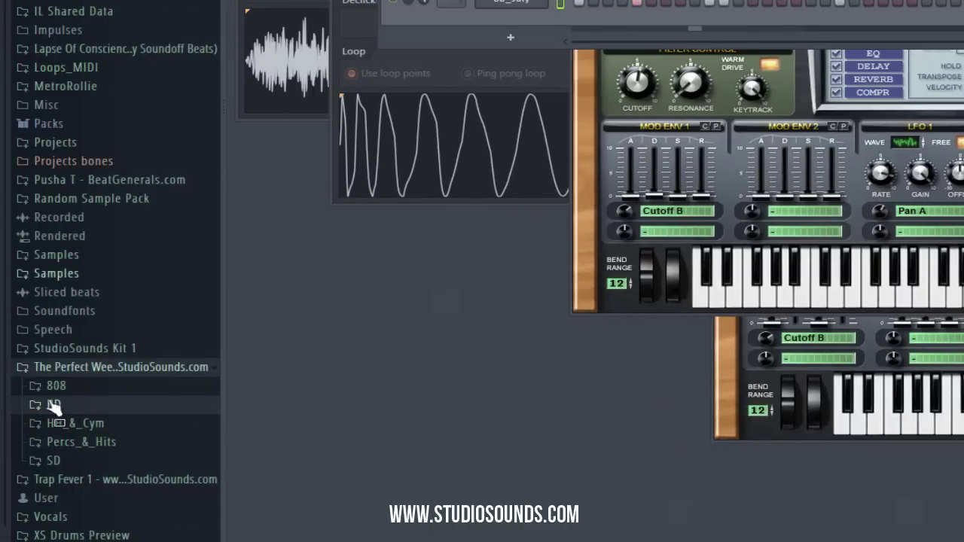
{"action": "left_click", "coordinate": [85, 445]}
{"action": "left_click", "coordinate": [94, 446]}
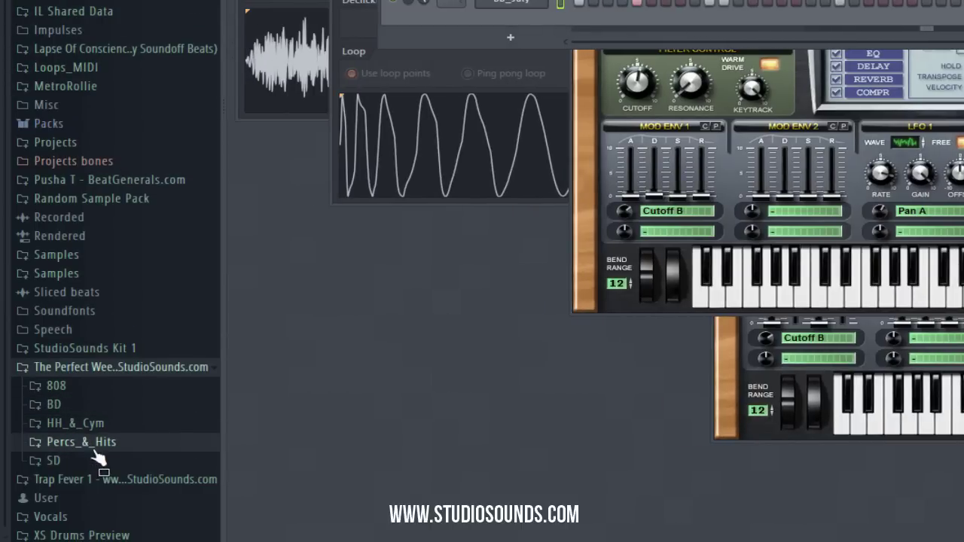
{"action": "left_click", "coordinate": [90, 426]}
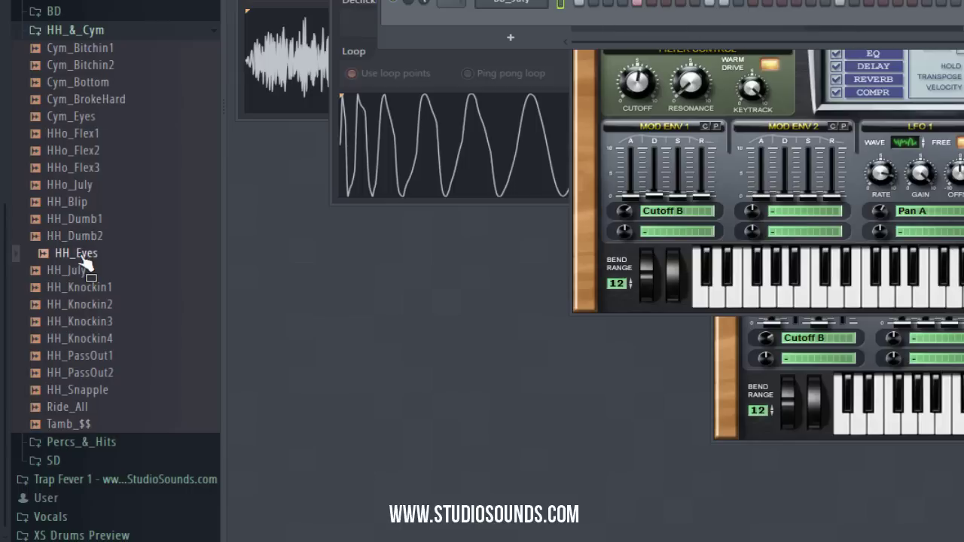
{"action": "left_click_drag", "start_coordinate": [85, 264], "coordinate": [535, 30]}
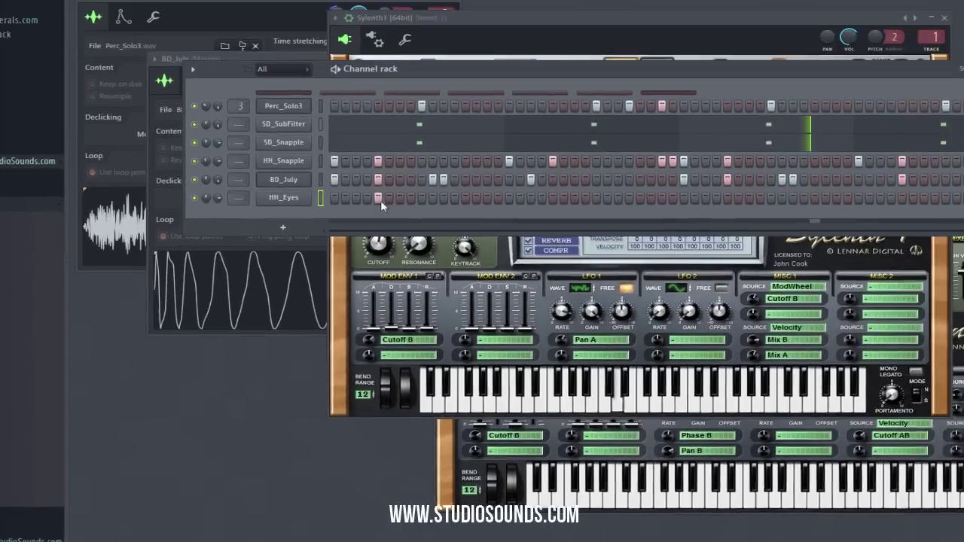
- Clear HH_Eyes step 5 and place hits on steps 13, 29, 31, 45 and 61 of its row
{"action": "right_click", "coordinate": [381, 202]}
{"action": "left_click", "coordinate": [342, 273]}
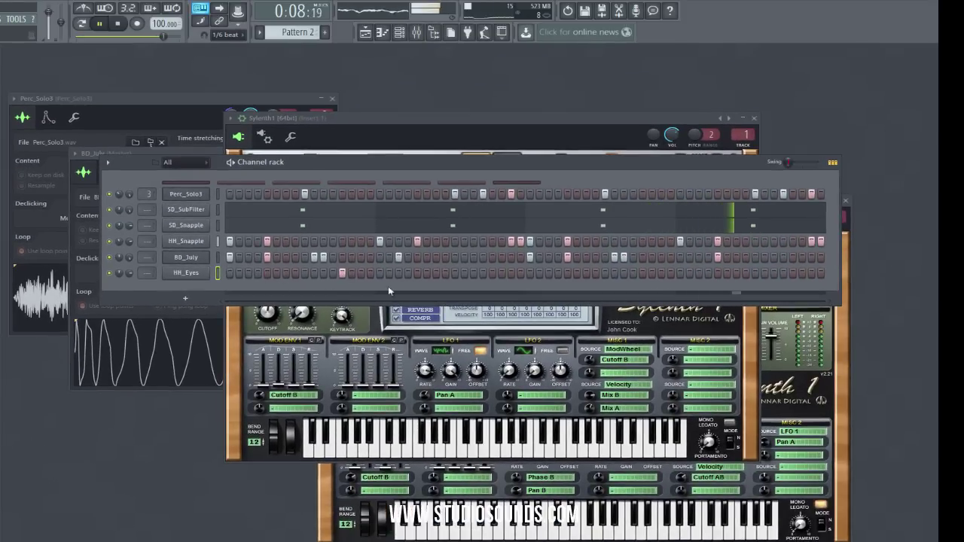
{"action": "left_click", "coordinate": [642, 273]}
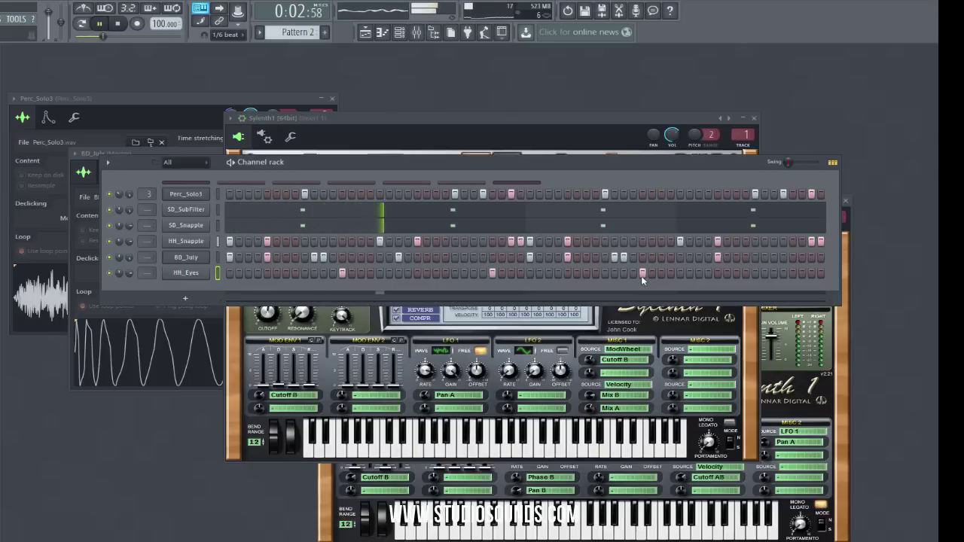
{"action": "left_click", "coordinate": [512, 272]}
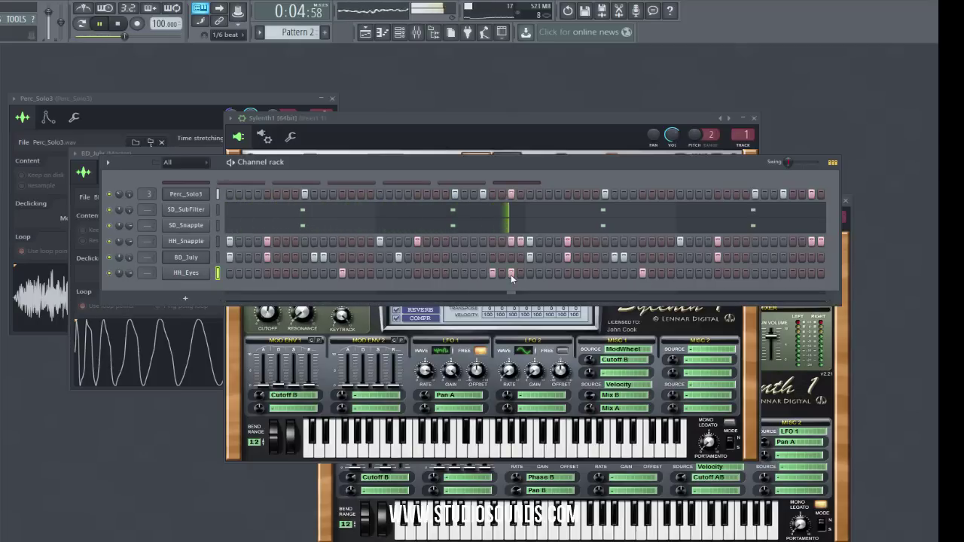
{"action": "left_click", "coordinate": [662, 273]}
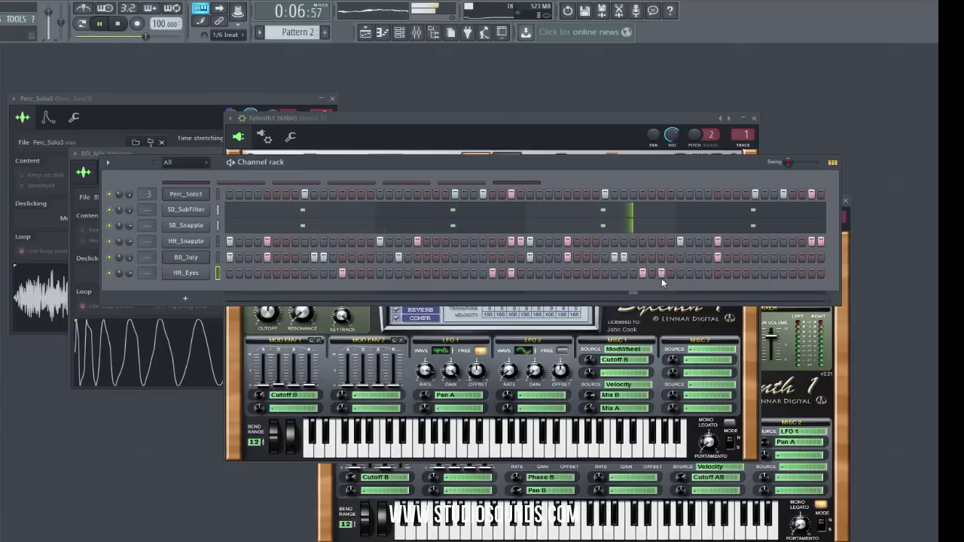
{"action": "left_click", "coordinate": [662, 273]}
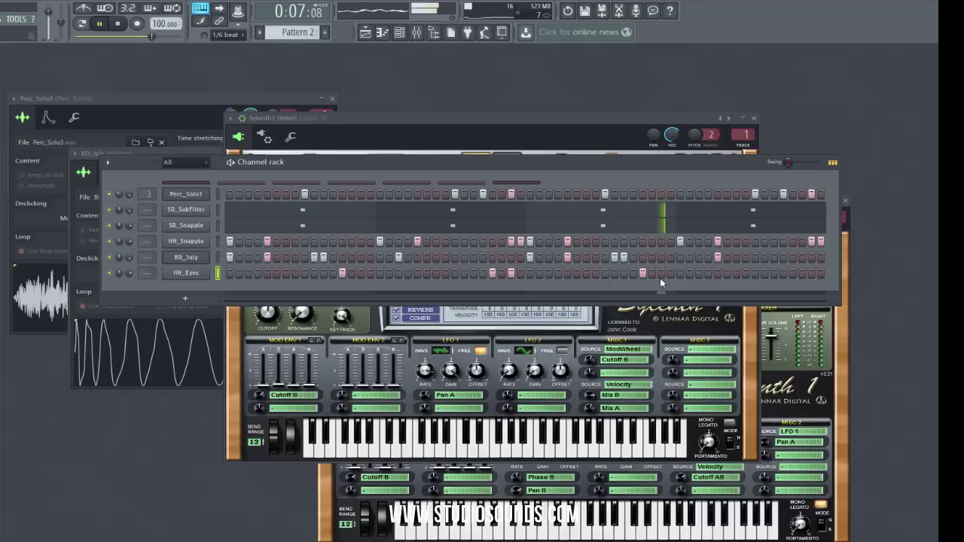
{"action": "left_click", "coordinate": [793, 274]}
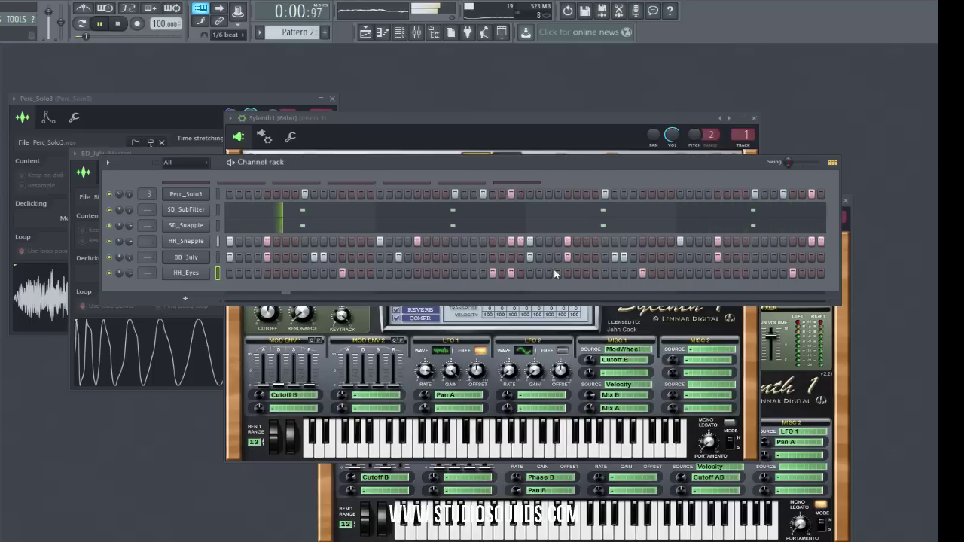
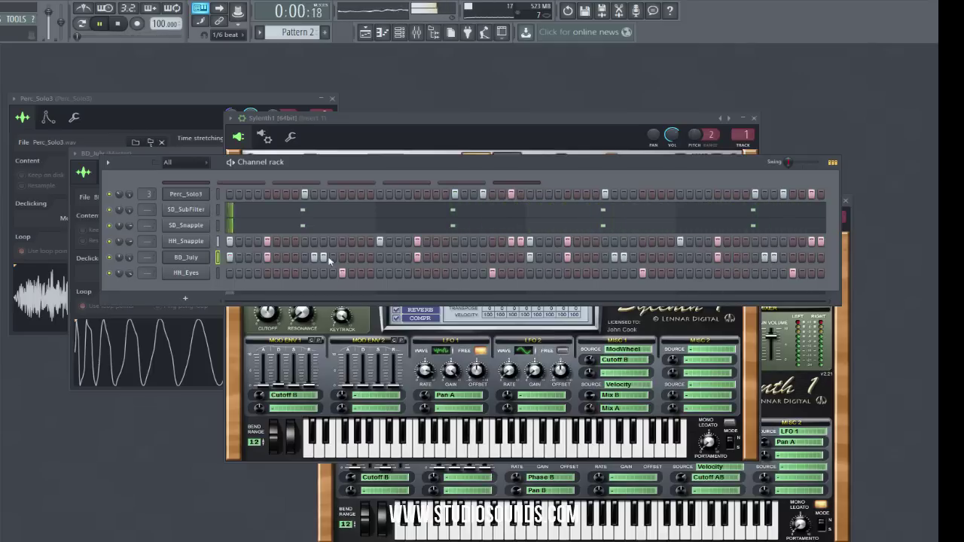
- In BD_July's piano roll, set the snap to 1/3 beat and paint three C5 triplet notes on beat 4 of bars 4 and 2
{"action": "right_click", "coordinate": [194, 259]}
{"action": "left_click", "coordinate": [235, 258]}
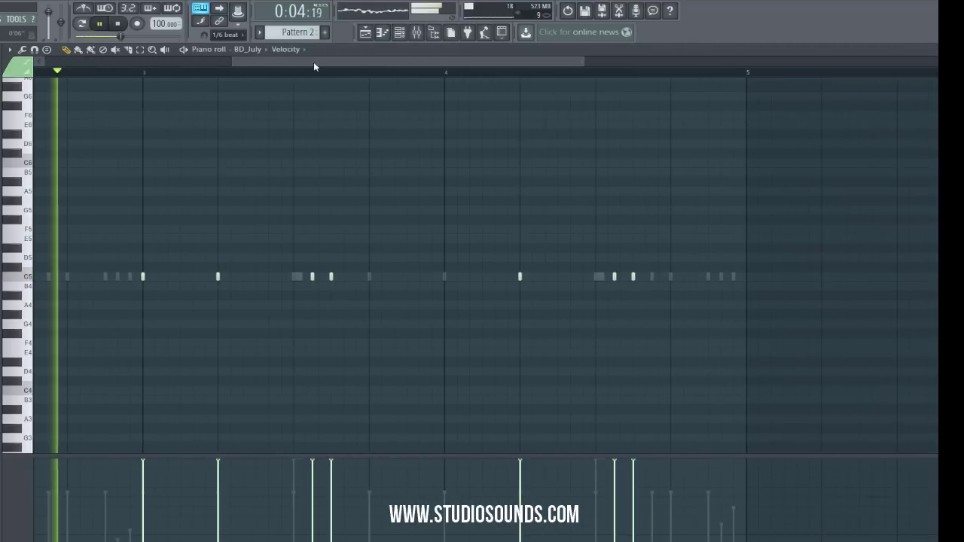
{"action": "left_click_drag", "start_coordinate": [395, 61], "coordinate": [937, 144]}
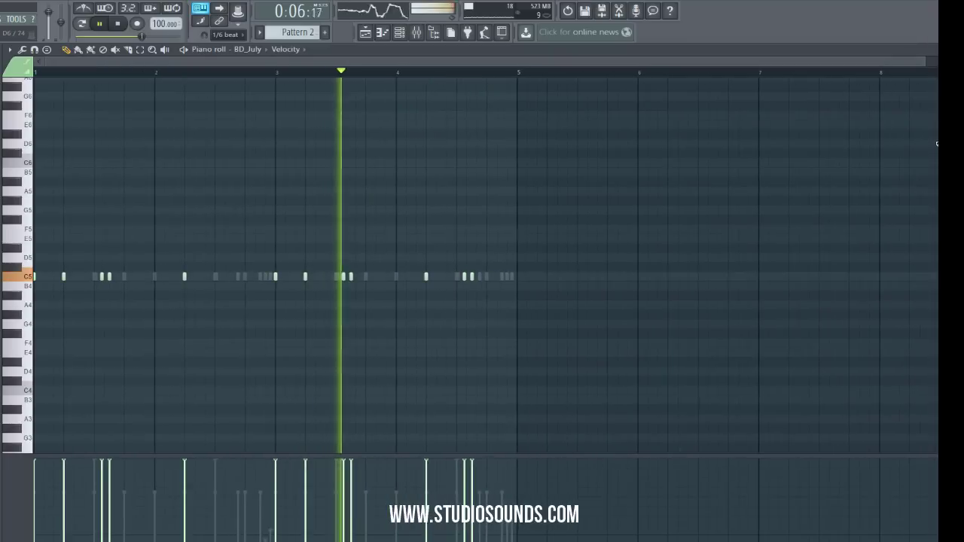
{"action": "key", "text": "alt+q"}
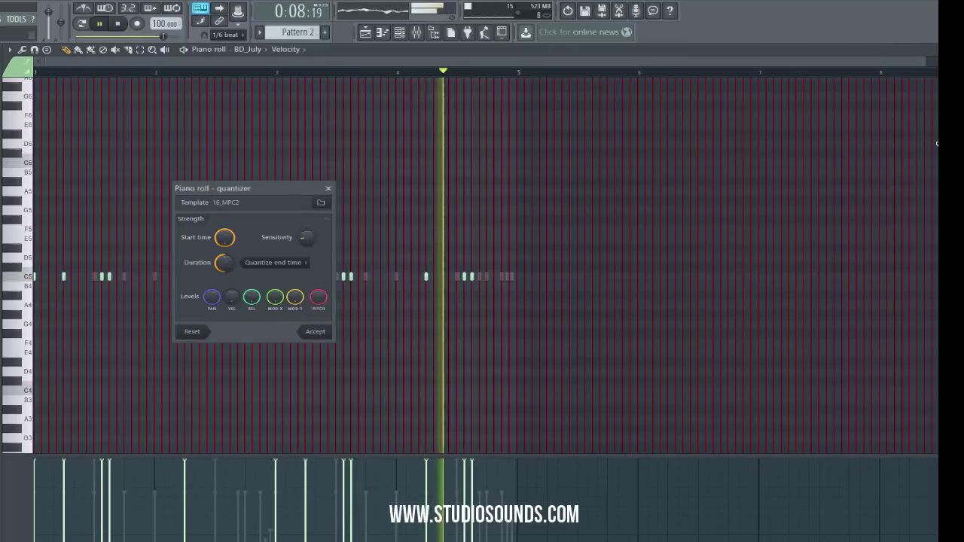
{"action": "key", "text": "Escape"}
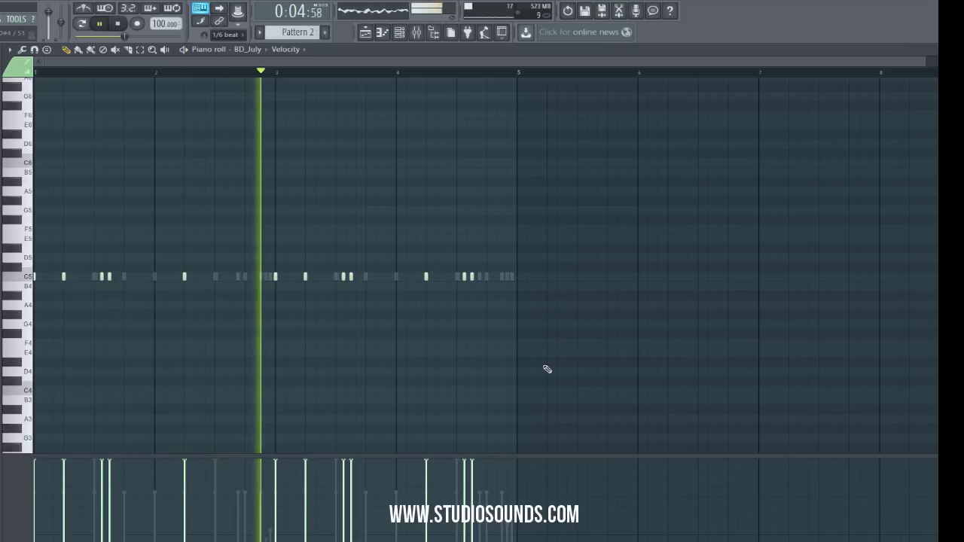
{"action": "left_click", "coordinate": [224, 35]}
{"action": "left_click", "coordinate": [225, 151]}
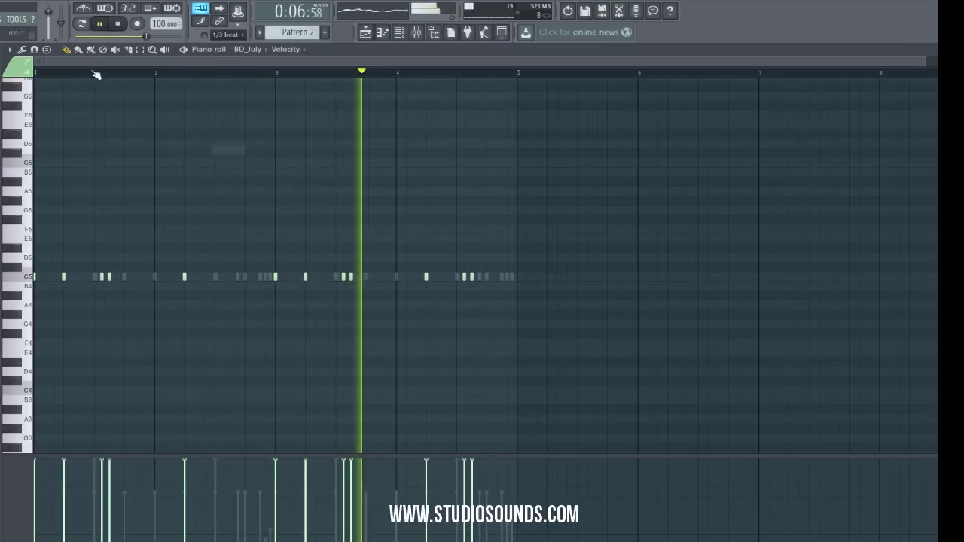
{"action": "left_click_drag", "start_coordinate": [487, 277], "coordinate": [510, 278]}
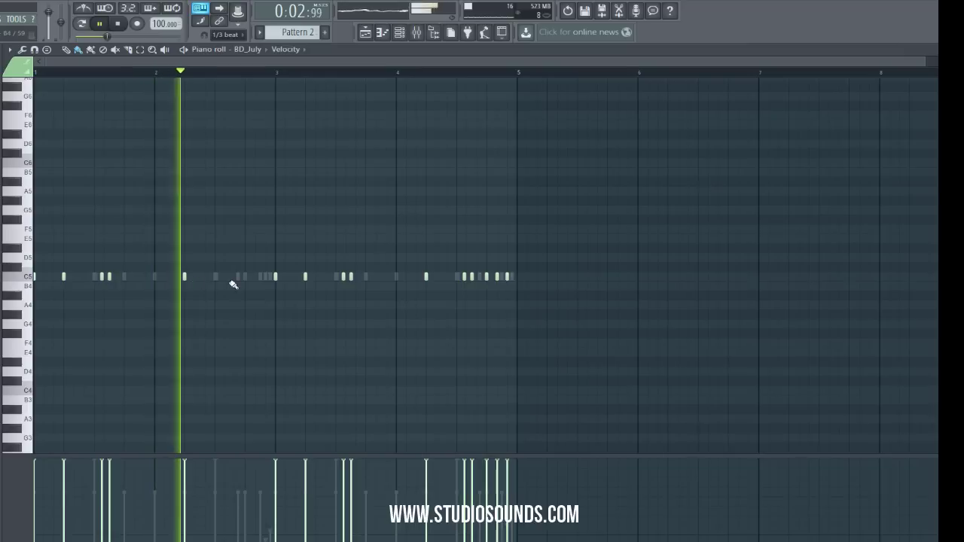
{"action": "left_click_drag", "start_coordinate": [249, 277], "coordinate": [272, 276]}
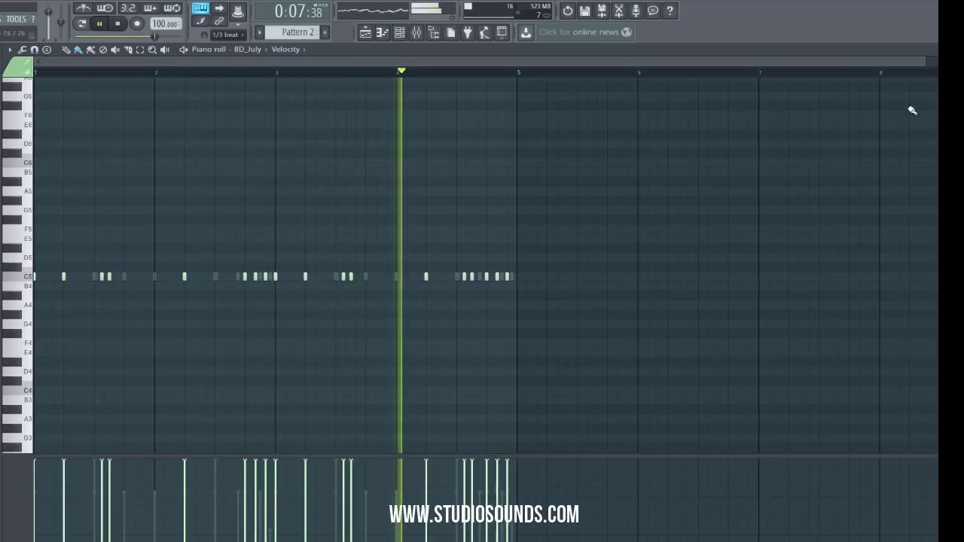
{"action": "left_click", "coordinate": [932, 50]}
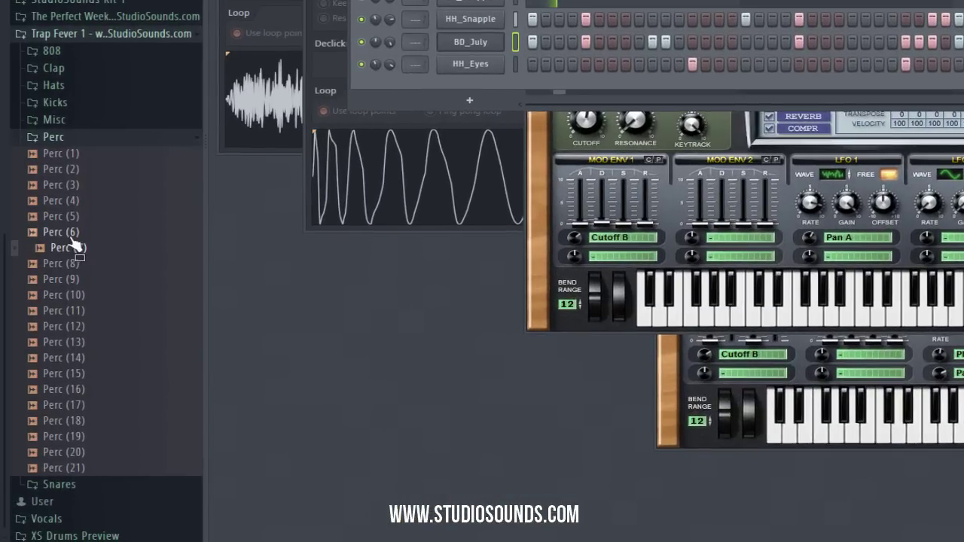
- Audition the Perc and Hats samples of the Trap Fever 1 kit and add Hat (4) as a new channel
{"action": "left_click_drag", "start_coordinate": [73, 239], "coordinate": [81, 249]}
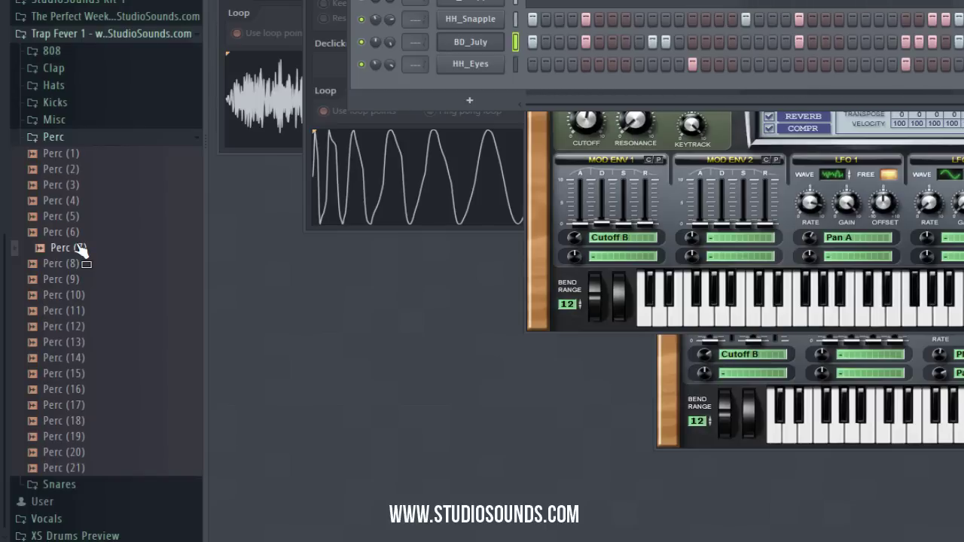
{"action": "left_click_drag", "start_coordinate": [78, 257], "coordinate": [72, 348]}
{"action": "left_click_drag", "start_coordinate": [81, 433], "coordinate": [79, 402]}
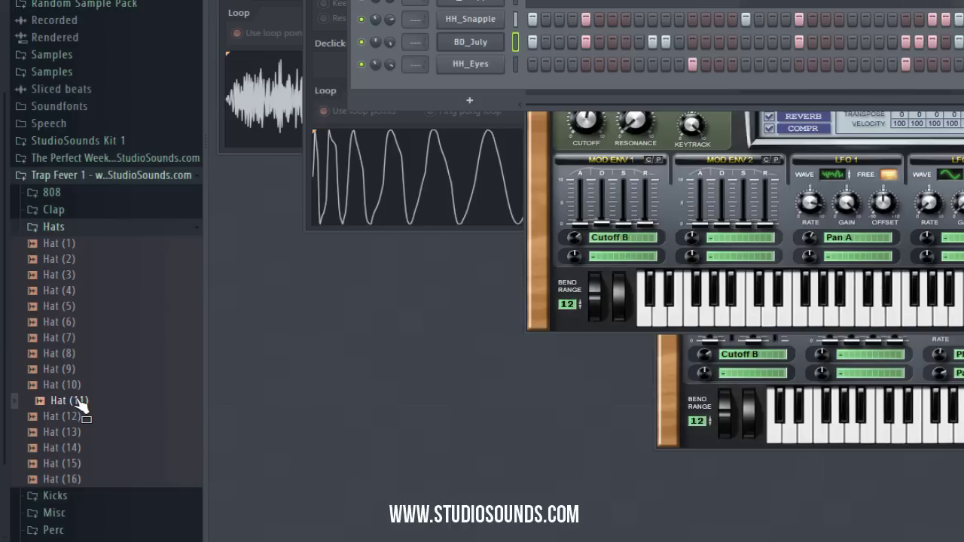
{"action": "left_click_drag", "start_coordinate": [75, 422], "coordinate": [76, 438]}
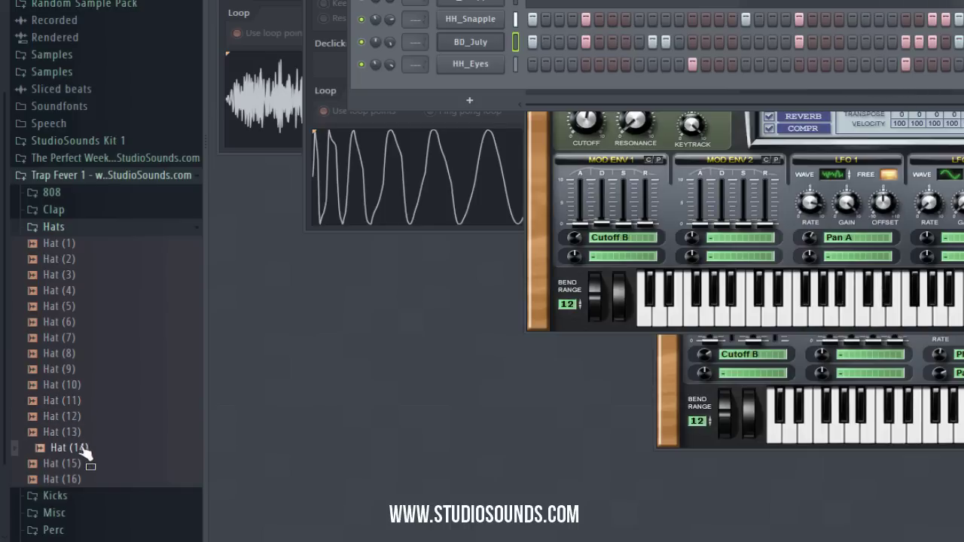
{"action": "left_click_drag", "start_coordinate": [88, 479], "coordinate": [79, 294]}
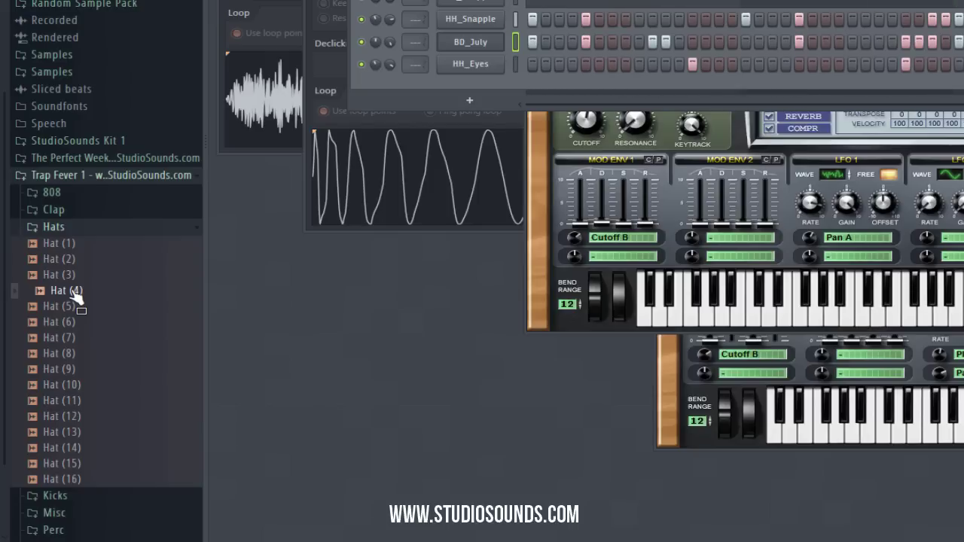
{"action": "left_click_drag", "start_coordinate": [78, 299], "coordinate": [663, 106]}
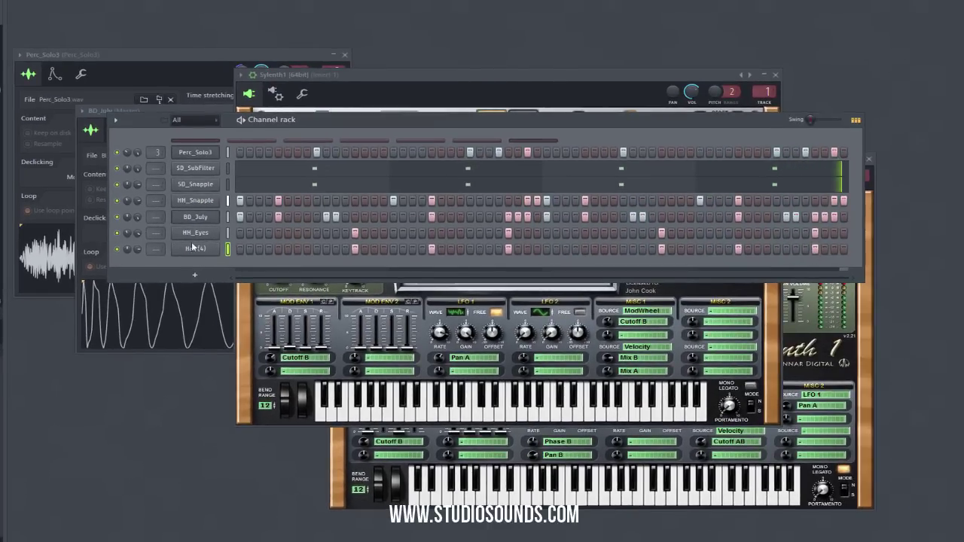
- In the piano roll, transpose the Hat (4) notes to G4 and raise those on beat 2 of bars 2 and 4 to A#4
{"action": "right_click", "coordinate": [193, 247]}
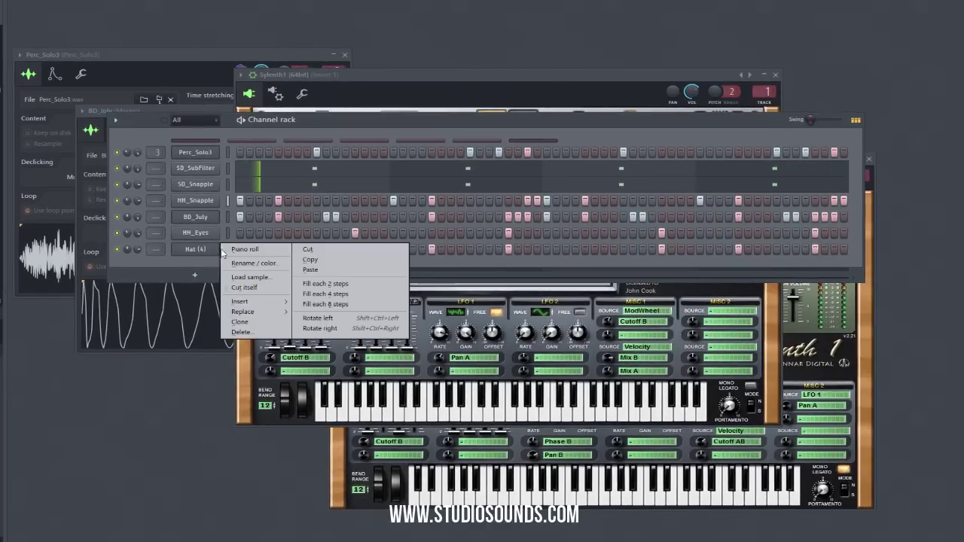
{"action": "left_click", "coordinate": [248, 252]}
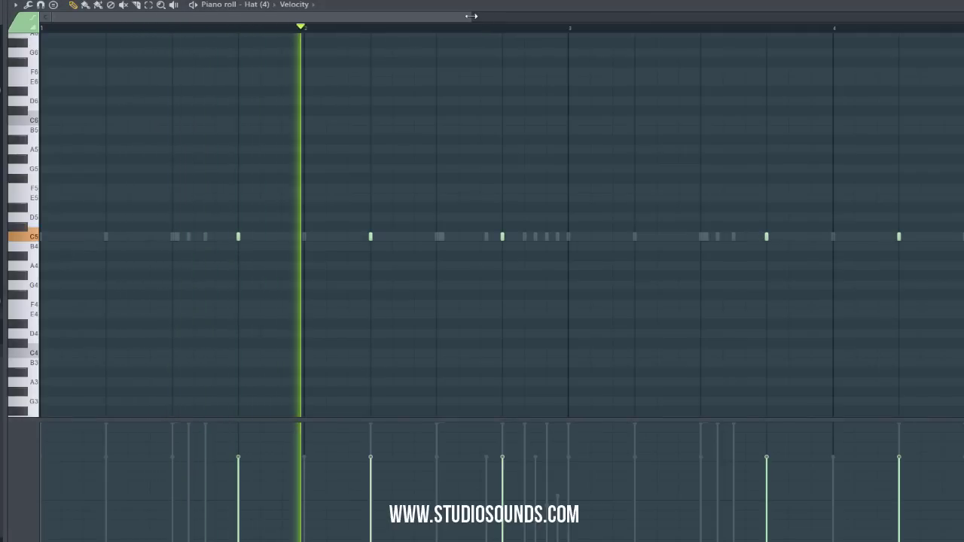
{"action": "left_click_drag", "start_coordinate": [473, 17], "coordinate": [862, 17]}
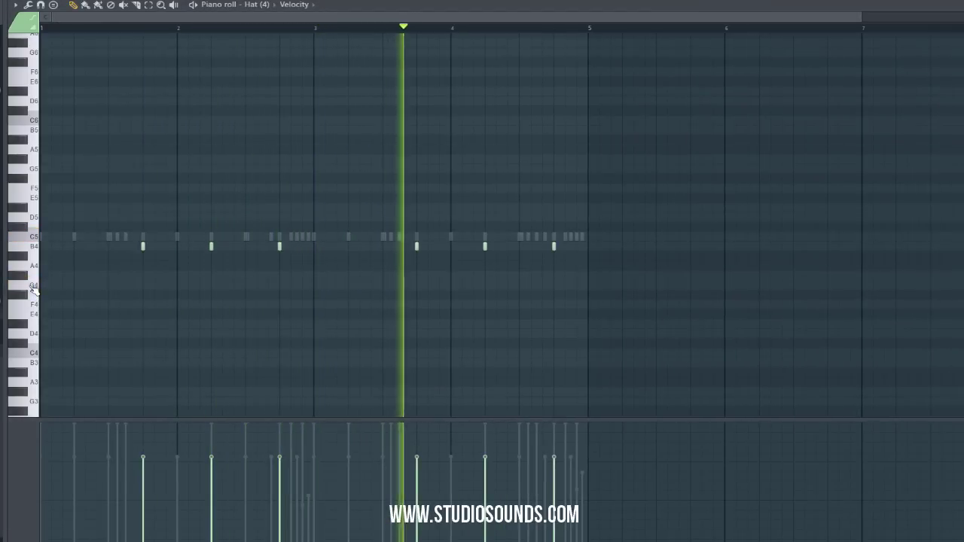
{"action": "left_click", "coordinate": [33, 287]}
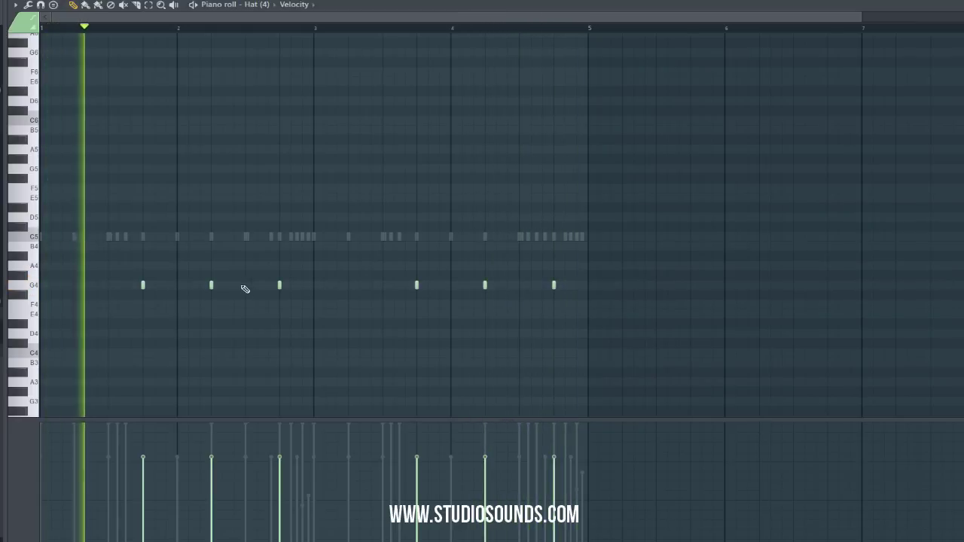
{"action": "left_click_drag", "start_coordinate": [211, 284], "coordinate": [208, 252]}
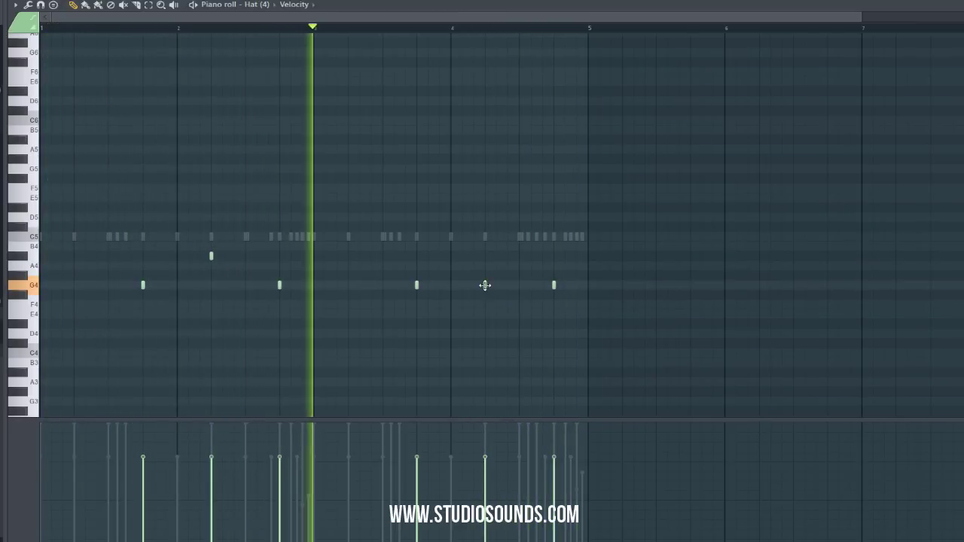
{"action": "left_click_drag", "start_coordinate": [485, 284], "coordinate": [484, 256]}
- Show note pan for Hat (4) and pan its six notes alternately left and right, starting left
{"action": "left_click", "coordinate": [38, 449]}
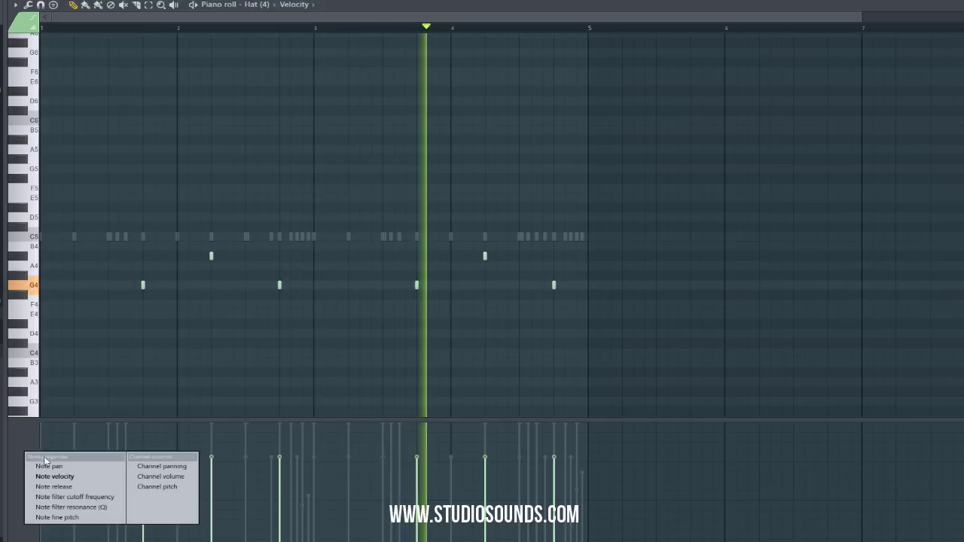
{"action": "left_click", "coordinate": [49, 460]}
{"action": "left_click", "coordinate": [279, 532]}
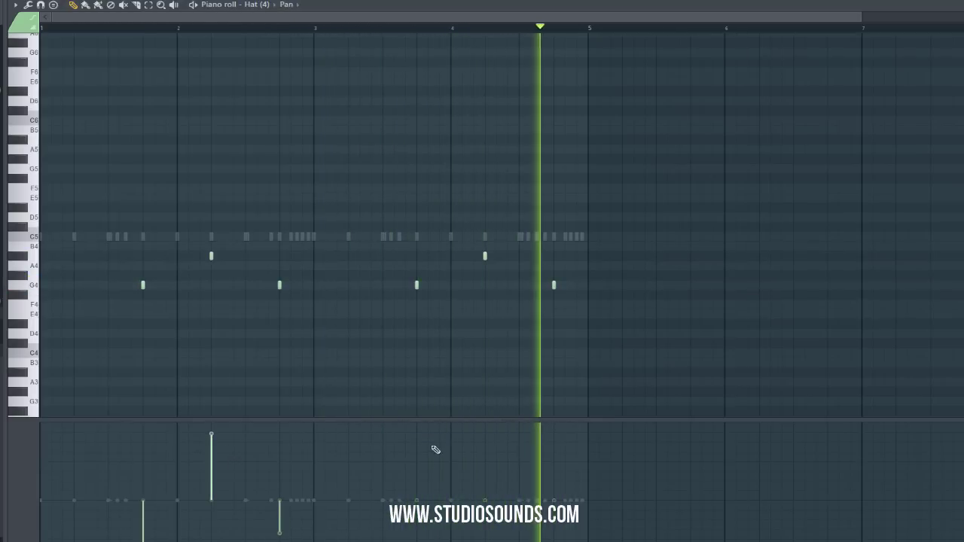
{"action": "left_click", "coordinate": [416, 439]}
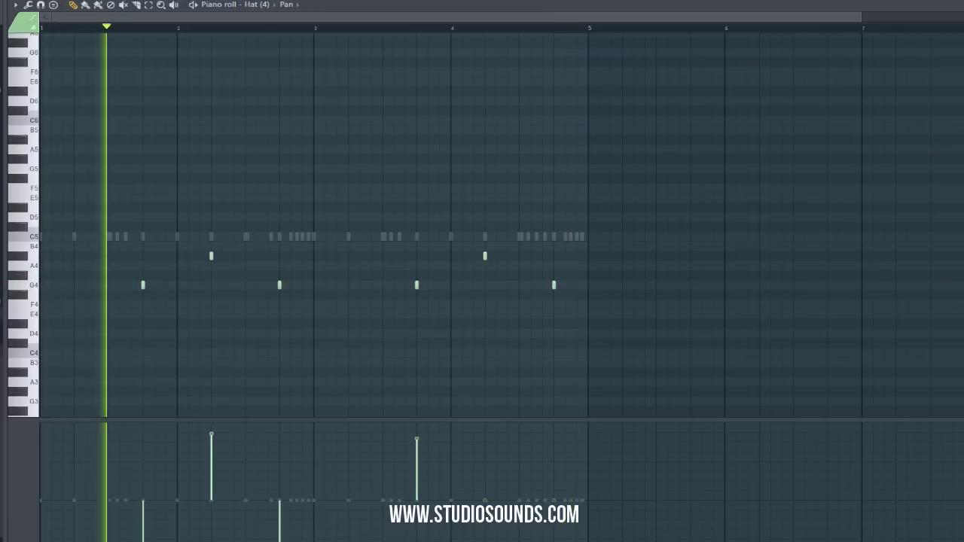
{"action": "left_click", "coordinate": [485, 537]}
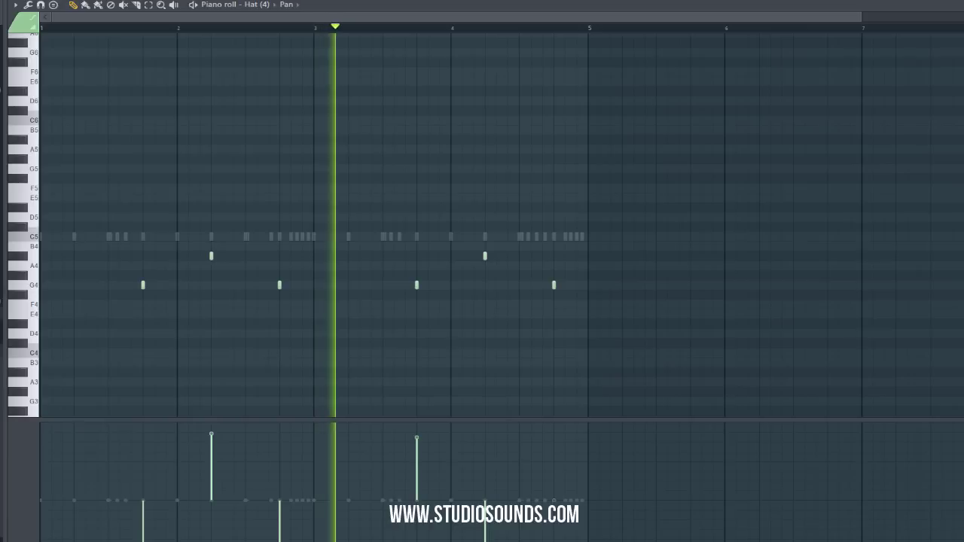
{"action": "left_click", "coordinate": [556, 438]}
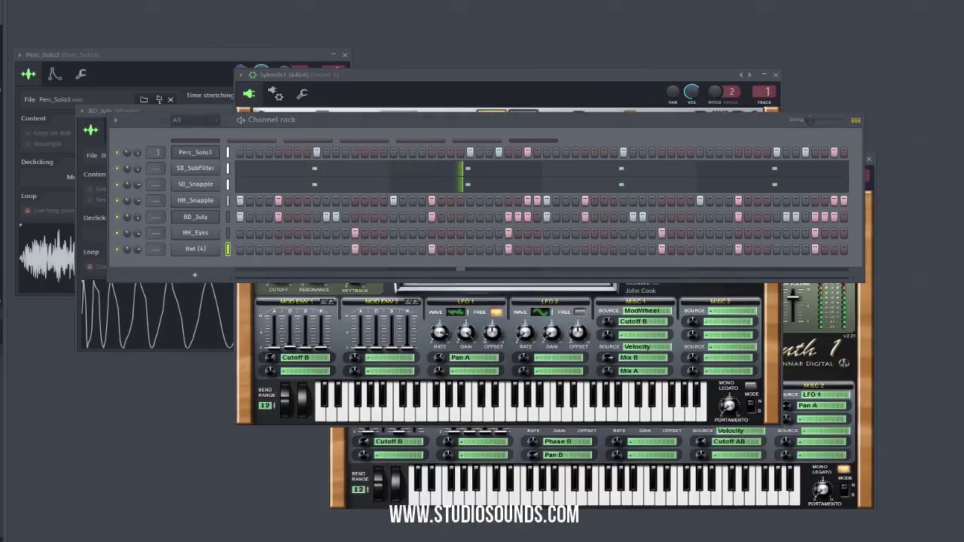
- Add the Hat (11) sample as a new channel and place one low note at the start of bar 1 in its piano roll
{"action": "left_click_drag", "start_coordinate": [1, 301], "coordinate": [211, 266]}
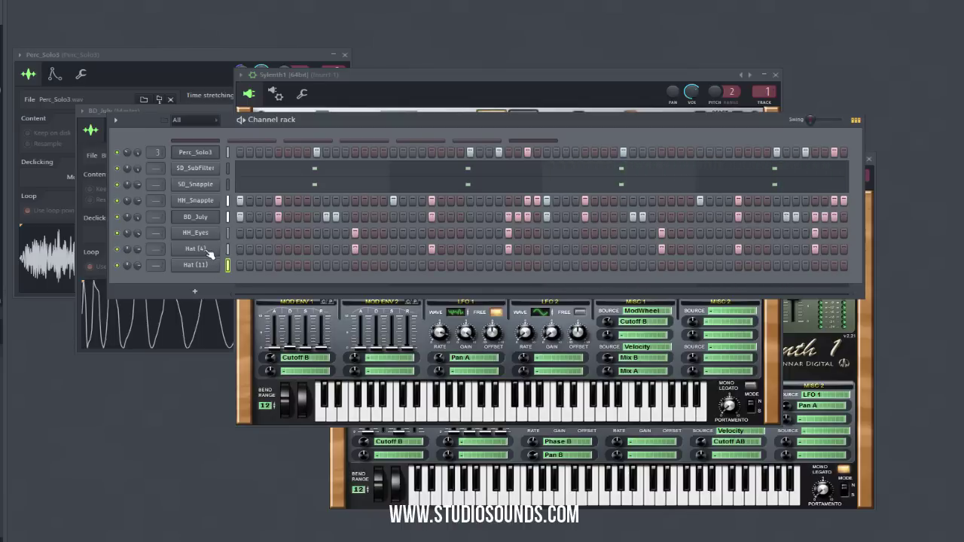
{"action": "right_click", "coordinate": [209, 267]}
{"action": "left_click", "coordinate": [230, 273]}
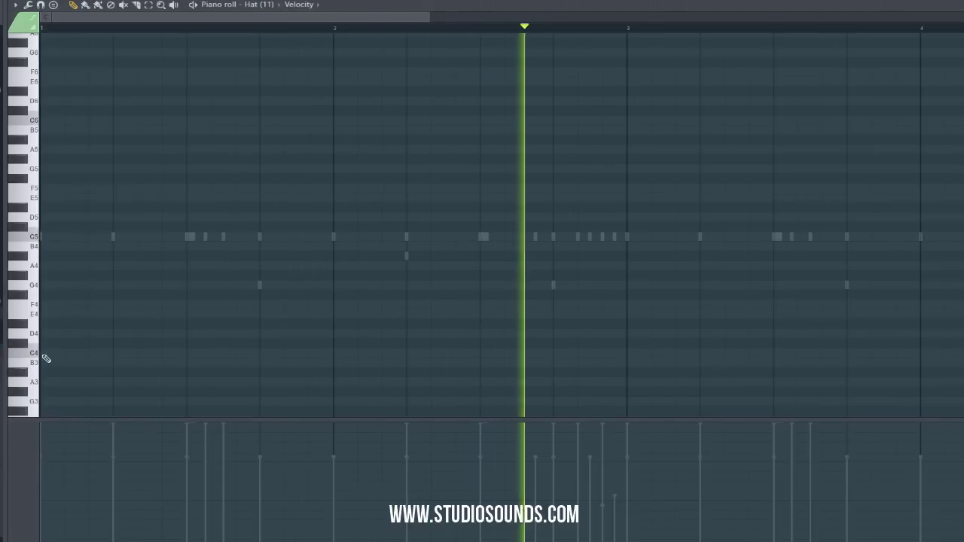
{"action": "left_click", "coordinate": [962, 5]}
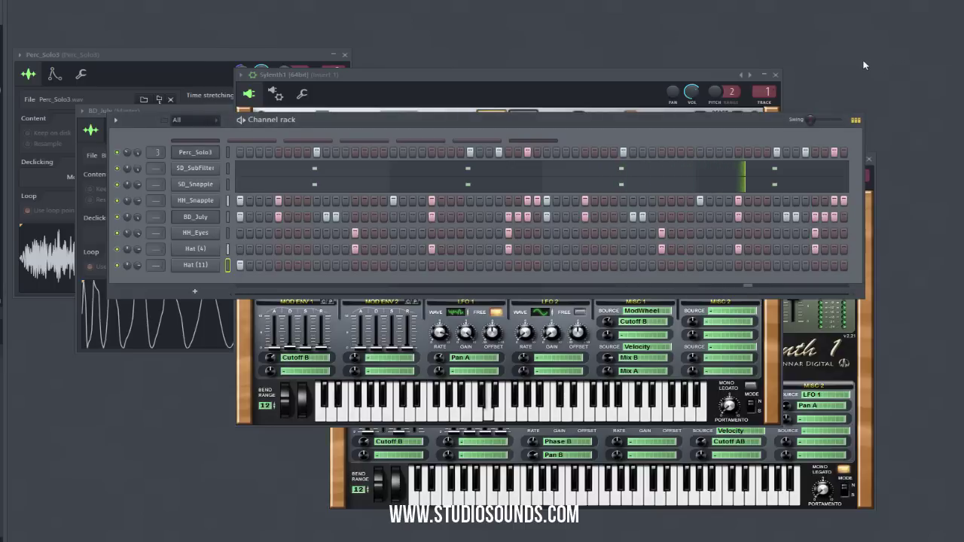
- Close the open Sylenth1, Perc_Solo3, BD_July and Fruity Reeverb 2 windows around the channel rack
{"action": "left_click", "coordinate": [777, 75]}
{"action": "left_click", "coordinate": [870, 159]}
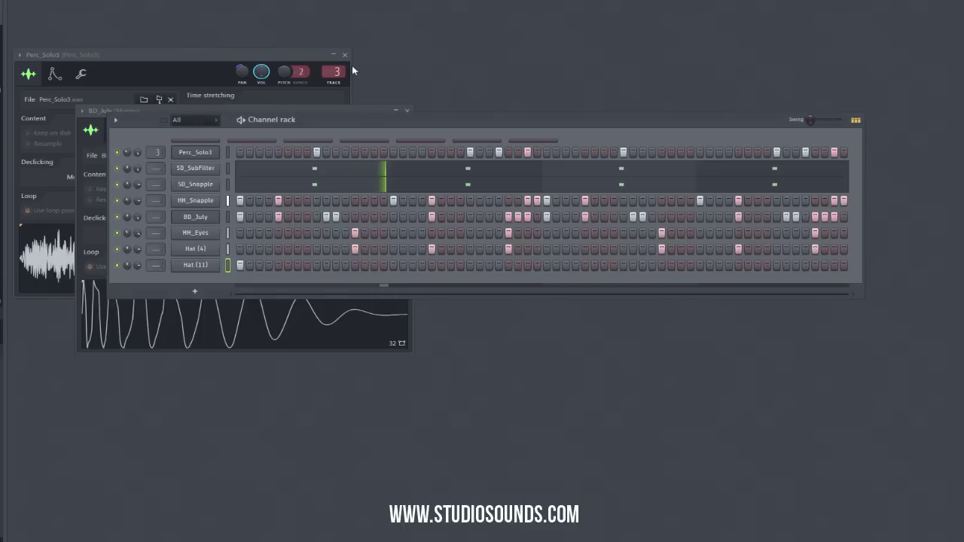
{"action": "left_click", "coordinate": [345, 54]}
{"action": "left_click", "coordinate": [407, 110]}
{"action": "left_click", "coordinate": [407, 113]}
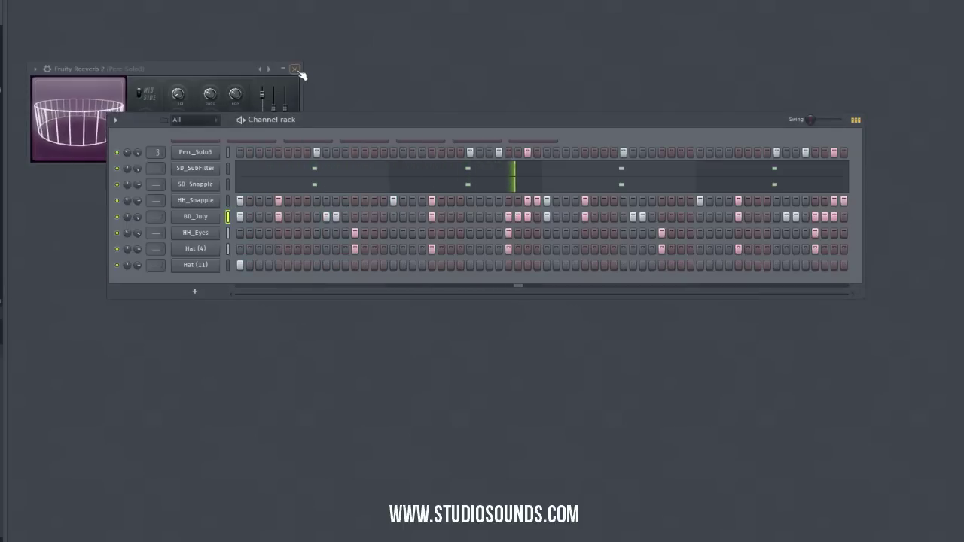
{"action": "left_click", "coordinate": [296, 69]}
- In the playlist, move the Pattern 2 clip on Track 2 to start at bar 5 and play the song
{"action": "key", "text": "F5"}
{"action": "left_click", "coordinate": [205, 110], "text": "ctrl"}
{"action": "left_click_drag", "start_coordinate": [193, 81], "coordinate": [450, 83]}
{"action": "left_click", "coordinate": [227, 1]}
{"action": "left_click", "coordinate": [228, 14]}
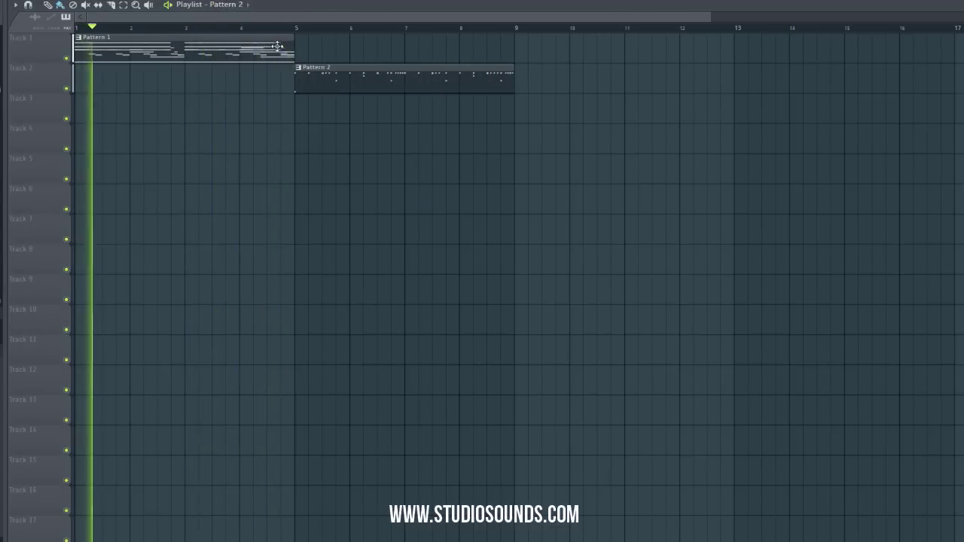
- Place further Pattern 1 clips on Track 1 at bars 5 and 9, and move the Pattern 2 clip to bar 9
{"action": "left_click", "coordinate": [277, 47]}
{"action": "left_click", "coordinate": [304, 56]}
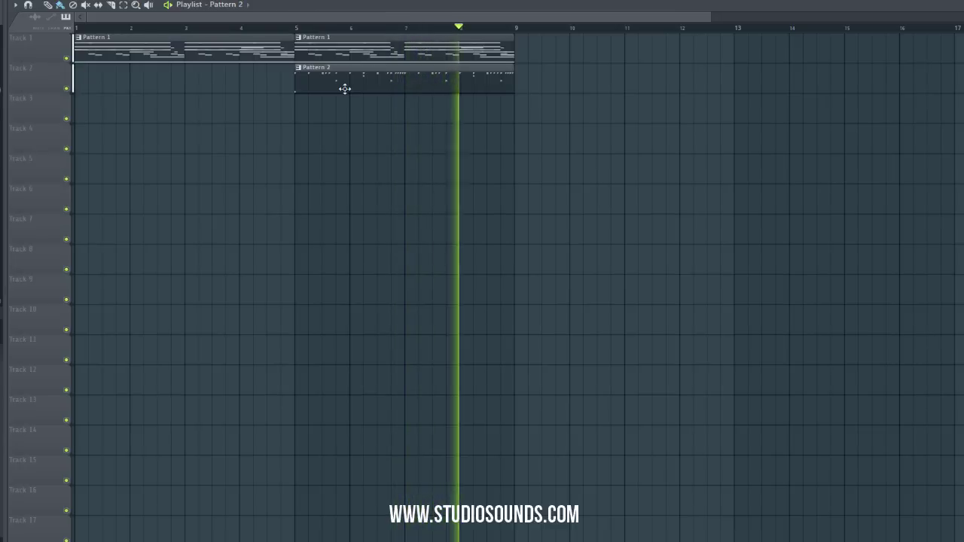
{"action": "left_click", "coordinate": [520, 48]}
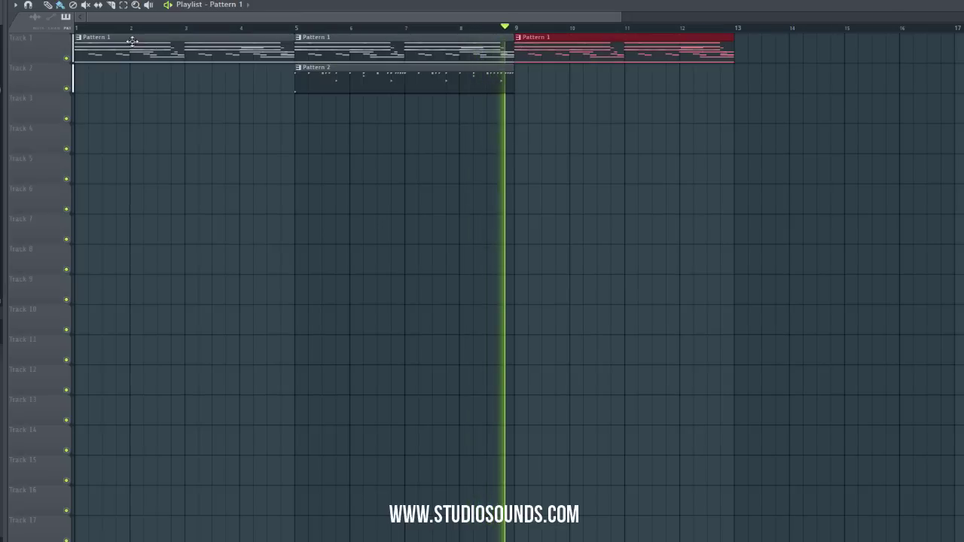
{"action": "left_click_drag", "start_coordinate": [352, 79], "coordinate": [574, 78]}
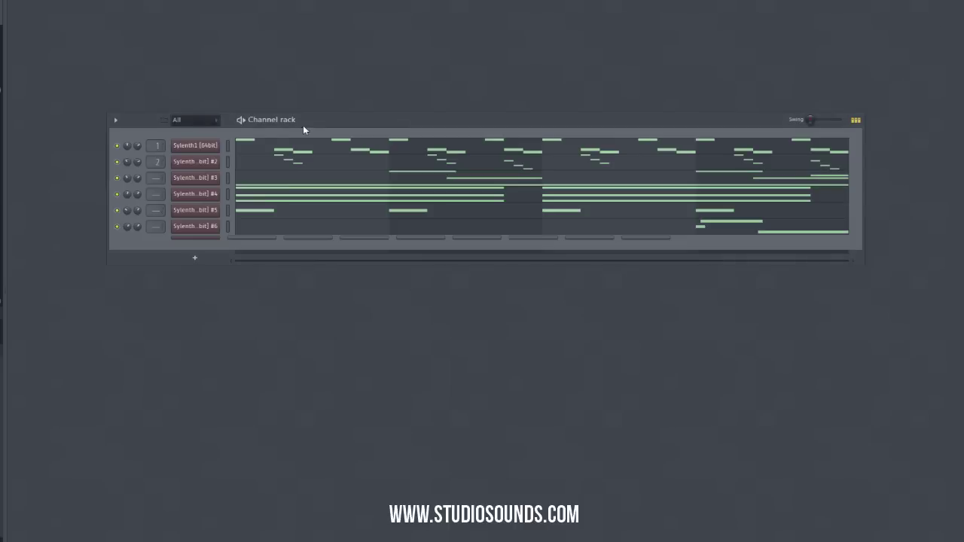
- In Pattern 3, based on Pattern 1, cut the notes of Sylenth1 #3 and #6, and loop playlist bars 9 to 12
{"action": "double_click", "coordinate": [229, 144]}
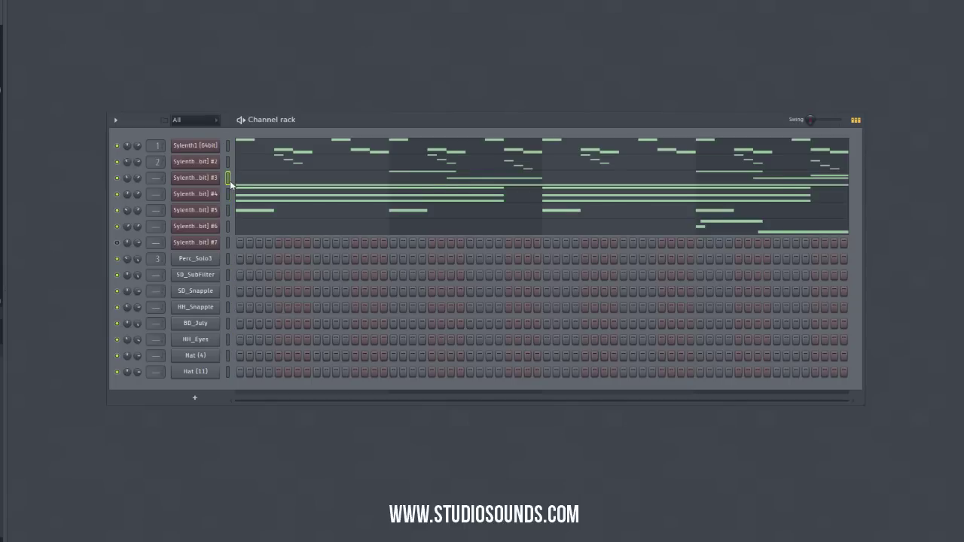
{"action": "key", "text": "ctrl+x"}
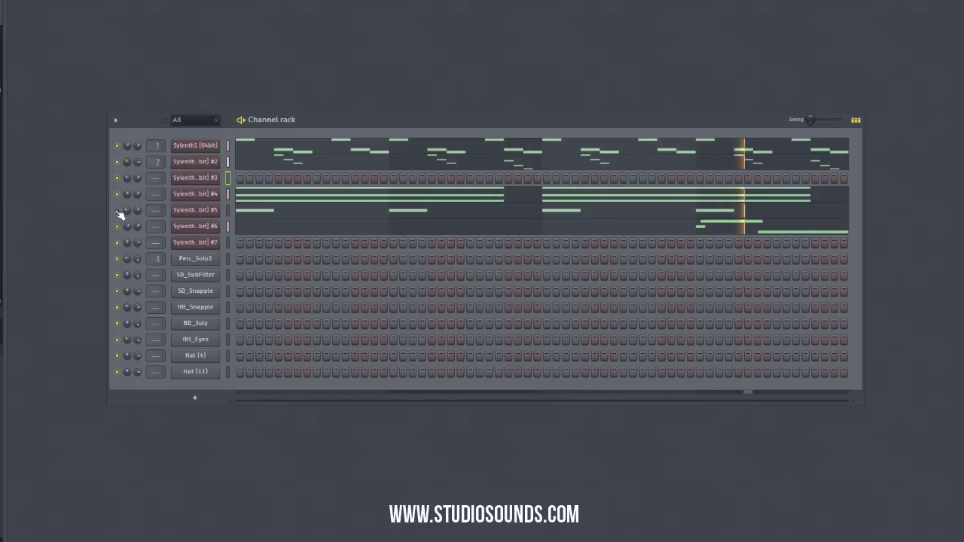
{"action": "key", "text": "ctrl+x"}
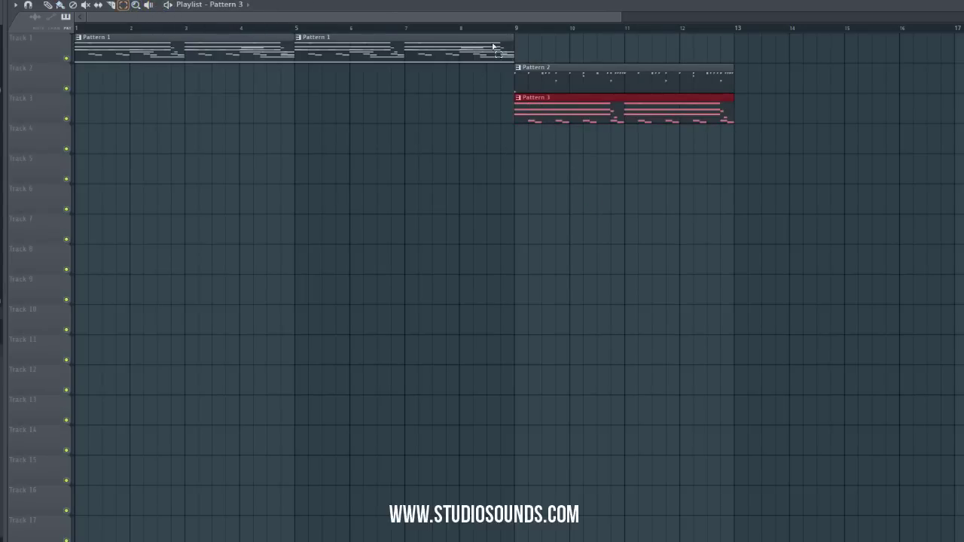
{"action": "left_click_drag", "start_coordinate": [730, 28], "coordinate": [517, 28]}
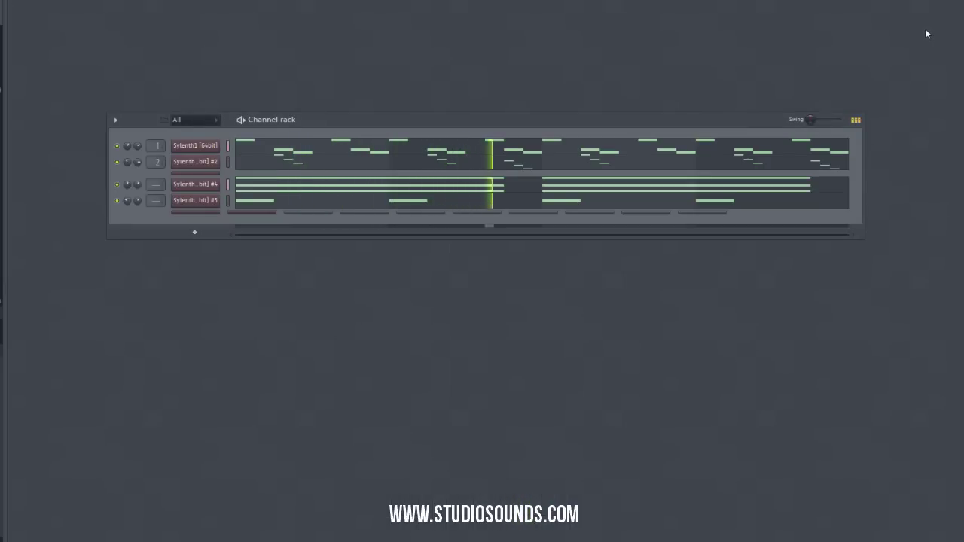
- Add the 808_Dist2_F sample as a new channel below Hat (11) and set it to cut itself
{"action": "double_click", "coordinate": [226, 147]}
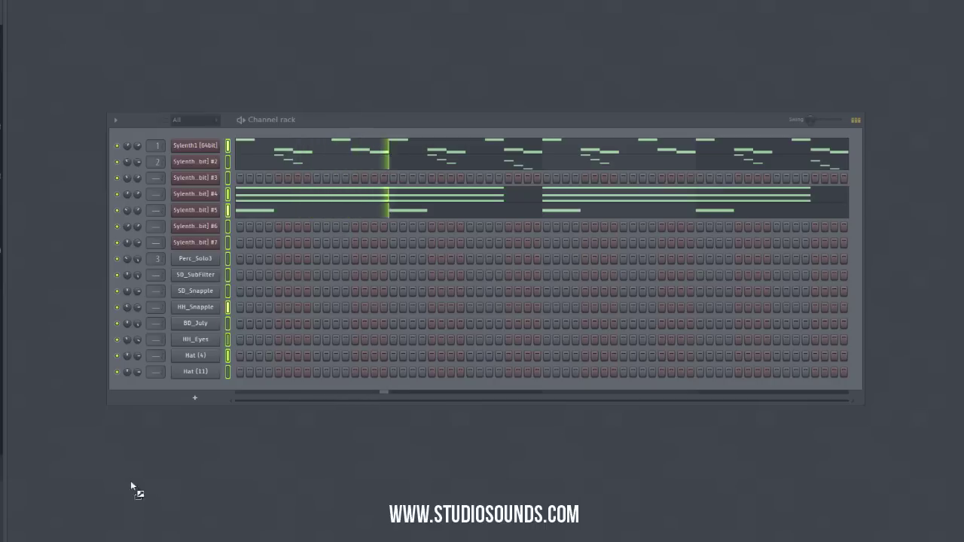
{"action": "left_click_drag", "start_coordinate": [213, 393], "coordinate": [215, 392]}
{"action": "right_click", "coordinate": [215, 387]}
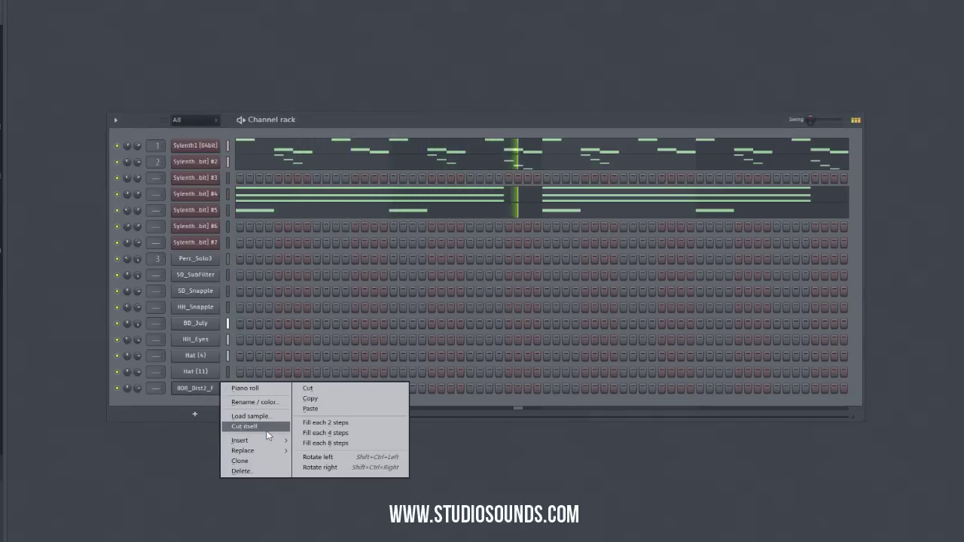
{"action": "left_click", "coordinate": [265, 428]}
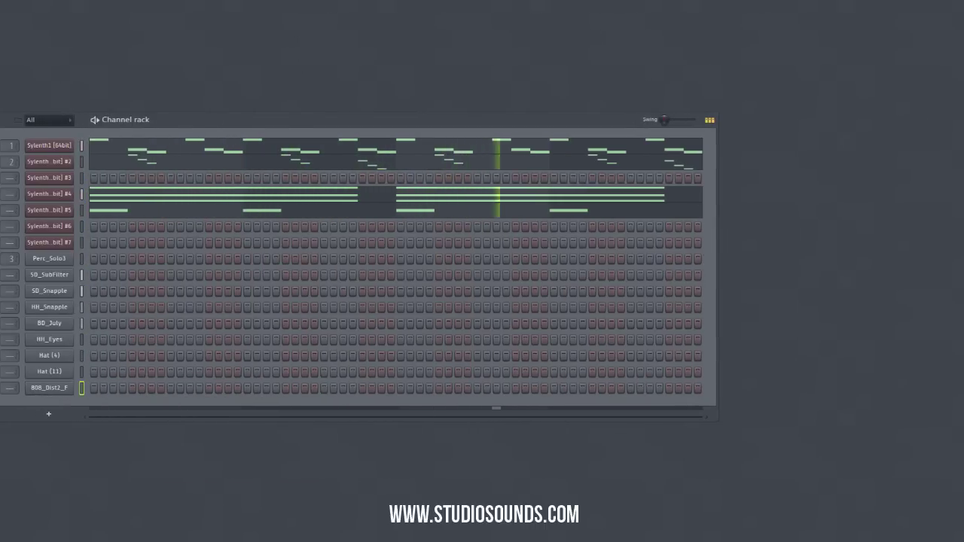
- Switch to empty Pattern 4, add an 808_Dist2_F hit on the first step, and place the pattern's clip on Track 4 near bar 9
{"action": "key", "text": "KP_Subtract"}
{"action": "key", "text": "KP_Subtract"}
{"action": "key", "text": "KP_Subtract"}
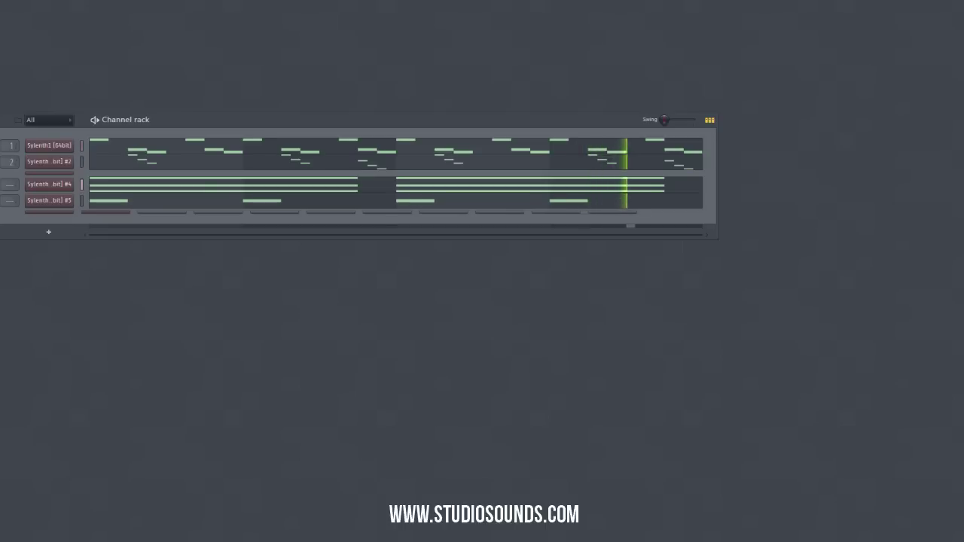
{"action": "key", "text": "KP_Subtract"}
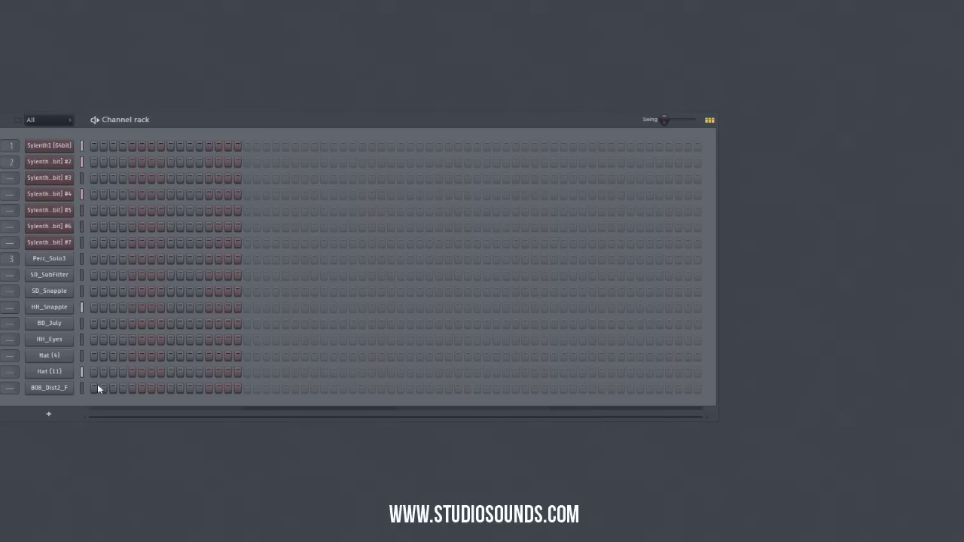
{"action": "key", "text": "F5"}
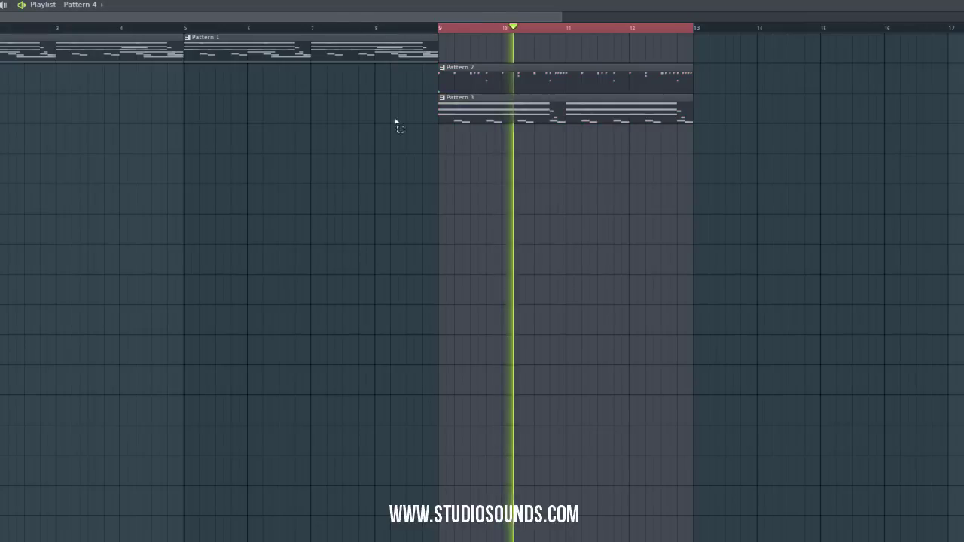
{"action": "left_click", "coordinate": [449, 139]}
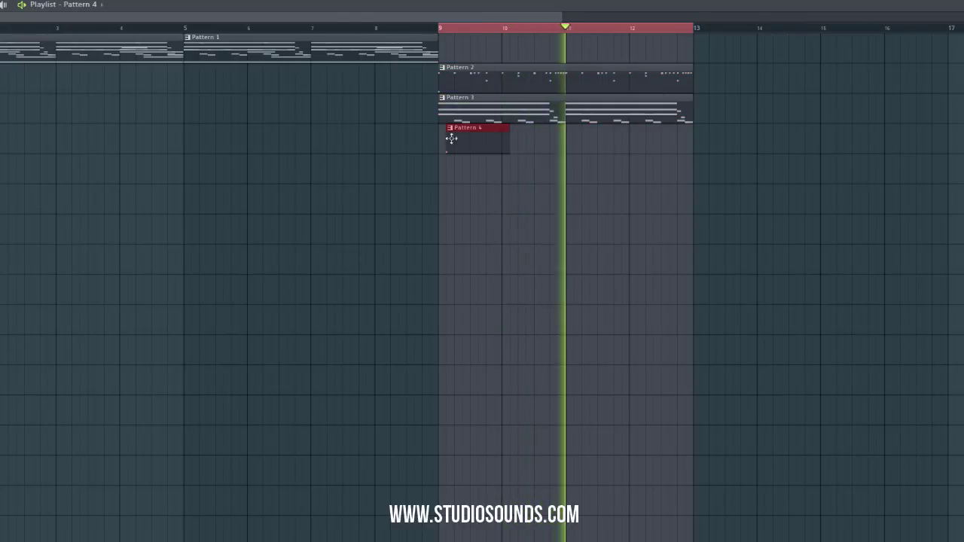
{"action": "key", "text": "F6"}
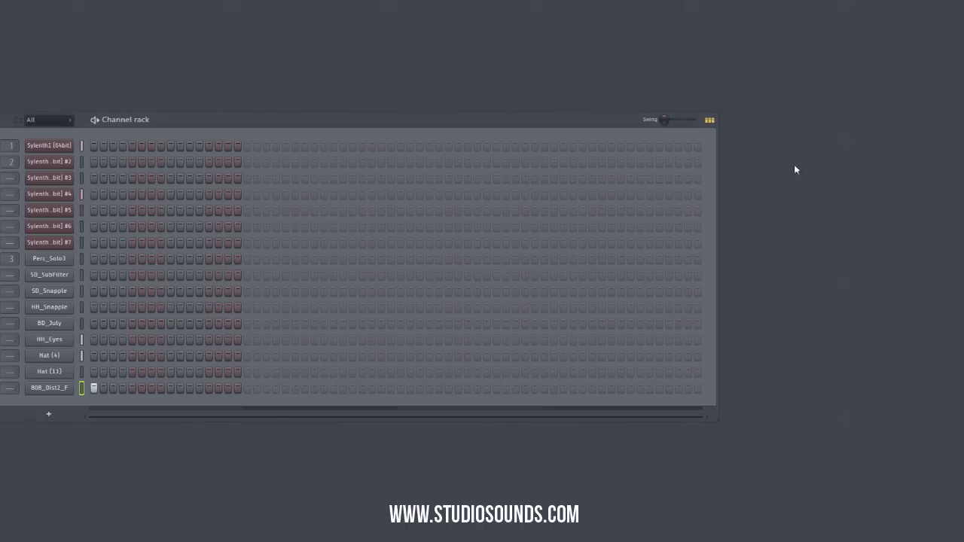
- In the 808_Dist2_F piano roll, add a short F#5 note at the start of bar 3
{"action": "right_click", "coordinate": [70, 386]}
{"action": "left_click", "coordinate": [109, 389]}
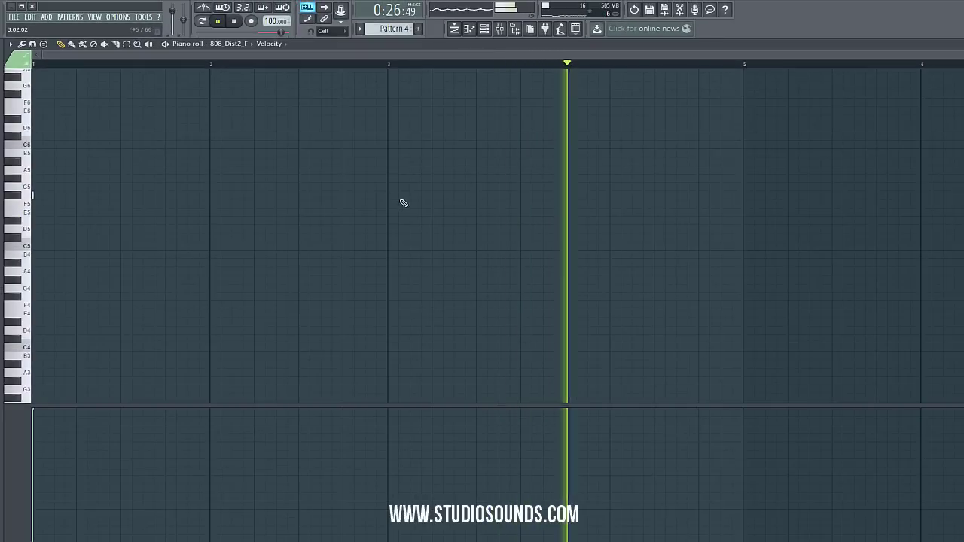
{"action": "left_click", "coordinate": [388, 196]}
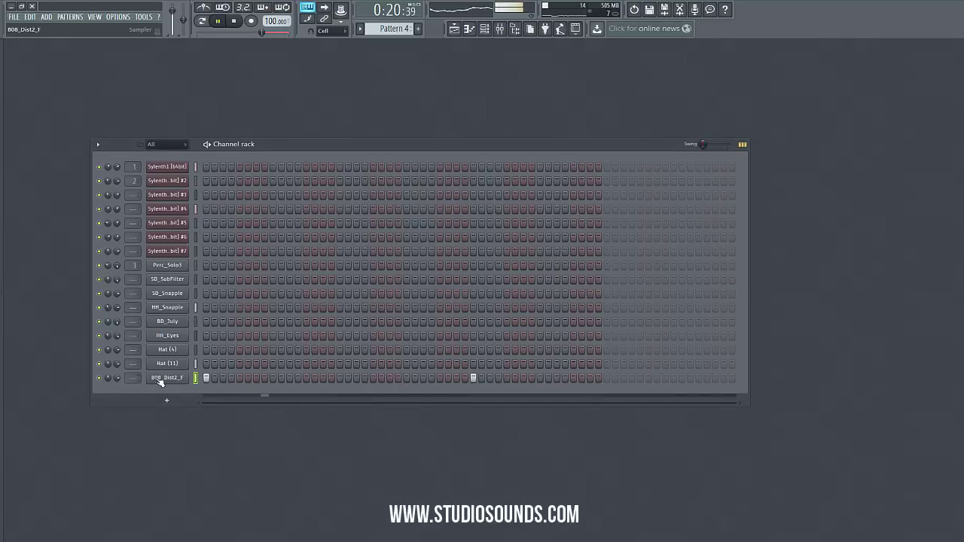
- Examine the root note in the miscellaneous settings of the 808_Dist2_F channel
{"action": "left_click", "coordinate": [160, 379]}
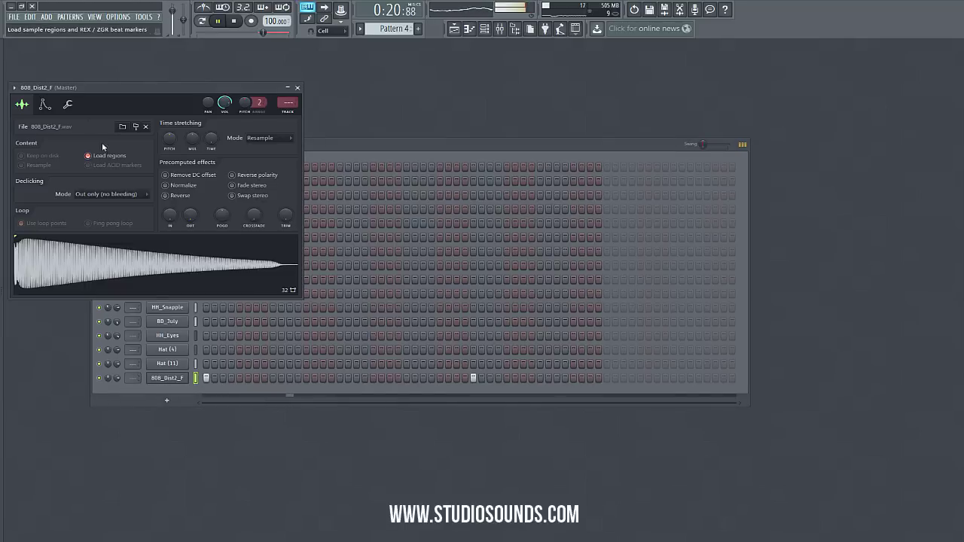
{"action": "left_click", "coordinate": [67, 104]}
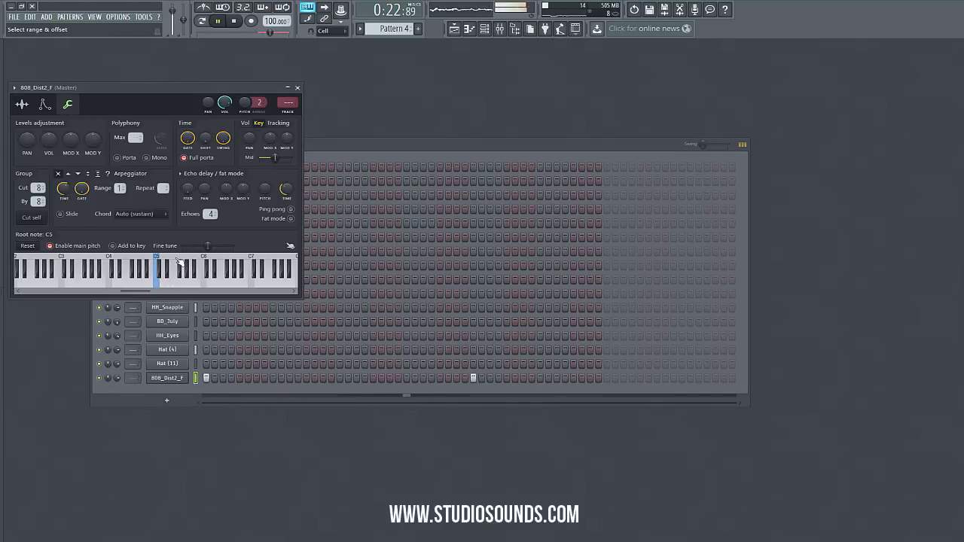
{"action": "left_click", "coordinate": [299, 89]}
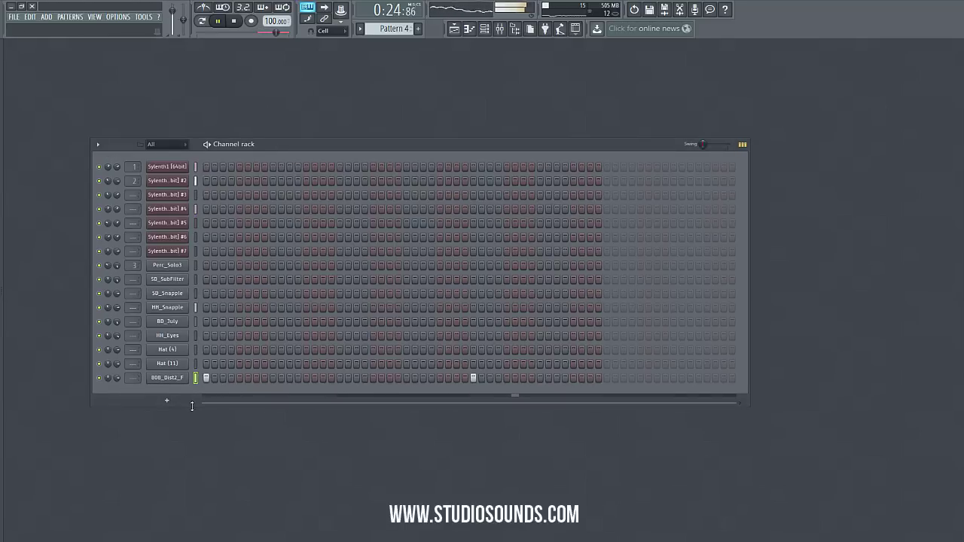
- In the 808_Dist2_F piano roll, place a short F#6 note and a one-beat F#5 slide note at the start of bar 1
{"action": "right_click", "coordinate": [187, 377]}
{"action": "left_click", "coordinate": [211, 377]}
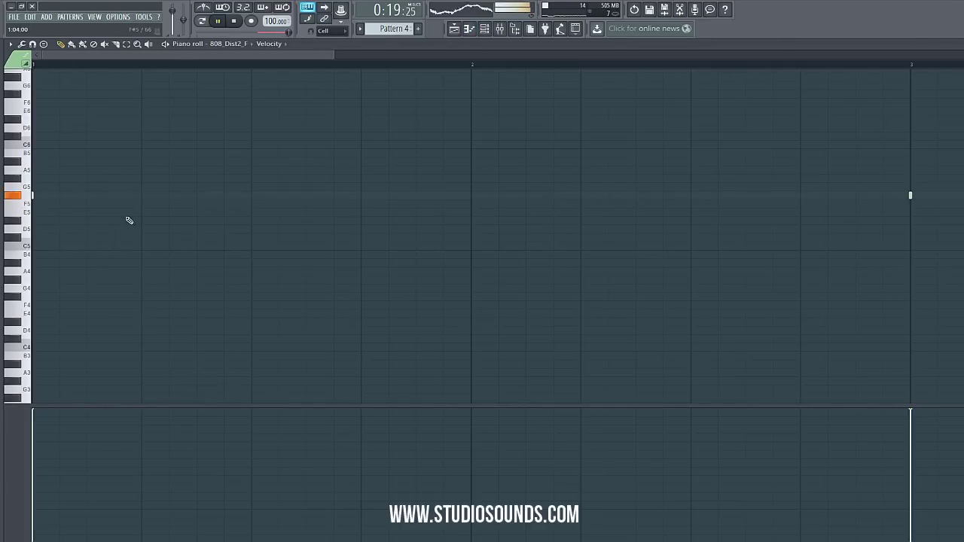
{"action": "scroll", "coordinate": [55, 276], "scroll_direction": "up", "scroll_amount": 3}
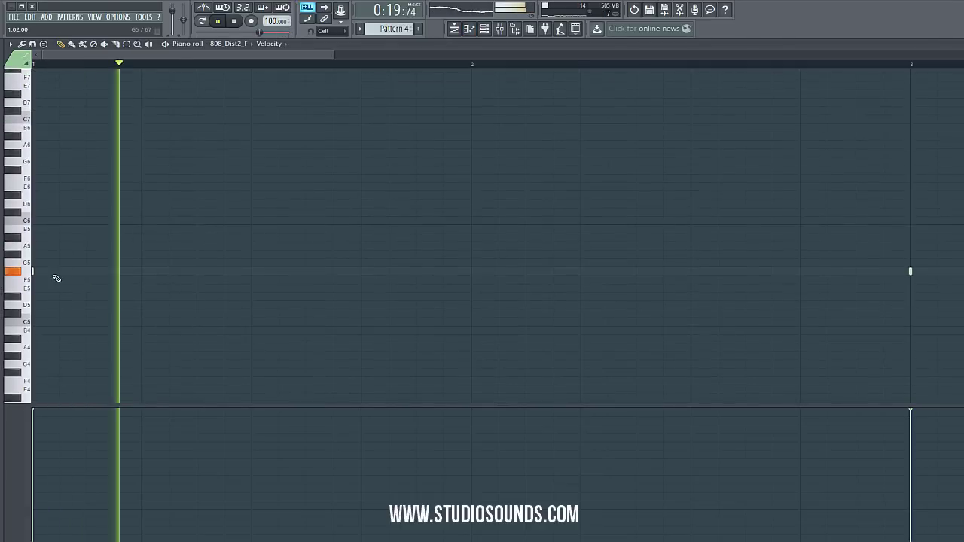
{"action": "left_click", "coordinate": [34, 170]}
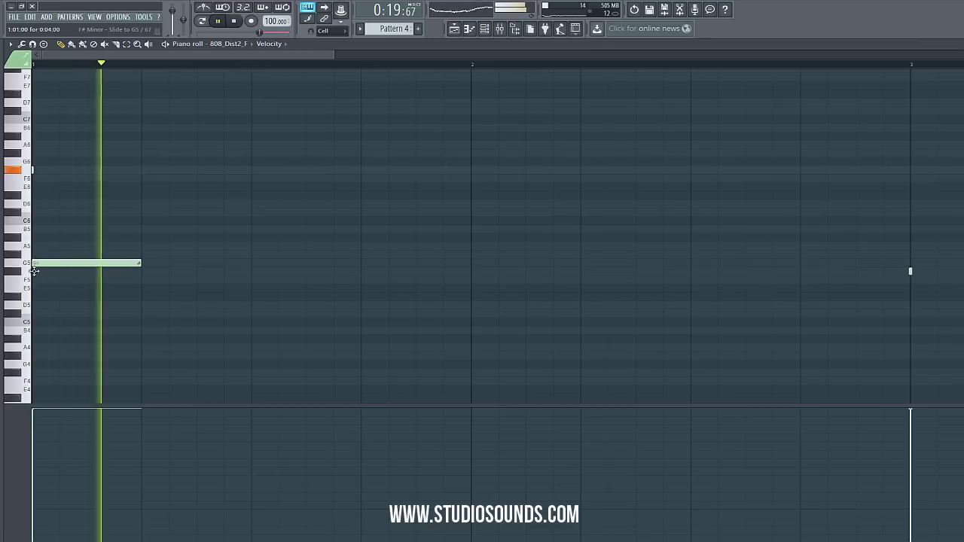
{"action": "left_click_drag", "start_coordinate": [34, 272], "coordinate": [35, 272]}
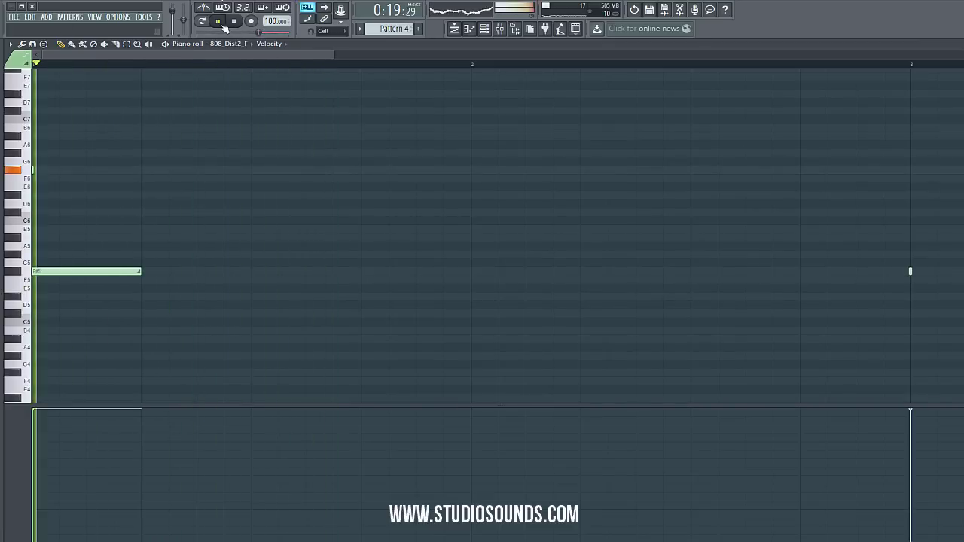
- Add short F#6 notes on beat 2 of bars 1, 3 and 4 and at the start of bar 2, checking them in playback
{"action": "left_click", "coordinate": [234, 22]}
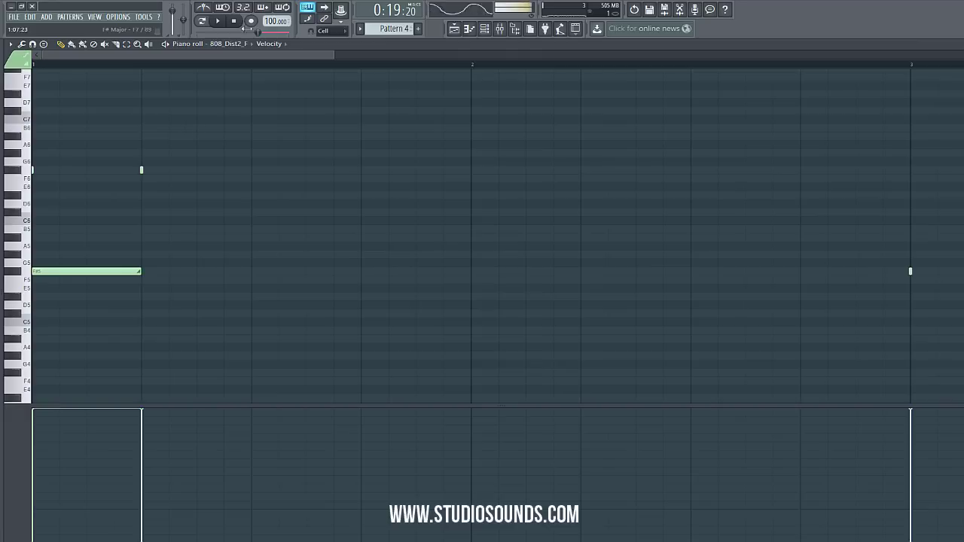
{"action": "left_click", "coordinate": [218, 22]}
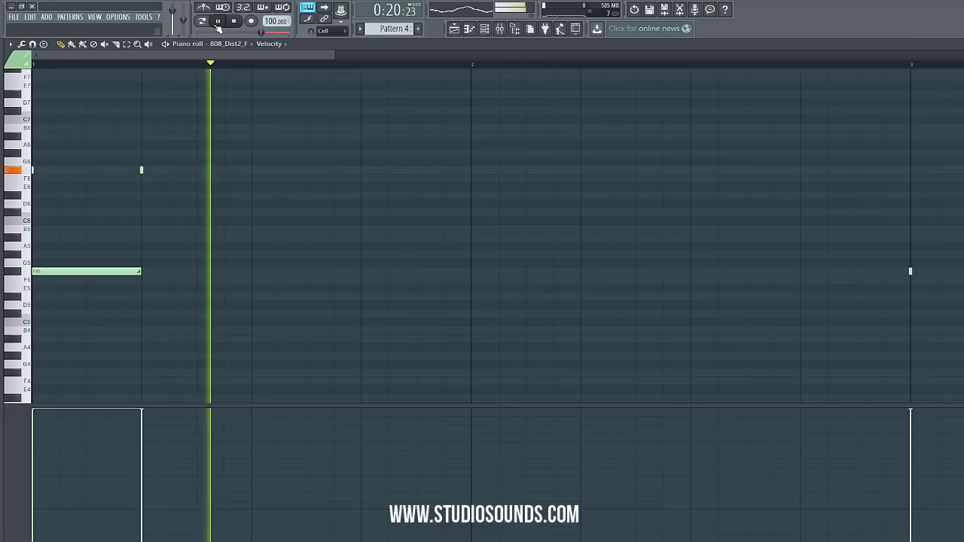
{"action": "left_click", "coordinate": [475, 170]}
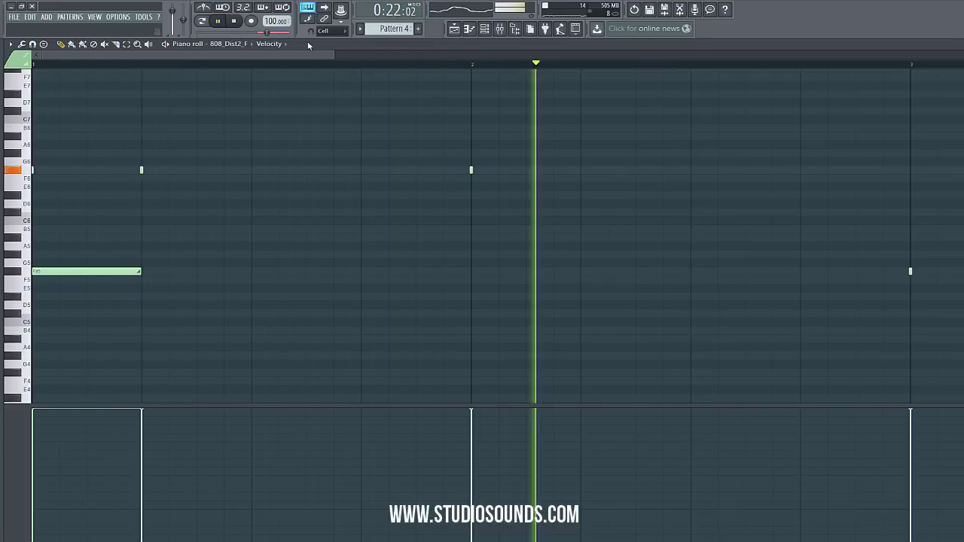
{"action": "left_click_drag", "start_coordinate": [333, 55], "coordinate": [633, 59]}
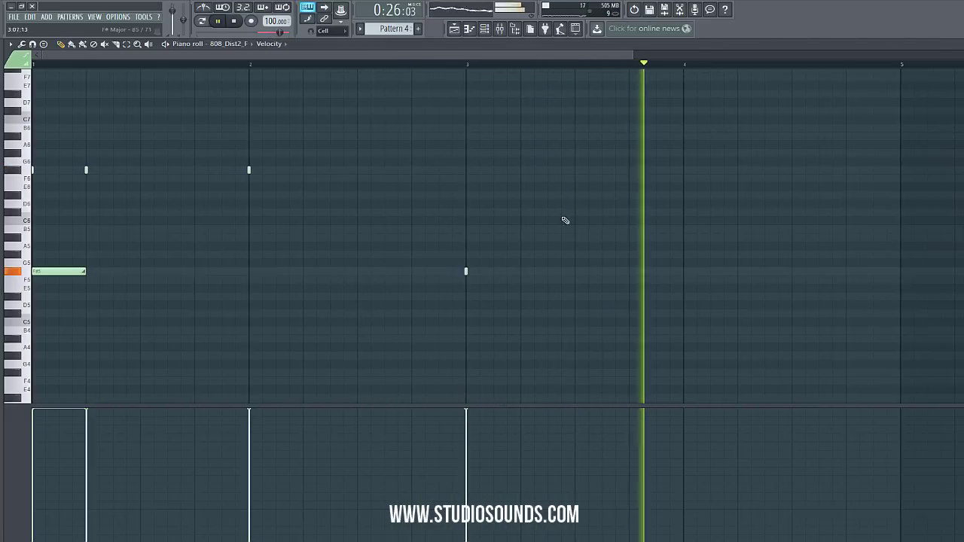
{"action": "left_click", "coordinate": [522, 170]}
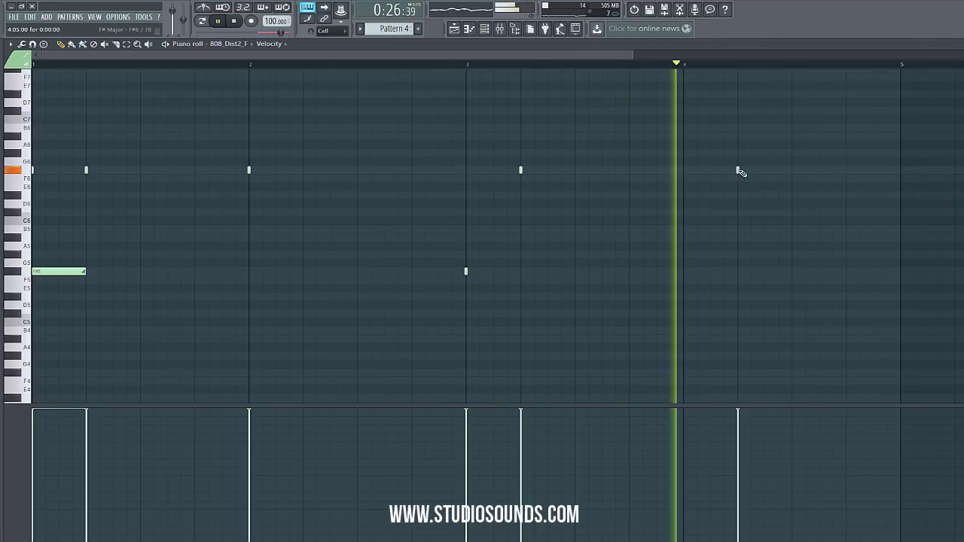
- Move the bar 4 F#6 note to the start of the bar and set the snap to 1/3 beat
{"action": "left_click", "coordinate": [684, 170]}
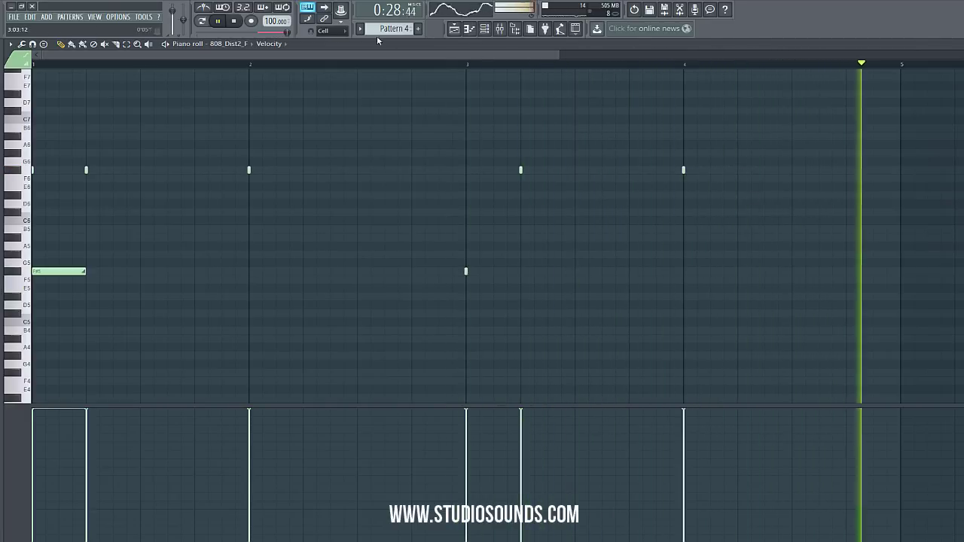
{"action": "left_click", "coordinate": [329, 31]}
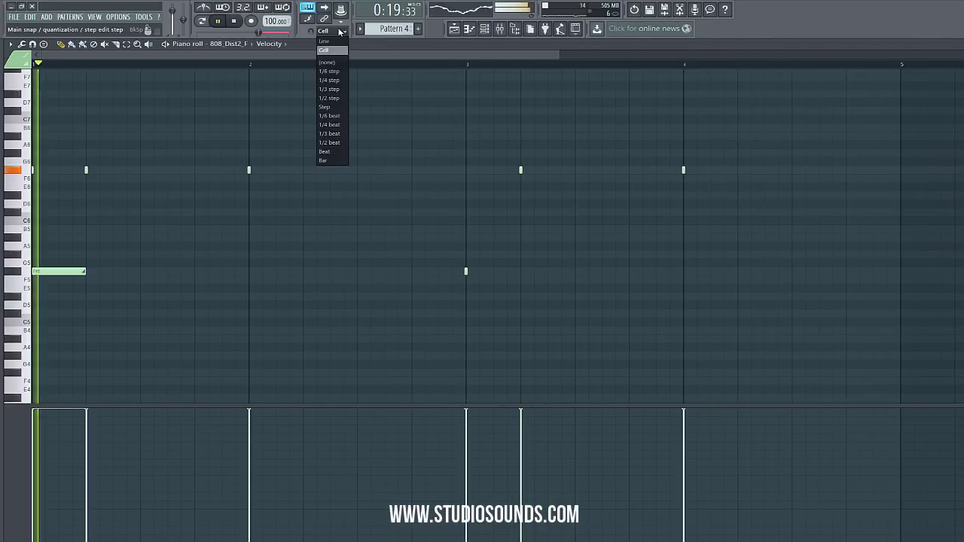
{"action": "left_click", "coordinate": [73, 45]}
- Paint three short C#6 notes, spaced a third of a beat apart, on beat 4 of bar 4
{"action": "left_click_drag", "start_coordinate": [558, 55], "coordinate": [959, 57]}
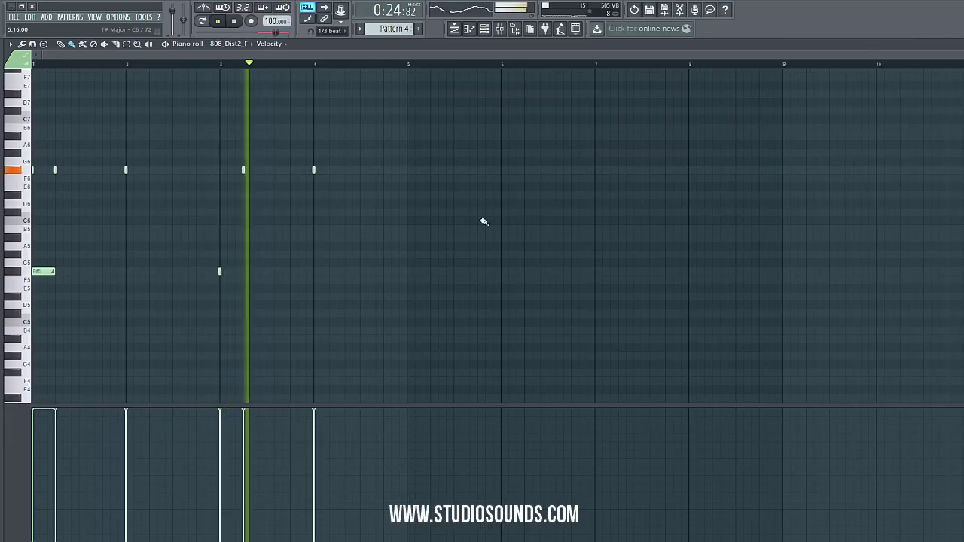
{"action": "left_click_drag", "start_coordinate": [385, 220], "coordinate": [400, 224]}
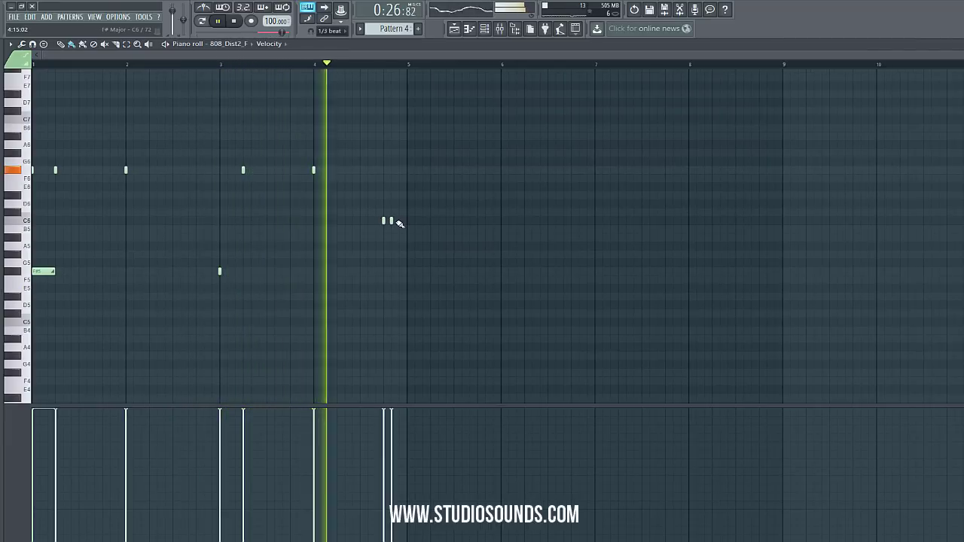
{"action": "left_click", "coordinate": [399, 222]}
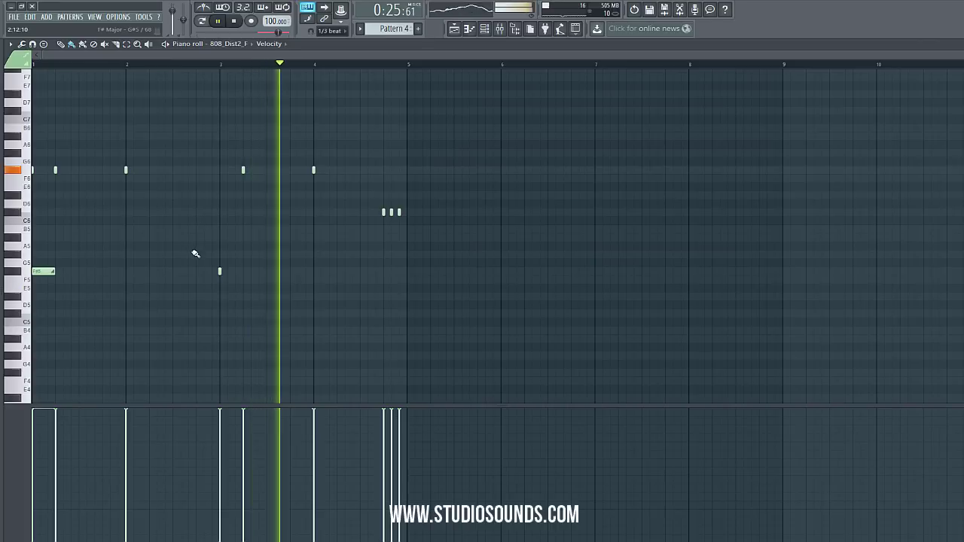
- Add a descending run of short B5, A5 and G#5 notes, a third of a beat apart, on beat 4 of bar 2
{"action": "left_click", "coordinate": [196, 211]}
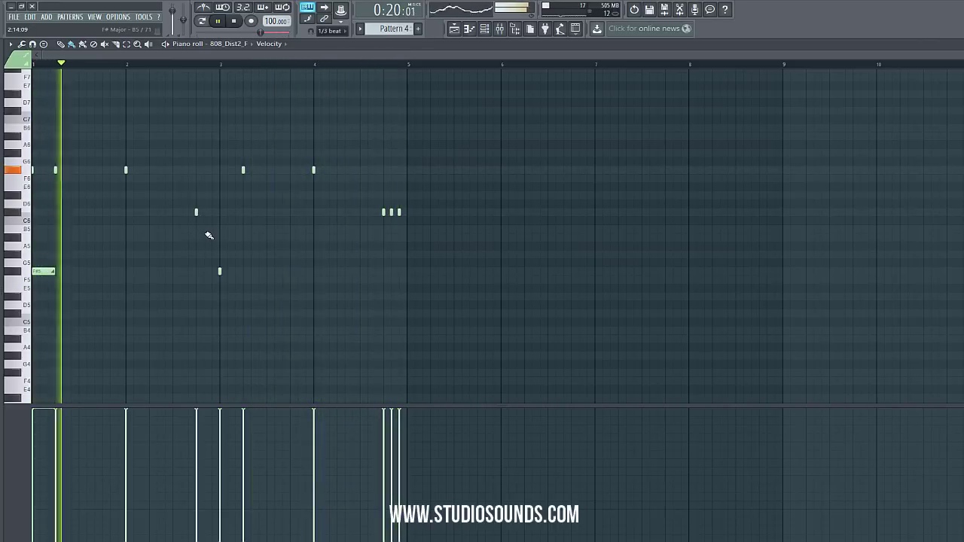
{"action": "left_click", "coordinate": [204, 229]}
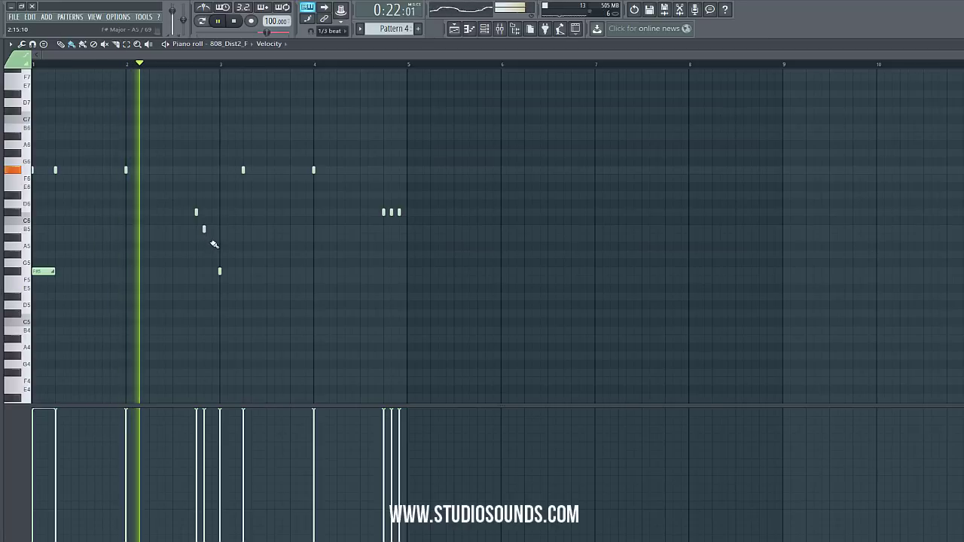
{"action": "left_click", "coordinate": [212, 237]}
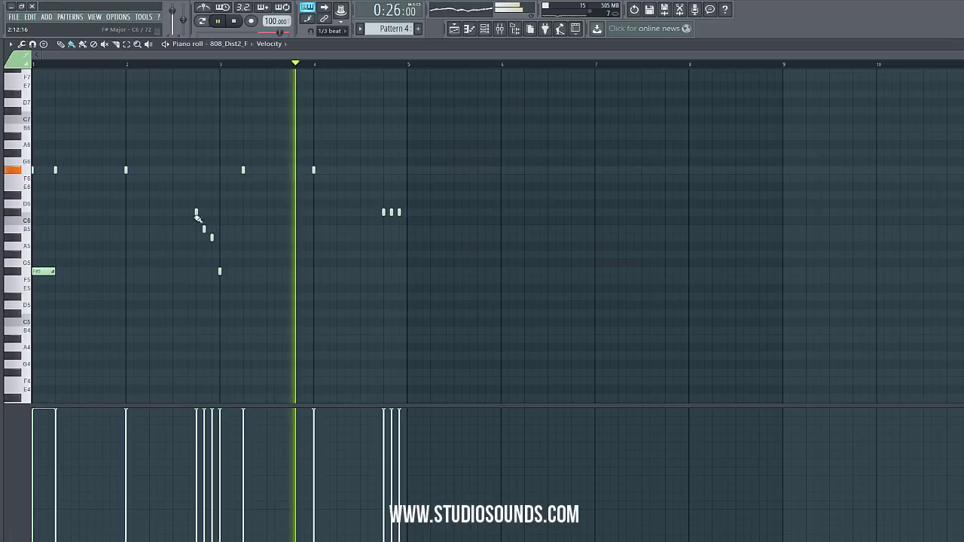
{"action": "left_click_drag", "start_coordinate": [196, 214], "coordinate": [213, 258]}
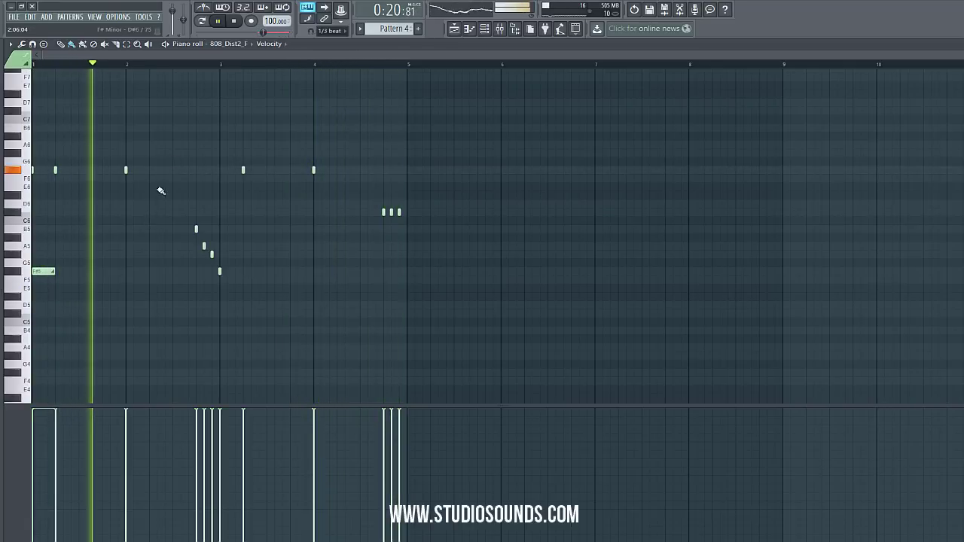
{"action": "left_click", "coordinate": [153, 154]}
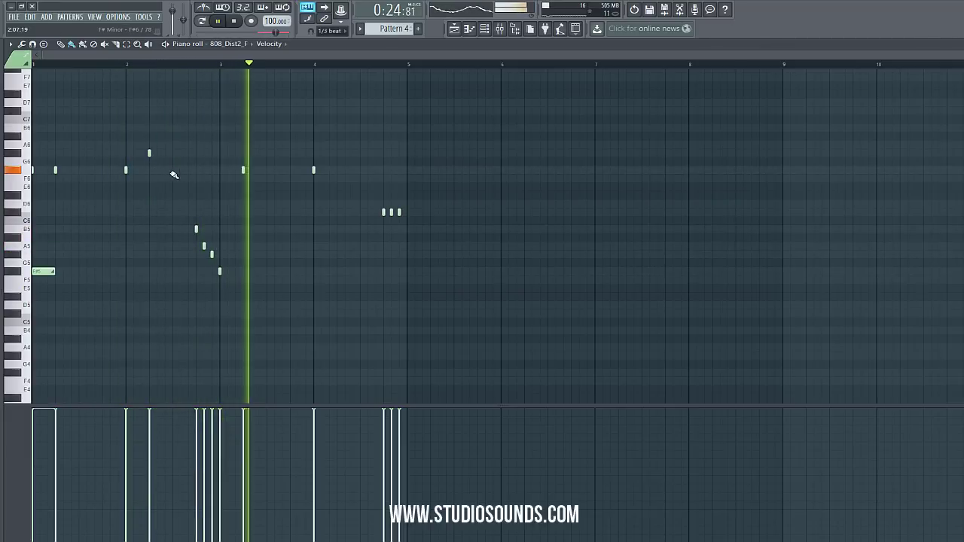
{"action": "left_click", "coordinate": [173, 171]}
{"action": "left_click", "coordinate": [234, 21]}
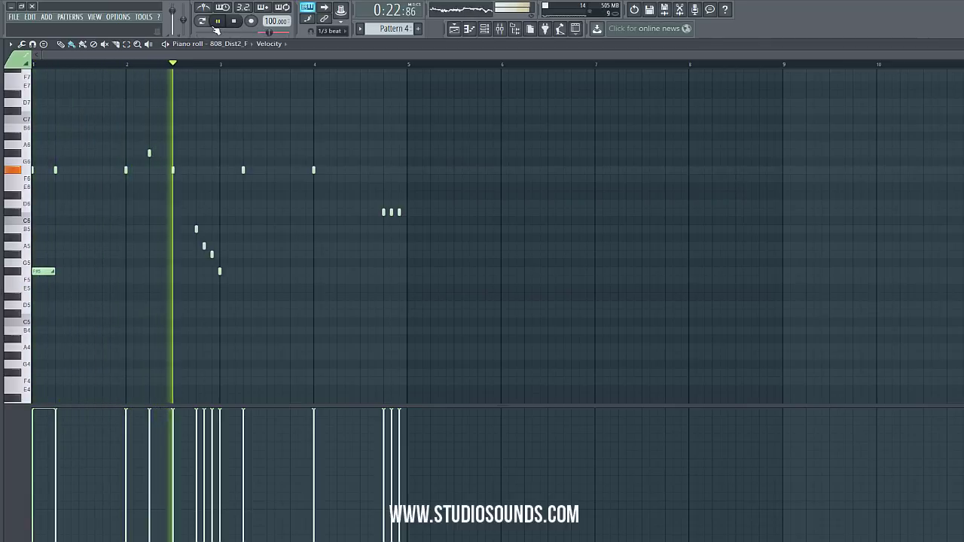
{"action": "right_click", "coordinate": [173, 169]}
{"action": "right_click", "coordinate": [149, 153]}
{"action": "right_click", "coordinate": [149, 153]}
- Follow the F#6 note at the start of bar 2 with short G#6 and F#6 notes at third-of-a-beat intervals
{"action": "left_click", "coordinate": [140, 155]}
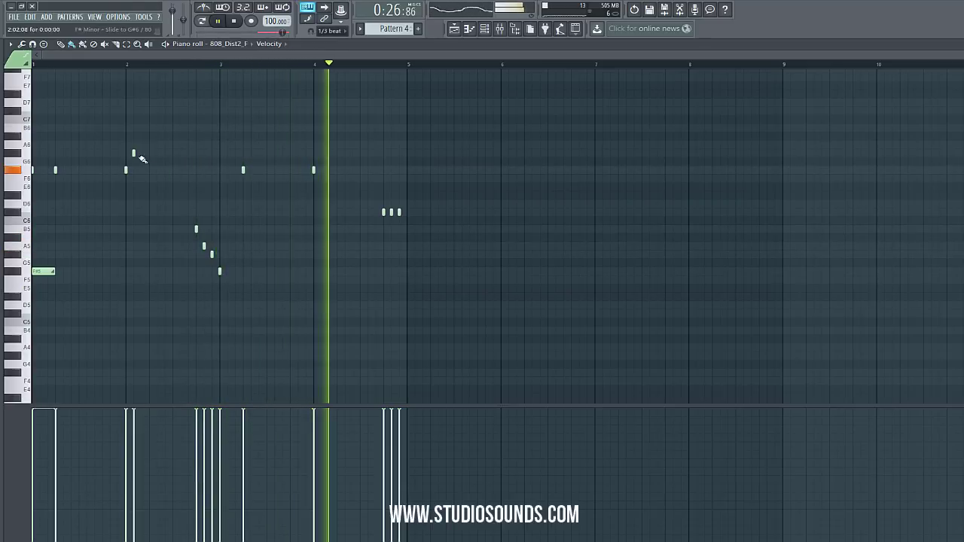
{"action": "right_click", "coordinate": [134, 154]}
{"action": "left_click", "coordinate": [140, 171]}
{"action": "left_click", "coordinate": [141, 170]}
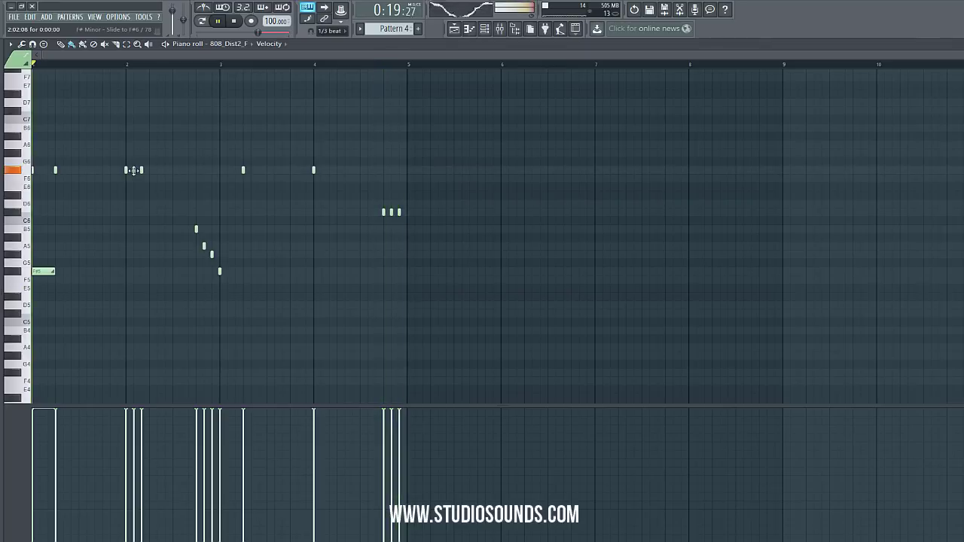
{"action": "left_click_drag", "start_coordinate": [133, 170], "coordinate": [133, 154]}
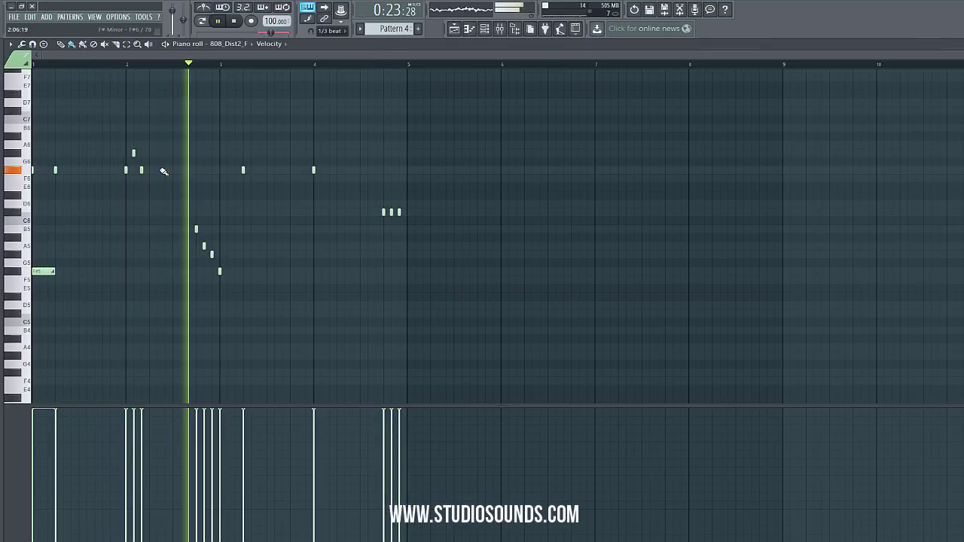
- Repeat the triplet in bar 4 by adding short G#6 and F#6 notes after the F#6 note at its start
{"action": "left_click", "coordinate": [323, 171]}
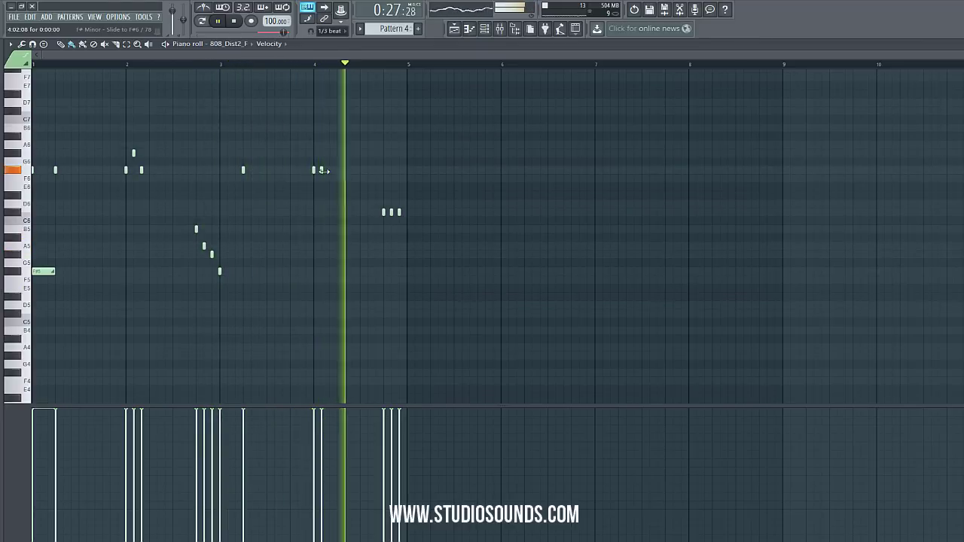
{"action": "right_click", "coordinate": [321, 170]}
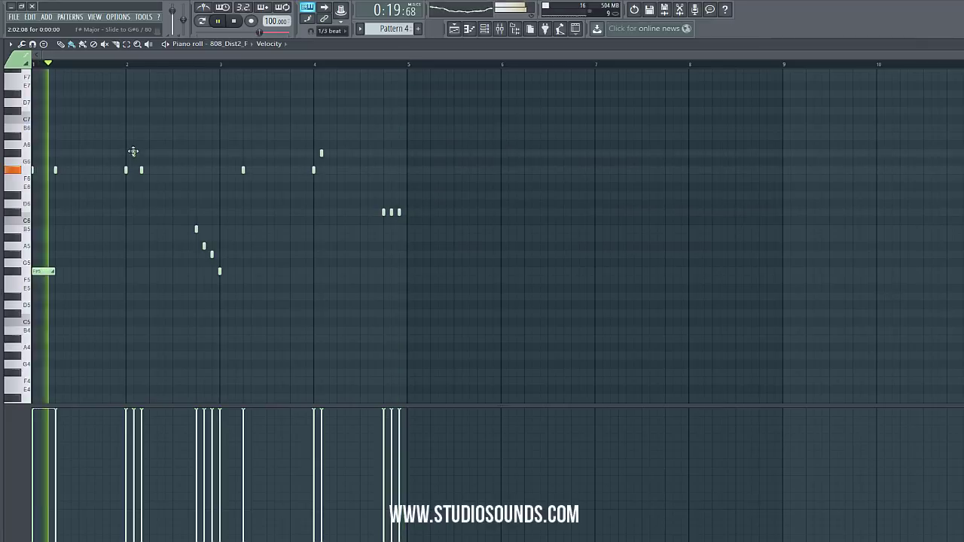
{"action": "left_click", "coordinate": [133, 153]}
{"action": "left_click", "coordinate": [329, 170]}
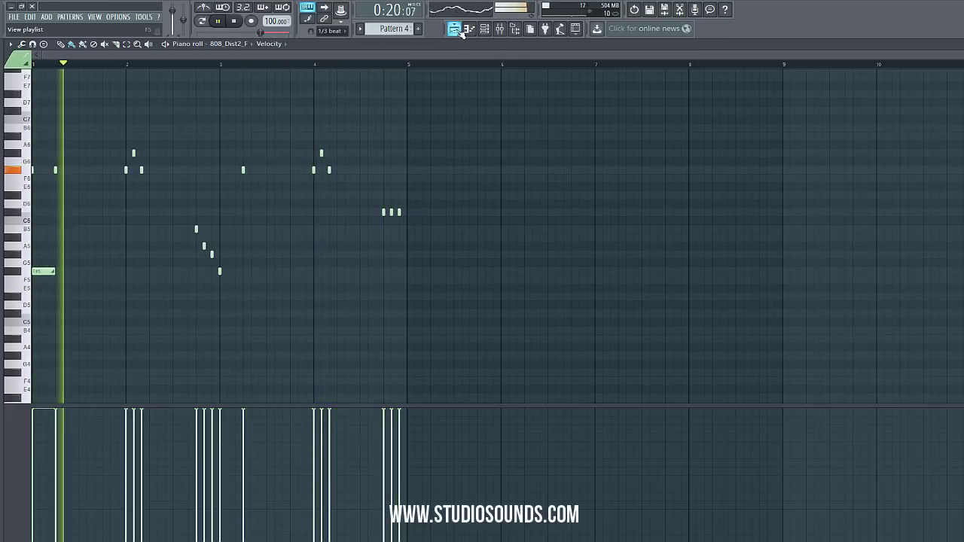
- Stop playback and bring up the channel rack
{"action": "key", "text": "F5"}
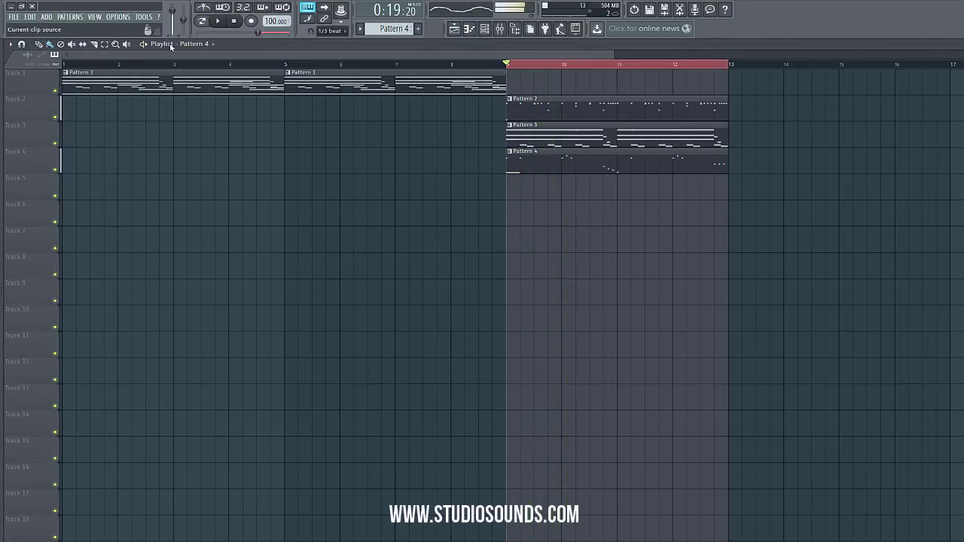
{"action": "key", "text": "F7"}
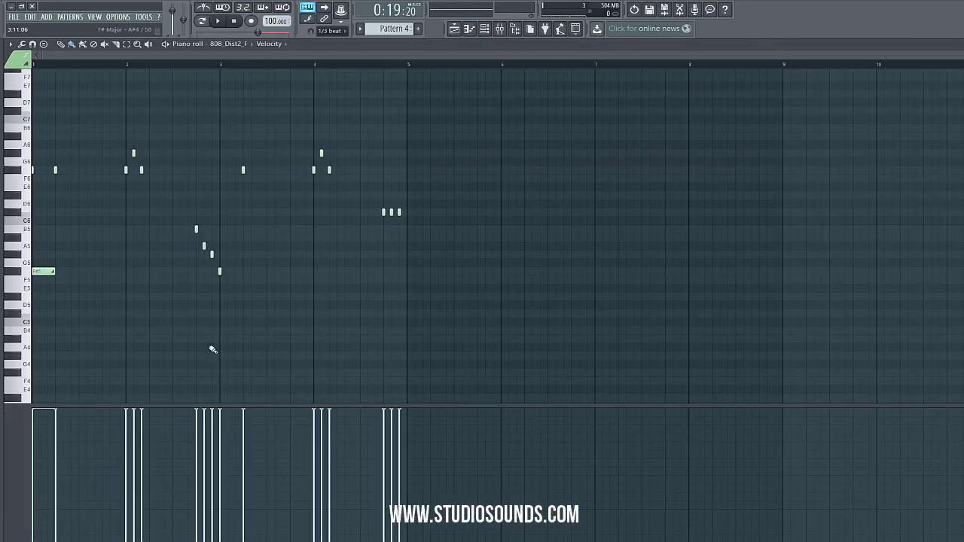
{"action": "key", "text": "F6"}
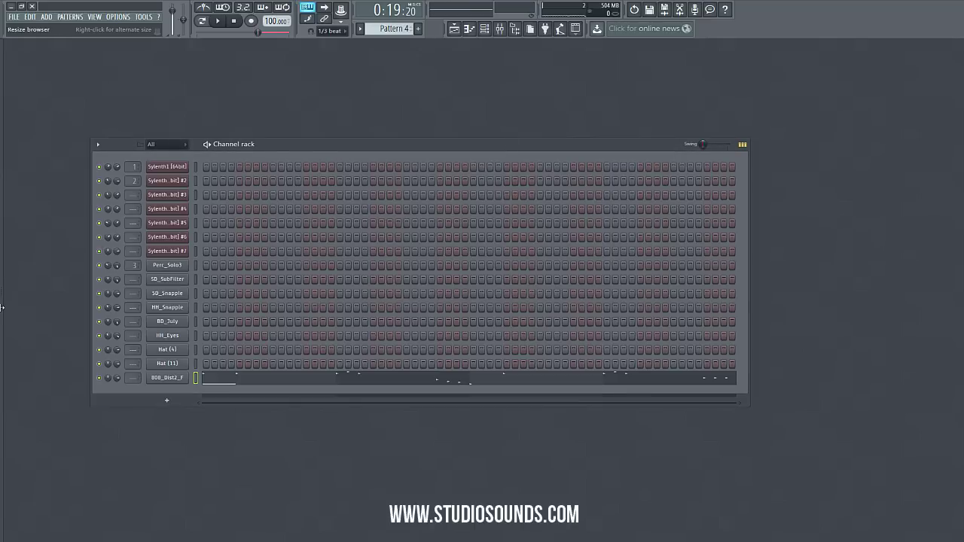
{"action": "key", "text": "alt+F8"}
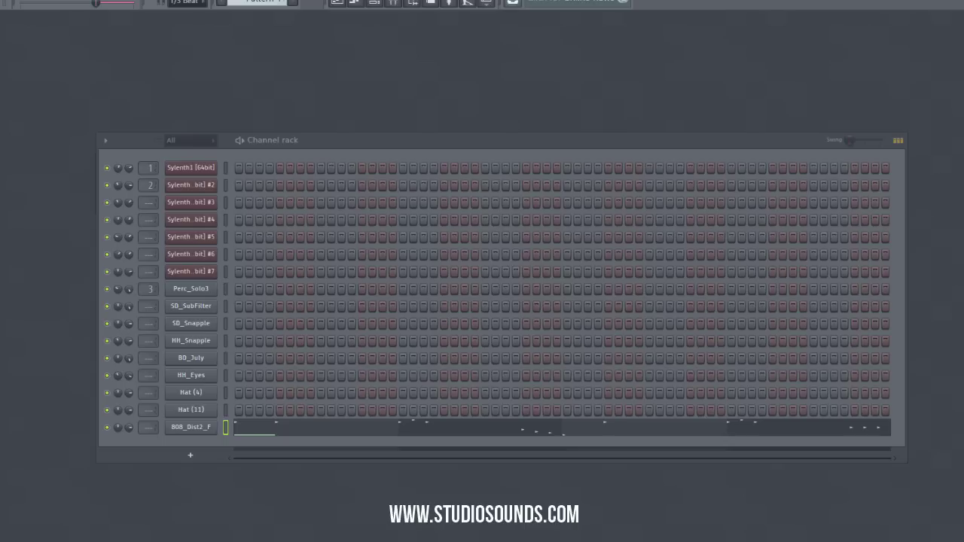
- Open the Sylenth1 #7 instrument, browse its preset bank and load preset 048: DR Soft Melodic Toms
{"action": "left_click", "coordinate": [226, 271]}
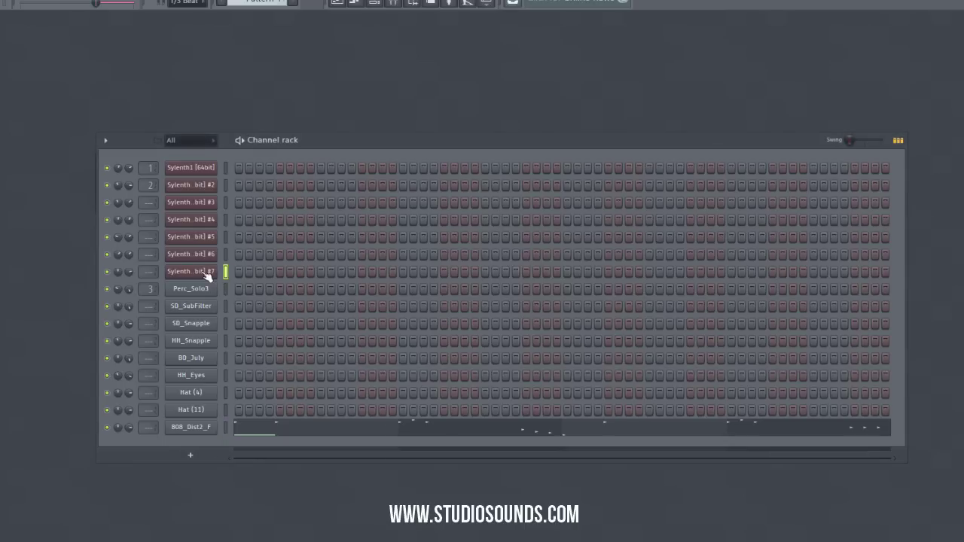
{"action": "left_click", "coordinate": [194, 272]}
{"action": "left_click", "coordinate": [670, 321]}
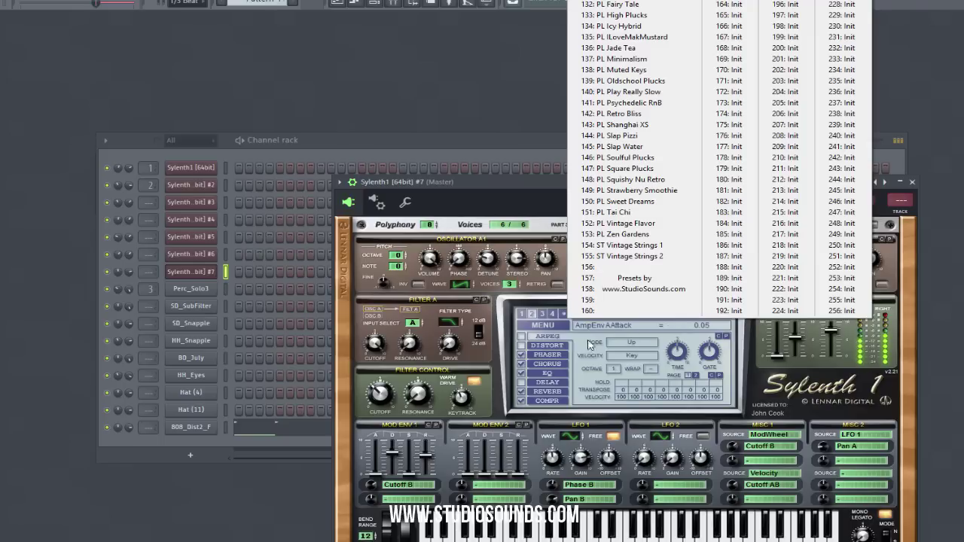
{"action": "left_click", "coordinate": [525, 316]}
{"action": "left_click", "coordinate": [598, 320]}
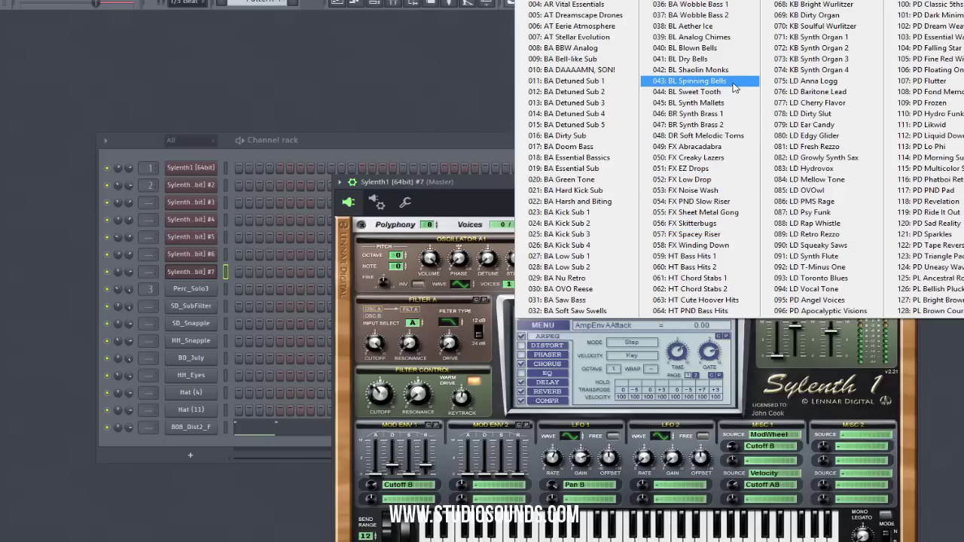
{"action": "left_click", "coordinate": [737, 135]}
{"action": "left_click", "coordinate": [398, 114]}
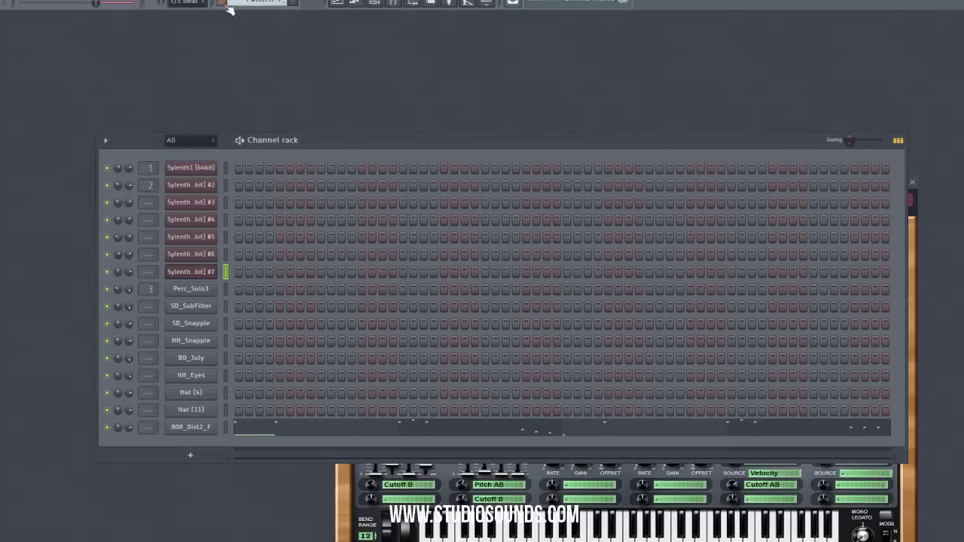
- Switch to the empty Pattern 5 and select bars 1 to 8 on the playlist timeline, with snapping at 1/4 beat
{"action": "left_click_drag", "start_coordinate": [234, 2], "coordinate": [234, 0]}
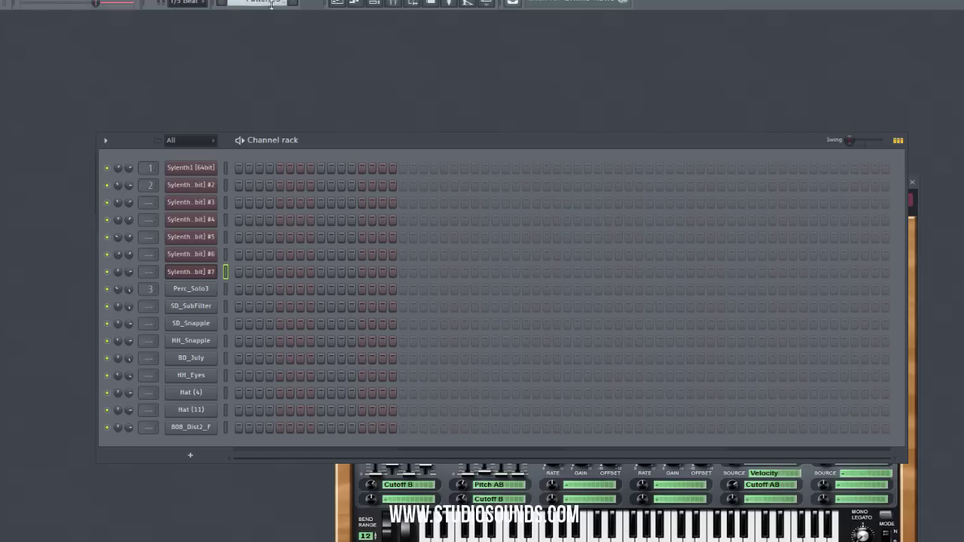
{"action": "left_click", "coordinate": [337, 3]}
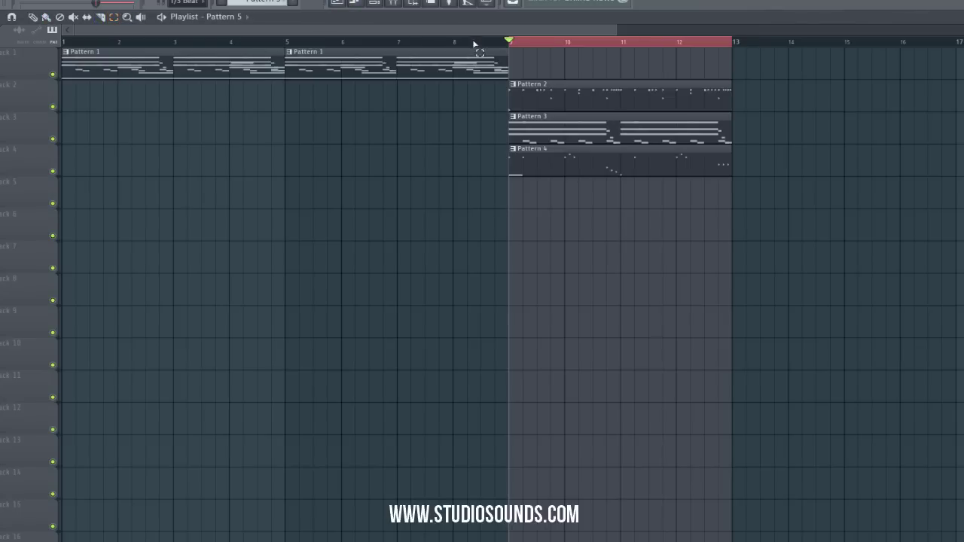
{"action": "left_click_drag", "start_coordinate": [504, 43], "coordinate": [64, 45]}
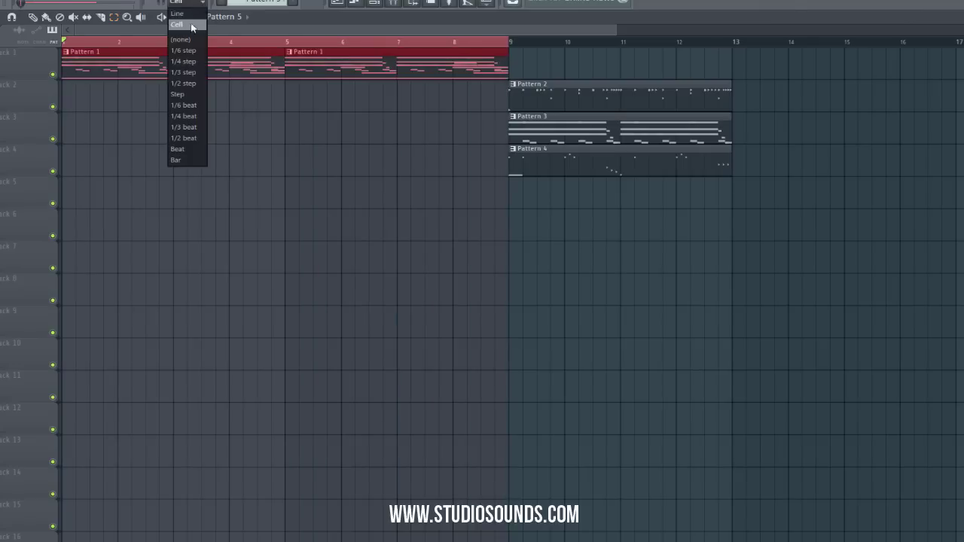
{"action": "key", "text": "F5"}
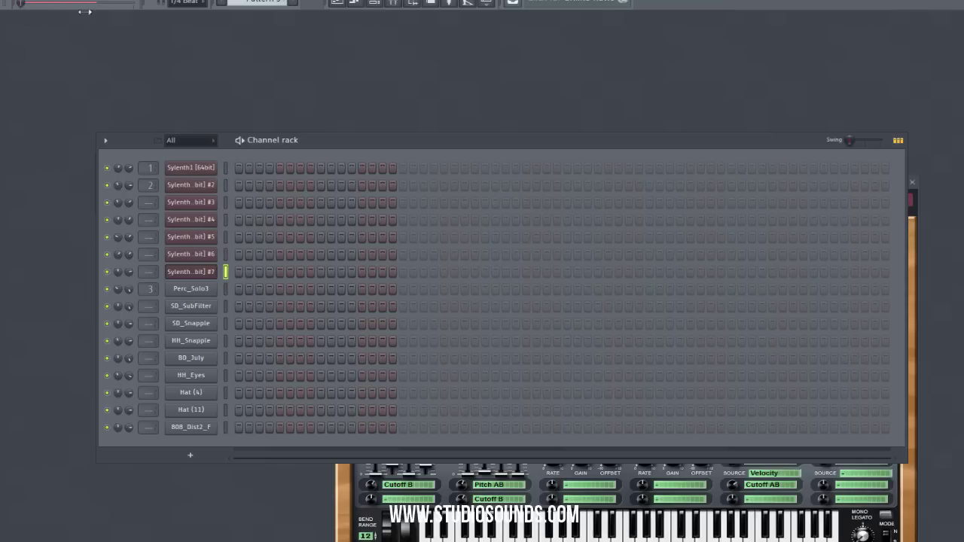
- Check the Pattern 5 piano roll of Sylenth1 #7 and reopen the instrument's plugin window
{"action": "right_click", "coordinate": [209, 275]}
{"action": "left_click", "coordinate": [241, 272]}
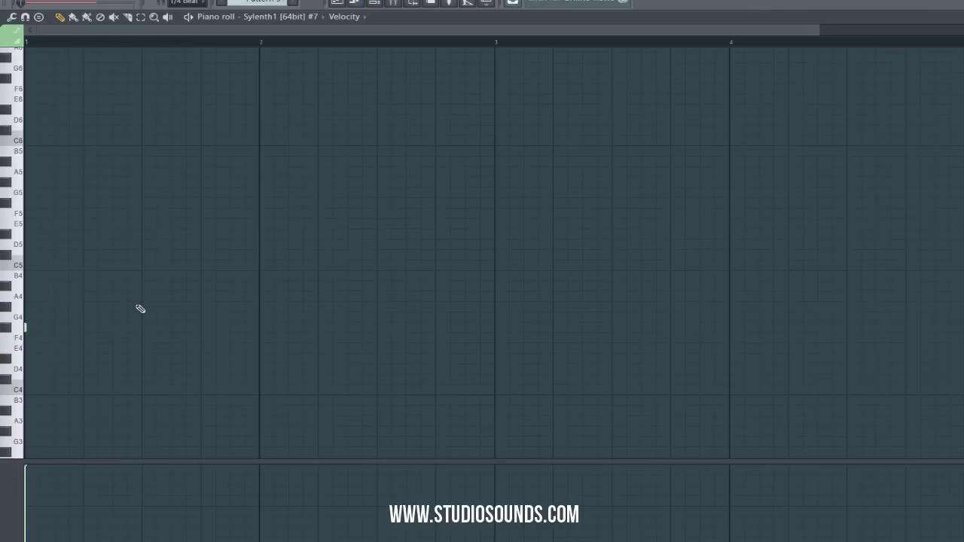
{"action": "left_click", "coordinate": [963, 16]}
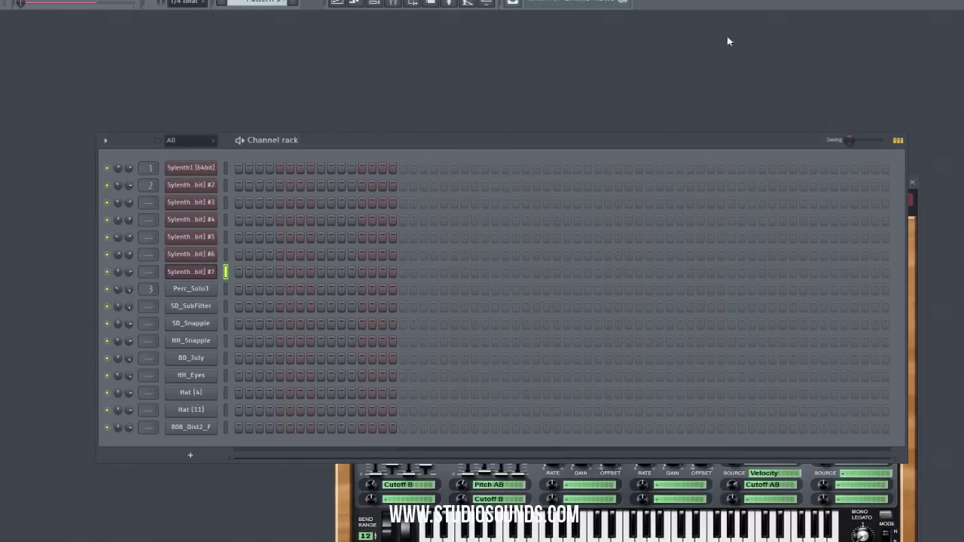
{"action": "left_click", "coordinate": [218, 273]}
{"action": "left_click", "coordinate": [218, 273]}
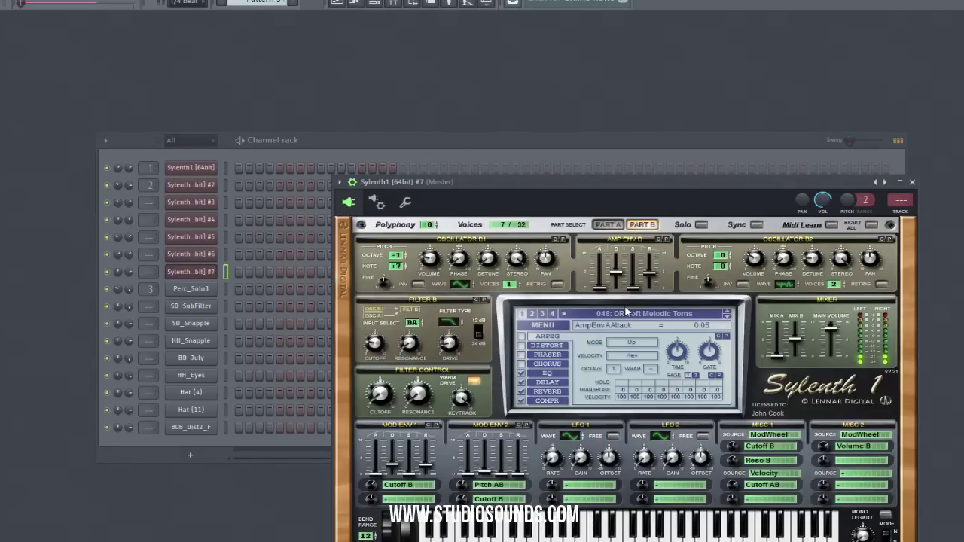
- Clear the playlist's time selection, delete the Pattern 1 clip at bar 5, and place Patterns 2, 3 and 4 at both bars 5 and 9
{"action": "left_click", "coordinate": [336, 4]}
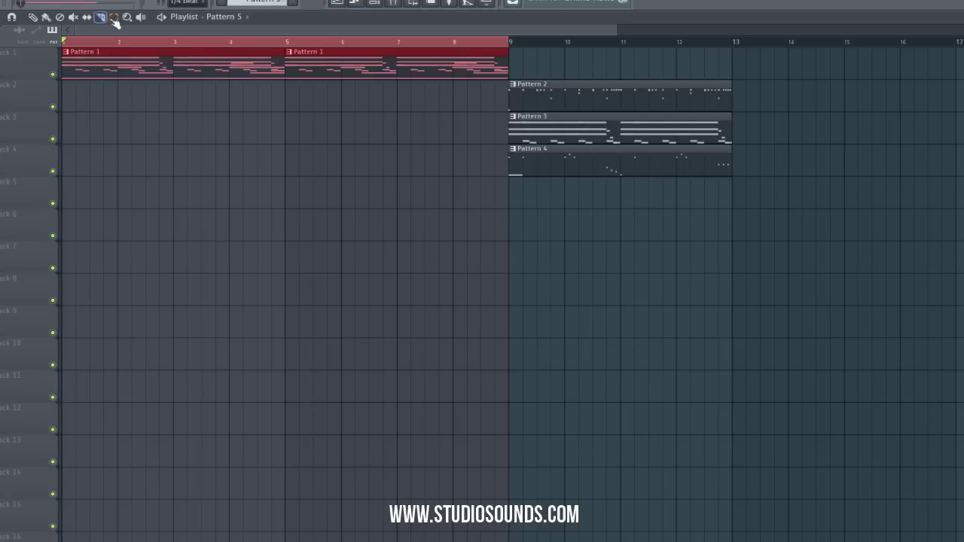
{"action": "left_click", "coordinate": [147, 45], "text": "ctrl"}
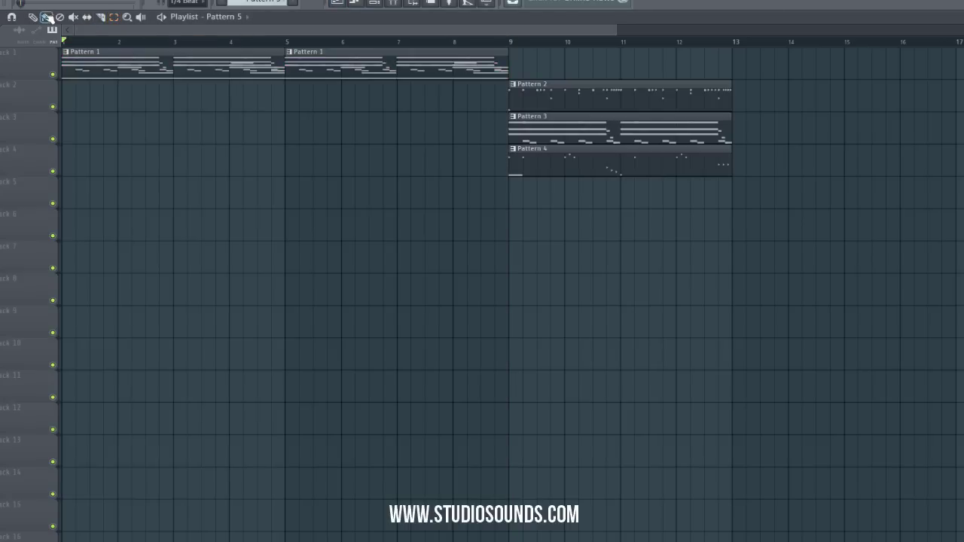
{"action": "right_click", "coordinate": [320, 70]}
{"action": "left_click_drag", "start_coordinate": [734, 211], "coordinate": [560, 116]}
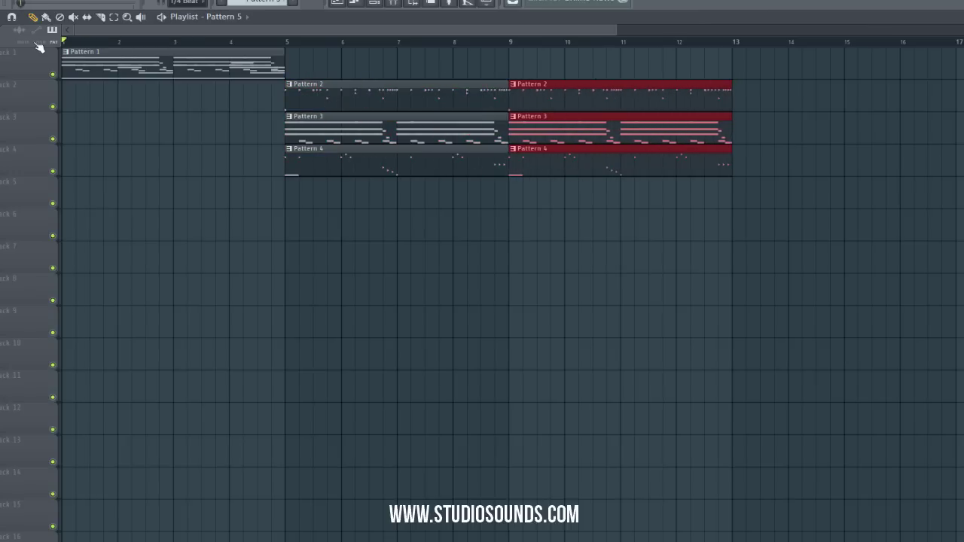
- Select the Pattern 2, 3 and 4 clips at bar 9 and copy them to bar 13
{"action": "left_click", "coordinate": [159, 128]}
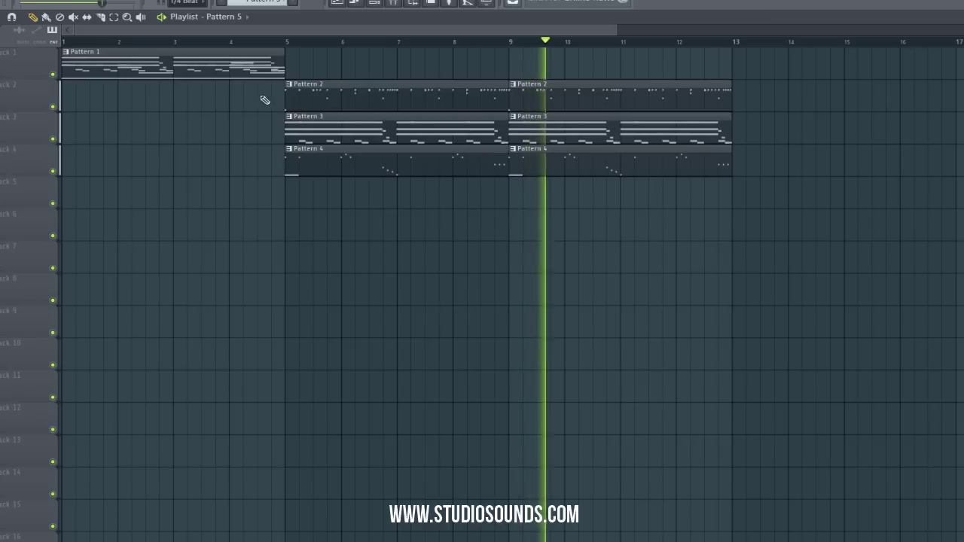
{"action": "left_click", "coordinate": [114, 17]}
{"action": "mouse_move", "coordinate": [776, 237]}
{"action": "left_mouse_down"}
{"action": "mouse_move", "coordinate": [663, 144]}
{"action": "mouse_move", "coordinate": [550, 82]}
{"action": "left_mouse_up"}
{"action": "left_click", "coordinate": [32, 17]}
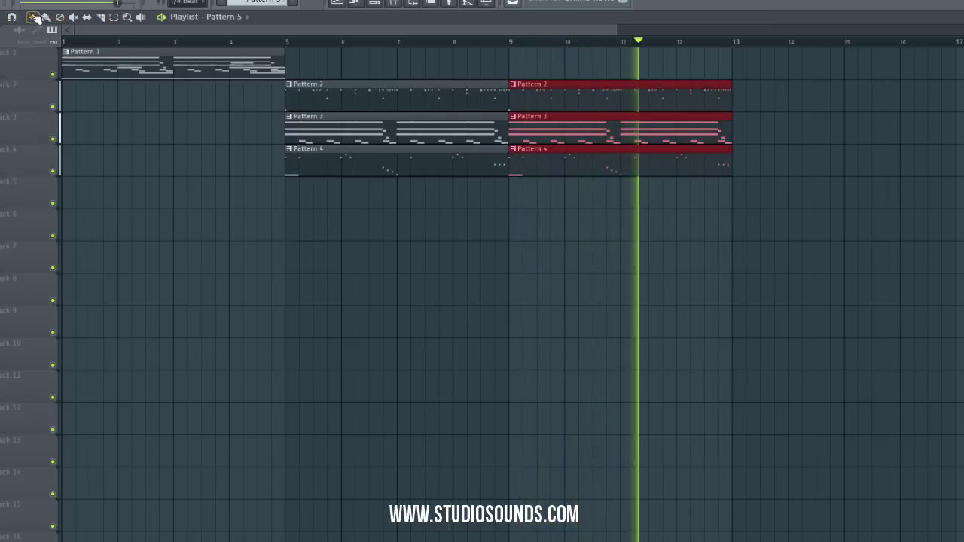
{"action": "left_click_drag", "start_coordinate": [667, 93], "coordinate": [877, 94]}
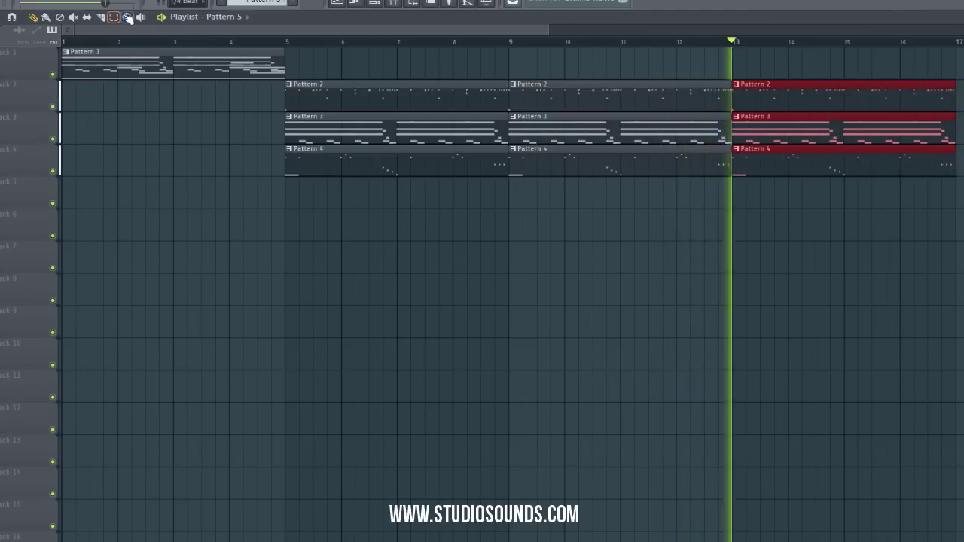
- Set the playlist snapping to Cell and select bars 13 to 16 on the timeline
{"action": "left_click", "coordinate": [208, 9]}
{"action": "left_click", "coordinate": [185, 25]}
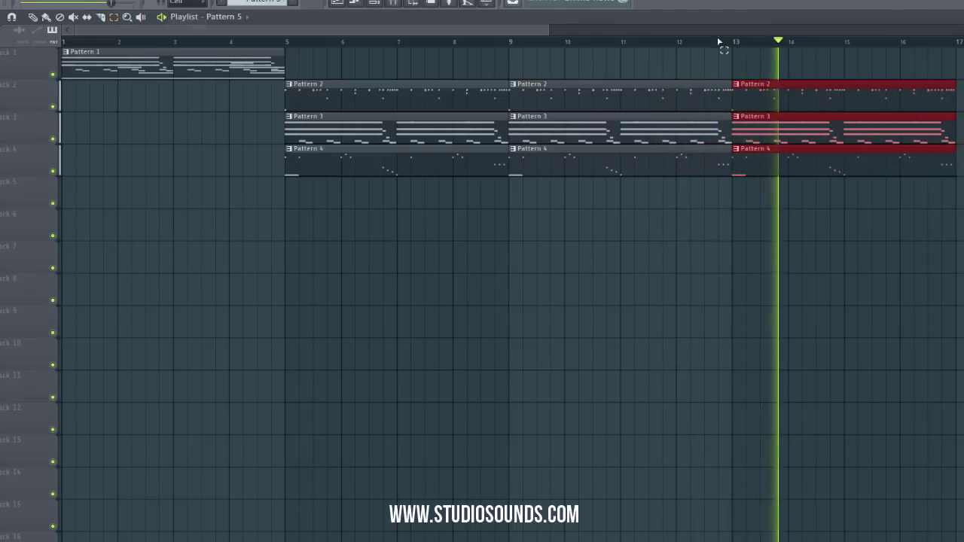
{"action": "left_click_drag", "start_coordinate": [735, 39], "coordinate": [952, 79]}
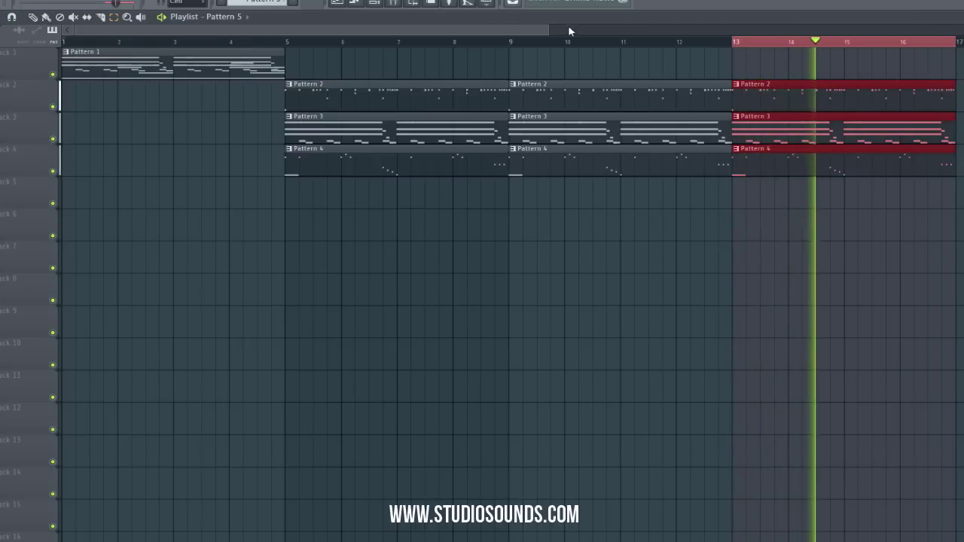
{"action": "left_click_drag", "start_coordinate": [551, 30], "coordinate": [167, 32]}
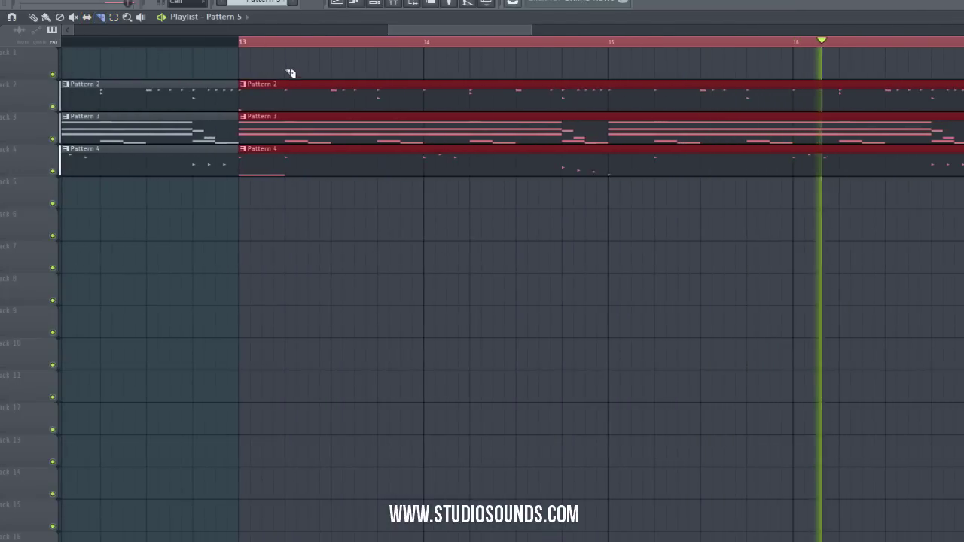
- Slice the Pattern 2, 3 and 4 clips at beat 2 of bar 13
{"action": "left_click", "coordinate": [299, 77]}
{"action": "left_click_drag", "start_coordinate": [284, 72], "coordinate": [293, 191]}
{"action": "left_click", "coordinate": [34, 18]}
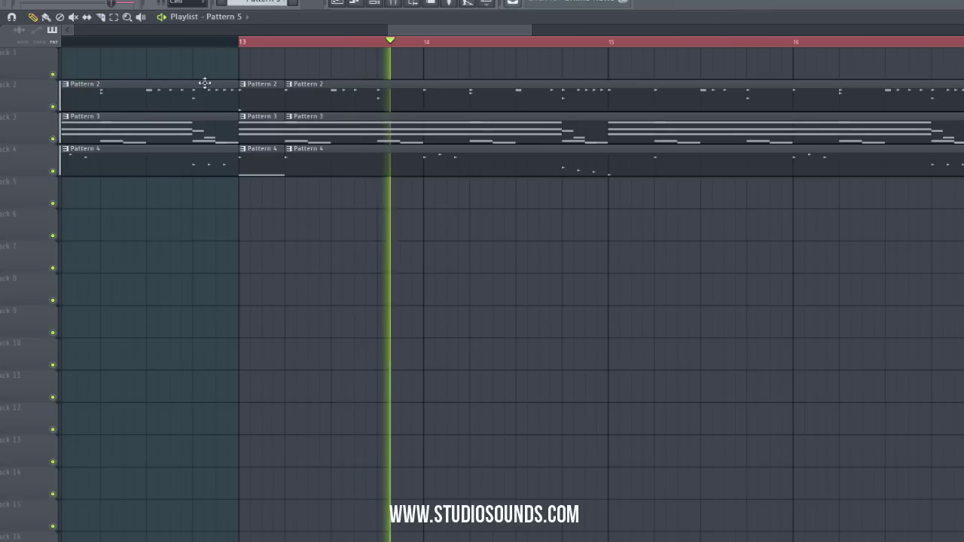
{"action": "left_click", "coordinate": [74, 18]}
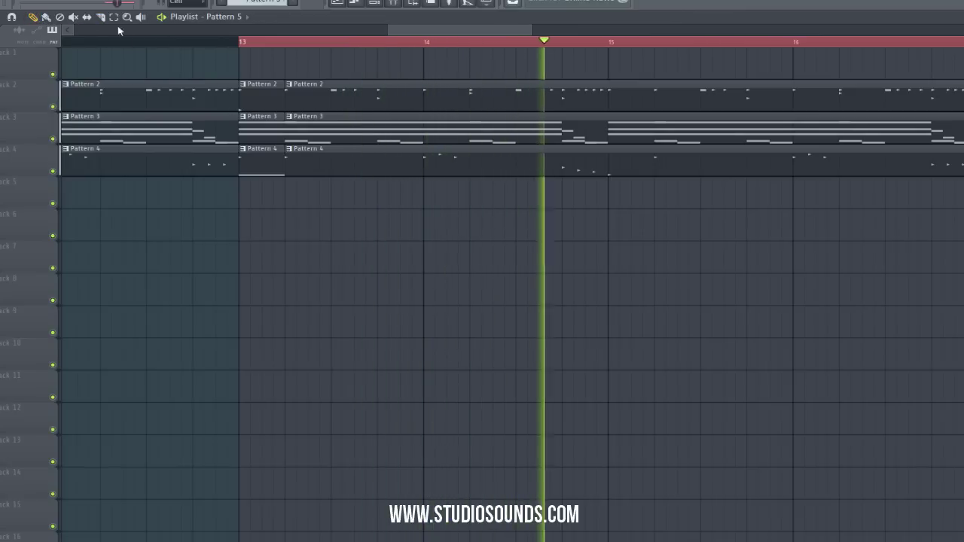
{"action": "left_click", "coordinate": [33, 16]}
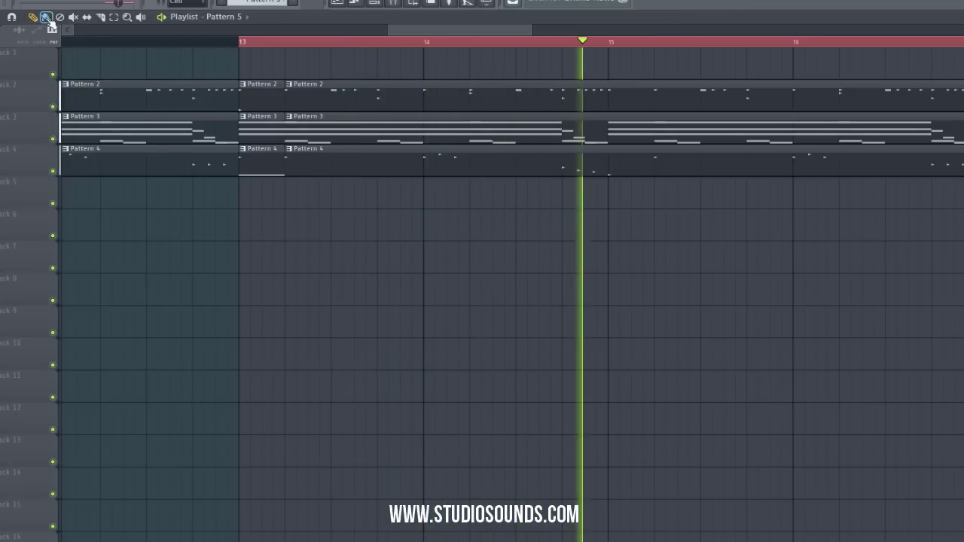
- Select the long Pattern 2, 3 and 4 clips after the cut and trim their start to beat 3 of bar 13
{"action": "left_click", "coordinate": [116, 17]}
{"action": "left_click_drag", "start_coordinate": [336, 66], "coordinate": [385, 160]}
{"action": "left_click_drag", "start_coordinate": [370, 95], "coordinate": [375, 117]}
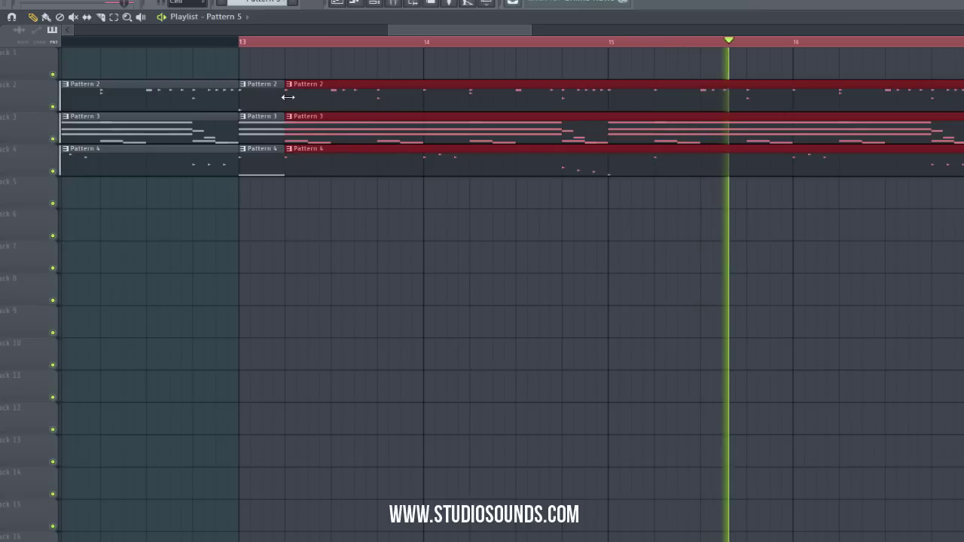
{"action": "left_click_drag", "start_coordinate": [289, 98], "coordinate": [339, 98]}
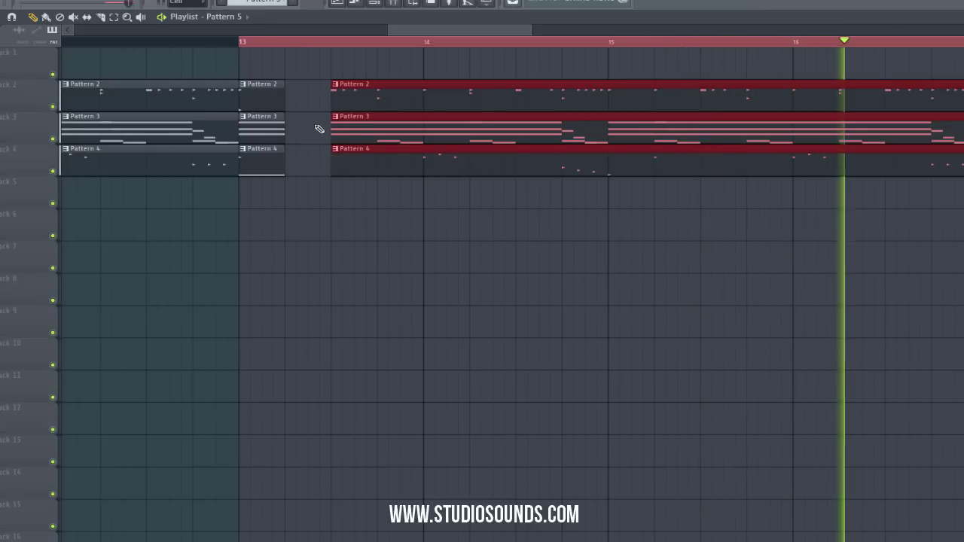
- Copy the one-beat Pattern 2, 3 and 4 slices from the start of bar 13 into the gap at beat 2
{"action": "left_click", "coordinate": [113, 20]}
{"action": "left_click_drag", "start_coordinate": [262, 92], "coordinate": [269, 157]}
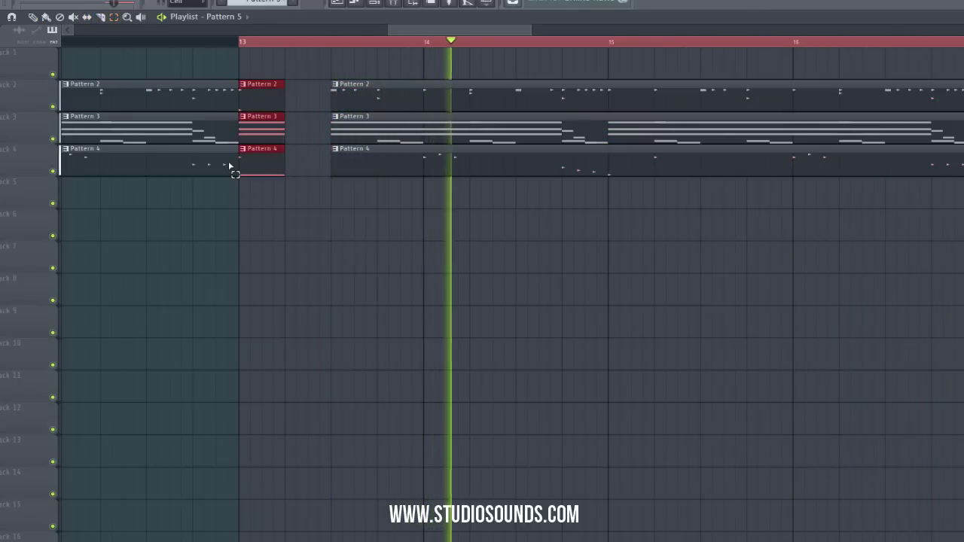
{"action": "key", "text": "d"}
{"action": "left_click", "coordinate": [33, 17]}
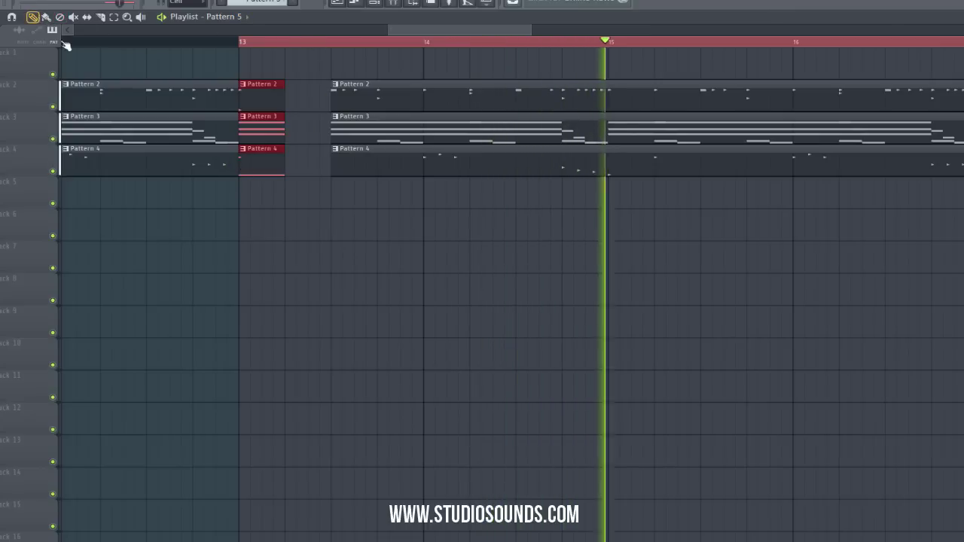
{"action": "mouse_move", "coordinate": [255, 112]}
{"action": "left_mouse_down"}
{"action": "mouse_move", "coordinate": [294, 116]}
{"action": "mouse_move", "coordinate": [257, 120]}
{"action": "mouse_move", "coordinate": [307, 107]}
{"action": "left_mouse_up"}
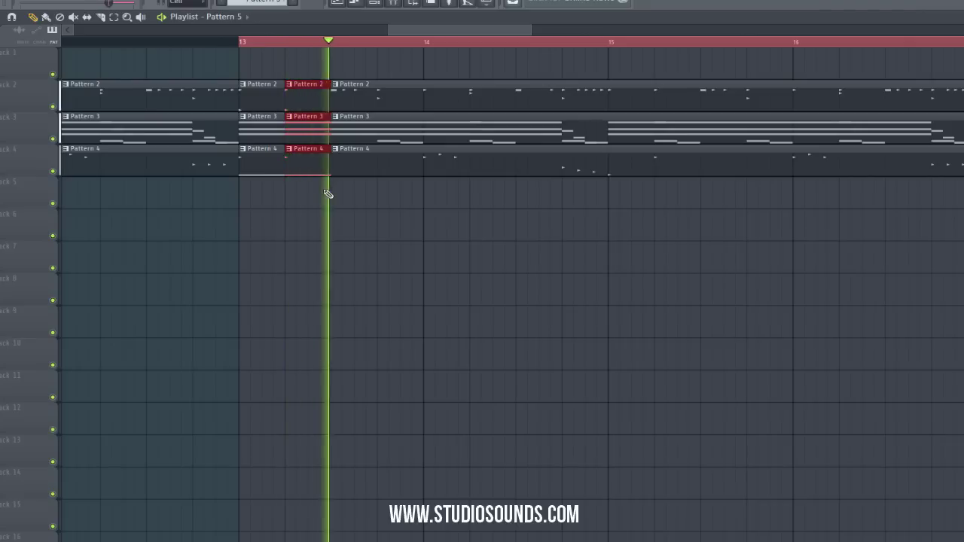
{"action": "left_click", "coordinate": [402, 241], "text": "ctrl"}
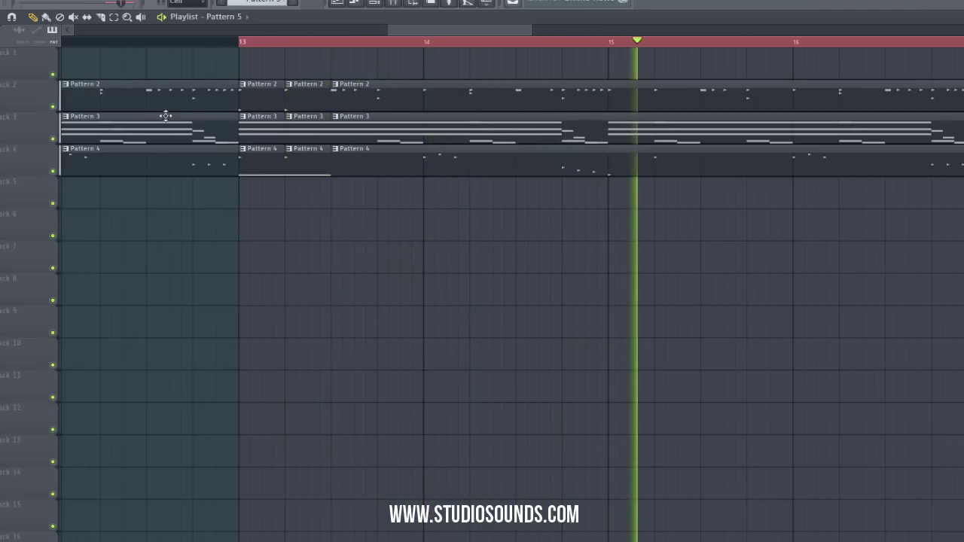
- Slice the Pattern 2, 3 and 4 clips at bar 15 and delete the parts after the cut
{"action": "mouse_move", "coordinate": [612, 72]}
{"action": "left_mouse_down"}
{"action": "mouse_move", "coordinate": [626, 155]}
{"action": "mouse_move", "coordinate": [627, 90]}
{"action": "mouse_move", "coordinate": [618, 133]}
{"action": "mouse_move", "coordinate": [626, 202]}
{"action": "left_mouse_up"}
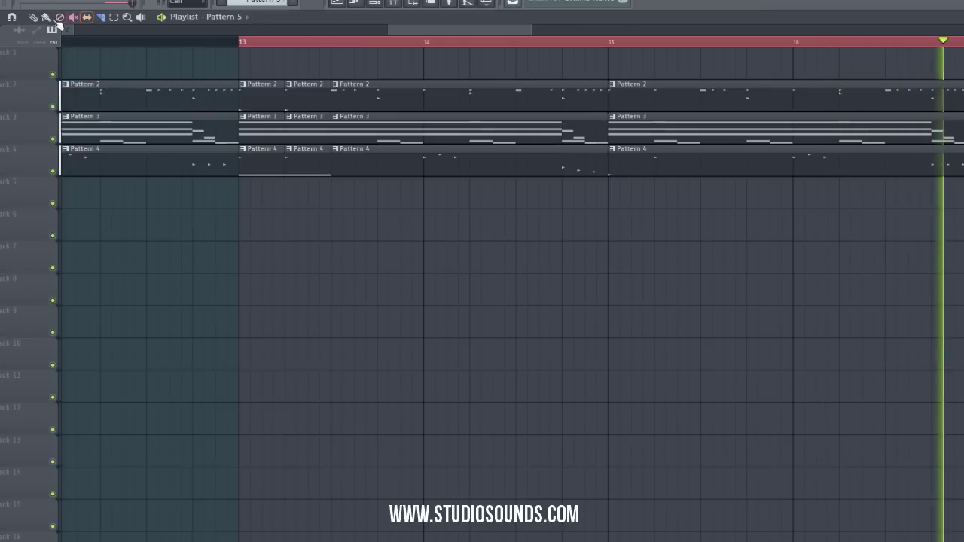
{"action": "left_click", "coordinate": [32, 16]}
{"action": "right_click", "coordinate": [763, 98]}
{"action": "right_click", "coordinate": [783, 158]}
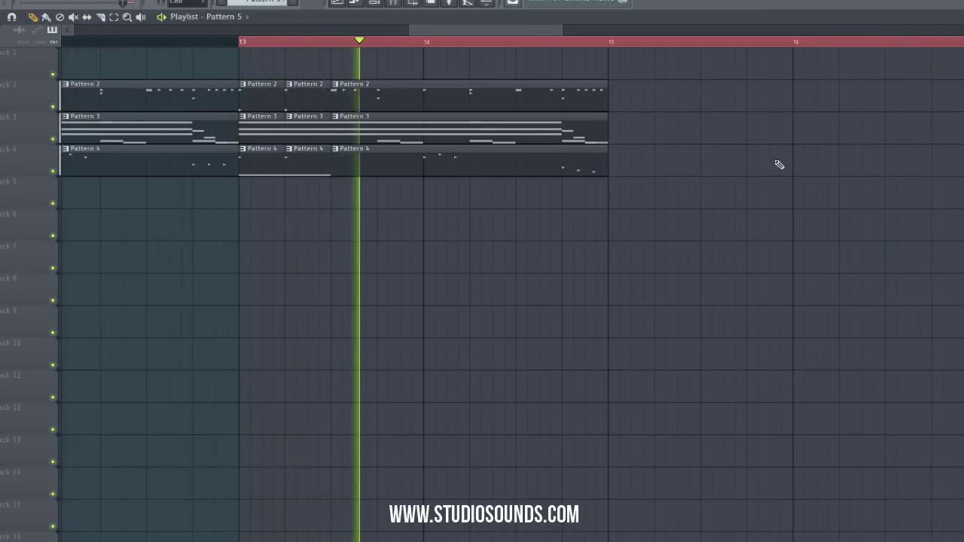
- Select all Pattern 2, 3 and 4 clips in bars 13 and 14 and copy them to bar 15
{"action": "left_click", "coordinate": [114, 18]}
{"action": "left_click_drag", "start_coordinate": [658, 208], "coordinate": [268, 82]}
{"action": "left_click", "coordinate": [32, 17]}
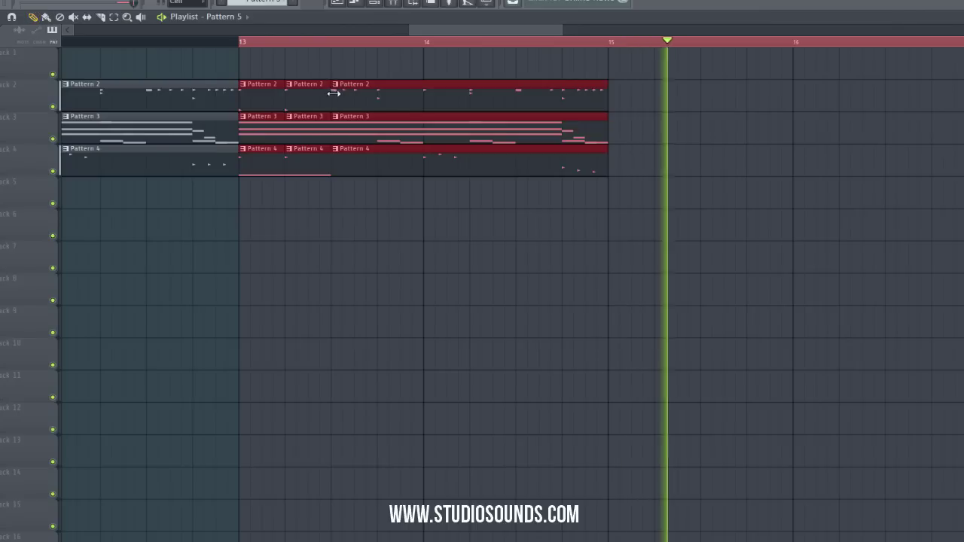
{"action": "mouse_move", "coordinate": [334, 94]}
{"action": "left_mouse_down"}
{"action": "mouse_move", "coordinate": [383, 111]}
{"action": "mouse_move", "coordinate": [300, 116]}
{"action": "mouse_move", "coordinate": [328, 120]}
{"action": "left_mouse_up"}
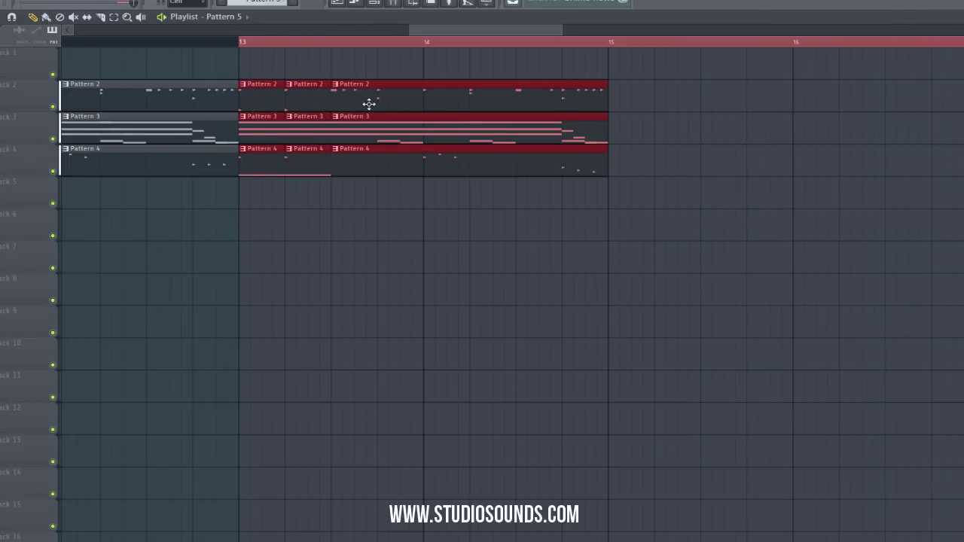
{"action": "left_click_drag", "start_coordinate": [416, 98], "coordinate": [784, 102]}
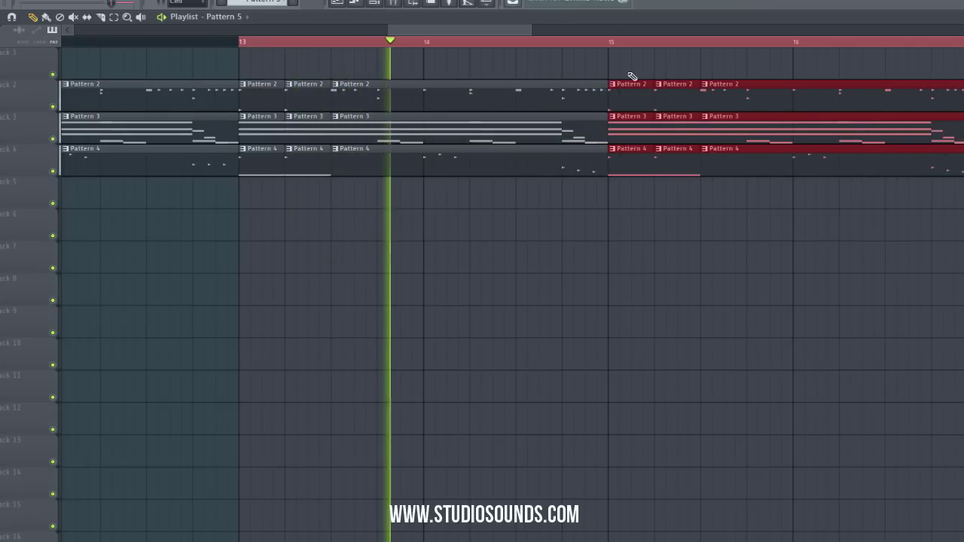
- Delete the one-beat Pattern 2, 3 and 4 clips at beat 2 of bar 15
{"action": "left_click", "coordinate": [216, 42]}
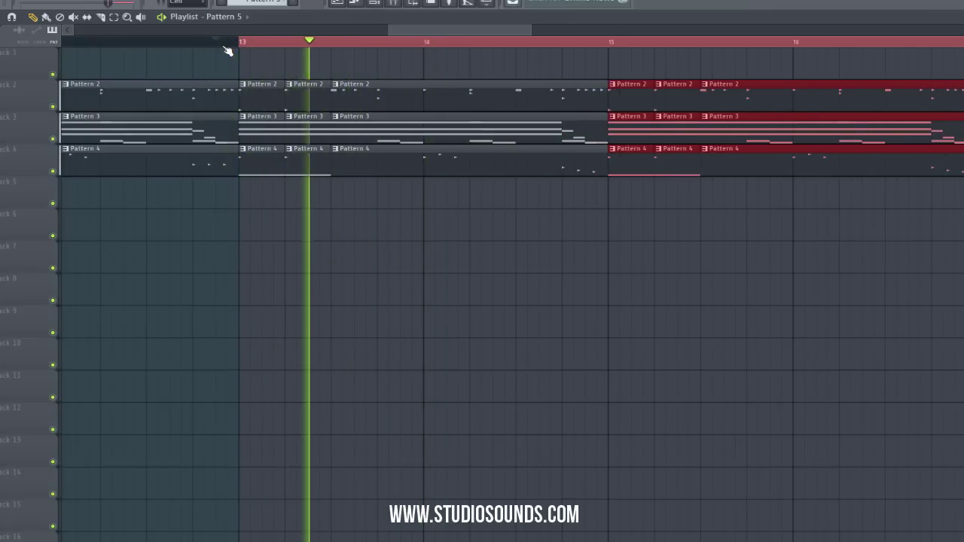
{"action": "left_click", "coordinate": [471, 246], "text": "ctrl"}
{"action": "right_click", "coordinate": [689, 107]}
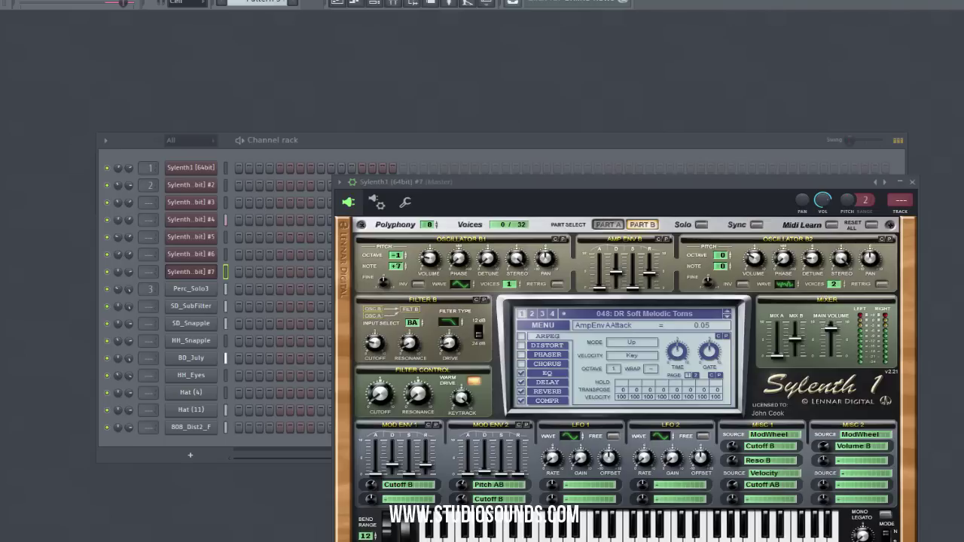
- Add the Hat (11) sample as a new channel with Normalize and Reverse enabled
{"action": "left_click_drag", "start_coordinate": [61, 528], "coordinate": [189, 452]}
{"action": "left_click_drag", "start_coordinate": [353, 241], "coordinate": [354, 230]}
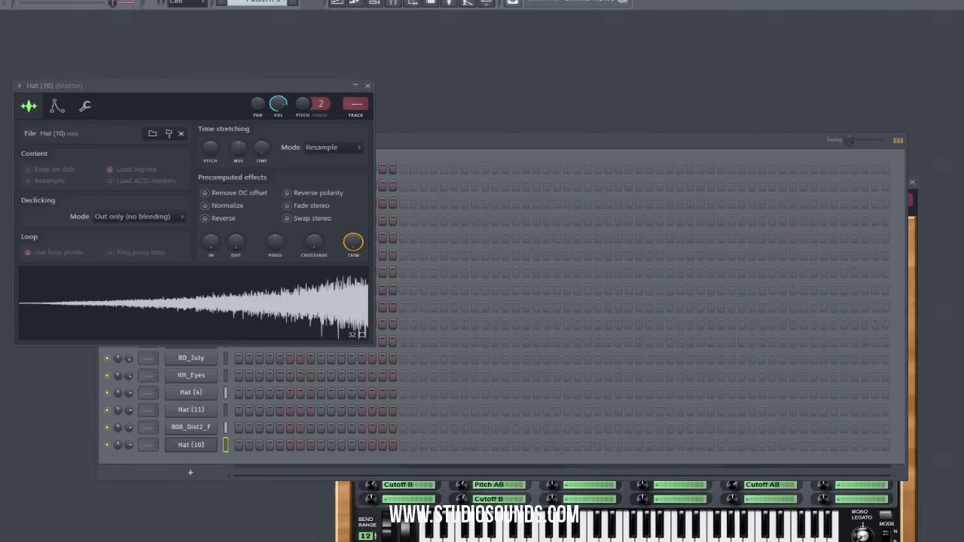
{"action": "left_click_drag", "start_coordinate": [62, 528], "coordinate": [273, 312]}
{"action": "left_click", "coordinate": [216, 223]}
{"action": "left_click", "coordinate": [211, 206]}
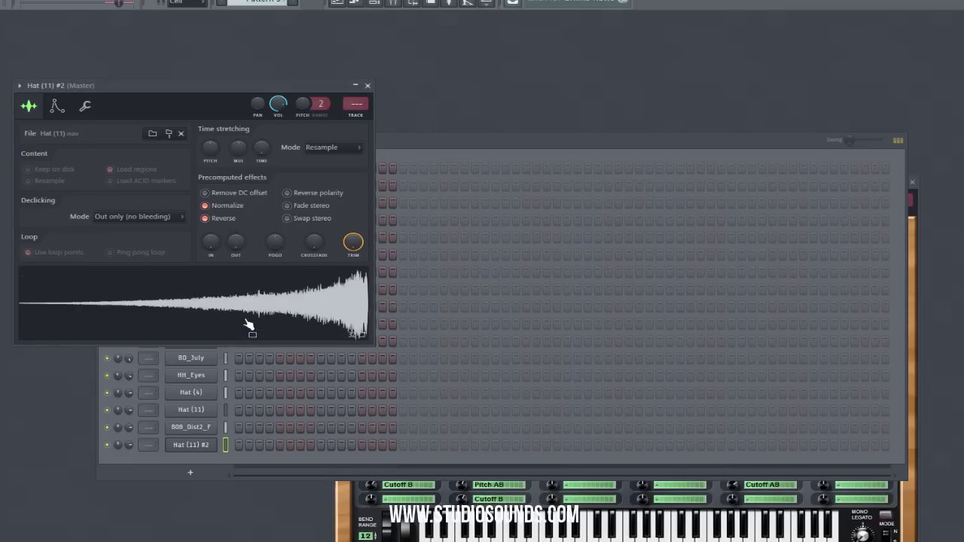
- Set the Hat (11) #2 channel's stretch time to 2 beats and route the channel to mixer track 4
{"action": "right_click", "coordinate": [262, 147]}
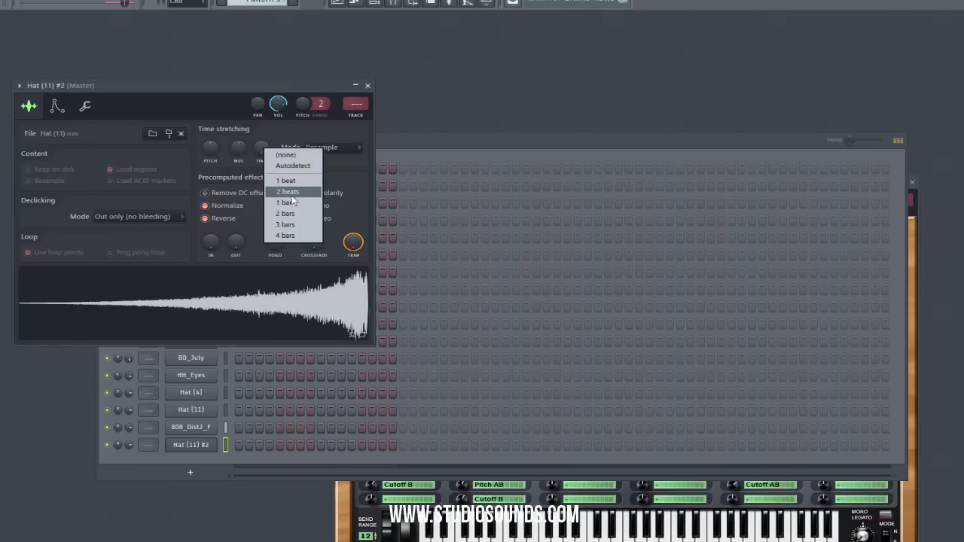
{"action": "left_click", "coordinate": [292, 194]}
{"action": "key", "text": "ctrl+l"}
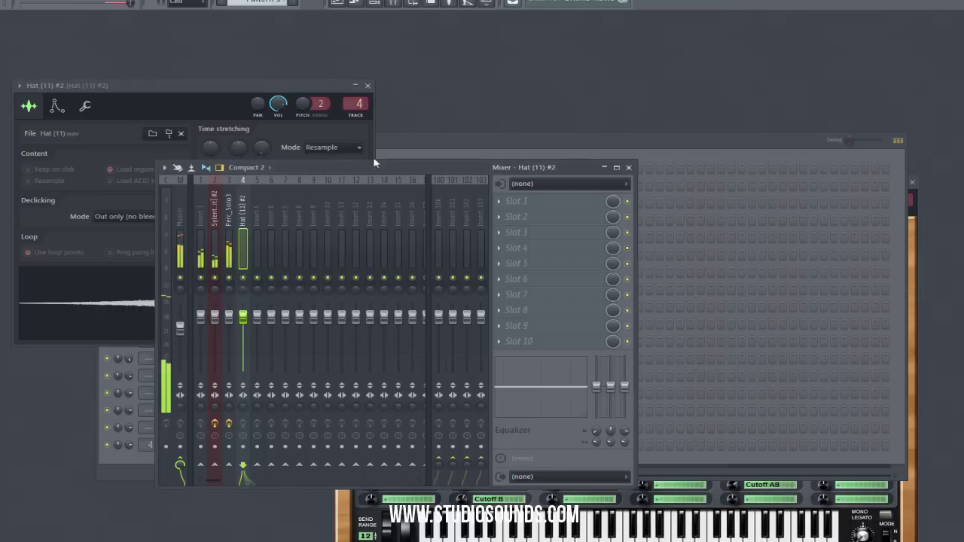
- Load Fruity Delay 2 in slot 1 of the Hat (11) #2 mixer track and set its delay time to a preset value
{"action": "left_click", "coordinate": [507, 214]}
{"action": "left_click", "coordinate": [521, 181]}
{"action": "left_click", "coordinate": [507, 201]}
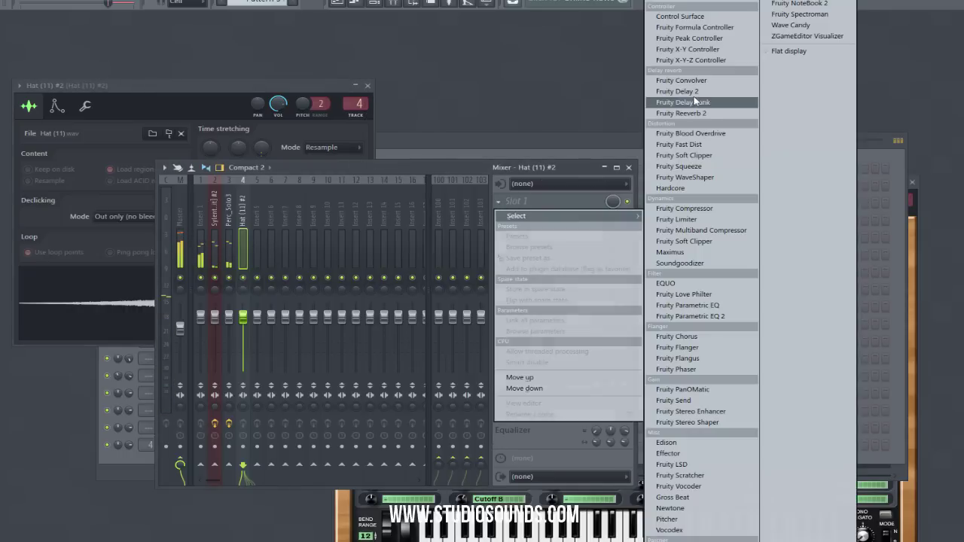
{"action": "left_click", "coordinate": [677, 91]}
{"action": "left_click", "coordinate": [150, 296]}
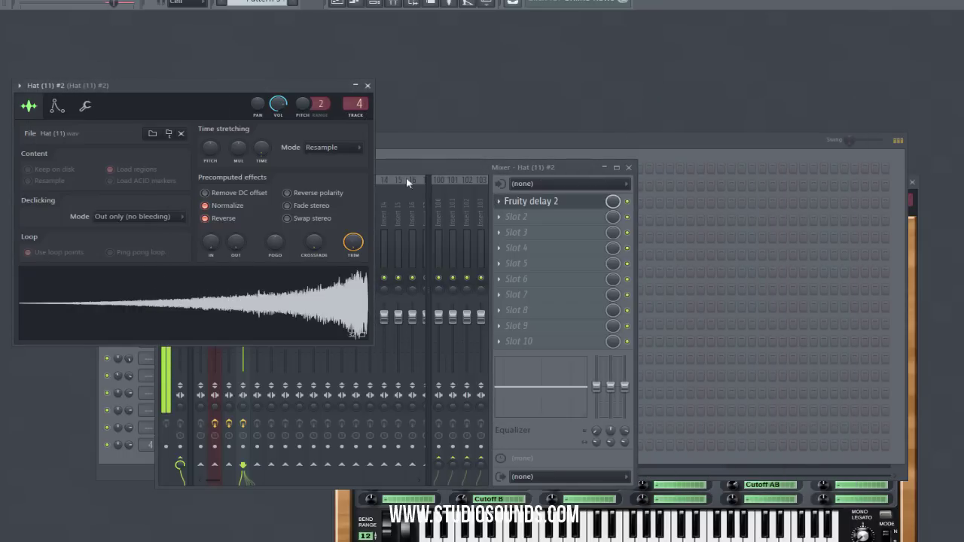
{"action": "left_click", "coordinate": [517, 202]}
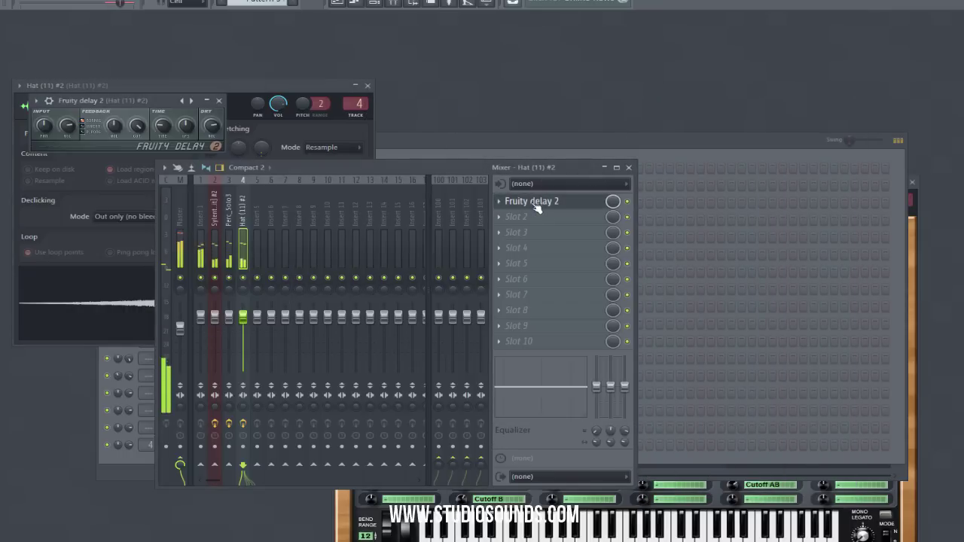
{"action": "right_click", "coordinate": [163, 131]}
{"action": "mouse_move", "coordinate": [196, 151]}
{"action": "left_click", "coordinate": [292, 158]}
- Place a Pattern 5 clip on playlist track 5 in bar 15, under the gap in the other clips
{"action": "left_click", "coordinate": [375, 3]}
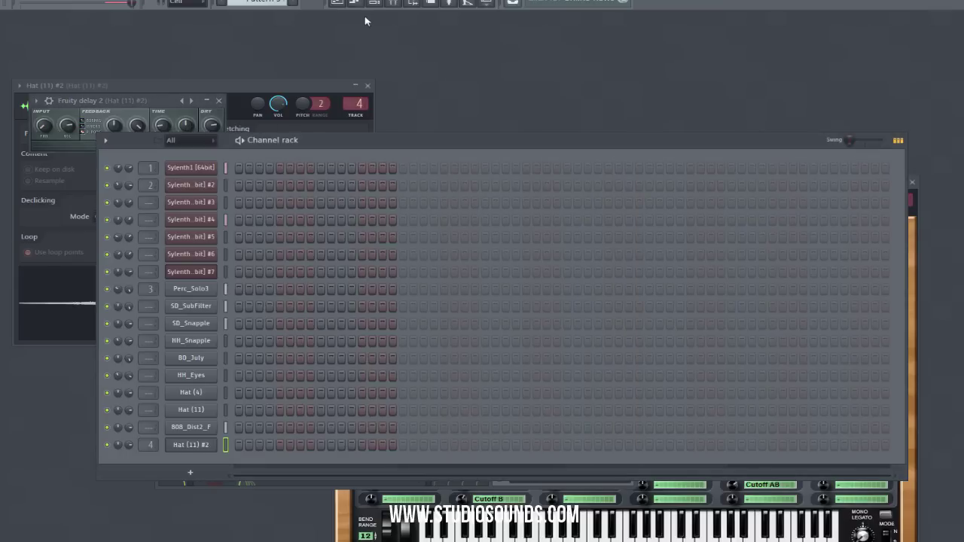
{"action": "left_click", "coordinate": [338, 3]}
{"action": "left_click", "coordinate": [666, 204]}
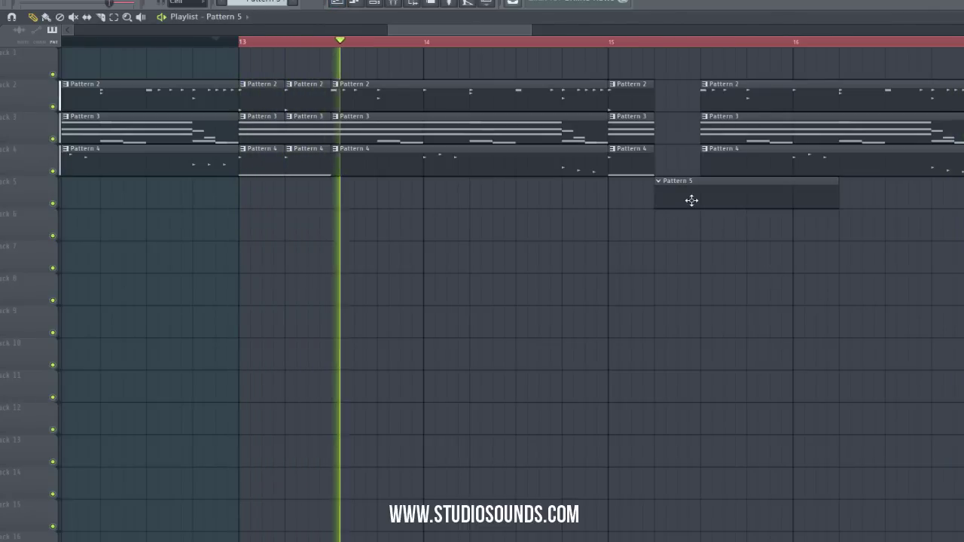
- Activate only the first step of Hat (11) #2 in Pattern 5 and align the Pattern 5 clip to the start of bar 15
{"action": "left_click", "coordinate": [337, 3]}
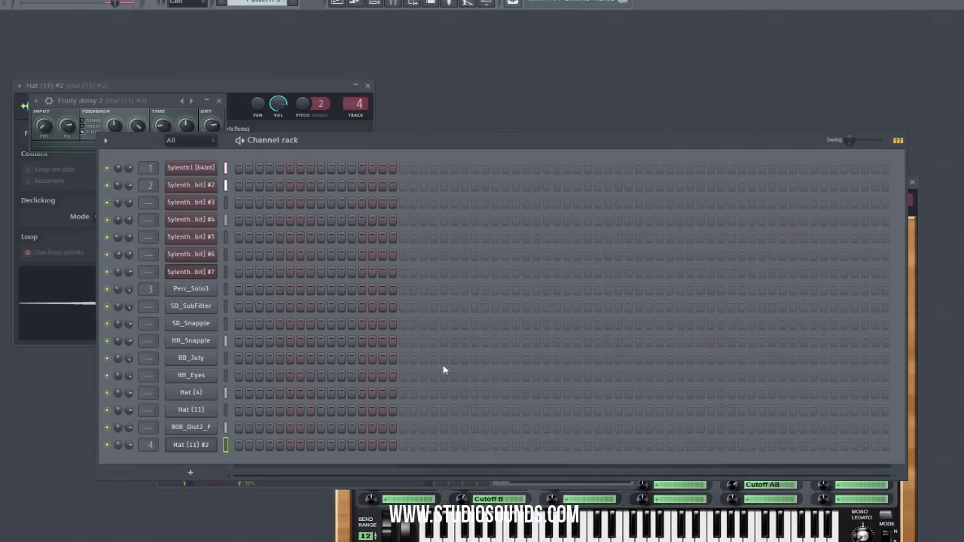
{"action": "left_click", "coordinate": [321, 446]}
{"action": "right_click", "coordinate": [321, 445]}
{"action": "left_click", "coordinate": [239, 445]}
{"action": "left_click", "coordinate": [338, 3]}
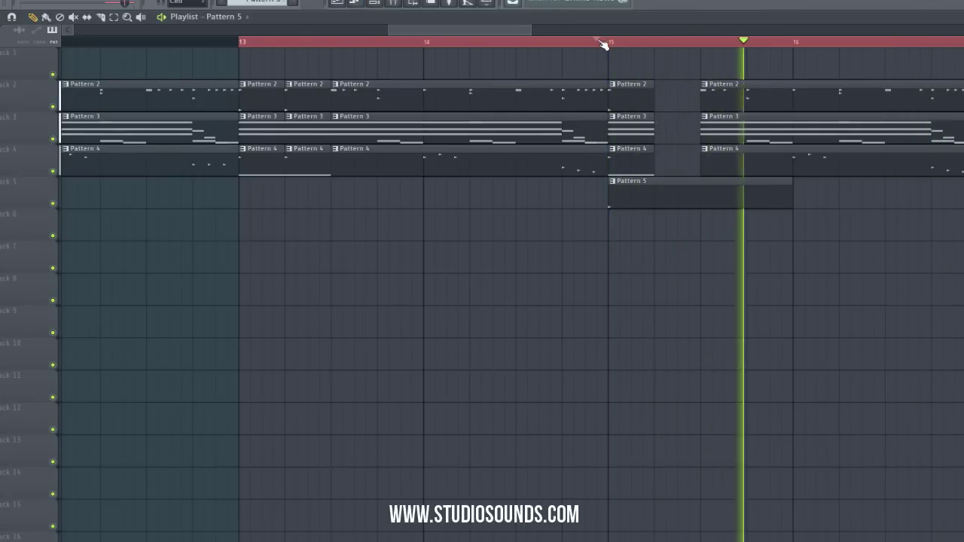
{"action": "left_click", "coordinate": [963, 17]}
- Reopen the Hat (11) #2 channel settings and set its stretch time to 1 beat
{"action": "left_click", "coordinate": [194, 448]}
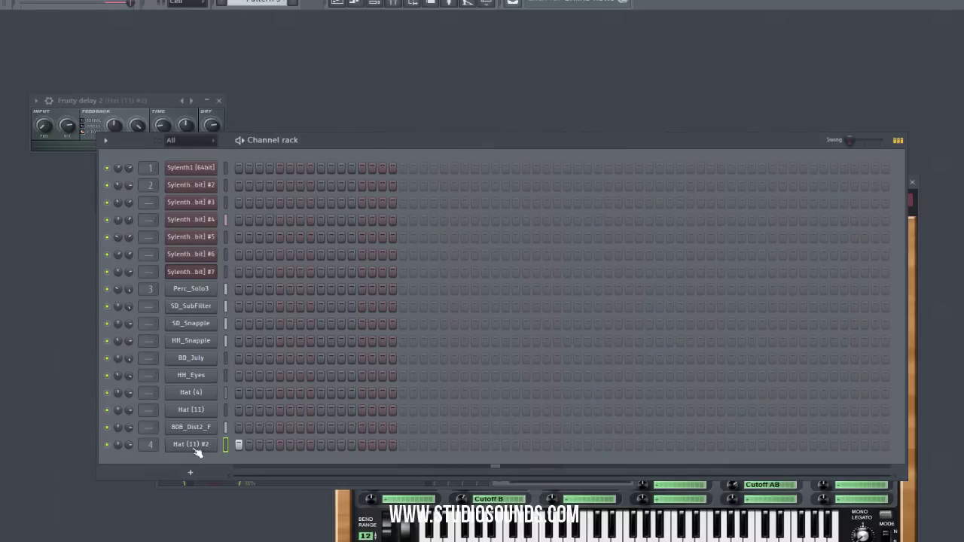
{"action": "left_click", "coordinate": [193, 448]}
{"action": "right_click", "coordinate": [260, 152]}
{"action": "left_click", "coordinate": [279, 187]}
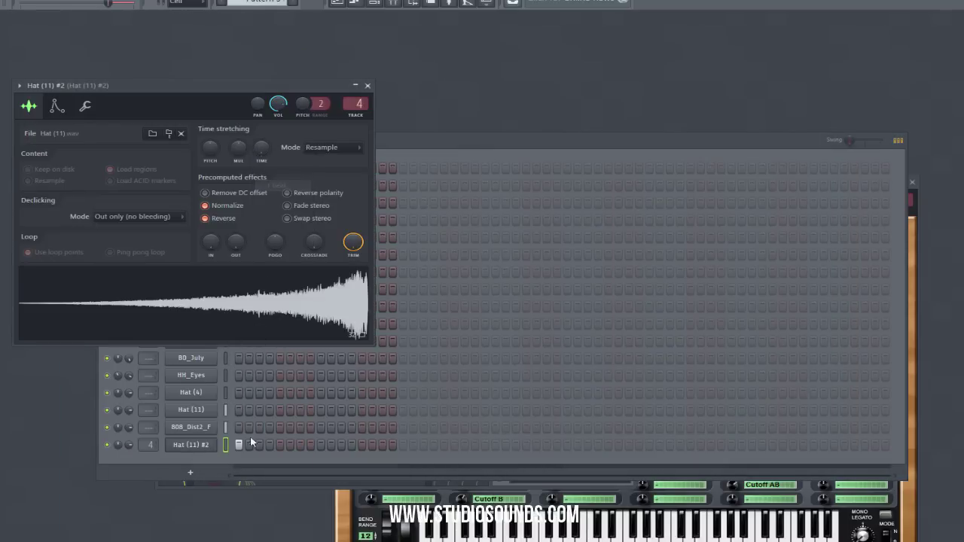
- Move the Hat (11) #2 hit in Pattern 5 to step 5 and set its time stretching mode to e2 generic
{"action": "right_click", "coordinate": [239, 445]}
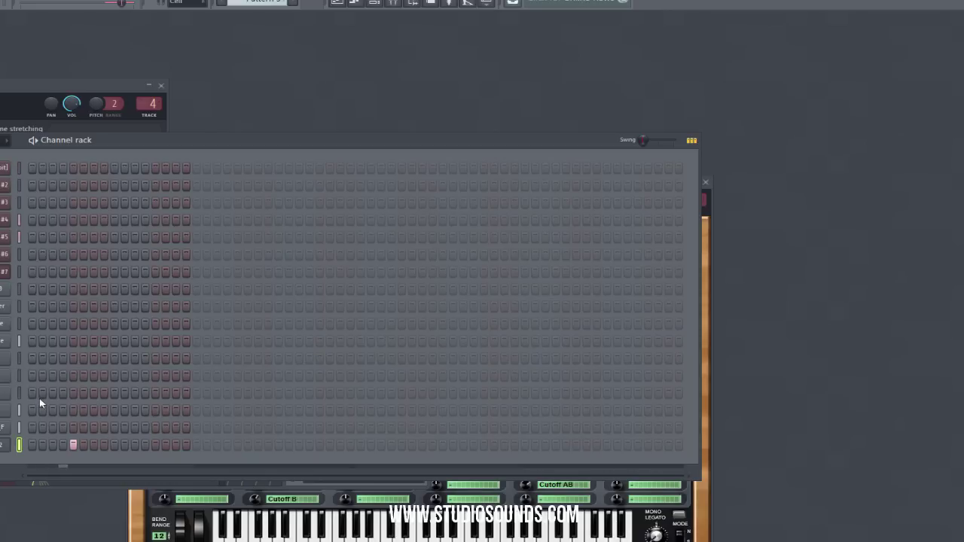
{"action": "left_click", "coordinate": [4, 445]}
{"action": "left_click", "coordinate": [4, 445]}
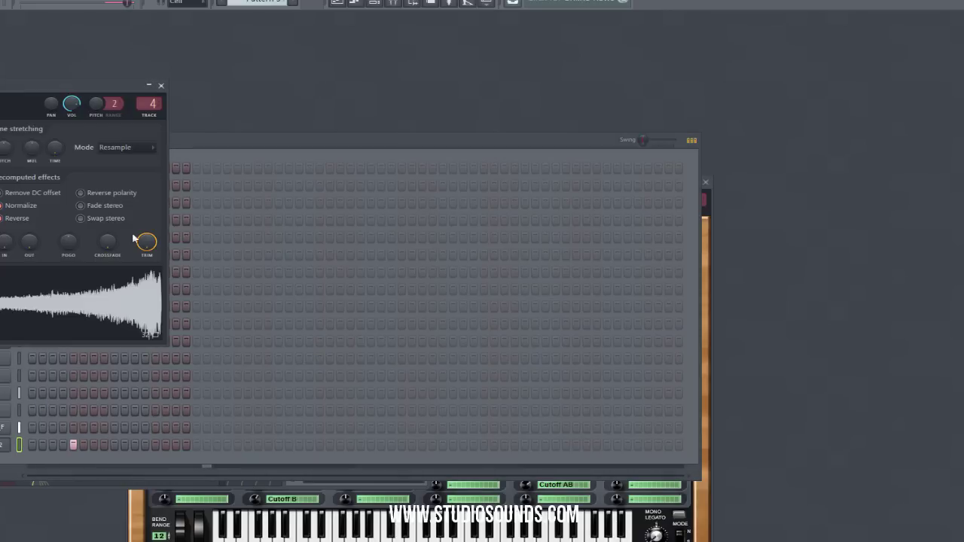
{"action": "left_click", "coordinate": [119, 149]}
{"action": "left_click", "coordinate": [154, 162]}
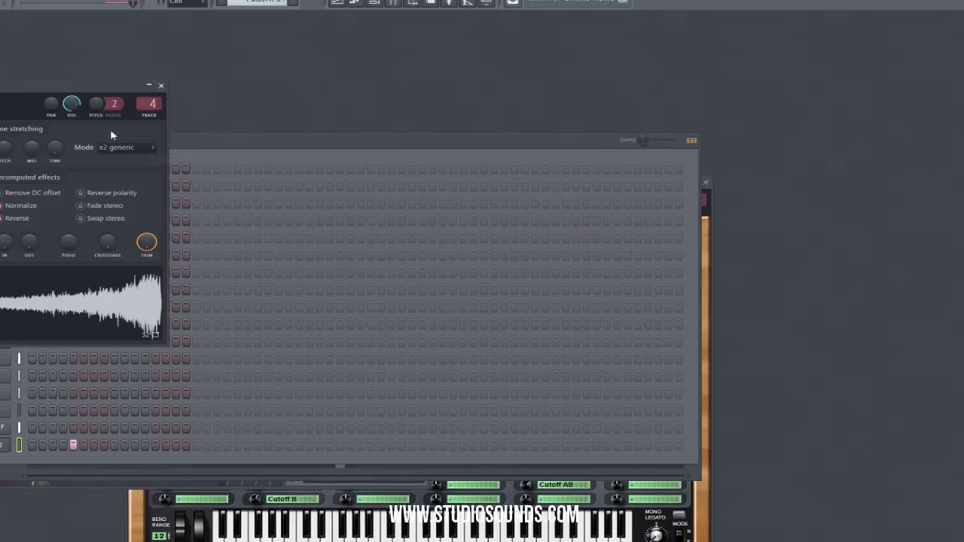
{"action": "key", "text": "F6"}
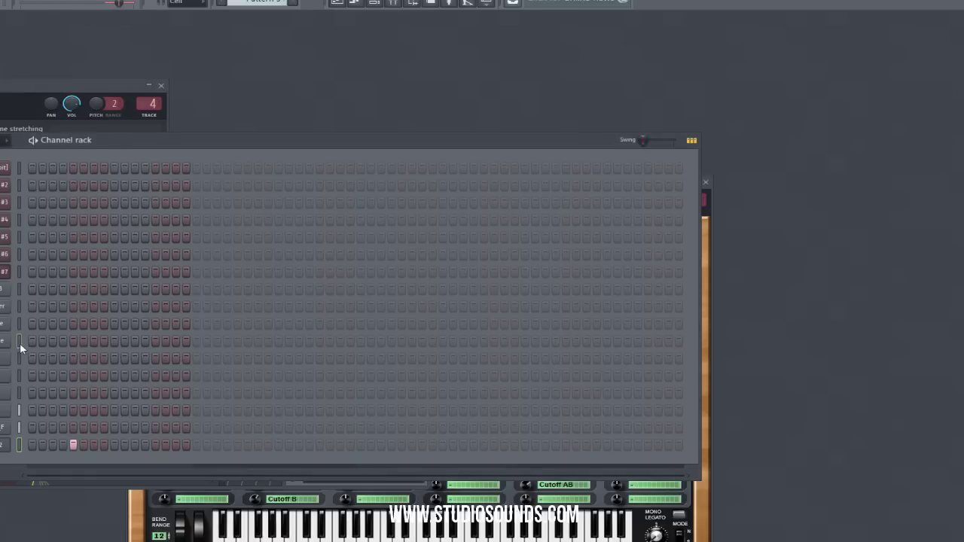
- Try a Hat (11) note on step 9 of Pattern 5, pitched one octave lower in the piano roll
{"action": "left_click", "coordinate": [20, 324]}
{"action": "left_click", "coordinate": [21, 377]}
{"action": "left_click", "coordinate": [19, 394]}
{"action": "right_click", "coordinate": [9, 413]}
{"action": "left_click", "coordinate": [120, 451]}
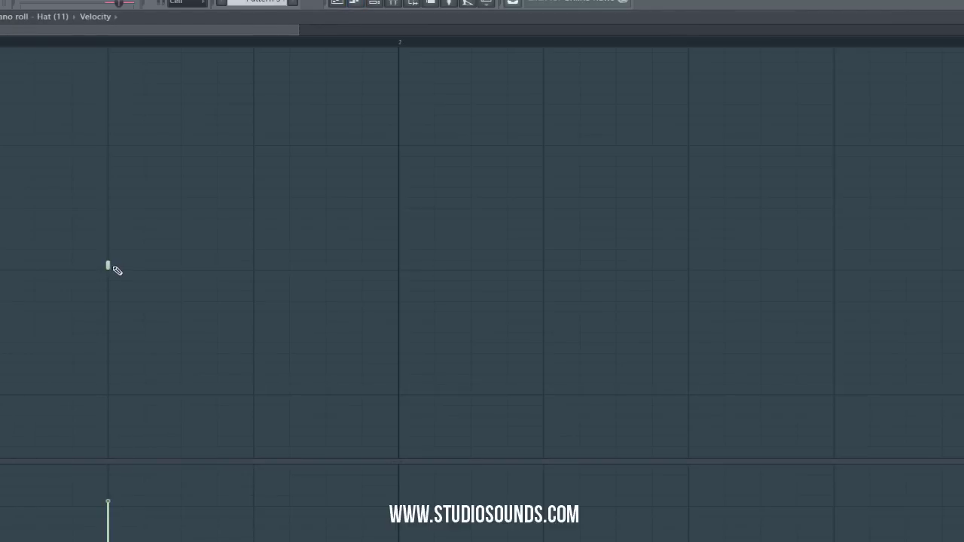
{"action": "right_click", "coordinate": [110, 268]}
{"action": "left_click", "coordinate": [108, 392]}
{"action": "left_click", "coordinate": [963, 16]}
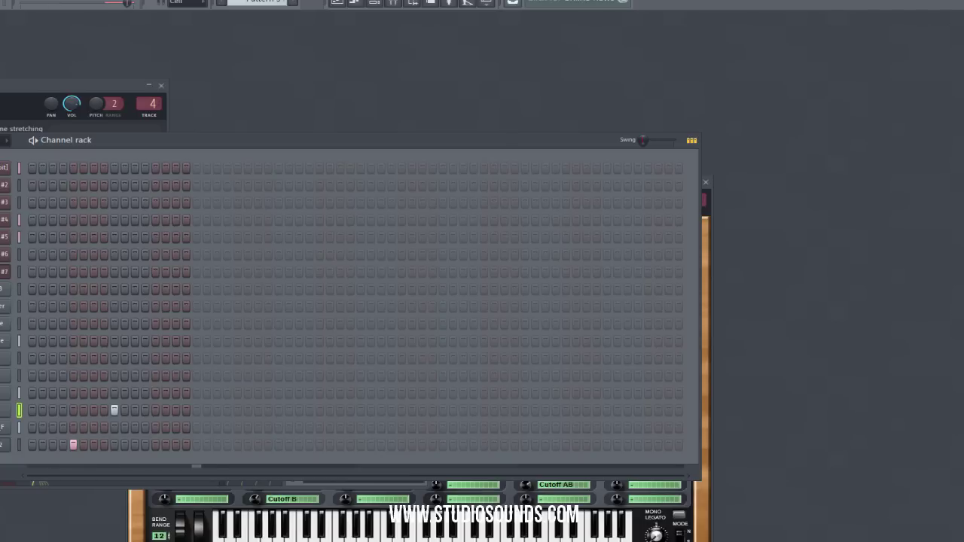
- Try a lower velocity for the Hat (11) note on step 9, and delete the note from Pattern 5
{"action": "right_click", "coordinate": [31, 413]}
{"action": "left_click", "coordinate": [32, 411]}
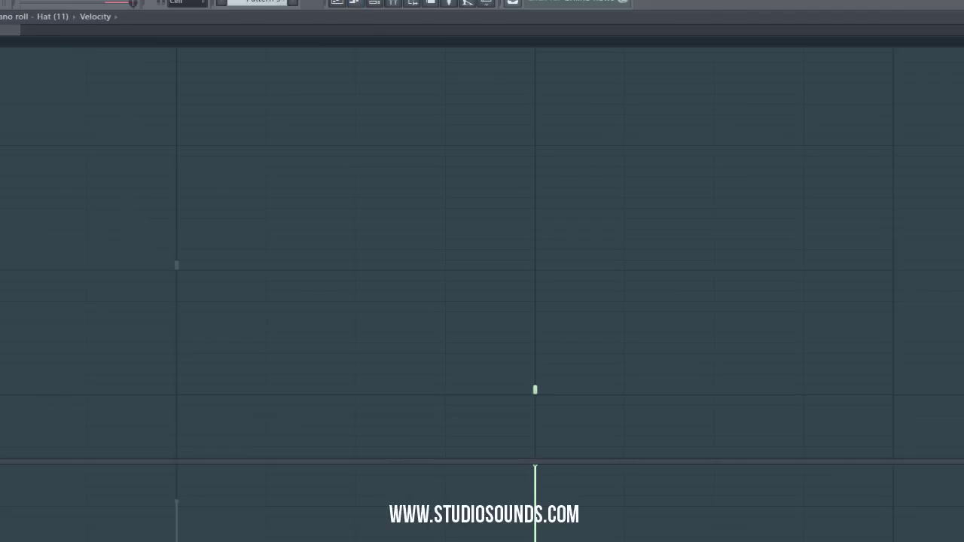
{"action": "scroll", "coordinate": [3, 503], "scroll_direction": "up", "scroll_amount": 1}
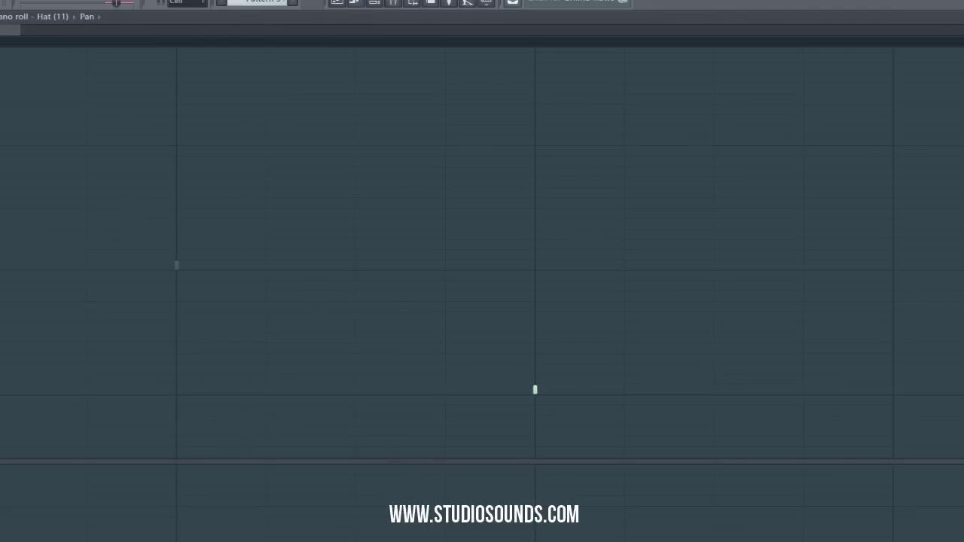
{"action": "scroll", "coordinate": [3, 503], "scroll_direction": "down", "scroll_amount": 1}
{"action": "left_click_drag", "start_coordinate": [541, 483], "coordinate": [542, 510]}
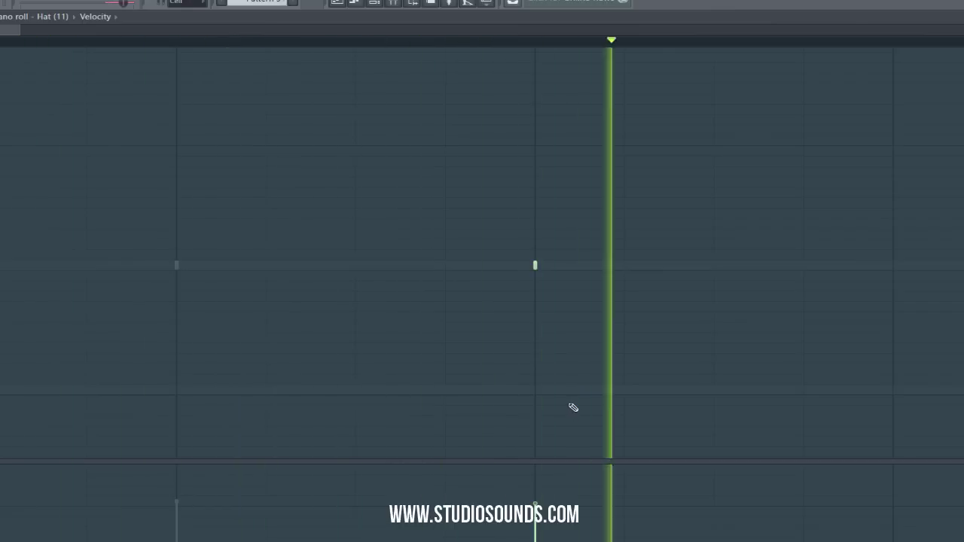
{"action": "right_click", "coordinate": [535, 265]}
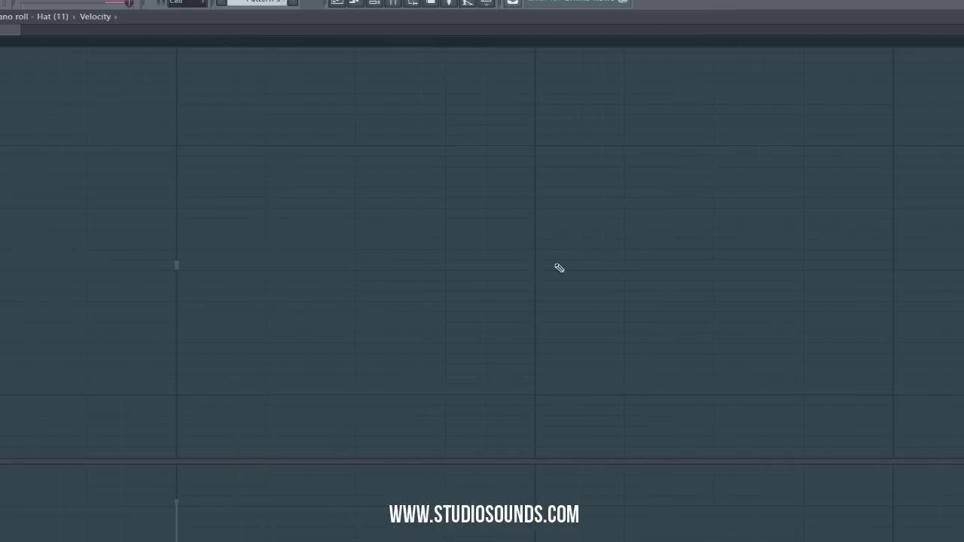
{"action": "left_click", "coordinate": [963, 16]}
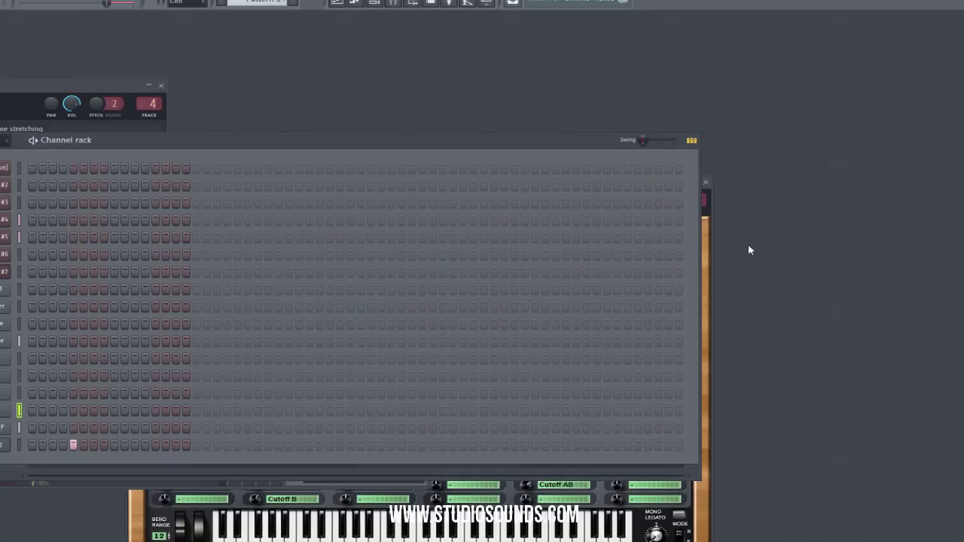
- Close the Hat (11) #2 channel settings, the Sylenth1 window and the remaining plugin window, and bring up the sample browser
{"action": "left_click_drag", "start_coordinate": [836, 98], "coordinate": [955, 98]}
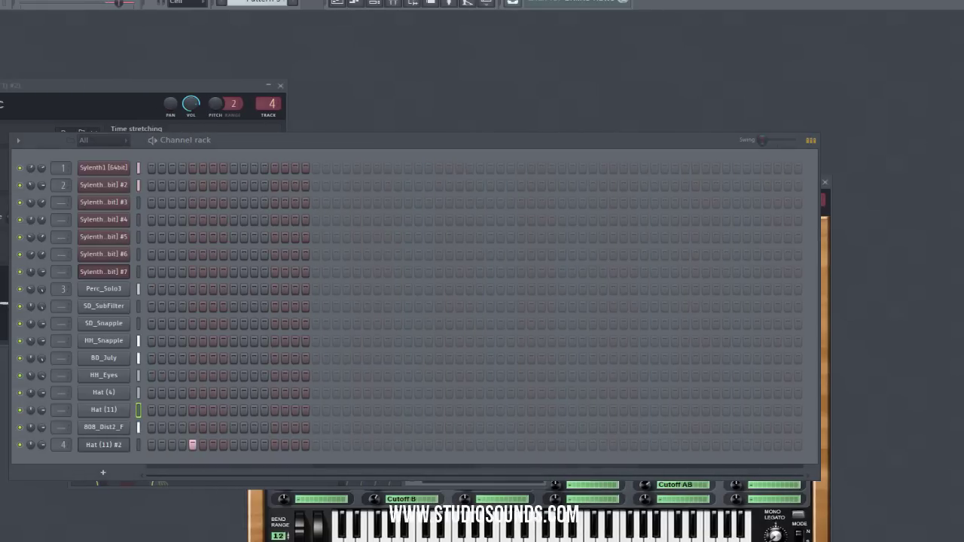
{"action": "left_click_drag", "start_coordinate": [956, 98], "coordinate": [963, 98]}
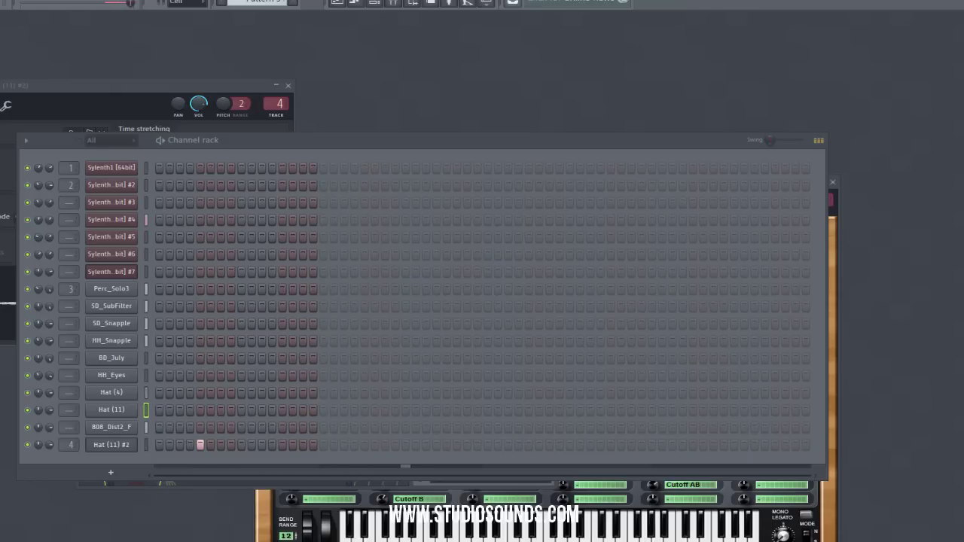
{"action": "left_click_drag", "start_coordinate": [963, 98], "coordinate": [836, 98]}
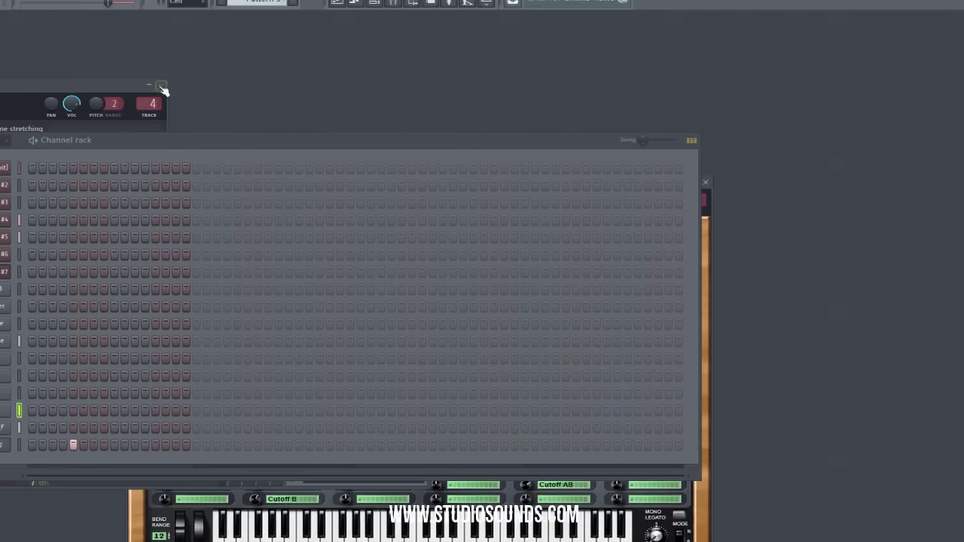
{"action": "left_click", "coordinate": [161, 86]}
{"action": "left_click", "coordinate": [711, 279]}
{"action": "left_click", "coordinate": [708, 183]}
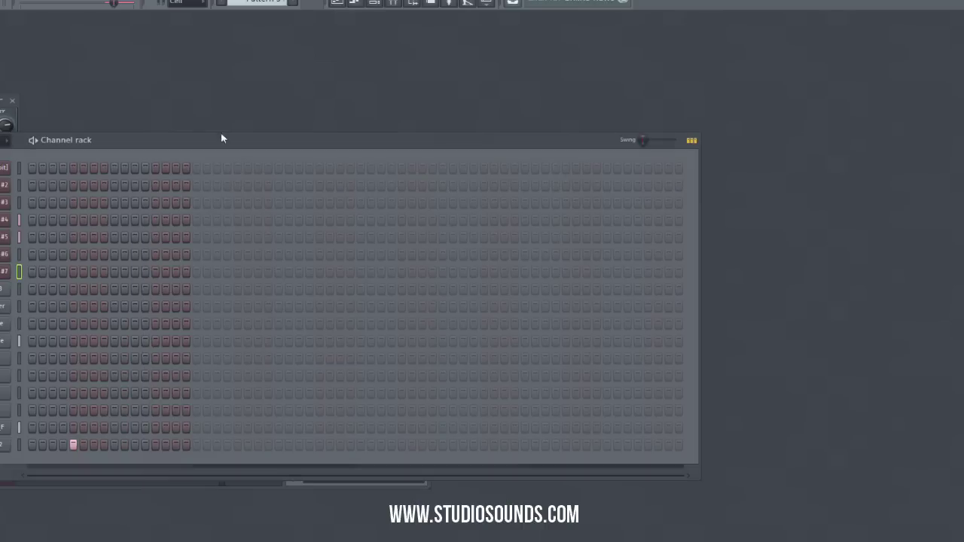
{"action": "left_click", "coordinate": [13, 101]}
{"action": "key", "text": "alt+F8"}
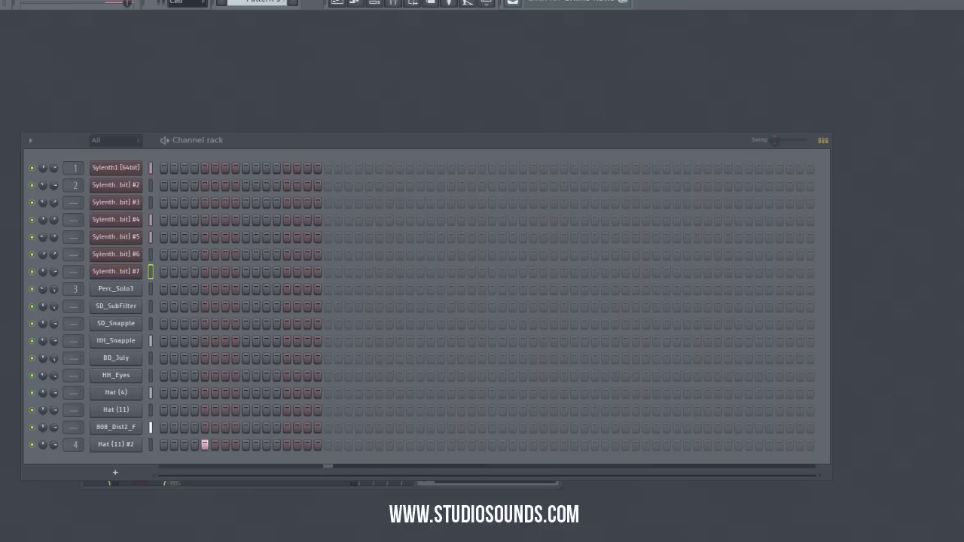
- Add Clap (11) and Clap (9) as channels and, in Pattern 6, activate Clap (11) steps 1 and 9 and Clap (9) steps 7 and 15
{"action": "left_click_drag", "start_coordinate": [88, 531], "coordinate": [130, 462]}
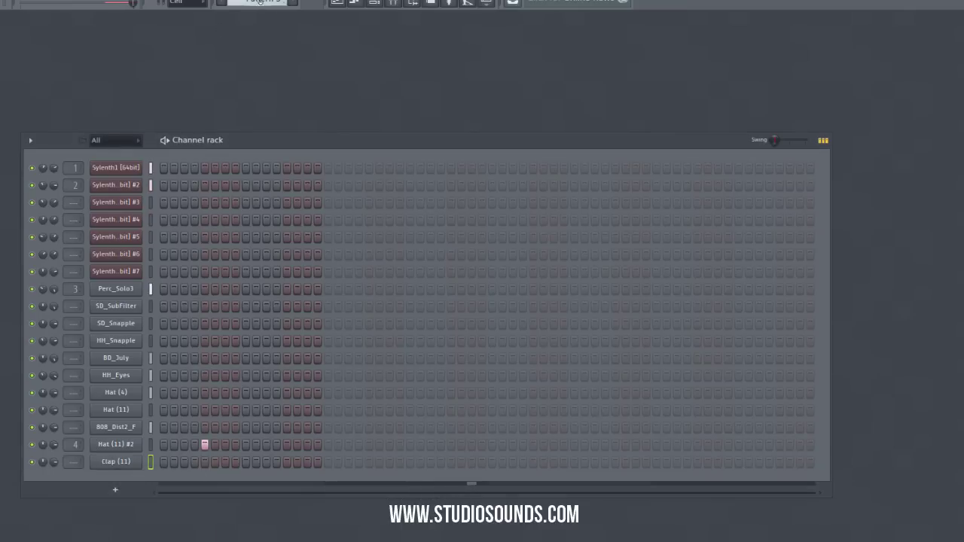
{"action": "right_click", "coordinate": [204, 445]}
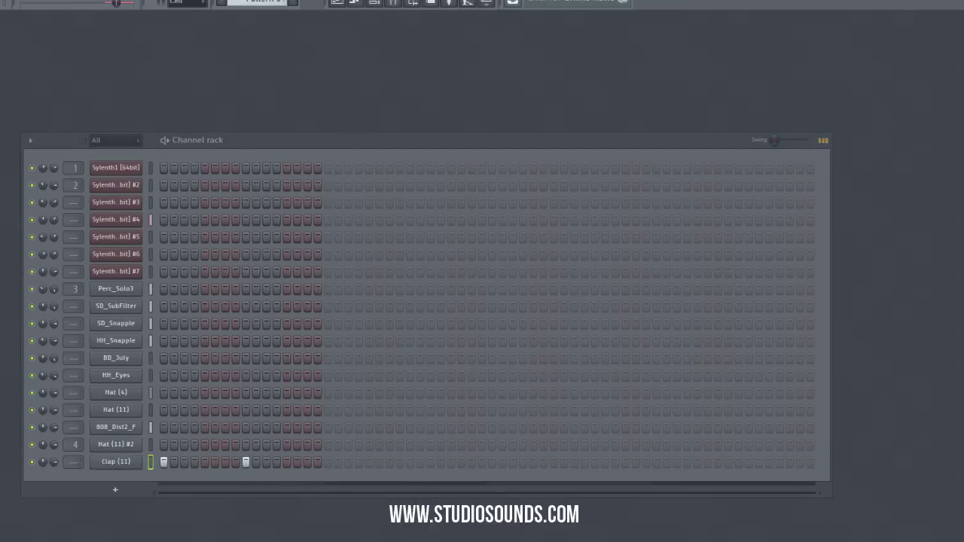
{"action": "left_click_drag", "start_coordinate": [4, 528], "coordinate": [113, 480]}
{"action": "left_click", "coordinate": [226, 482]}
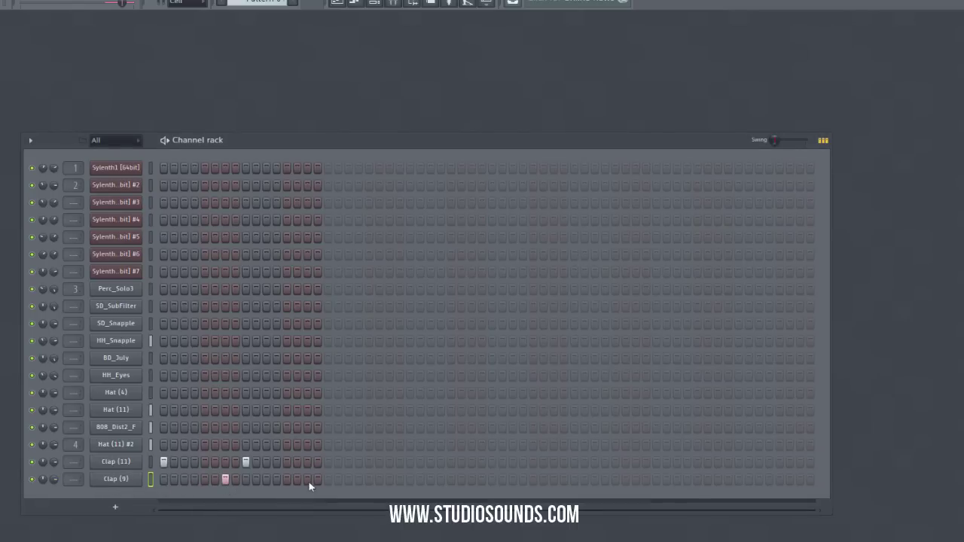
{"action": "left_click", "coordinate": [307, 480]}
- Add Clap (6) as a channel and activate its steps 5 and 13 in Pattern 6
{"action": "left_click_drag", "start_coordinate": [4, 538], "coordinate": [147, 498]}
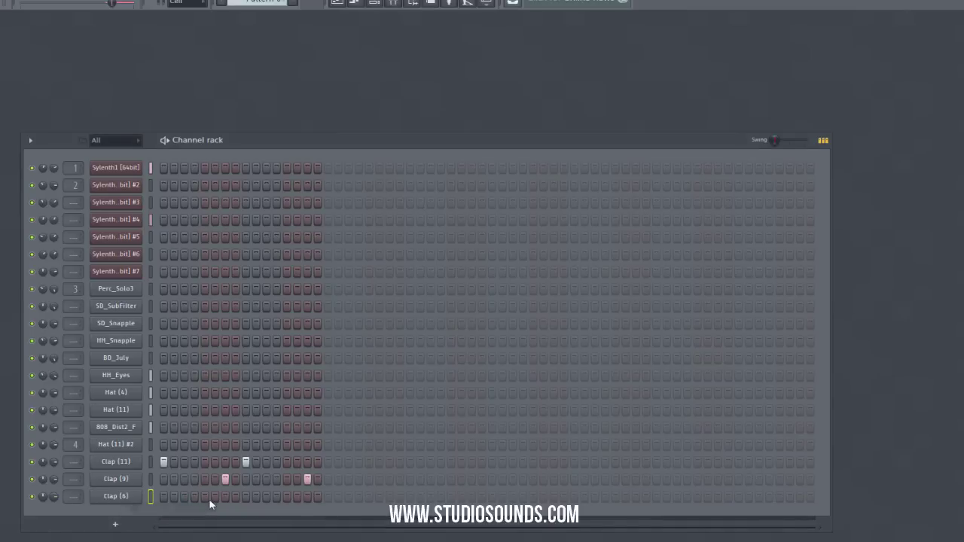
{"action": "left_click_drag", "start_coordinate": [207, 498], "coordinate": [216, 499]}
{"action": "right_click", "coordinate": [271, 472]}
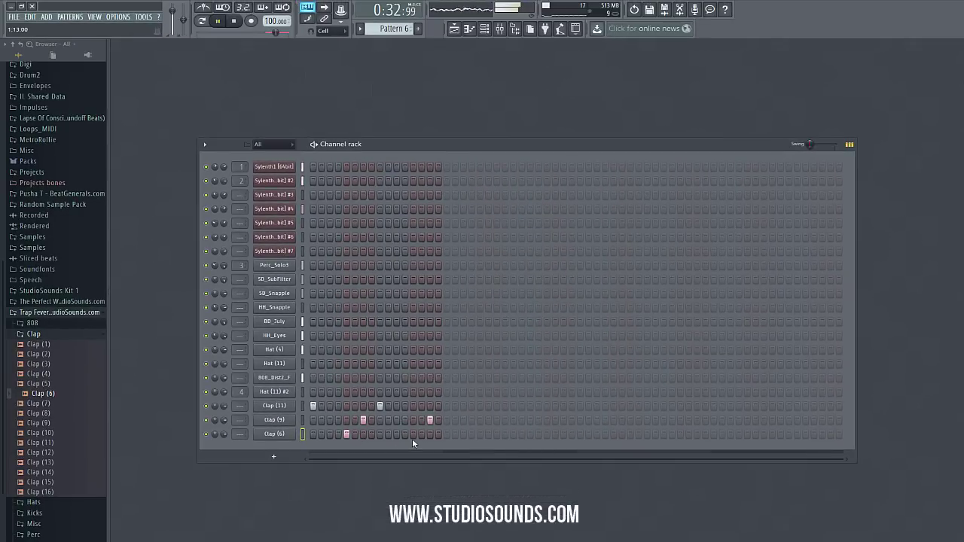
{"action": "left_click", "coordinate": [338, 472]}
- Place Pattern 6 clips on playlist track 6 in bars 13, 14, 15 and 16
{"action": "key", "text": "F5"}
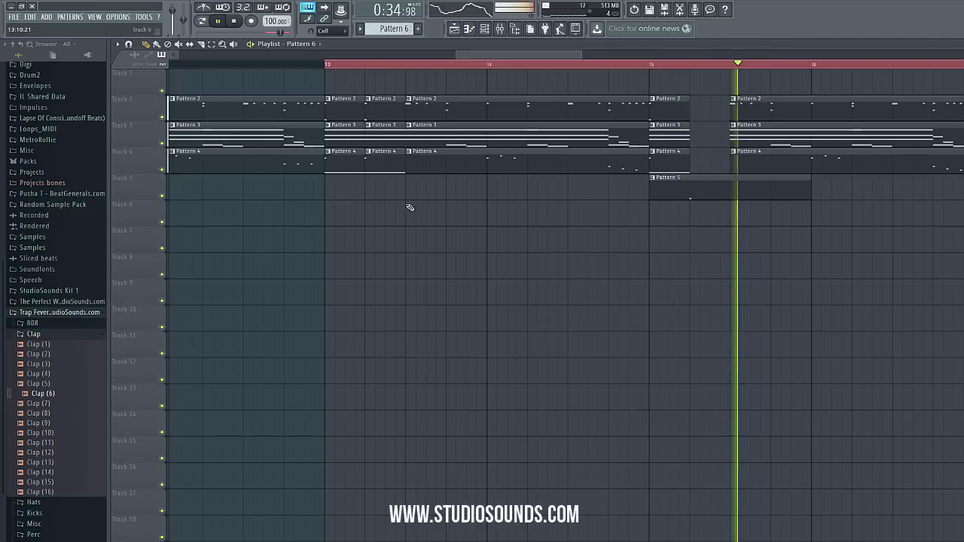
{"action": "left_click", "coordinate": [325, 220]}
{"action": "left_click", "coordinate": [497, 217]}
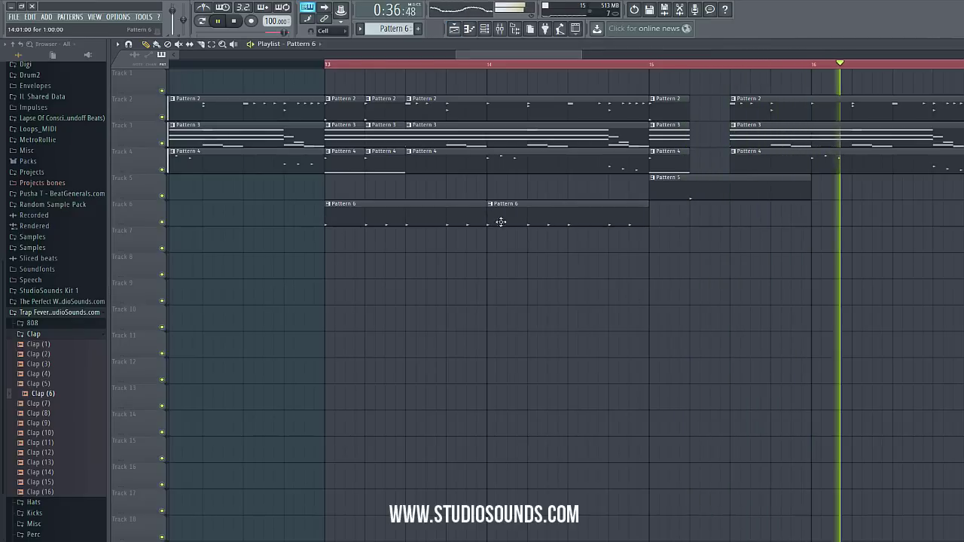
{"action": "left_click", "coordinate": [652, 213]}
{"action": "left_click", "coordinate": [816, 218]}
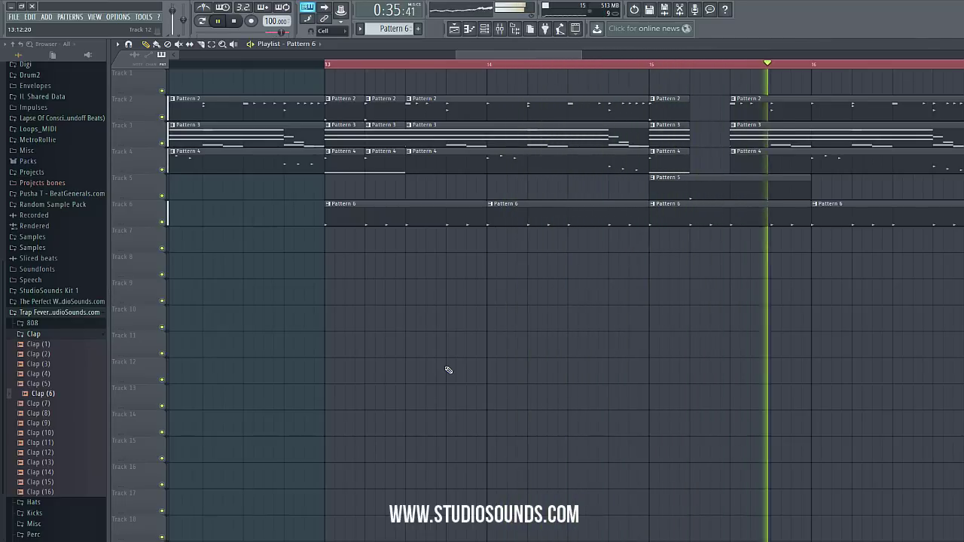
- Clear all Clap (9) and Clap (6) steps in Pattern 6, leaving Clap (11) hits on steps 1, 9 and 13
{"action": "left_click", "coordinate": [958, 43]}
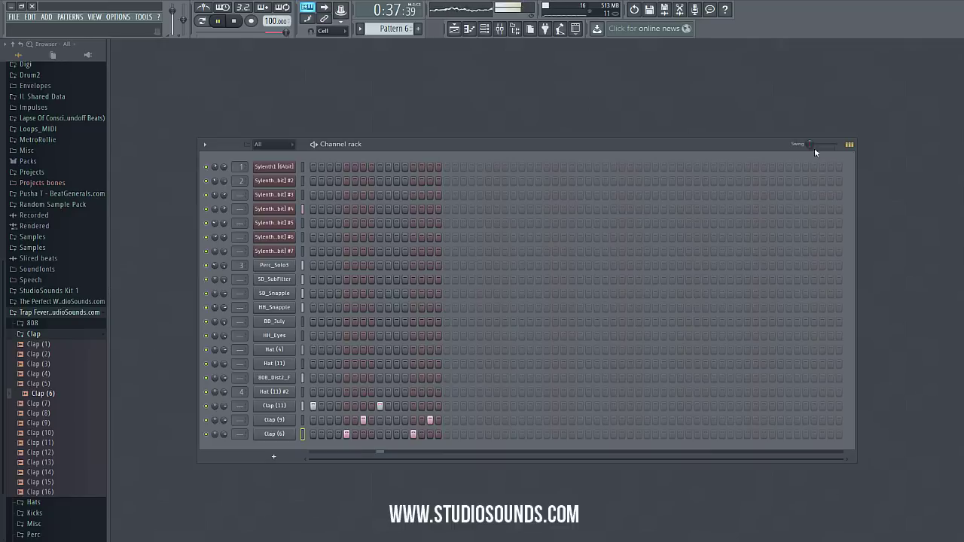
{"action": "left_click", "coordinate": [362, 434]}
{"action": "left_click", "coordinate": [347, 434]}
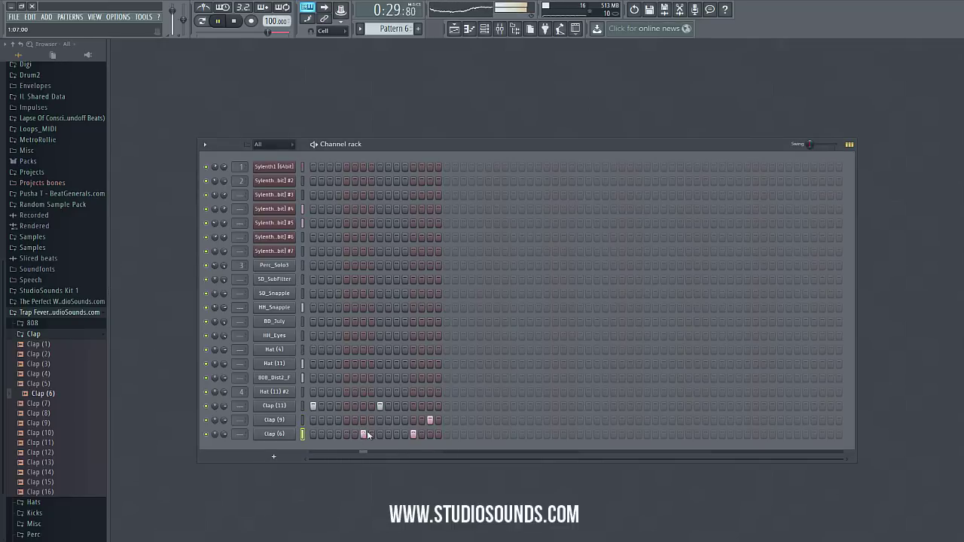
{"action": "left_click", "coordinate": [430, 420]}
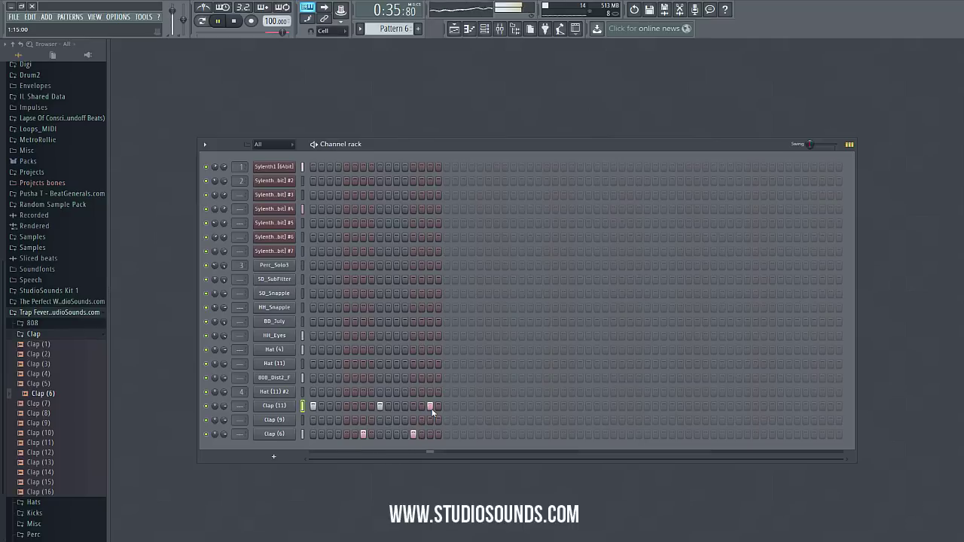
{"action": "left_click", "coordinate": [414, 406]}
{"action": "left_click", "coordinate": [414, 435]}
{"action": "left_click", "coordinate": [430, 435]}
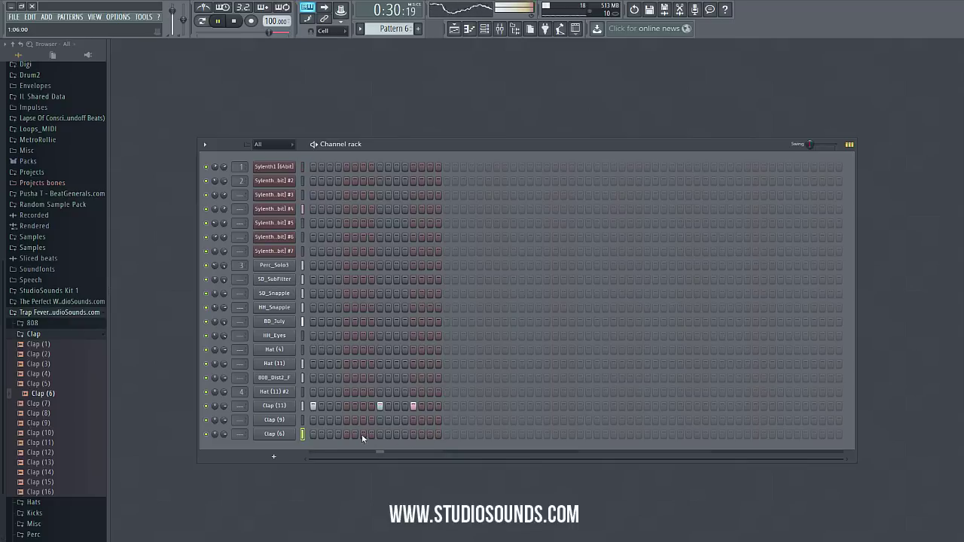
- Fill Clap (11) on every second step in Pattern 6 and clear its hits from step 11 onward
{"action": "left_click", "coordinate": [372, 406]}
{"action": "right_click", "coordinate": [274, 405]}
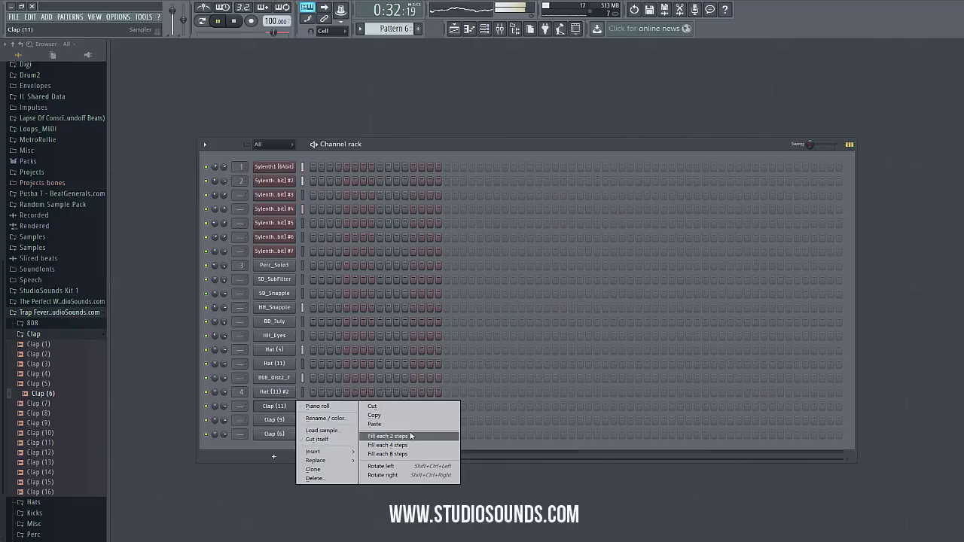
{"action": "left_click", "coordinate": [409, 437]}
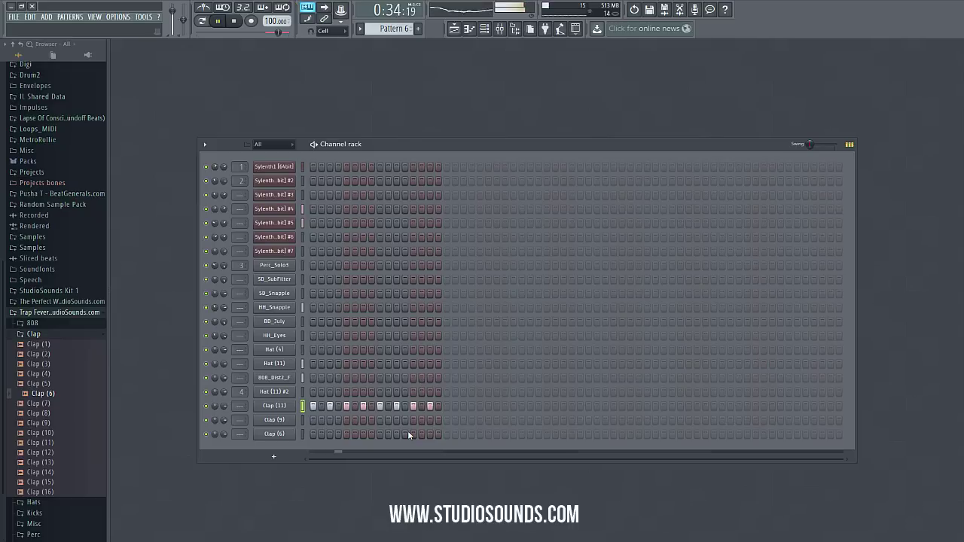
{"action": "left_click_drag", "start_coordinate": [397, 407], "coordinate": [435, 407]}
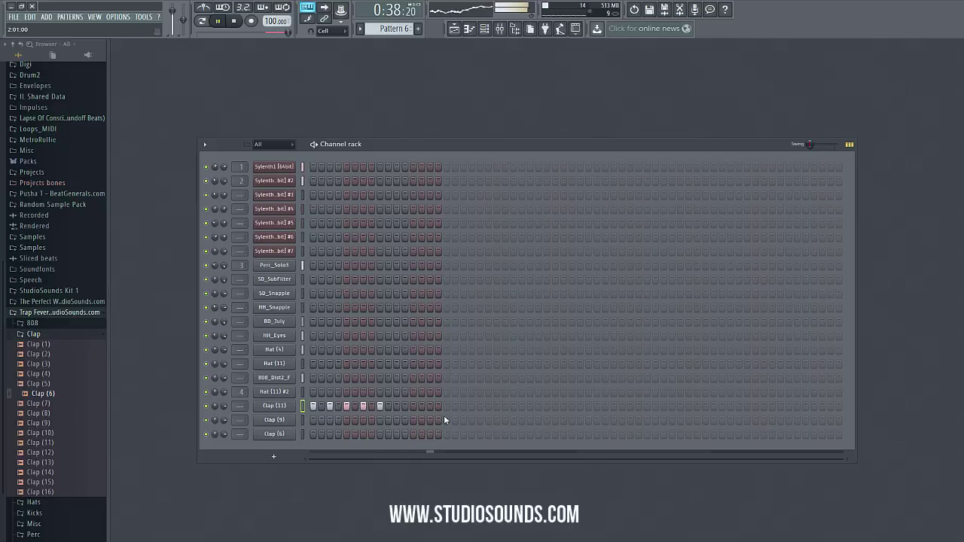
- Delete the Pattern 6 clips in bars 13 and 14 of playlist track 6 and place one again in bar 16
{"action": "left_click", "coordinate": [454, 29]}
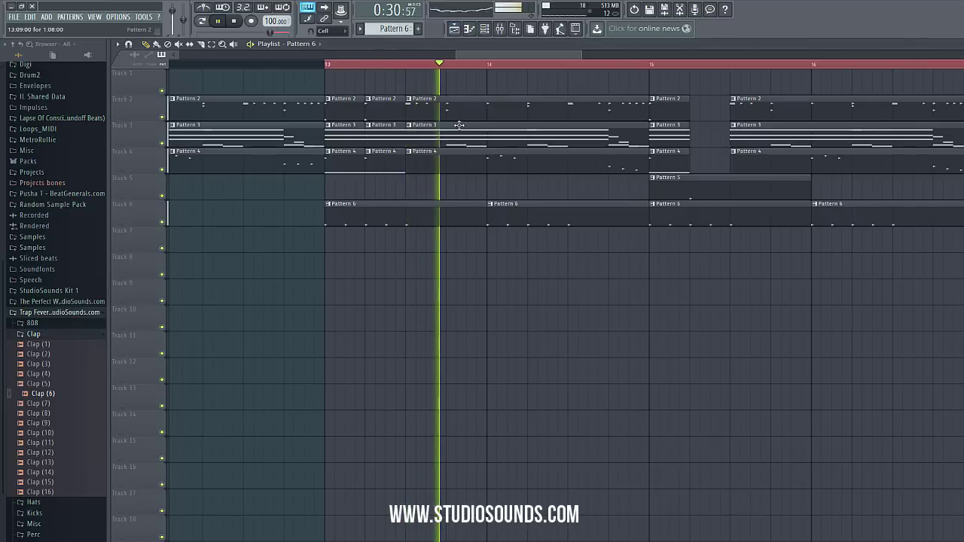
{"action": "right_click", "coordinate": [510, 221]}
{"action": "right_click", "coordinate": [418, 222]}
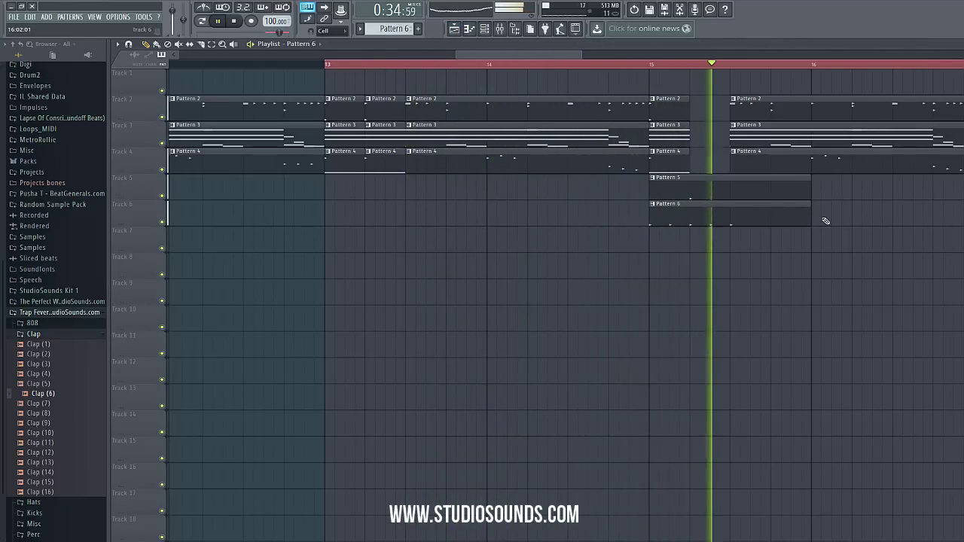
{"action": "left_click", "coordinate": [818, 217]}
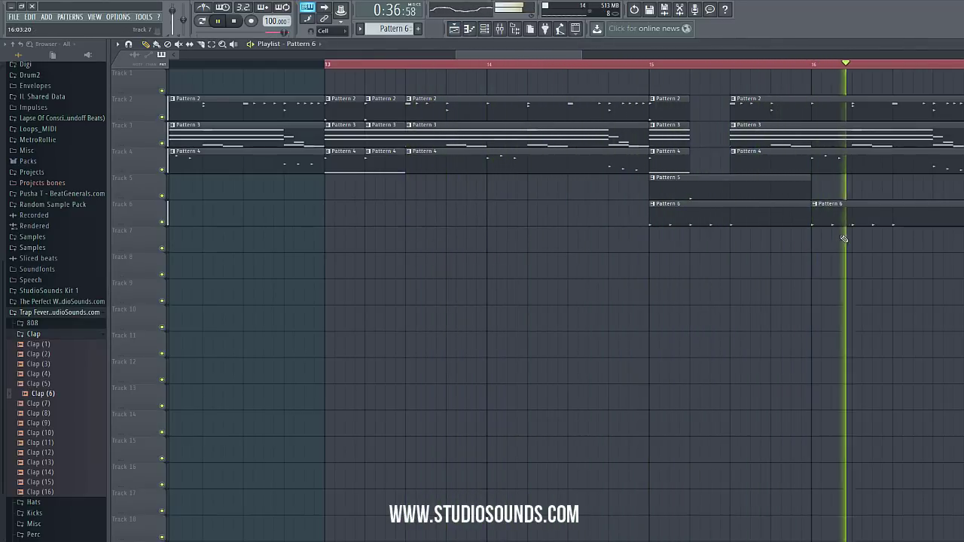
{"action": "left_click_drag", "start_coordinate": [468, 63], "coordinate": [2, 85]}
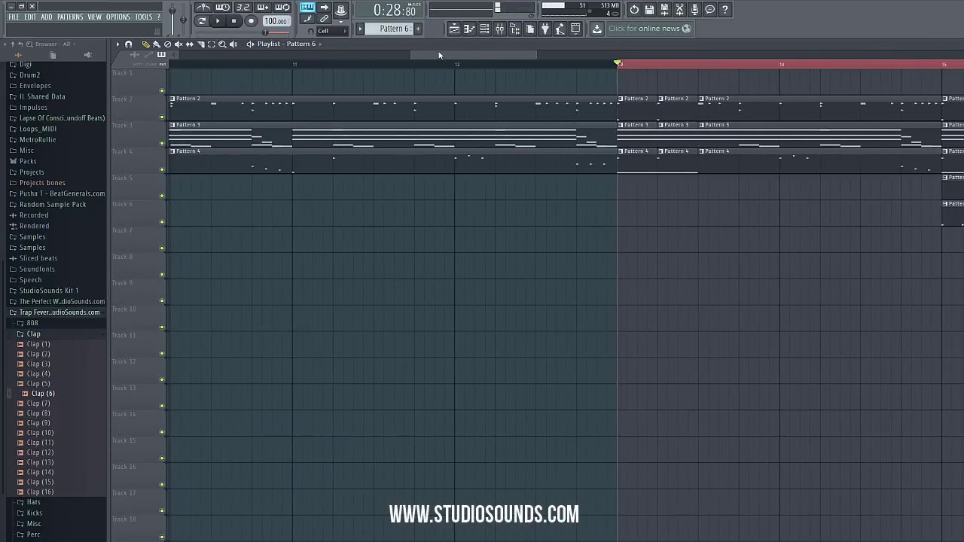
- Clear the playlist selection over bars 13 to 16 and place a Pattern 1 clip at bar 17 on track 1
{"action": "left_click_drag", "start_coordinate": [412, 58], "coordinate": [111, 94]}
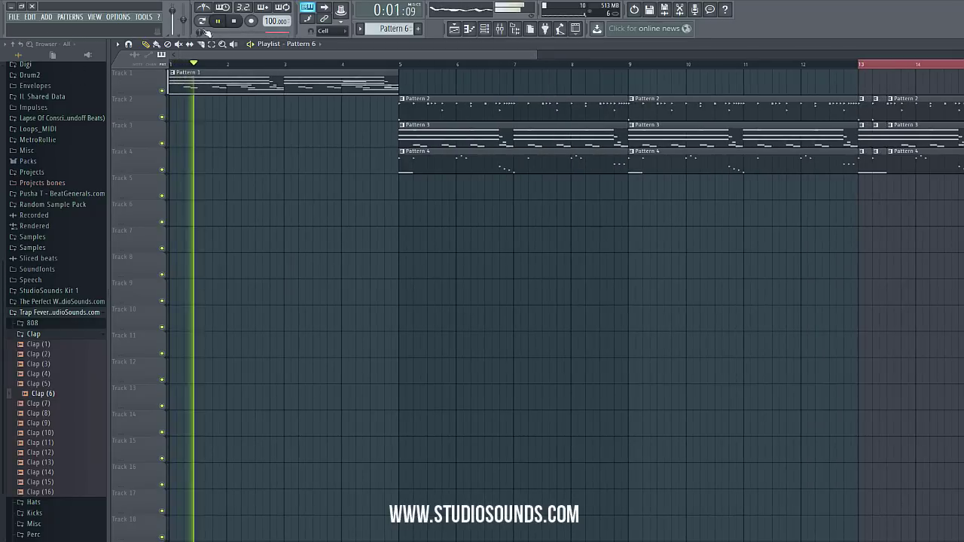
{"action": "left_click_drag", "start_coordinate": [109, 148], "coordinate": [1, 148]}
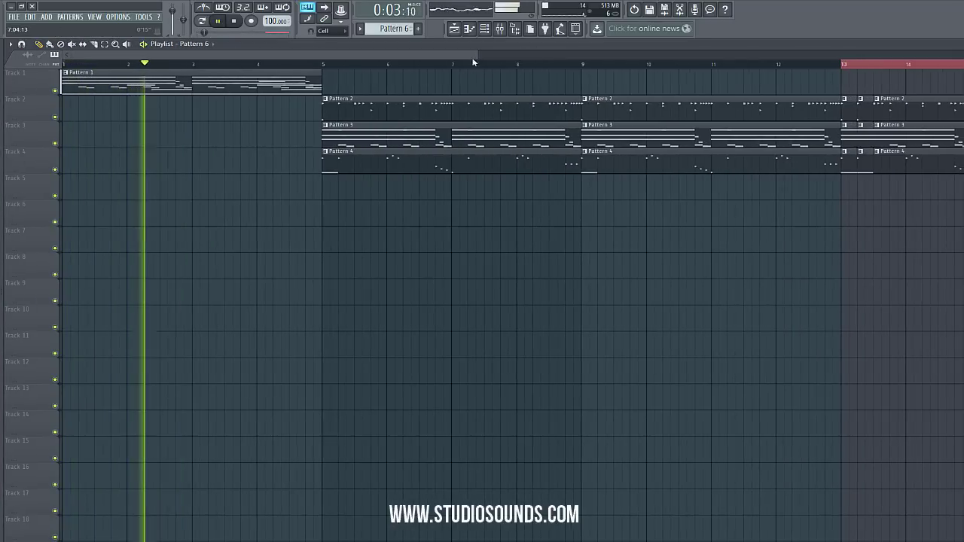
{"action": "left_click_drag", "start_coordinate": [476, 56], "coordinate": [934, 58]}
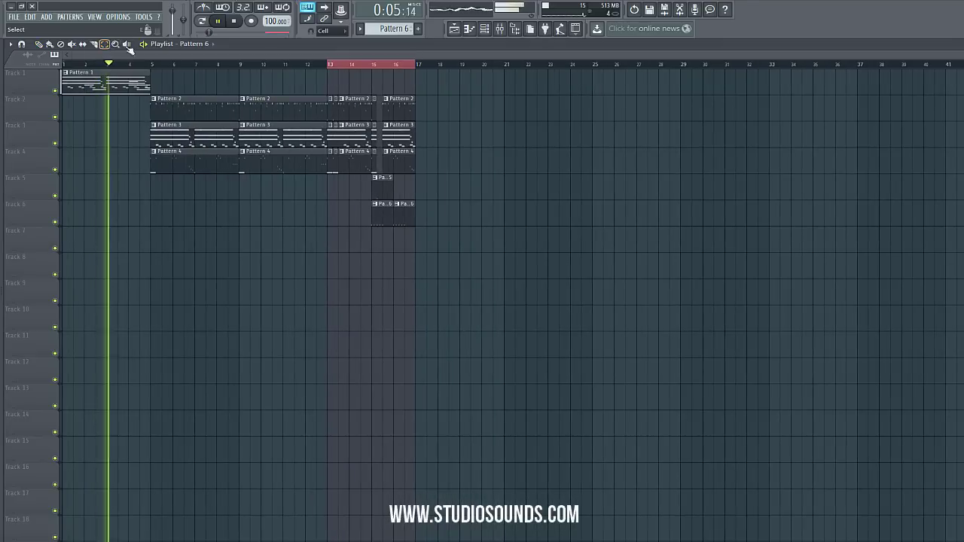
{"action": "left_click", "coordinate": [364, 72]}
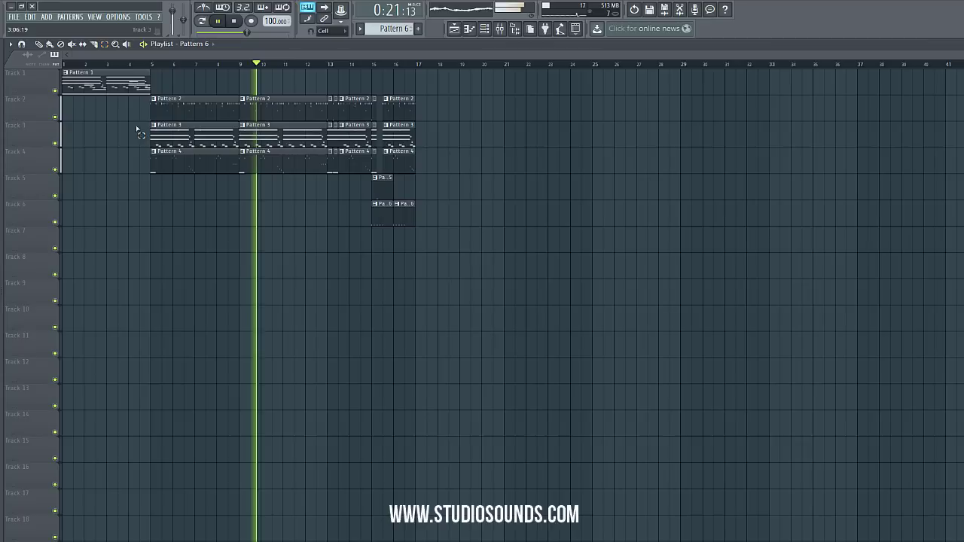
{"action": "left_click", "coordinate": [425, 84]}
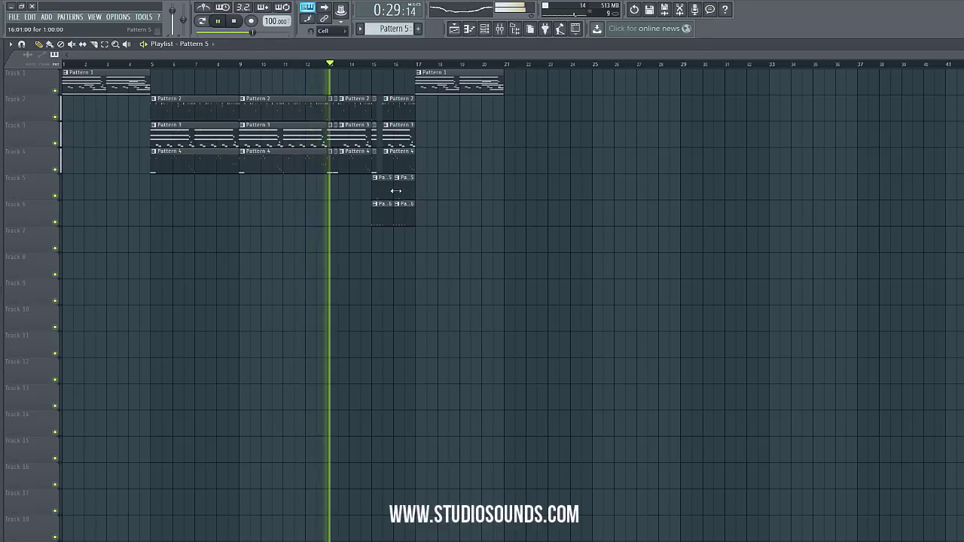
- Trim the start of the Pattern 5 clip in bar 16 of track 5 so only its last beat remains
{"action": "left_click_drag", "start_coordinate": [963, 55], "coordinate": [645, 57]}
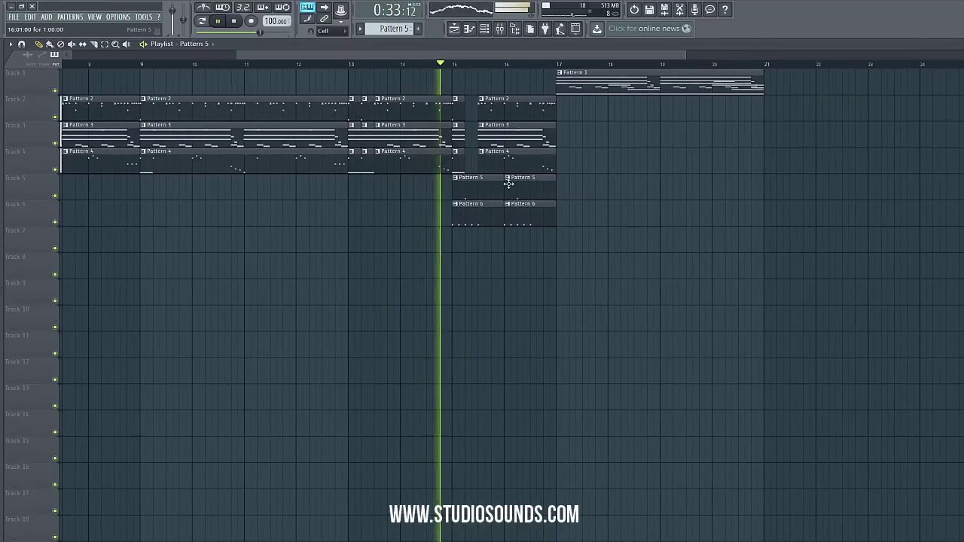
{"action": "left_click_drag", "start_coordinate": [507, 183], "coordinate": [556, 188]}
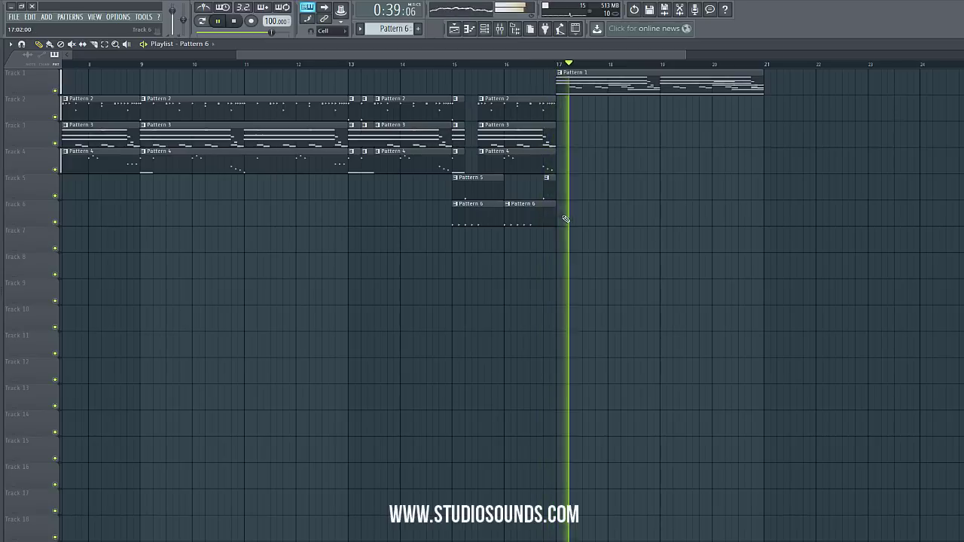
- Place Pattern 6 clips on playlist track 6 in bars 17, 18, 19 and 20
{"action": "left_click", "coordinate": [565, 217]}
{"action": "left_click", "coordinate": [616, 219]}
{"action": "left_click", "coordinate": [669, 219]}
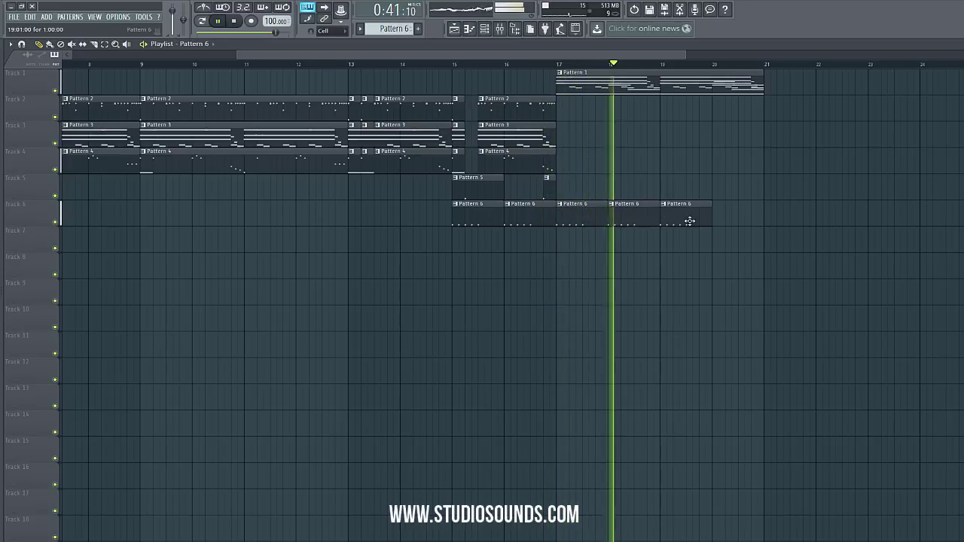
{"action": "left_click", "coordinate": [718, 217]}
- Place a Pattern 1 clip at bar 21 on track 1 and delete the Pattern 6 clips in bars 15 and 16
{"action": "left_click", "coordinate": [627, 88]}
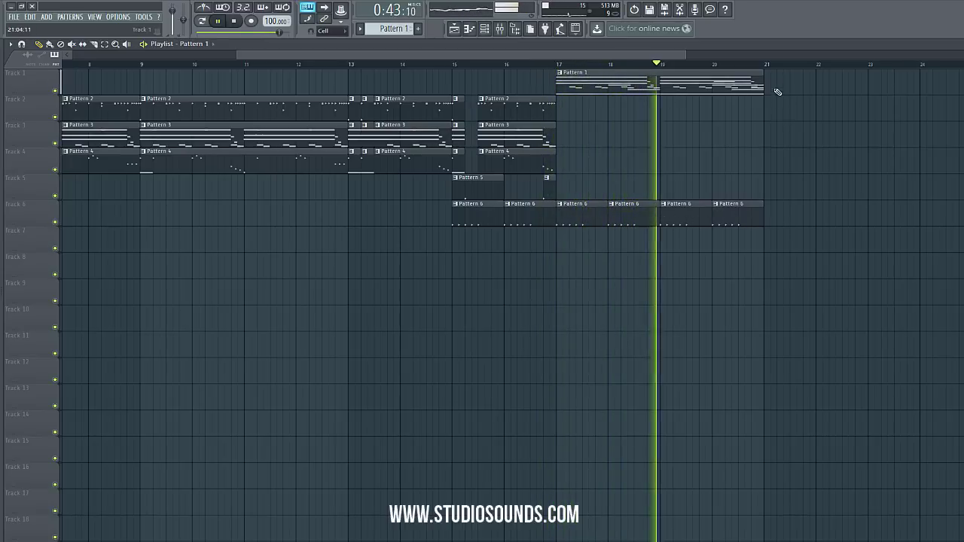
{"action": "left_click", "coordinate": [777, 90]}
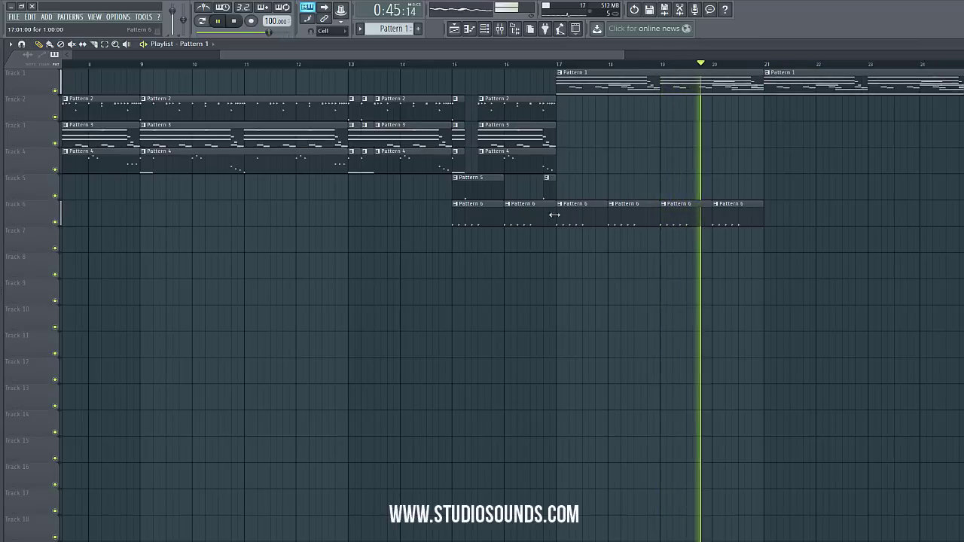
{"action": "right_click", "coordinate": [527, 217]}
{"action": "right_click", "coordinate": [478, 218]}
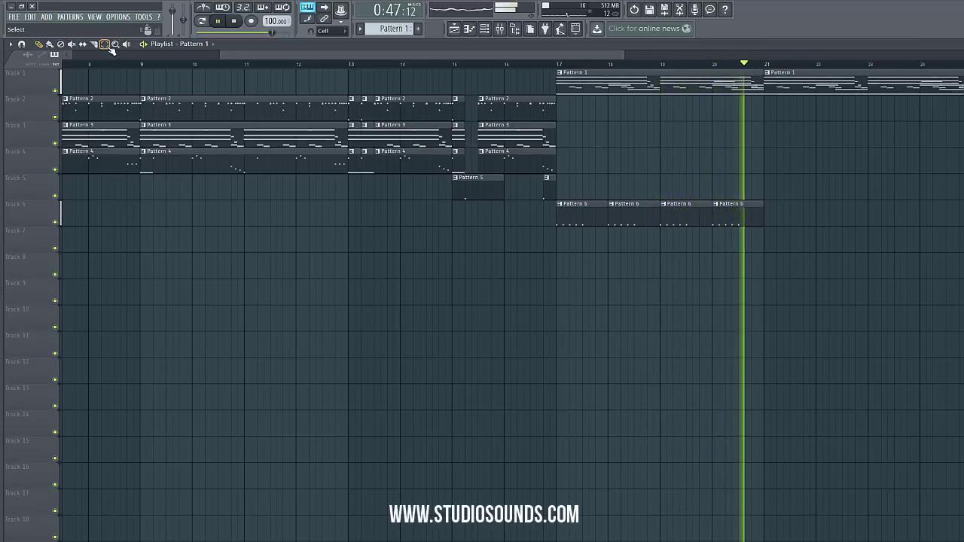
- Select bars 17 to 20 in the playlist for looped playback and return to the channel rack
{"action": "left_click_drag", "start_coordinate": [558, 63], "coordinate": [767, 96]}
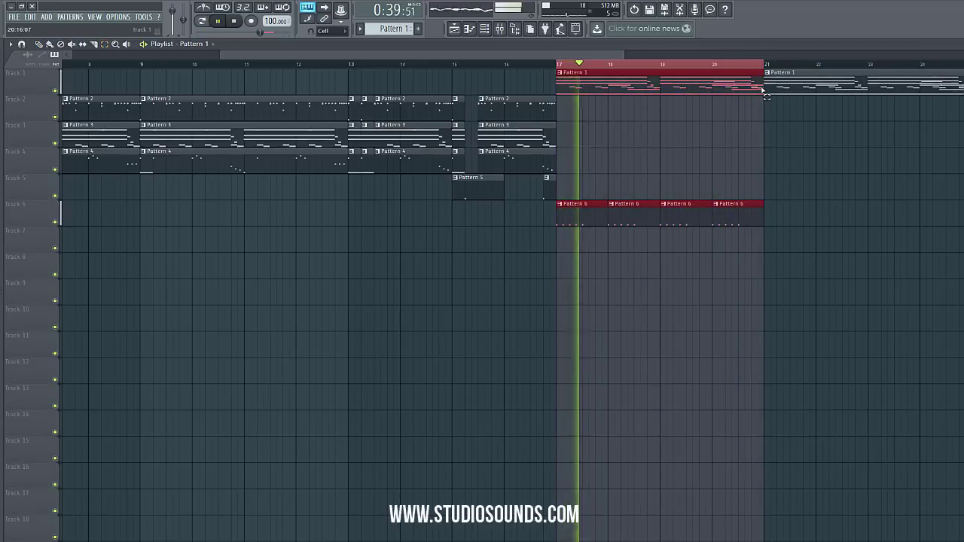
{"action": "left_click", "coordinate": [957, 45]}
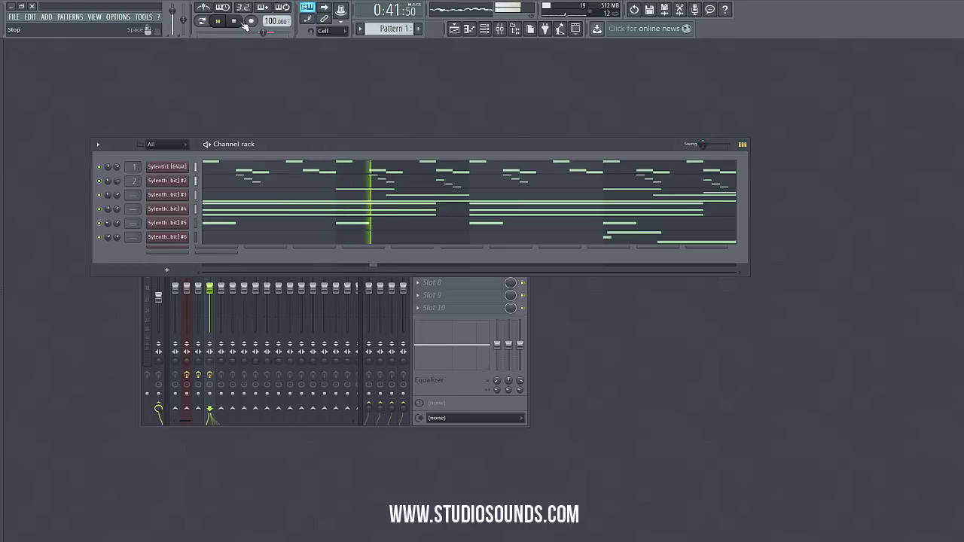
{"action": "left_click", "coordinate": [455, 29]}
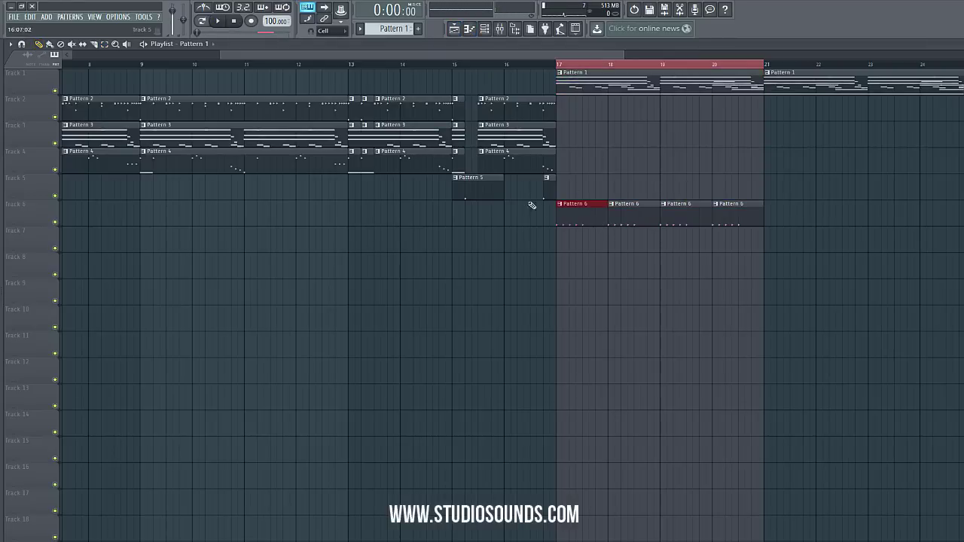
{"action": "left_click", "coordinate": [957, 44]}
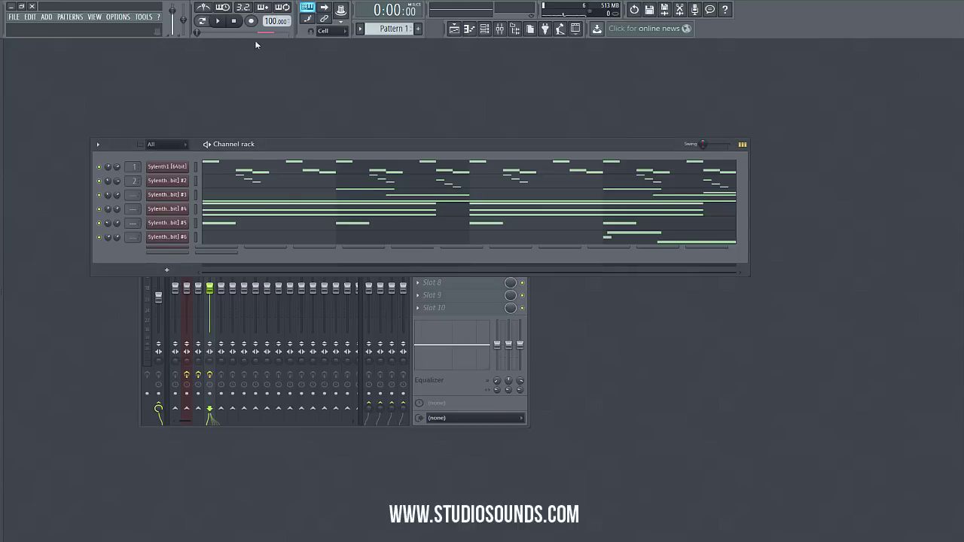
- Lower the velocity of every second Clap (11) note in Pattern 6 to about 45%, starting with the second note
{"action": "scroll", "coordinate": [392, 29], "scroll_direction": "down", "scroll_amount": 4}
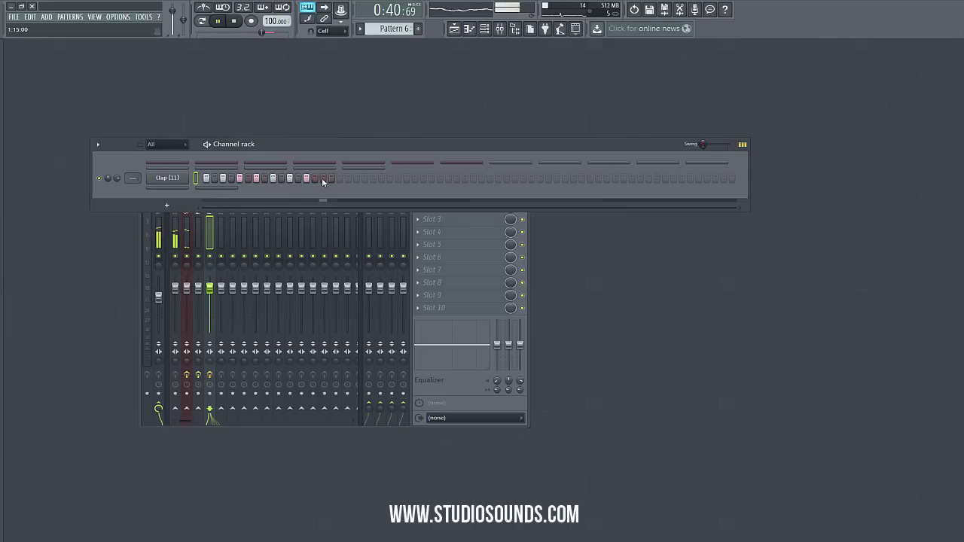
{"action": "right_click", "coordinate": [189, 178]}
{"action": "left_click", "coordinate": [205, 182]}
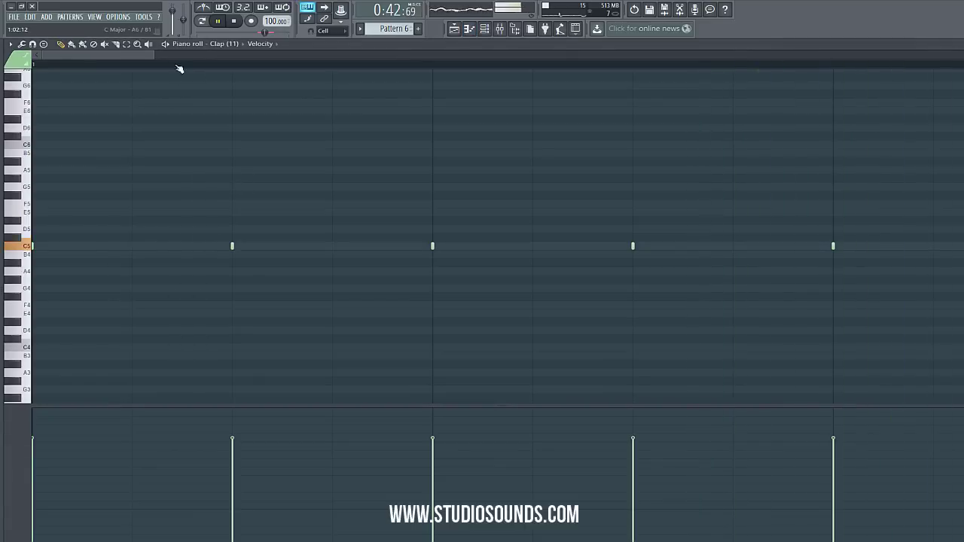
{"action": "left_click_drag", "start_coordinate": [154, 54], "coordinate": [806, 53]}
{"action": "left_click", "coordinate": [61, 476]}
{"action": "left_click", "coordinate": [120, 481]}
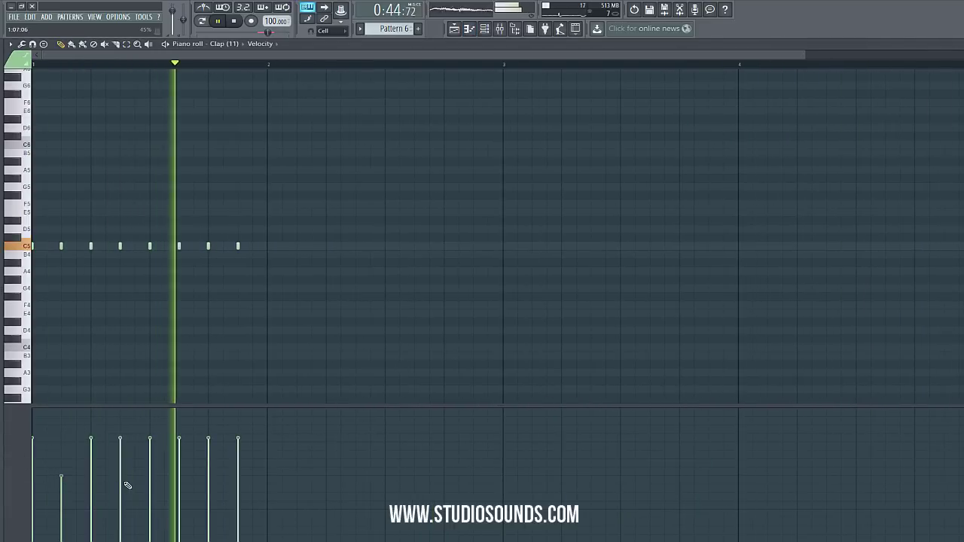
{"action": "left_click", "coordinate": [179, 483]}
{"action": "left_click", "coordinate": [238, 490]}
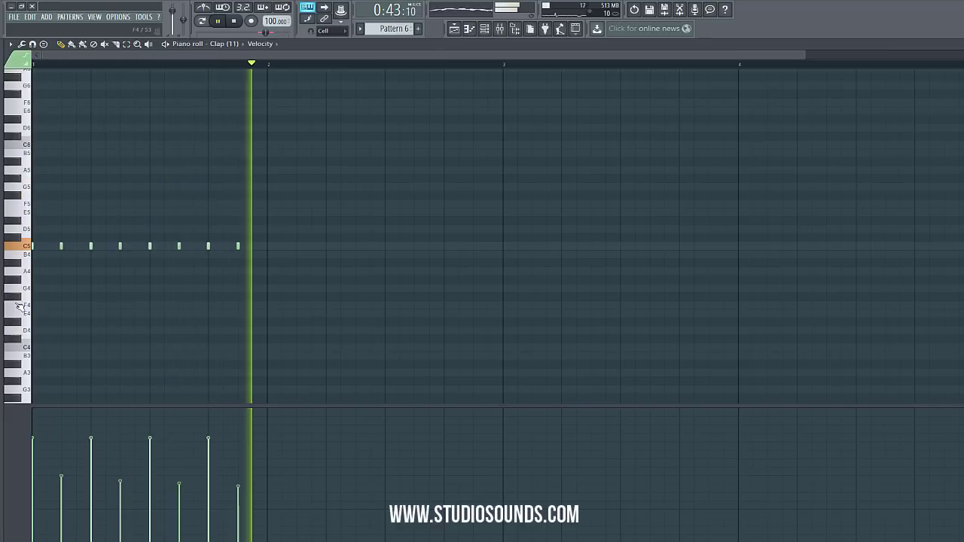
- Add a Clap (11) note on C5 at step 4 of Pattern 6, between the second and third notes
{"action": "left_click", "coordinate": [77, 305]}
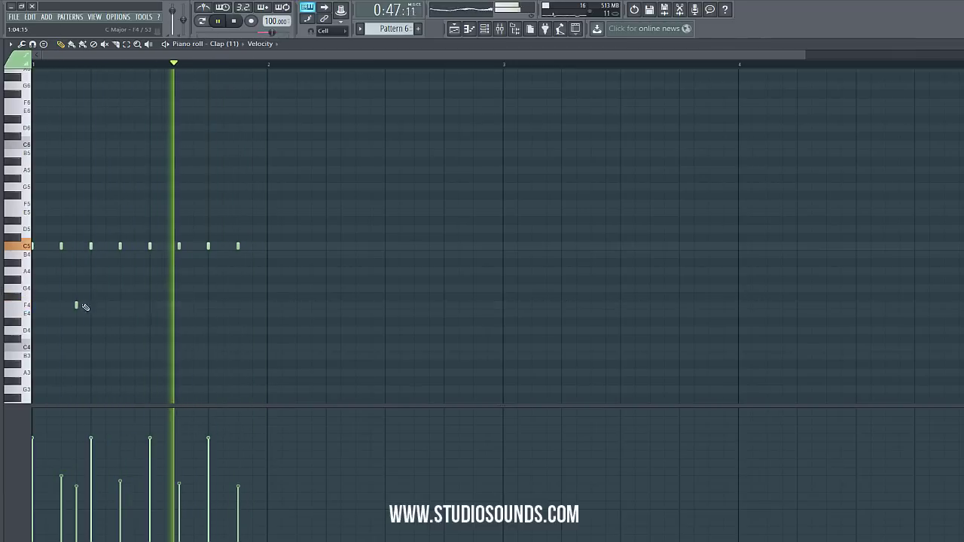
{"action": "left_click_drag", "start_coordinate": [76, 305], "coordinate": [79, 246]}
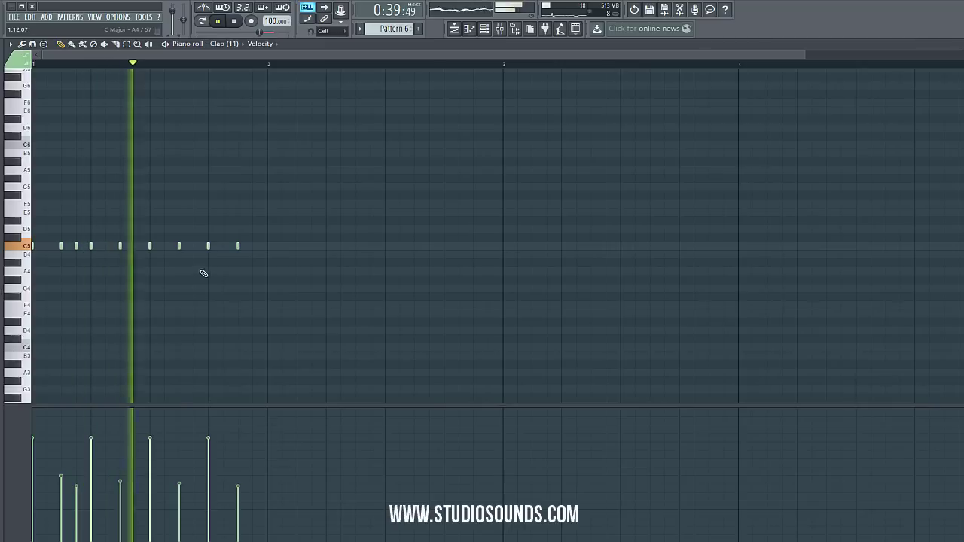
{"action": "left_click", "coordinate": [252, 247]}
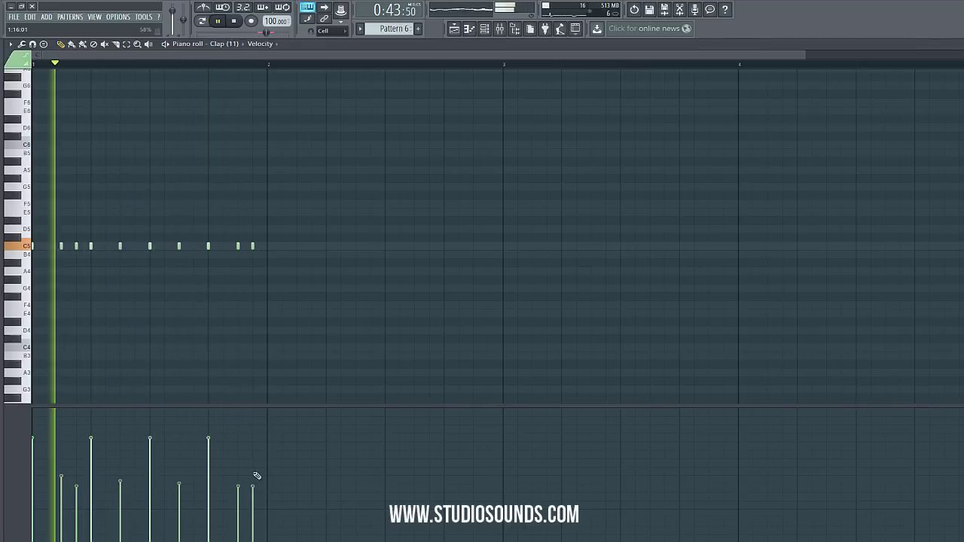
{"action": "left_click_drag", "start_coordinate": [254, 482], "coordinate": [260, 508]}
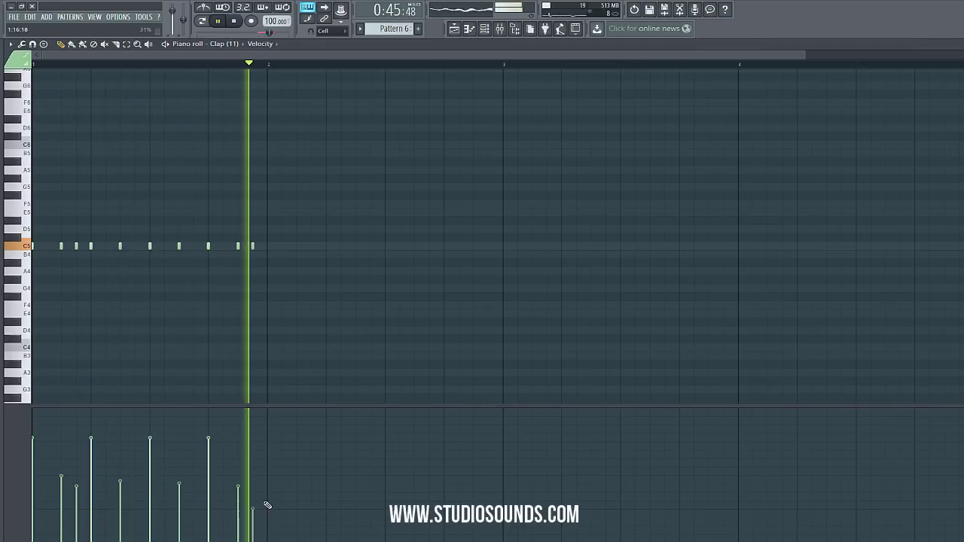
{"action": "right_click", "coordinate": [253, 247]}
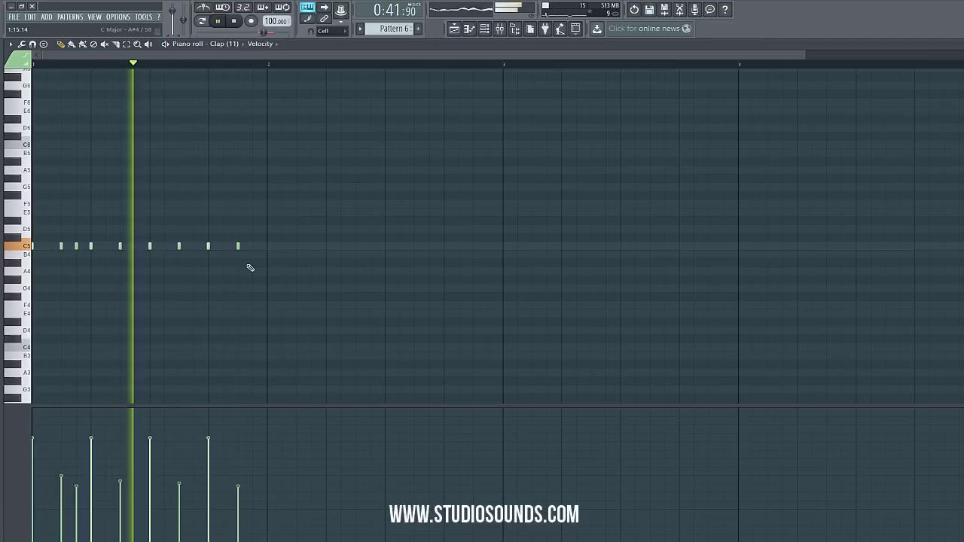
- Return to the playlist and play the arrangement from bar 13 without the loop selection
{"action": "left_click", "coordinate": [958, 44]}
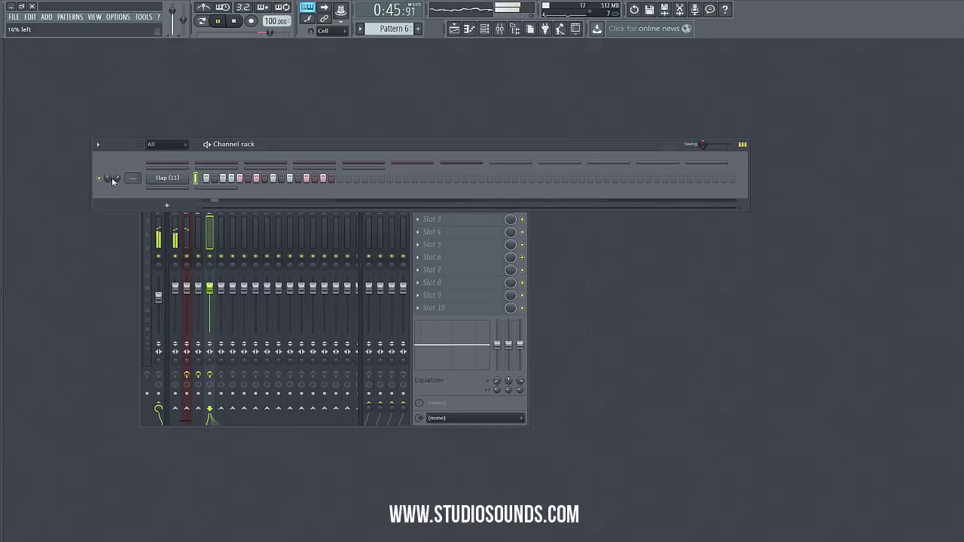
{"action": "left_click", "coordinate": [454, 30]}
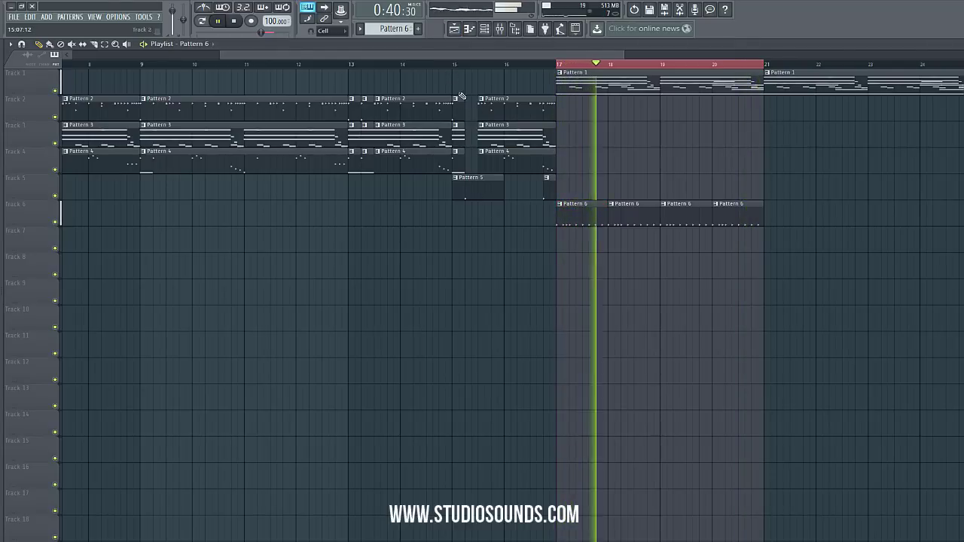
{"action": "left_click", "coordinate": [349, 65]}
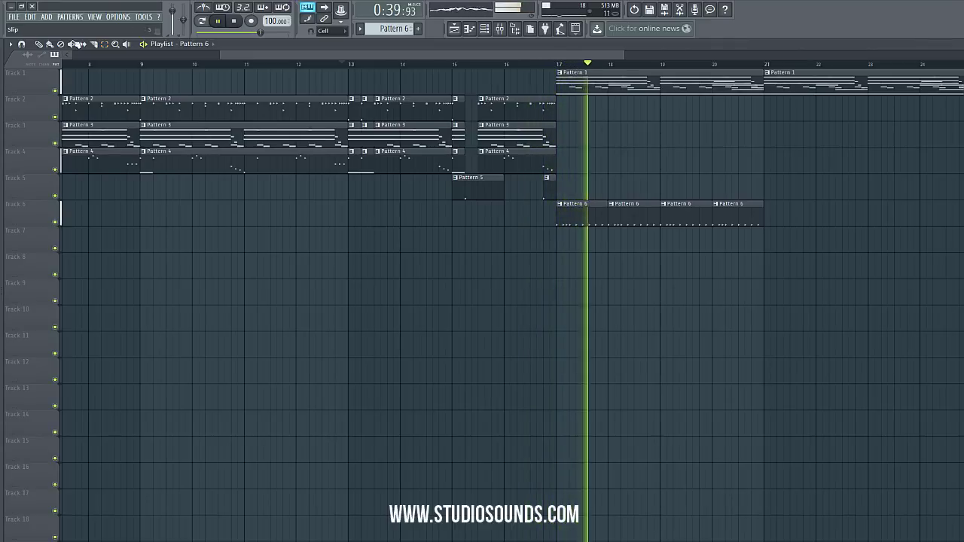
- Extend the 808_Dist2_F notes in Pattern 4 with quick legato so each one lasts until the next note
{"action": "left_click", "coordinate": [168, 164]}
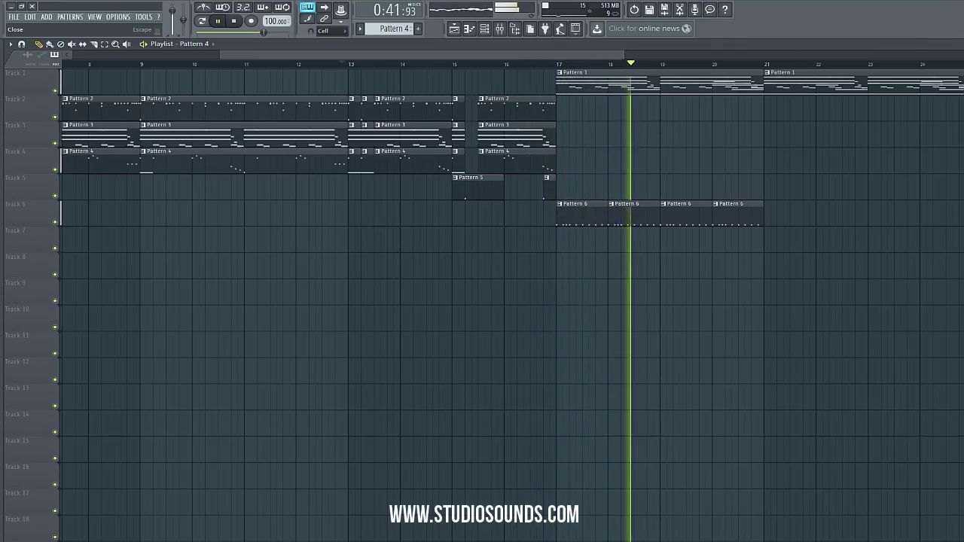
{"action": "left_click", "coordinate": [963, 43]}
{"action": "left_click", "coordinate": [330, 180]}
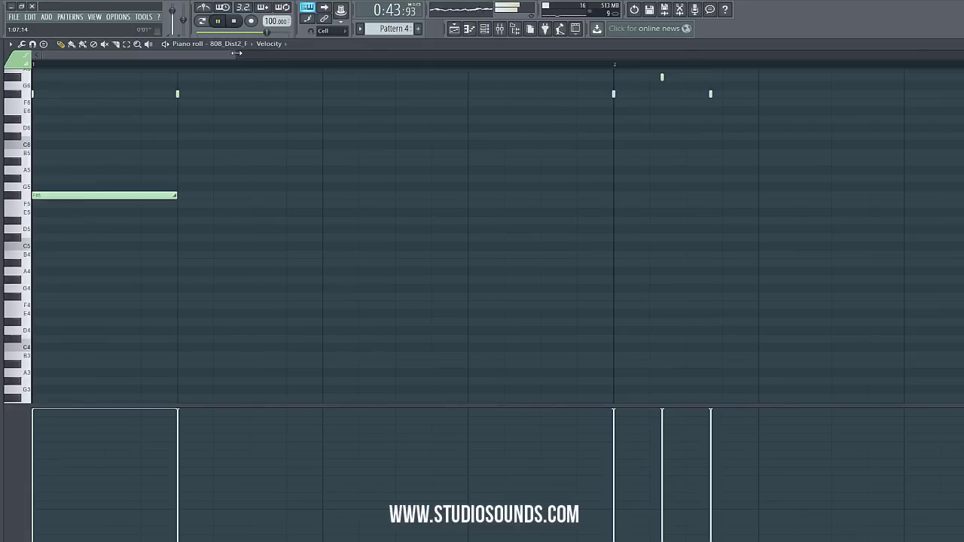
{"action": "left_click_drag", "start_coordinate": [237, 54], "coordinate": [957, 58]}
{"action": "scroll", "coordinate": [834, 103], "scroll_direction": "up", "scroll_amount": 3}
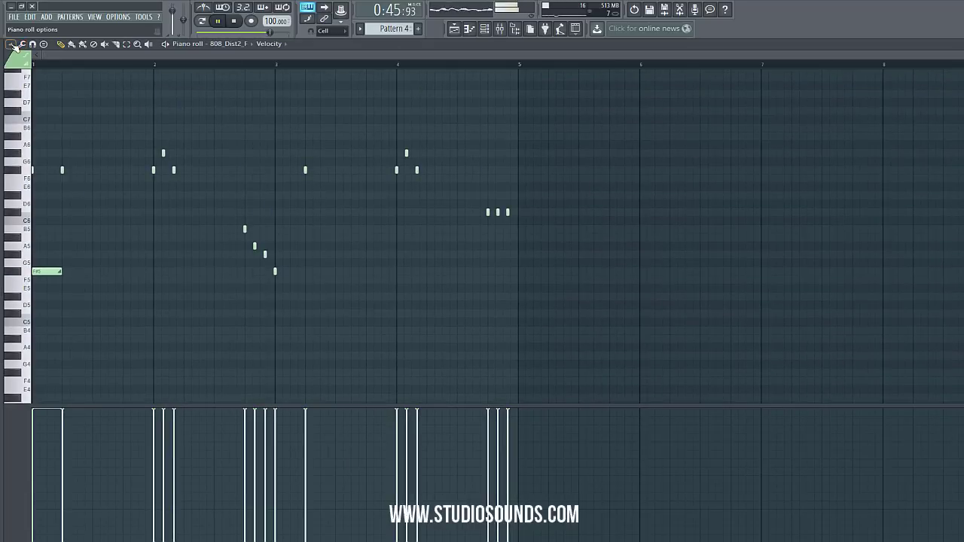
{"action": "left_click", "coordinate": [15, 47]}
{"action": "mouse_move", "coordinate": [34, 73]}
{"action": "left_click", "coordinate": [89, 86]}
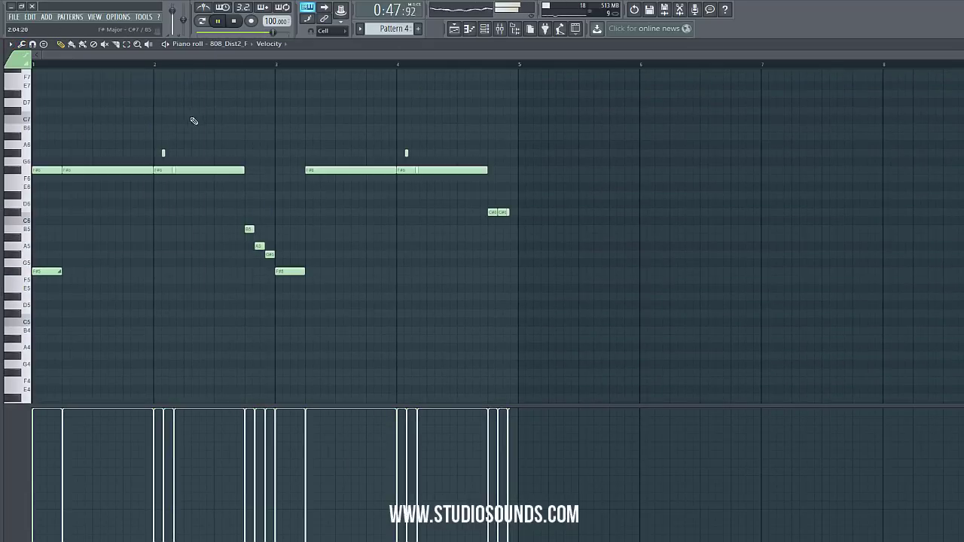
{"action": "left_click", "coordinate": [958, 43]}
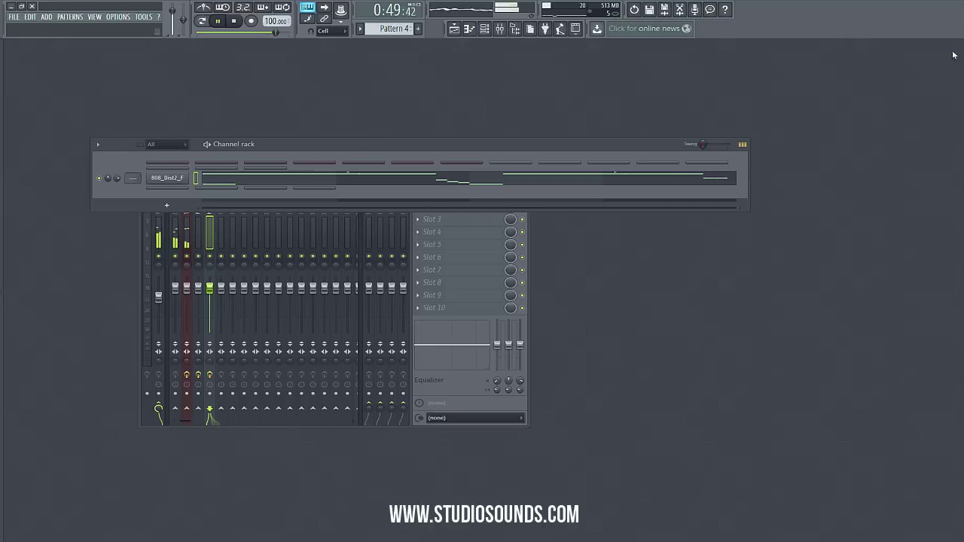
- Enable the volume envelope of the 808_Dist2_F channel and shorten its release time to the minimum
{"action": "left_click", "coordinate": [166, 181]}
{"action": "left_click", "coordinate": [45, 105]}
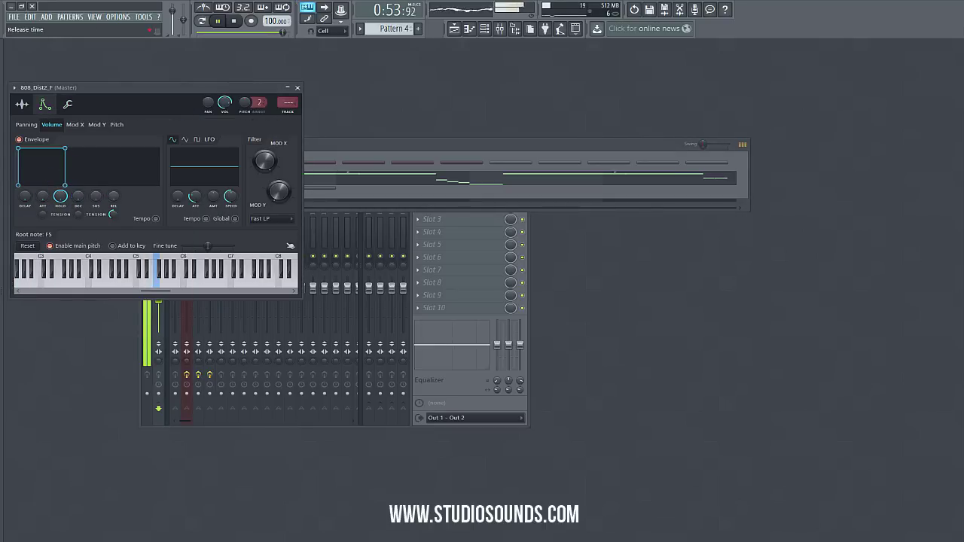
- Play the arrangement from just before bar 15 to check the 808, and return to its channel settings
{"action": "left_click", "coordinate": [465, 27]}
{"action": "left_click", "coordinate": [446, 65]}
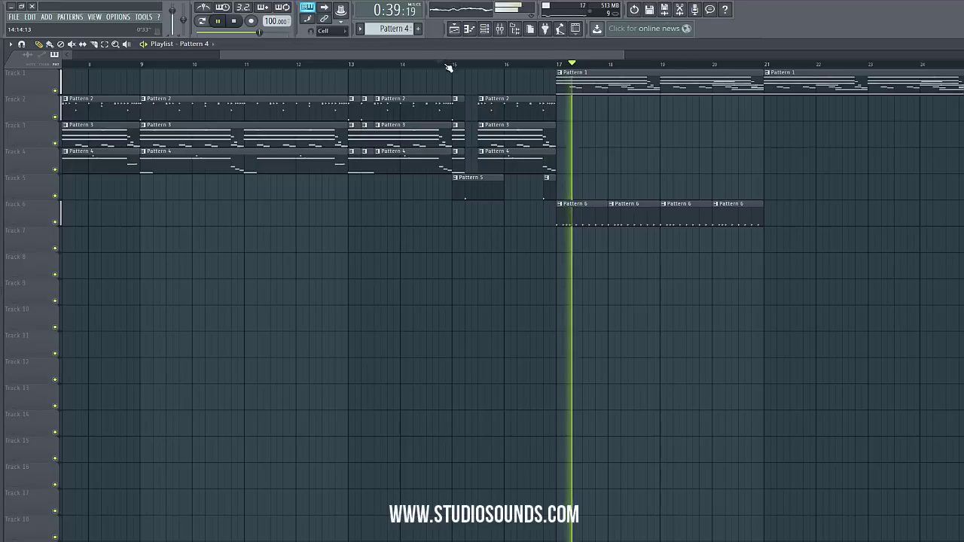
{"action": "left_click", "coordinate": [957, 43]}
{"action": "left_click", "coordinate": [306, 139]}
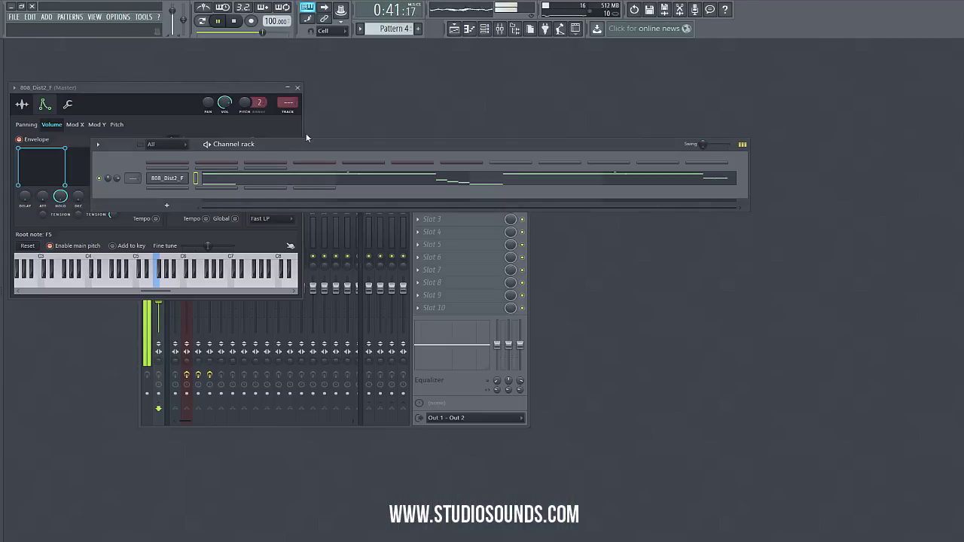
- Expand the collapsed channels of Pattern 4 and switch the channel rack to Pattern 1
{"action": "left_click", "coordinate": [266, 162]}
{"action": "left_click", "coordinate": [208, 162]}
{"action": "key", "text": "alt+u"}
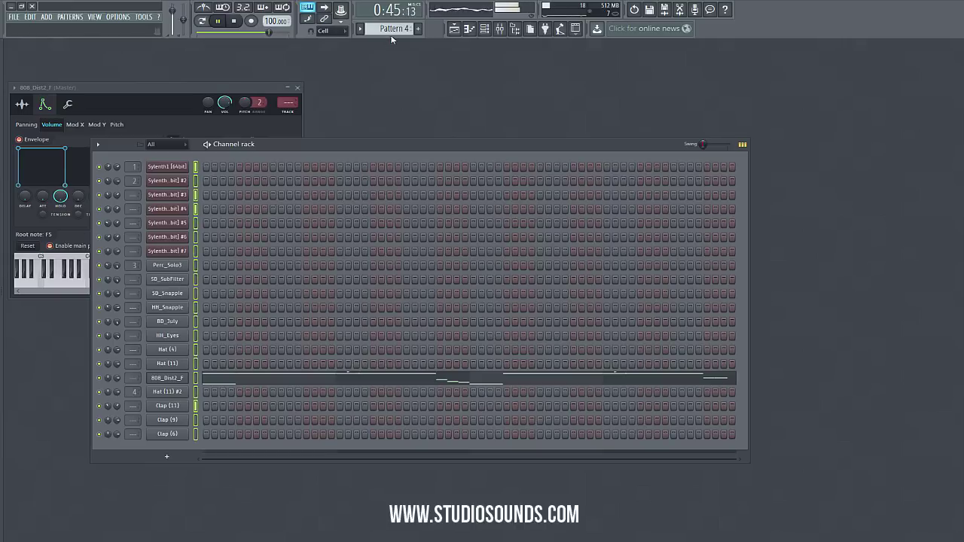
{"action": "left_click_drag", "start_coordinate": [392, 30], "coordinate": [392, 44]}
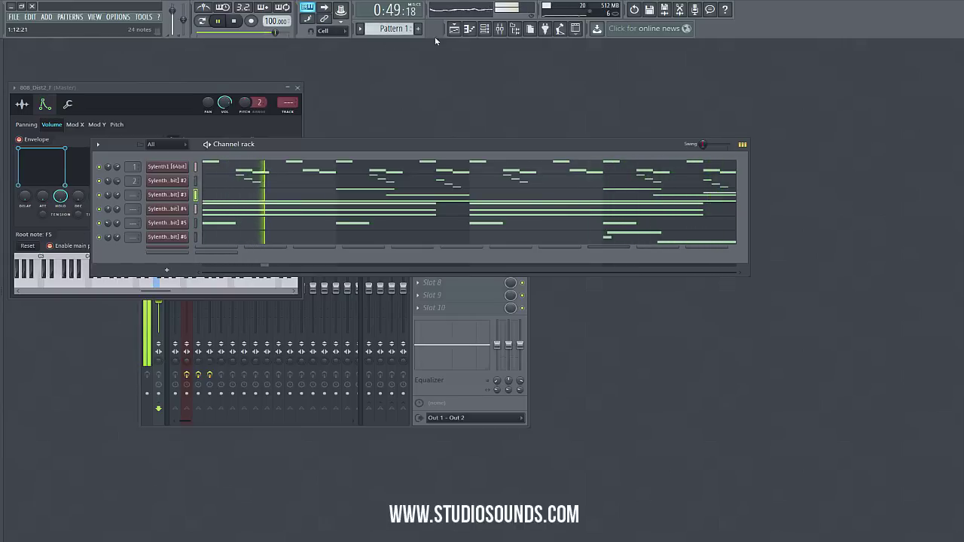
- Lay out the Pattern 6 clips on Track 6 of the playlist across bars 21 to 24, leaving bars 17 to 20 empty
{"action": "left_click", "coordinate": [454, 29]}
{"action": "left_click_drag", "start_coordinate": [581, 220], "coordinate": [926, 213]}
{"action": "right_click", "coordinate": [650, 223]}
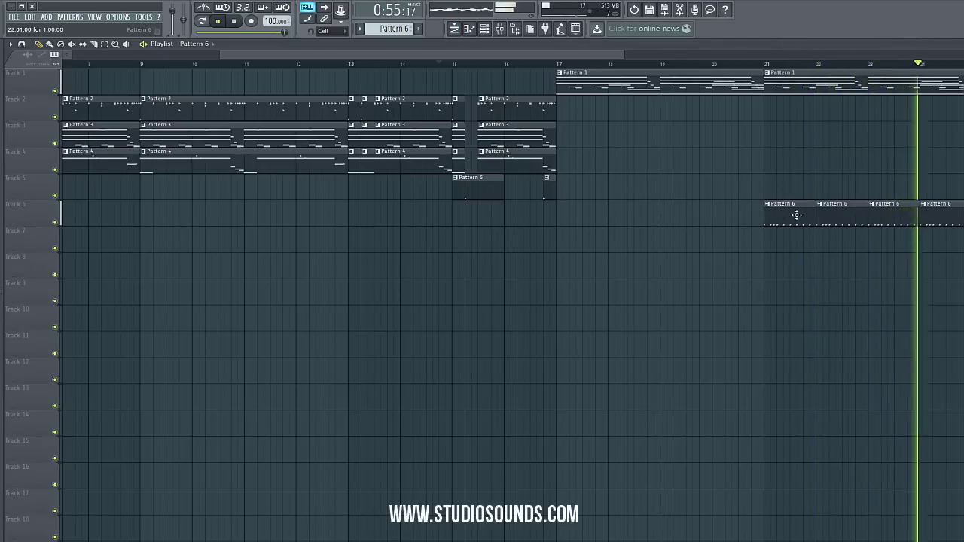
- Play the arrangement from just before bar 16, and reset the panning of the Sylenth1 #3 channel in Pattern 1
{"action": "left_click", "coordinate": [504, 66]}
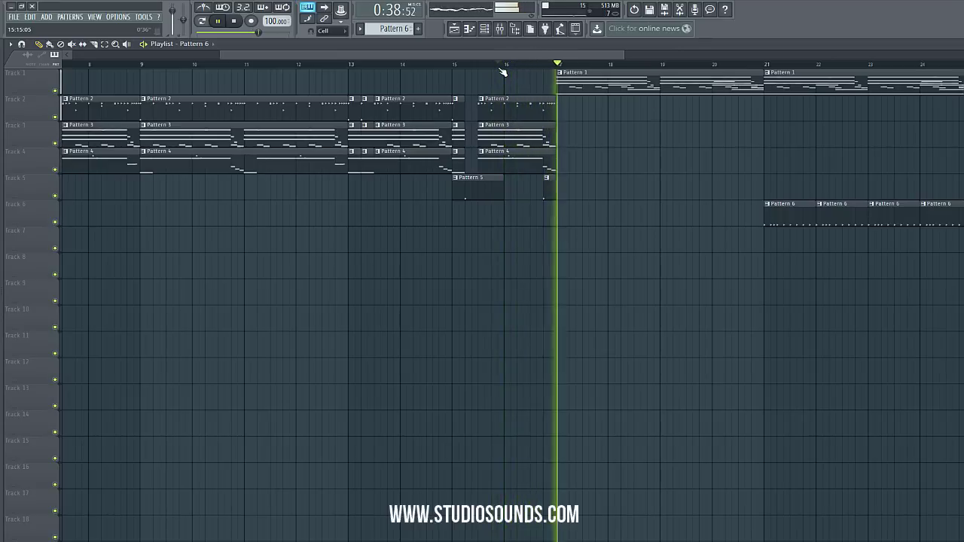
{"action": "left_click", "coordinate": [609, 82]}
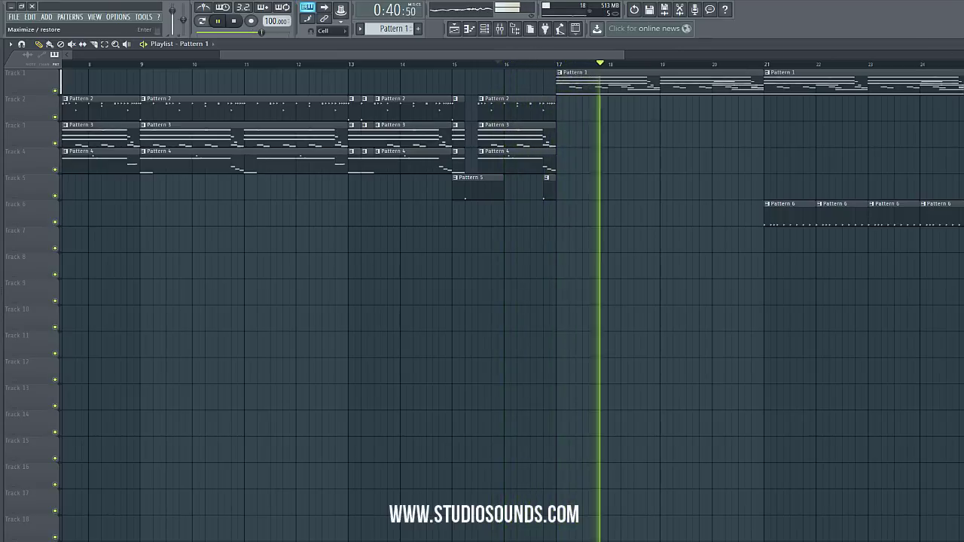
{"action": "key", "text": "F5"}
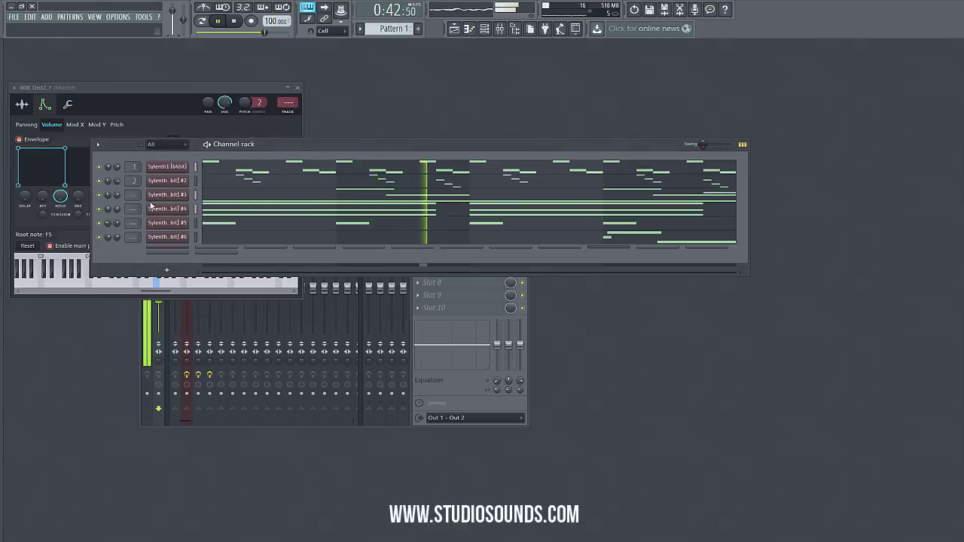
{"action": "right_click", "coordinate": [109, 198]}
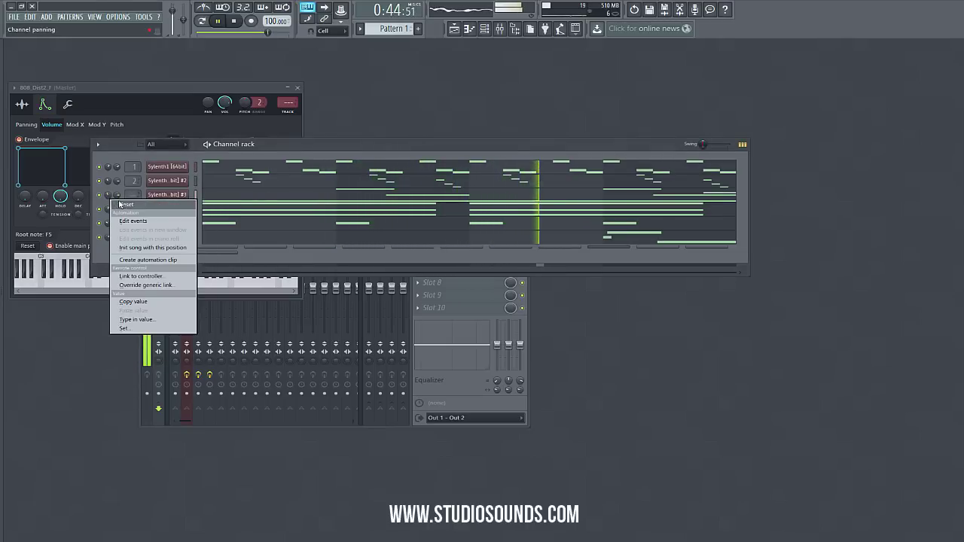
{"action": "left_click", "coordinate": [116, 204]}
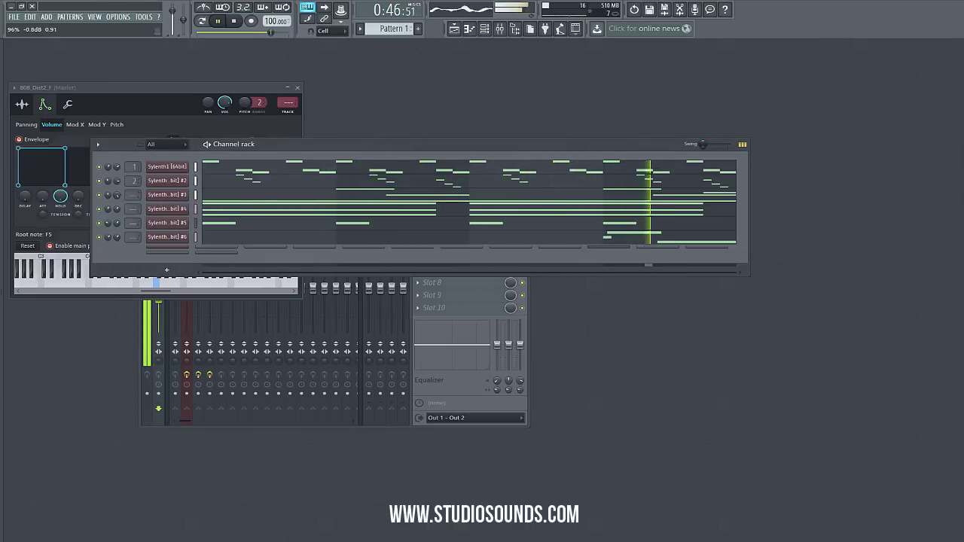
- Add a loop time marker at bar 5 of the playlist so the song repeats from there
{"action": "left_click", "coordinate": [455, 28]}
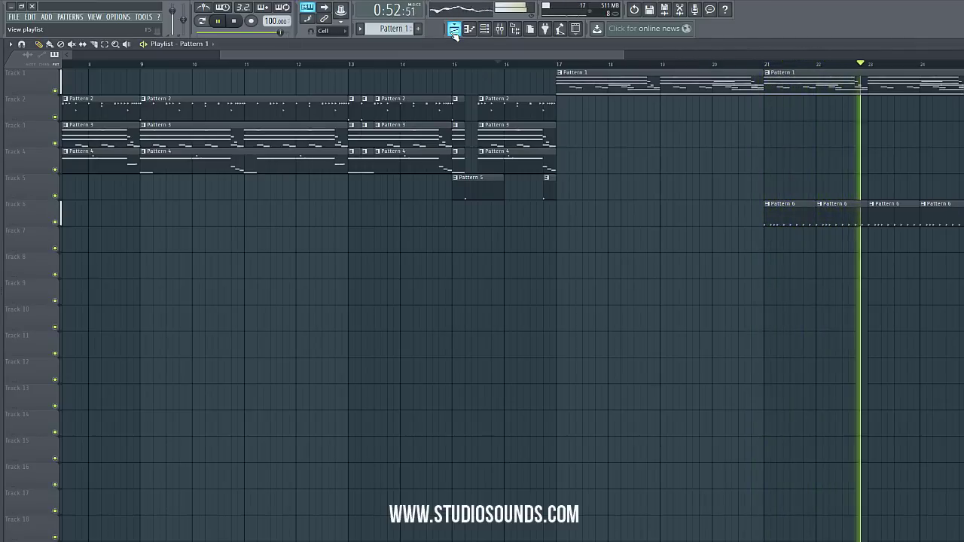
{"action": "left_click", "coordinate": [11, 43]}
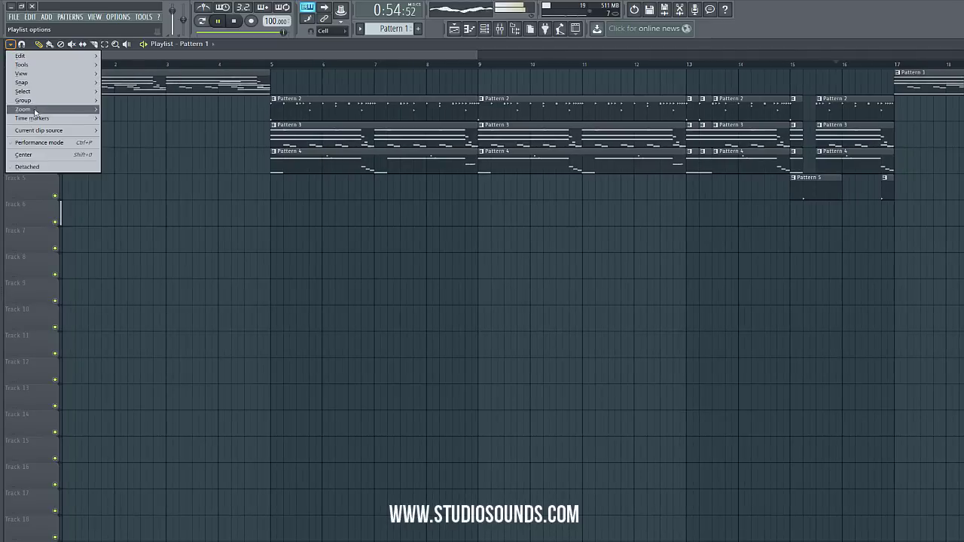
{"action": "mouse_move", "coordinate": [55, 119]}
{"action": "left_click", "coordinate": [128, 162]}
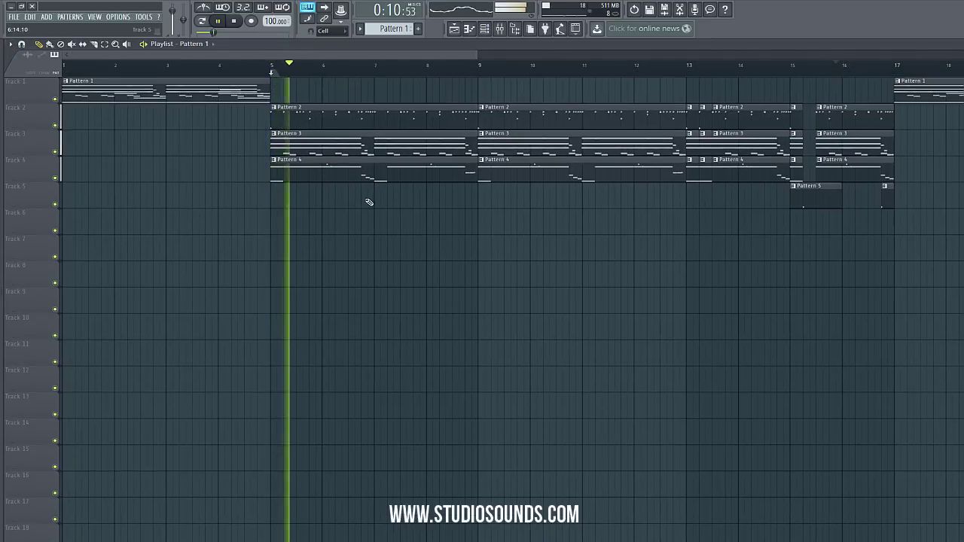
{"action": "left_click_drag", "start_coordinate": [476, 55], "coordinate": [935, 121]}
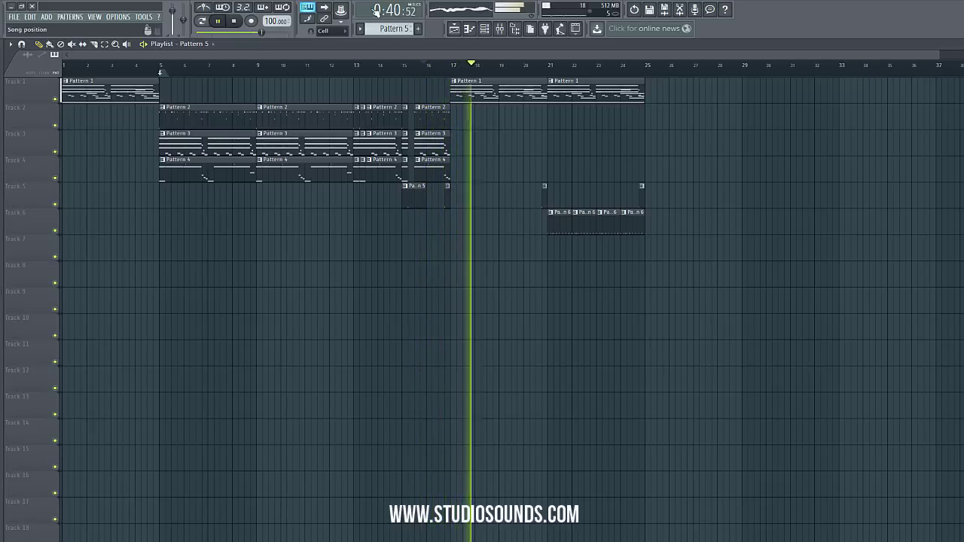
- Close the playlist, switch to the empty Pattern 7 and audition the Clap (9) channel
{"action": "scroll", "coordinate": [400, 29], "scroll_direction": "down", "scroll_amount": 1}
{"action": "left_click", "coordinate": [957, 44]}
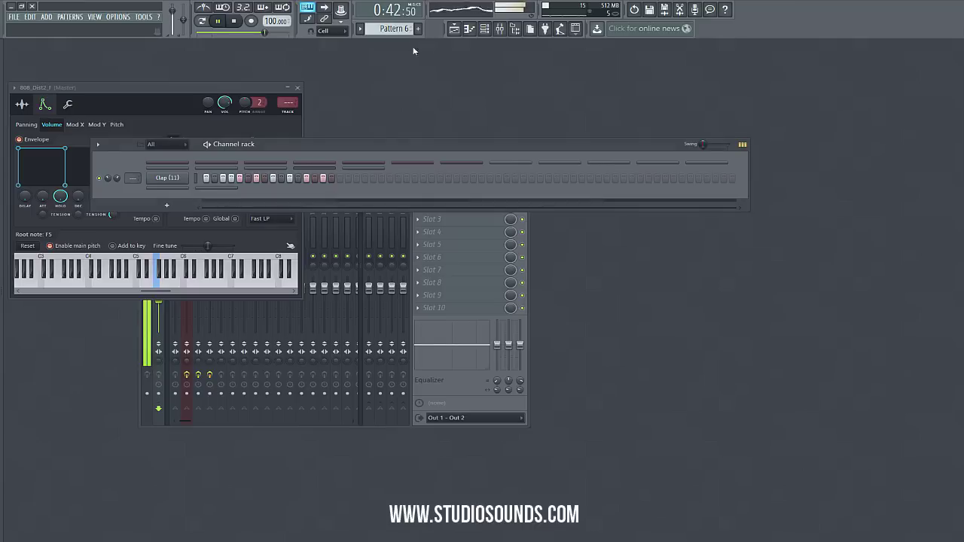
{"action": "scroll", "coordinate": [400, 29], "scroll_direction": "down", "scroll_amount": 1}
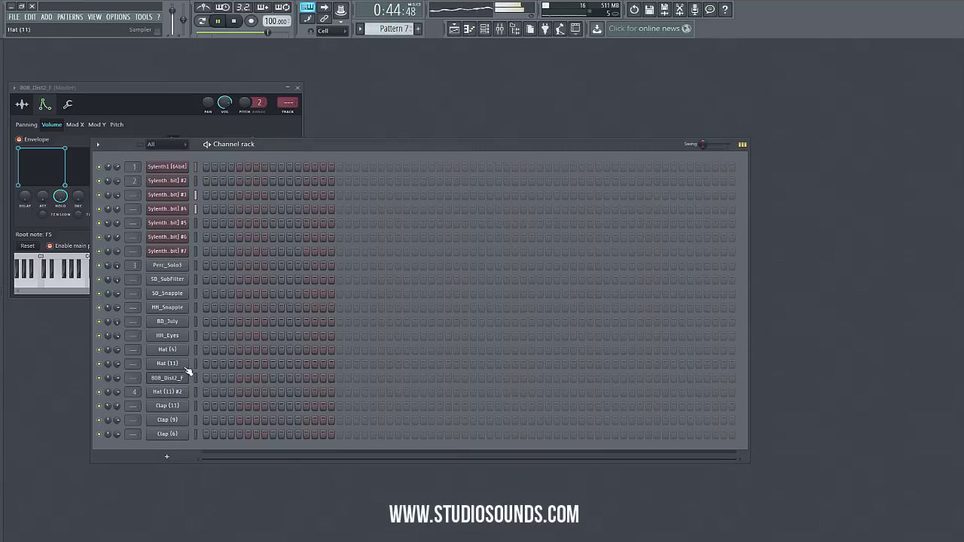
{"action": "left_click", "coordinate": [196, 420]}
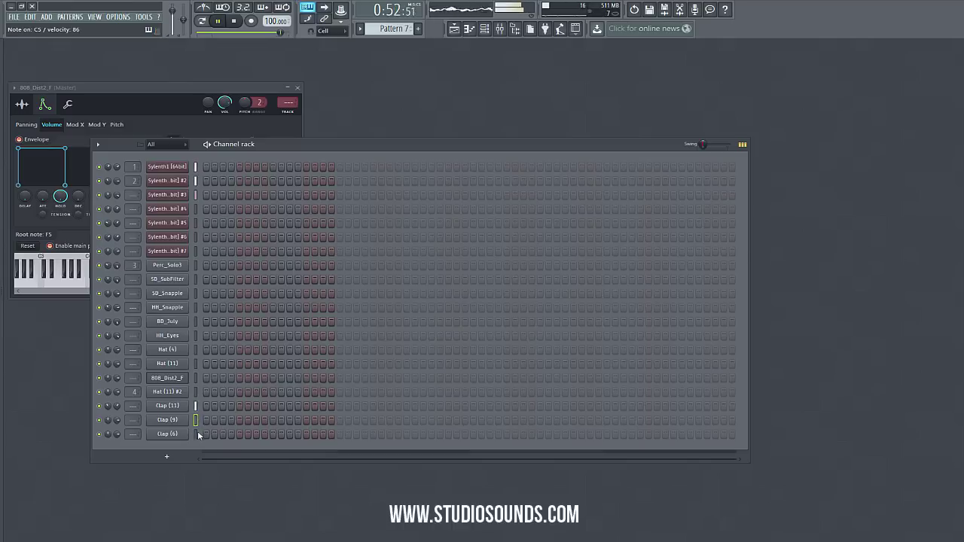
- Return to Pattern 6, show all its channels and add Clap (9) hits on steps 1 and 9
{"action": "scroll", "coordinate": [386, 28], "scroll_direction": "up", "scroll_amount": 1}
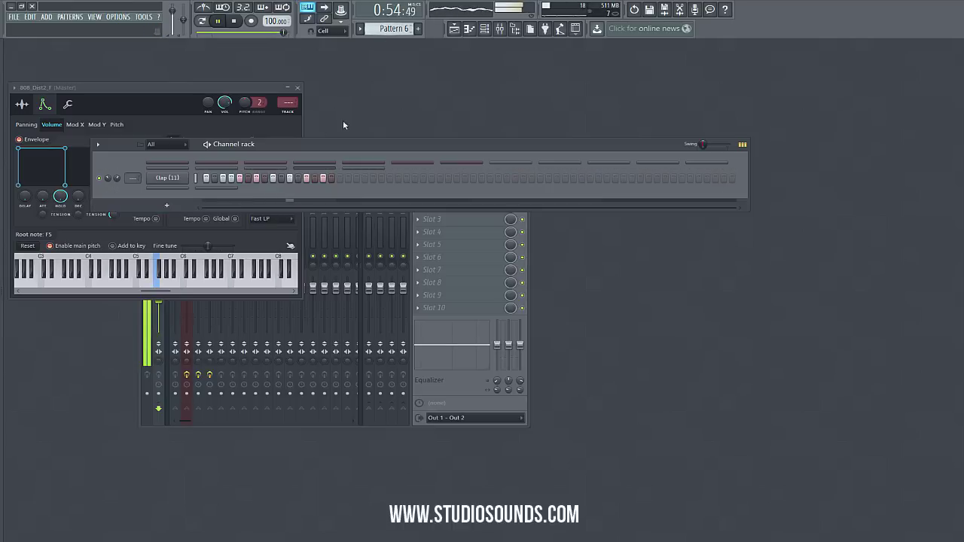
{"action": "left_click", "coordinate": [202, 168]}
{"action": "double_click", "coordinate": [198, 182]}
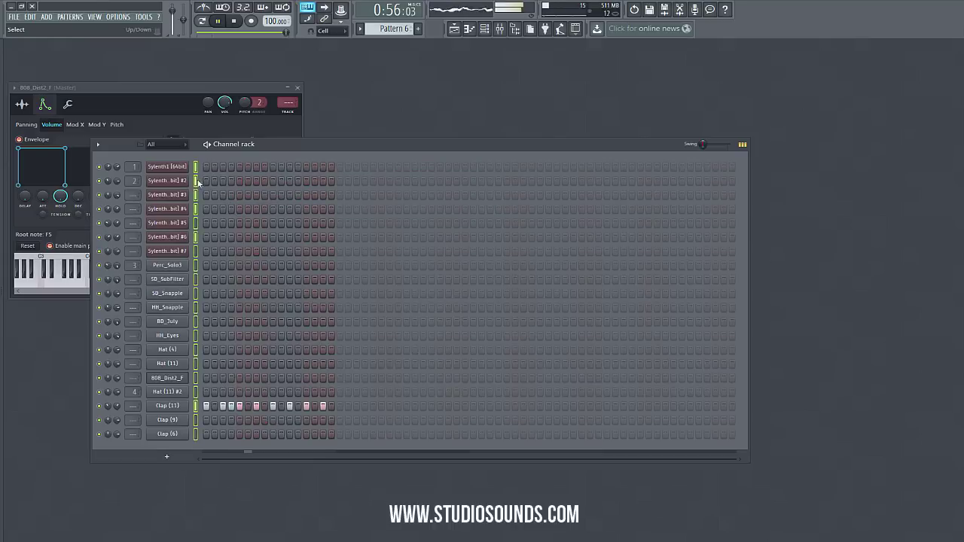
{"action": "left_click", "coordinate": [205, 420]}
{"action": "left_click", "coordinate": [273, 421]}
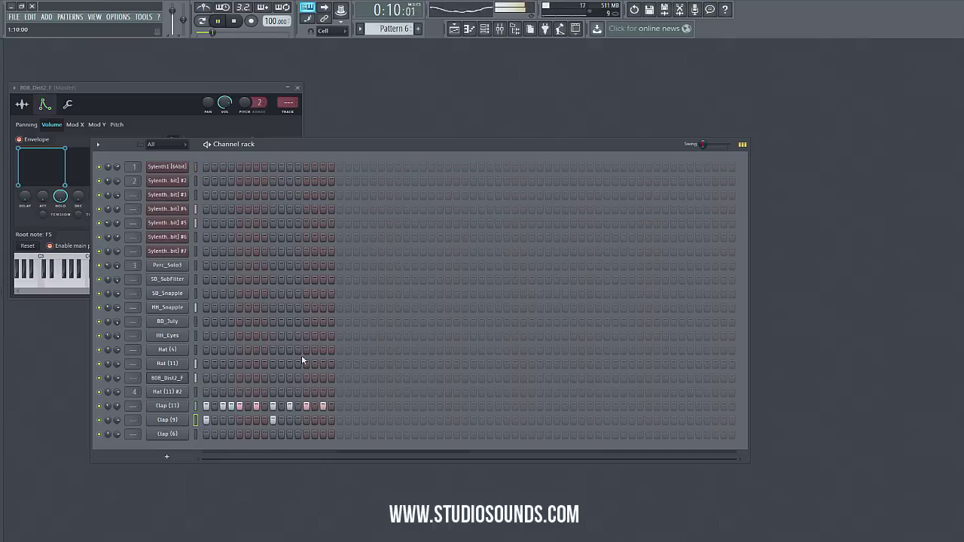
- Play the arrangement from just before bar 21, and add Clap (9) hits on steps 5 and 13 of Pattern 6
{"action": "left_click", "coordinate": [454, 29]}
{"action": "left_click", "coordinate": [541, 67]}
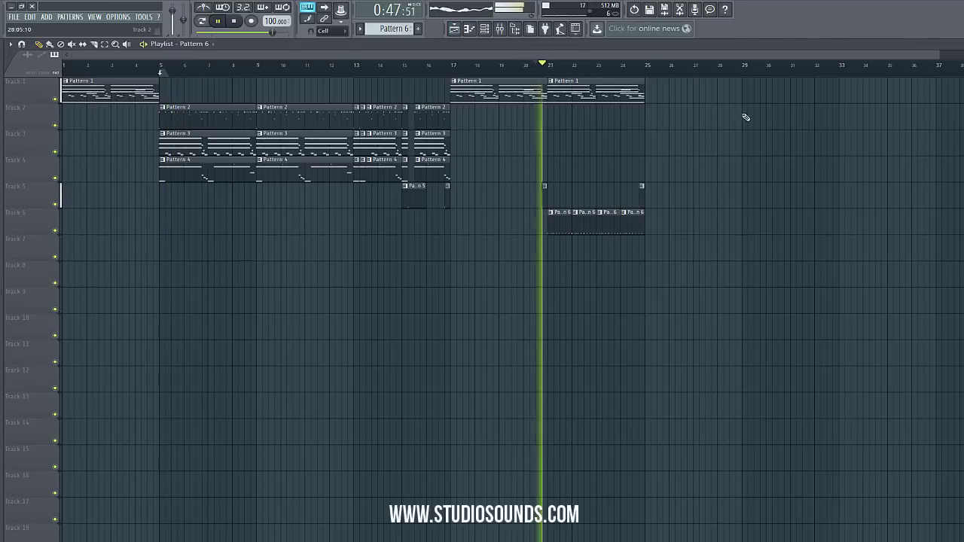
{"action": "key", "text": "F5"}
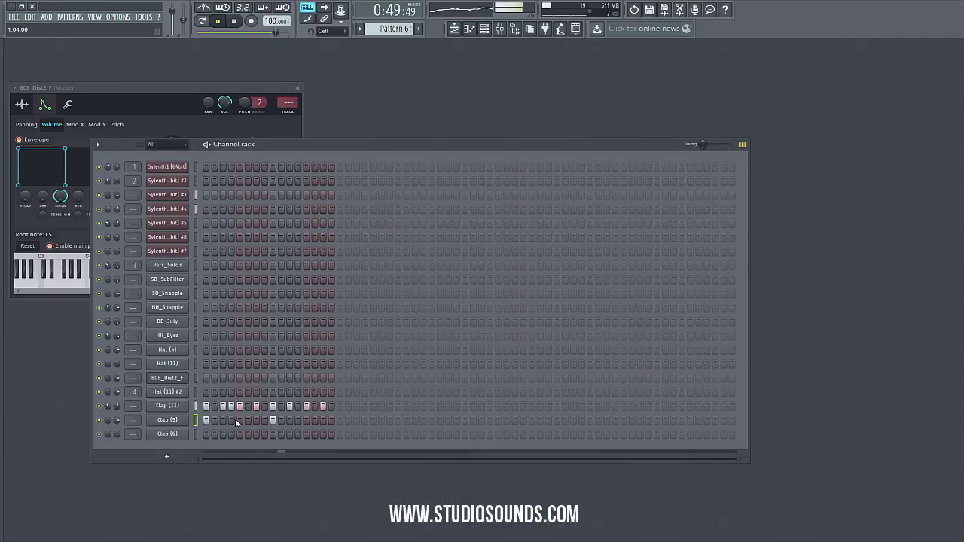
{"action": "left_click", "coordinate": [306, 420]}
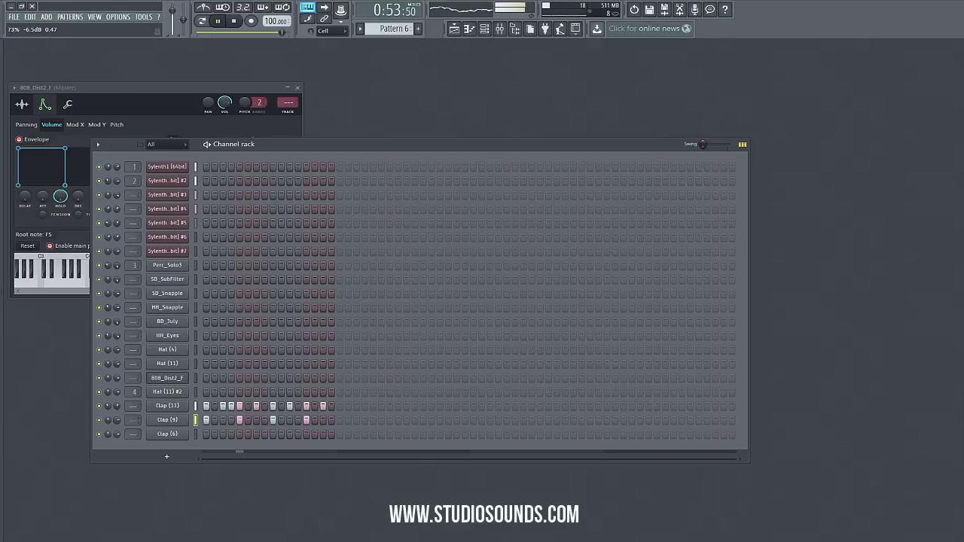
- Delete the unused Clap (6) channel from the channel rack
{"action": "right_click", "coordinate": [179, 434]}
{"action": "left_click", "coordinate": [212, 508]}
{"action": "left_click", "coordinate": [543, 303]}
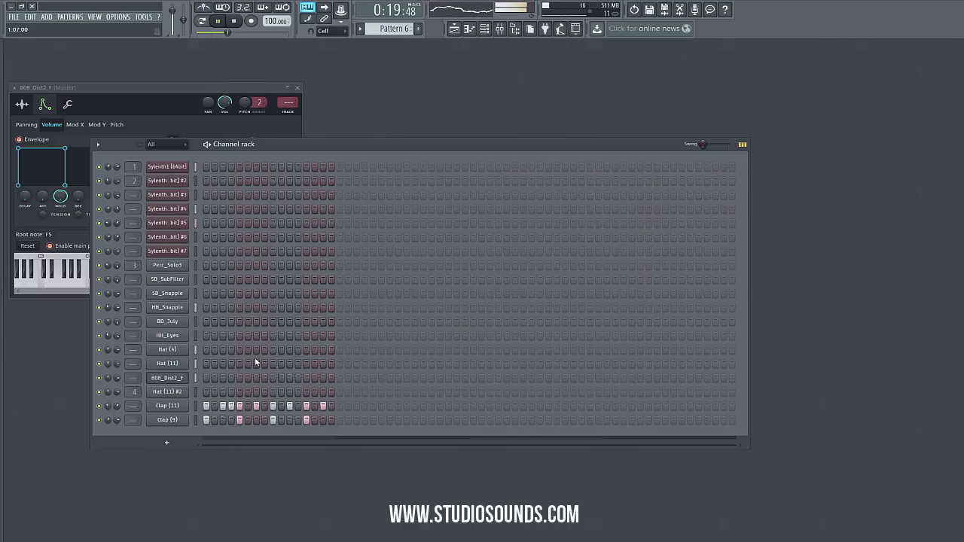
- Put a single Hat (11) hit at C4 on the first step of Pattern 7
{"action": "left_click", "coordinate": [171, 364]}
{"action": "left_click", "coordinate": [393, 173]}
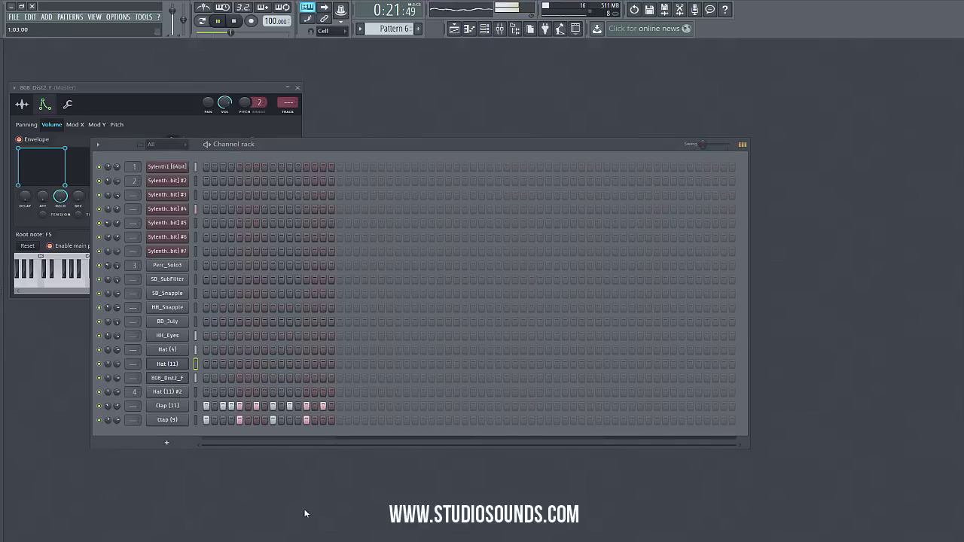
{"action": "scroll", "coordinate": [385, 30], "scroll_direction": "down", "scroll_amount": 1}
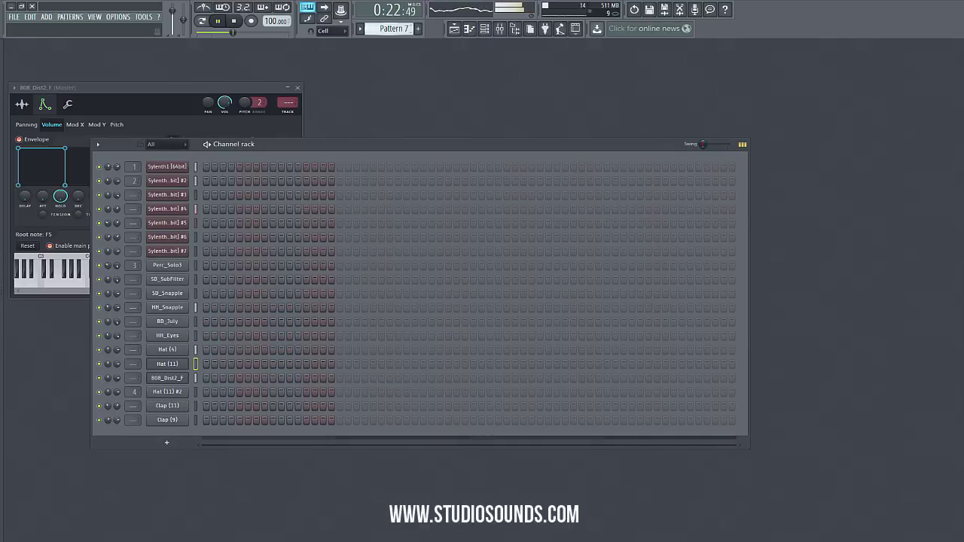
{"action": "right_click", "coordinate": [207, 367]}
{"action": "left_click", "coordinate": [205, 365]}
{"action": "scroll", "coordinate": [38, 327], "scroll_direction": "down", "scroll_amount": 3}
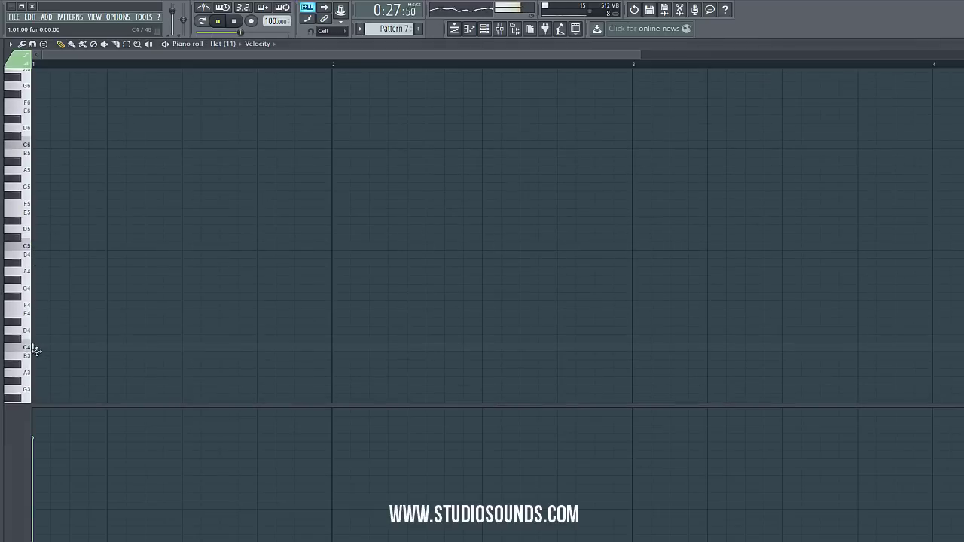
- Place Pattern 7 clips on Track 7 of the playlist at bars 17 and 21
{"action": "left_click", "coordinate": [455, 33]}
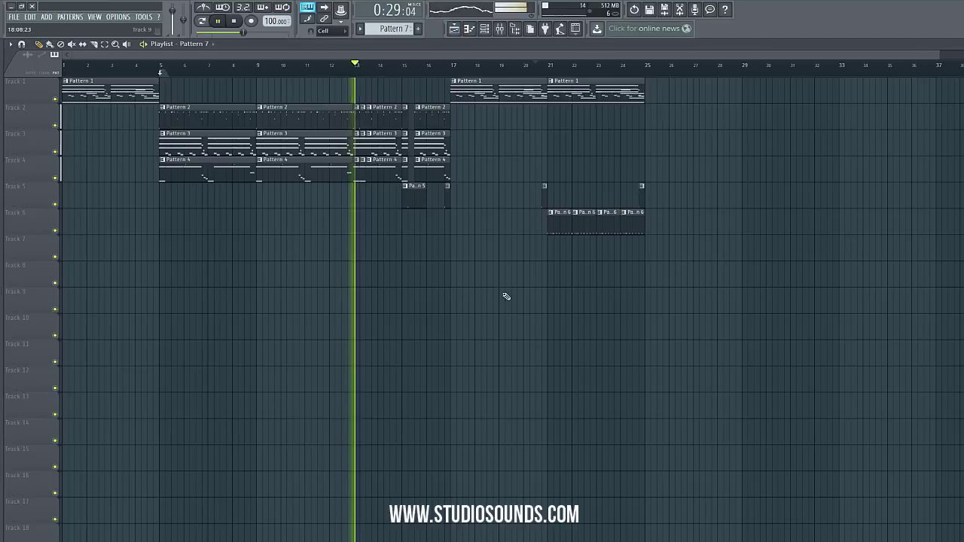
{"action": "left_click", "coordinate": [456, 246]}
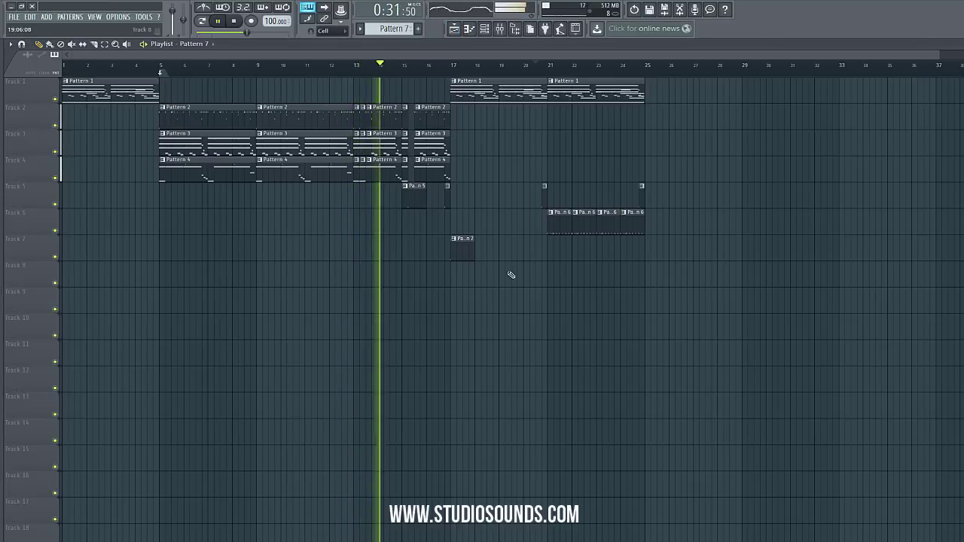
{"action": "left_click", "coordinate": [550, 255]}
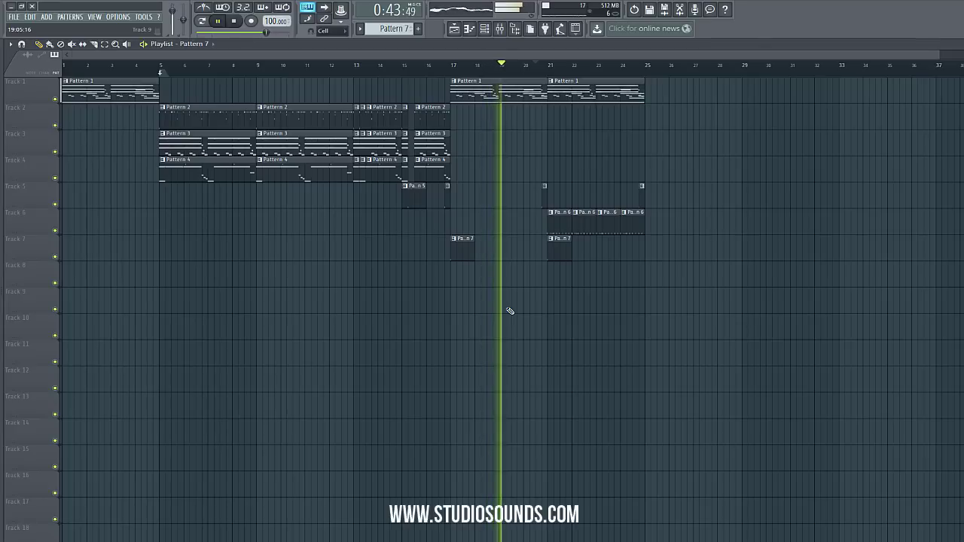
- Place the short Pattern 5 clip on the last beat of bar 4 on Track 5, and a Pattern 7 clip at bar 5 on Track 7
{"action": "left_click", "coordinate": [446, 204]}
{"action": "left_click", "coordinate": [154, 203]}
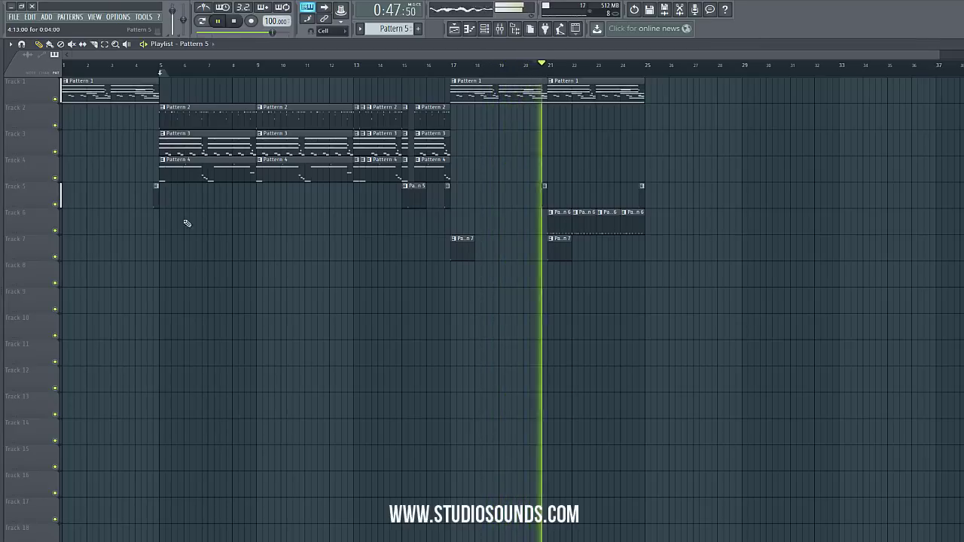
{"action": "left_click", "coordinate": [460, 249]}
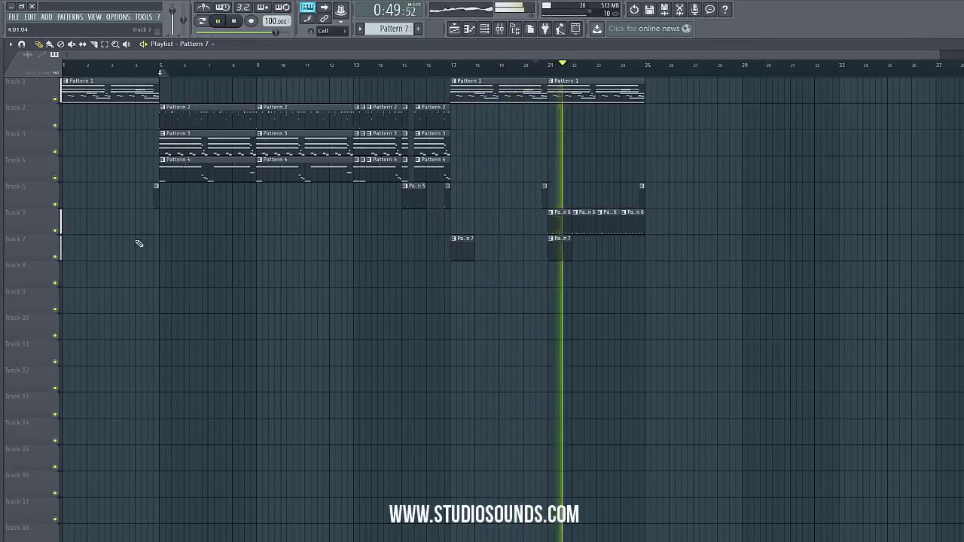
{"action": "left_click", "coordinate": [166, 252]}
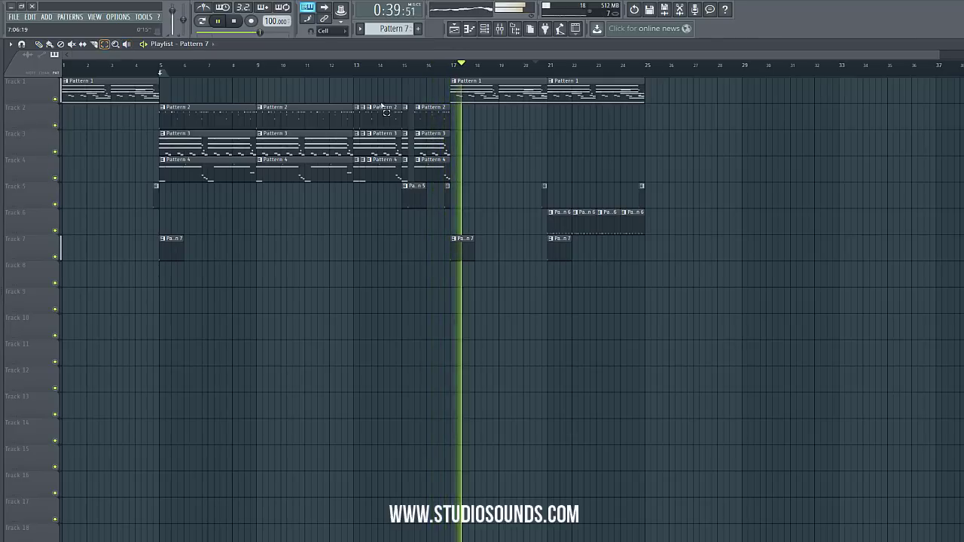
- Select bars 17 through 24 of the playlist, stop playback and show all channels of Pattern 7 in the channel rack
{"action": "left_click_drag", "start_coordinate": [646, 72], "coordinate": [452, 68]}
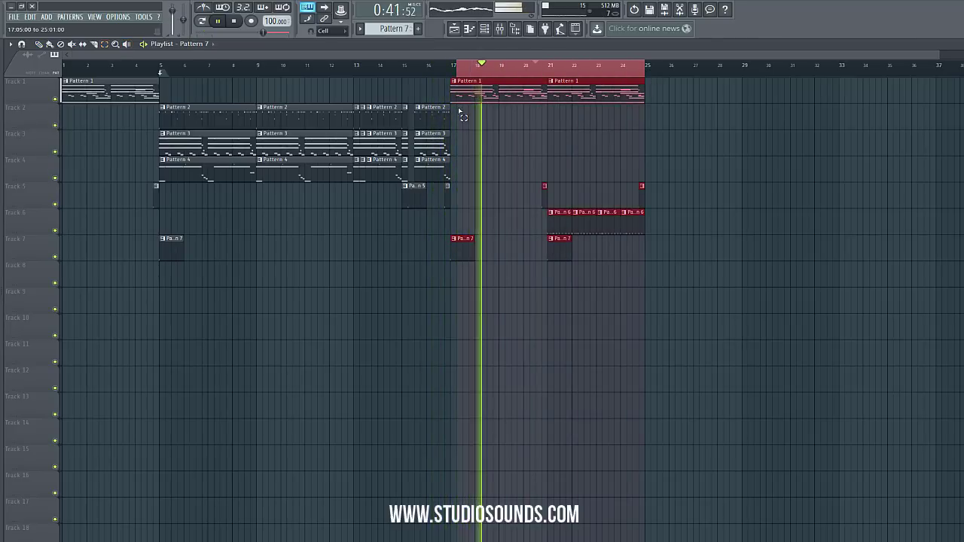
{"action": "left_click", "coordinate": [960, 44]}
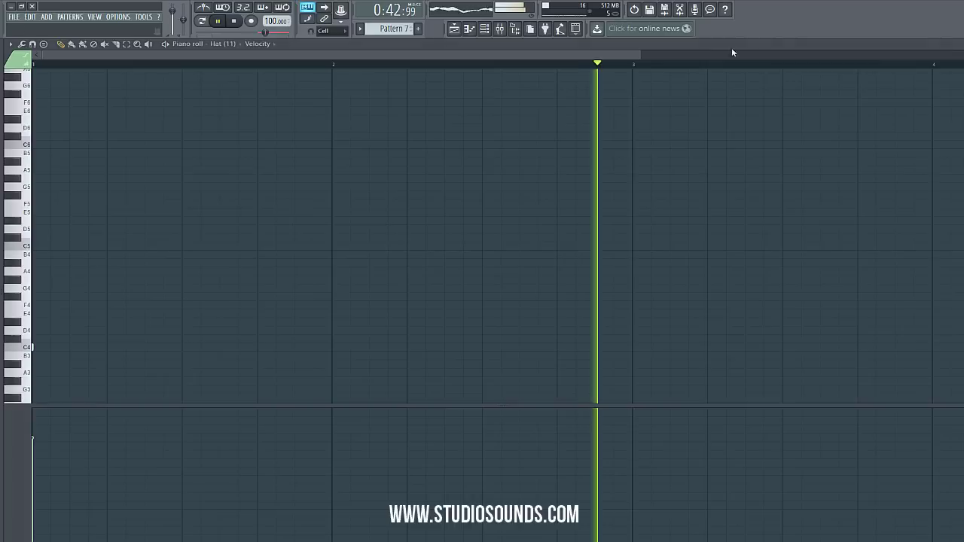
{"action": "left_click", "coordinate": [960, 44]}
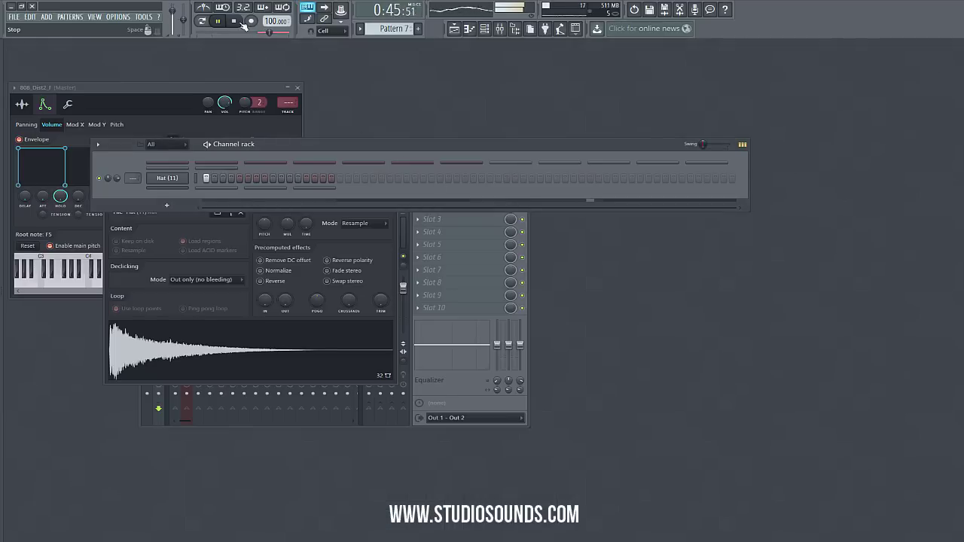
{"action": "left_click", "coordinate": [217, 168]}
{"action": "double_click", "coordinate": [198, 168]}
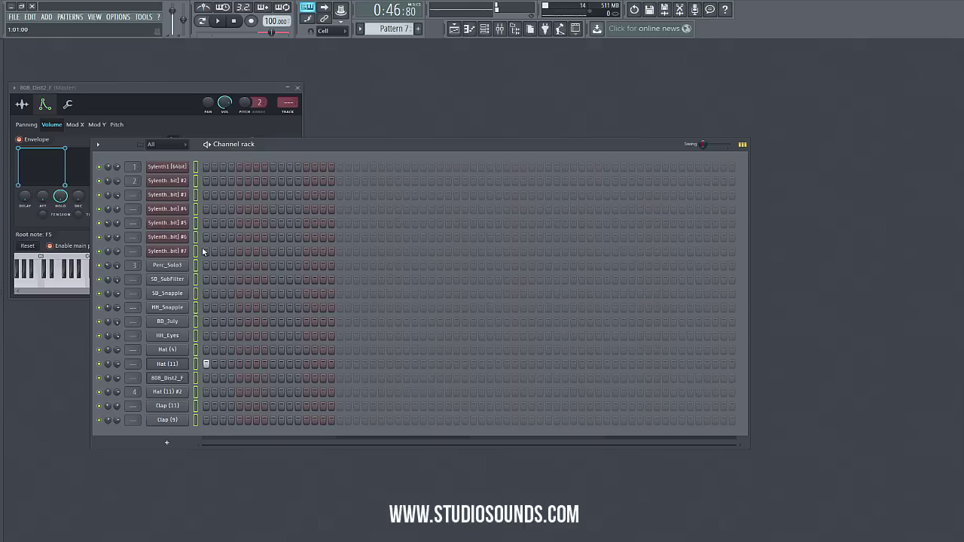
- Load the 092: LD T-Minus One preset in the Sylenth1 #7 channel
{"action": "left_click", "coordinate": [197, 251]}
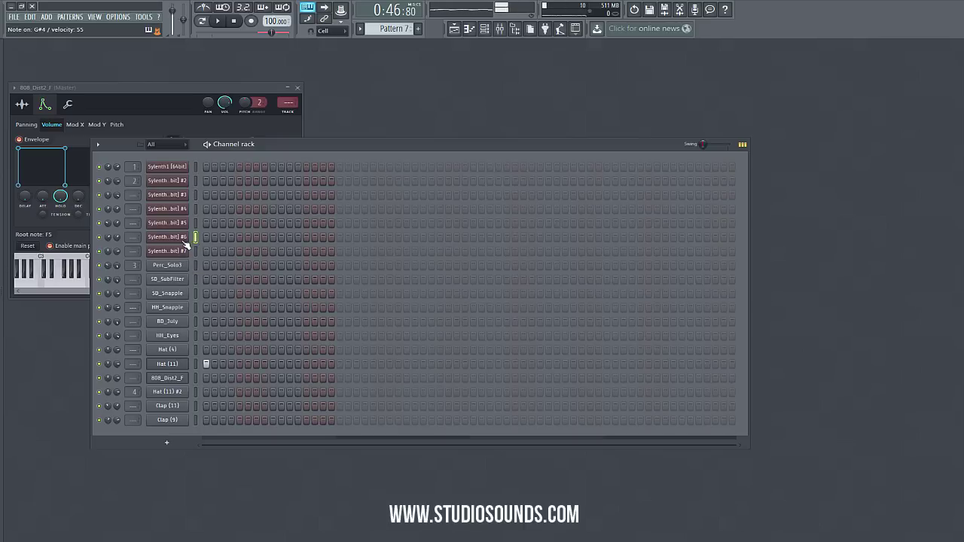
{"action": "right_click", "coordinate": [197, 255]}
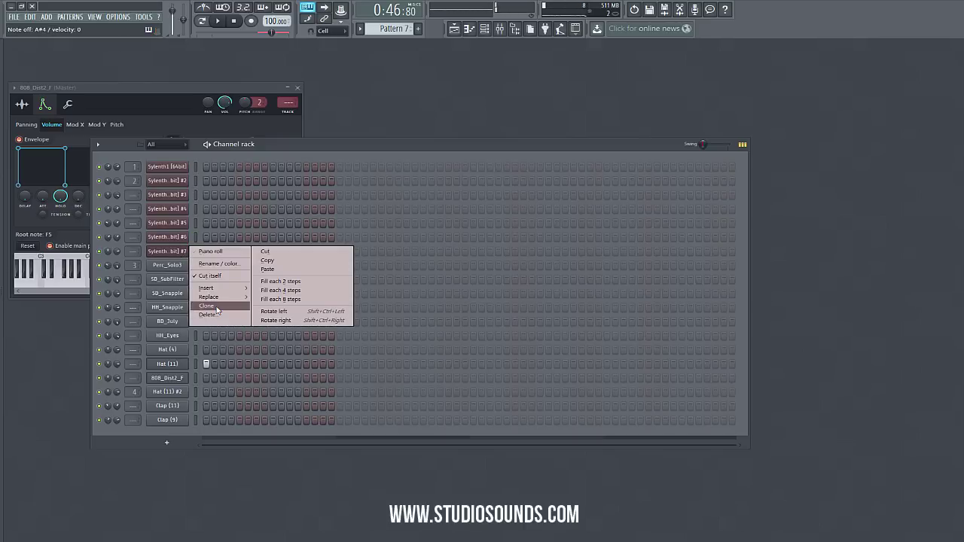
{"action": "left_click", "coordinate": [168, 253]}
{"action": "left_click", "coordinate": [487, 286]}
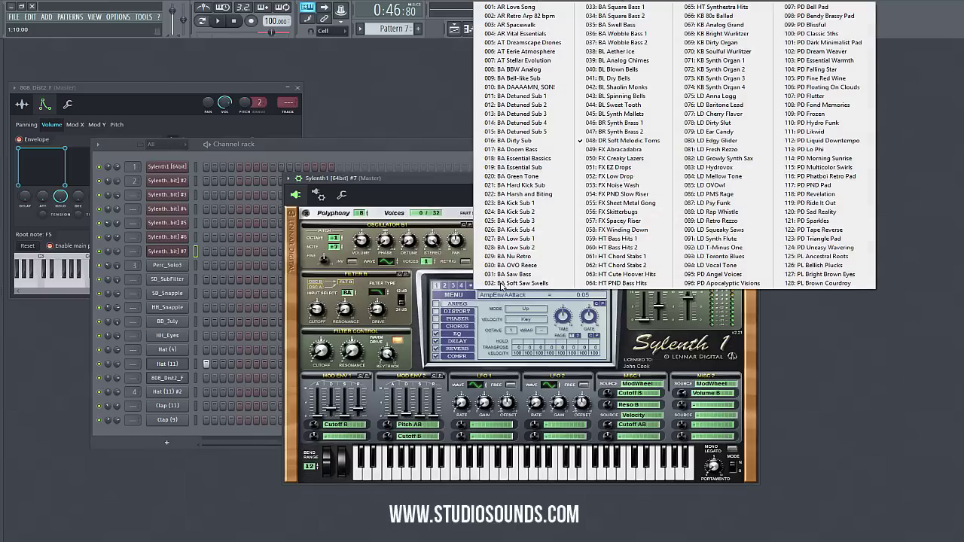
{"action": "left_click", "coordinate": [763, 252]}
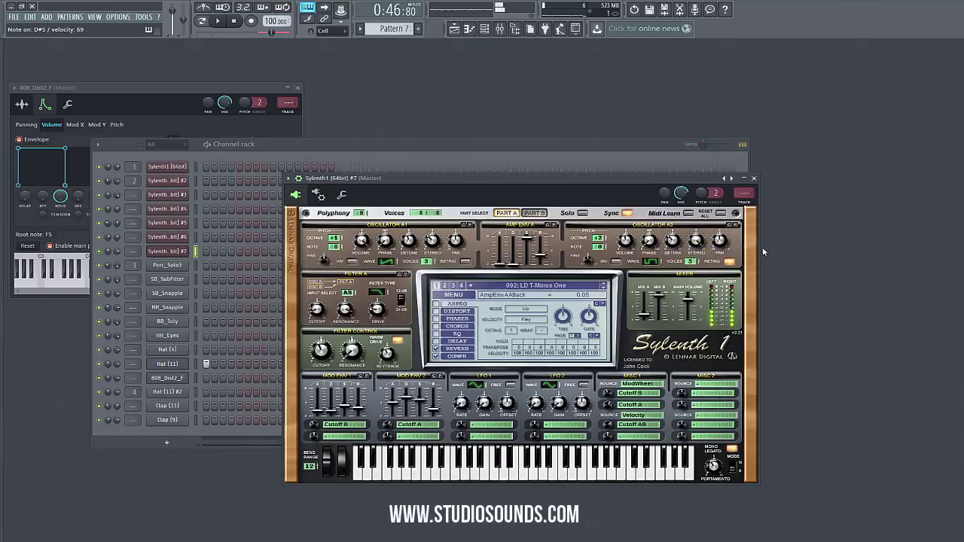
- Route Sylenth1 #7 to mixer track 5 and cut its lows and highs with a Fruity parametric EQ 2 in slot 1
{"action": "left_click", "coordinate": [748, 208]}
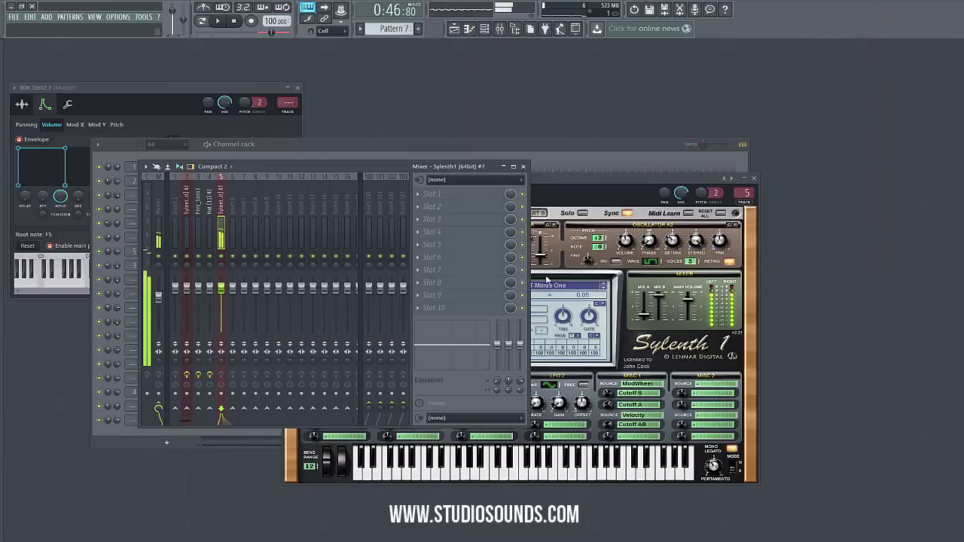
{"action": "left_click", "coordinate": [435, 198]}
{"action": "left_click", "coordinate": [581, 286]}
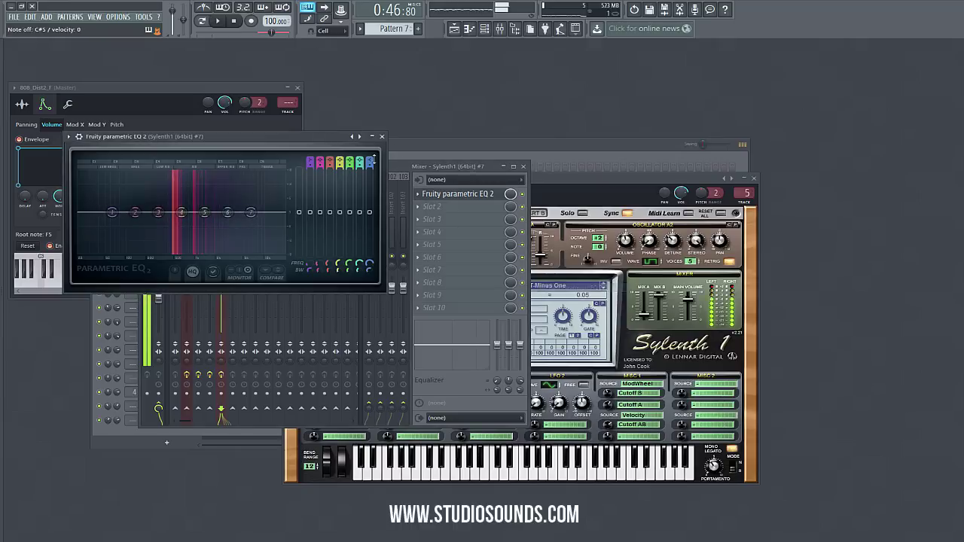
{"action": "left_click_drag", "start_coordinate": [369, 162], "coordinate": [273, 172]}
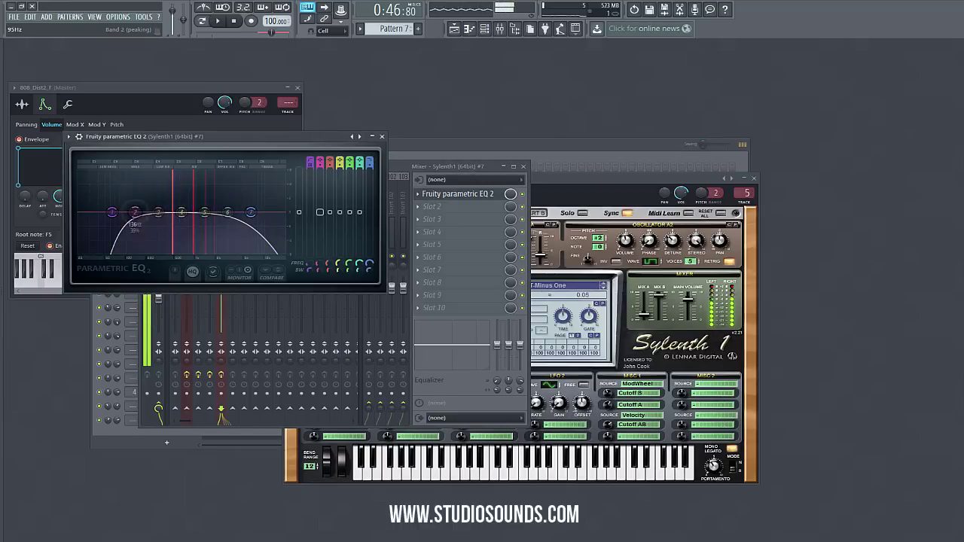
{"action": "left_click_drag", "start_coordinate": [135, 212], "coordinate": [160, 213]}
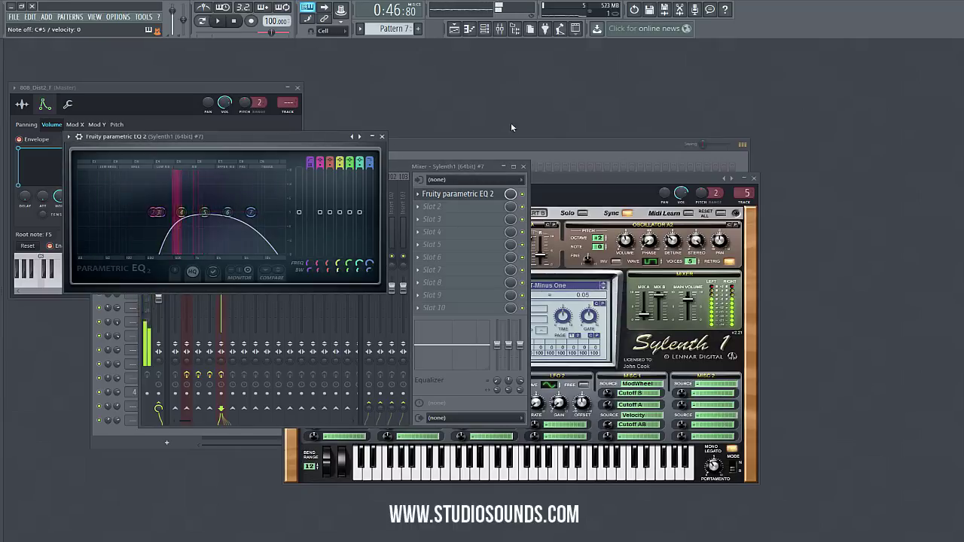
- Set the Sylenth1 #7 amp envelope release to 6.42 for Part A and 5.79 for Part B
{"action": "left_click", "coordinate": [620, 181]}
{"action": "mouse_move", "coordinate": [541, 256]}
{"action": "left_mouse_down"}
{"action": "mouse_move", "coordinate": [548, 242]}
{"action": "mouse_move", "coordinate": [544, 249]}
{"action": "left_mouse_up"}
{"action": "left_click", "coordinate": [534, 213]}
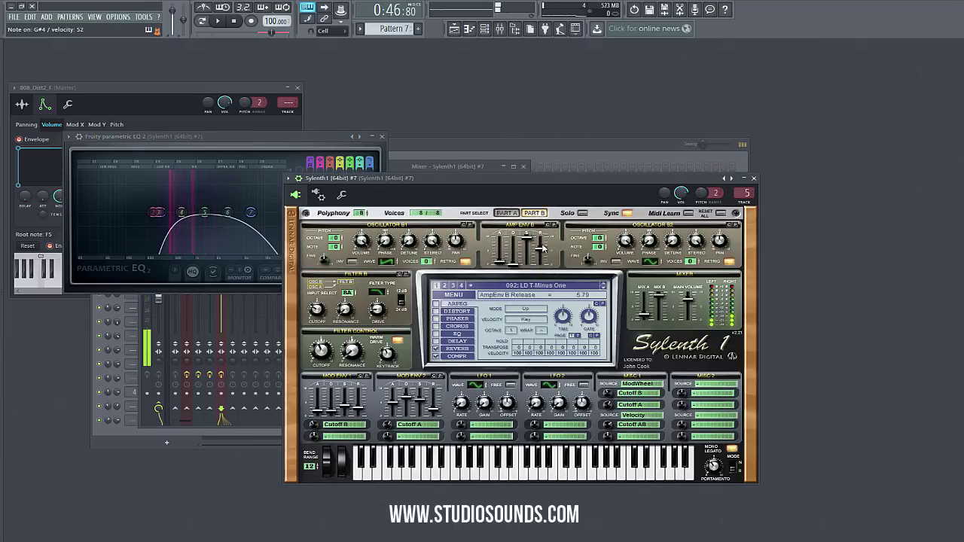
{"action": "left_click", "coordinate": [511, 214]}
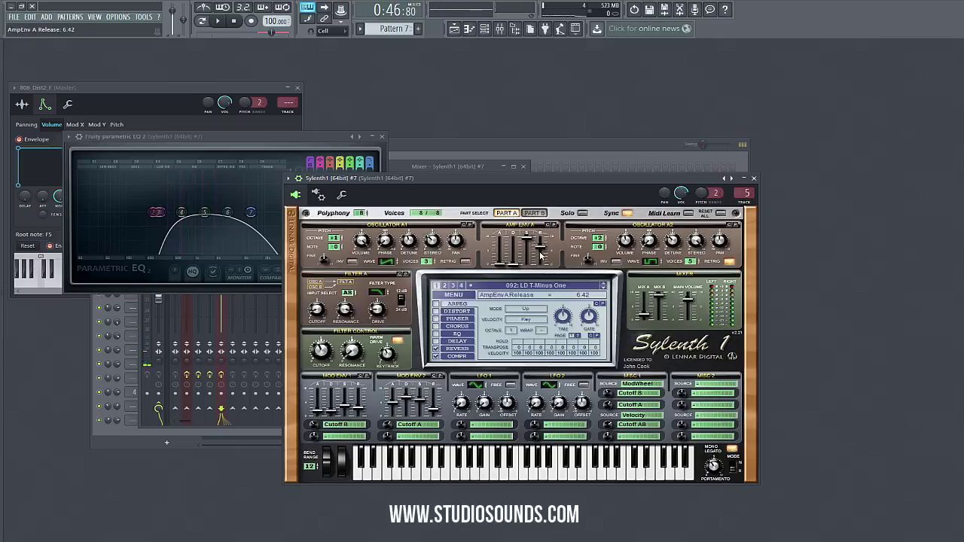
- Record a phrase of alternating F#5 and C#5 notes on Sylenth1 #7 into Pattern 8, with snap set to 1/4 beat
{"action": "key", "text": "F6"}
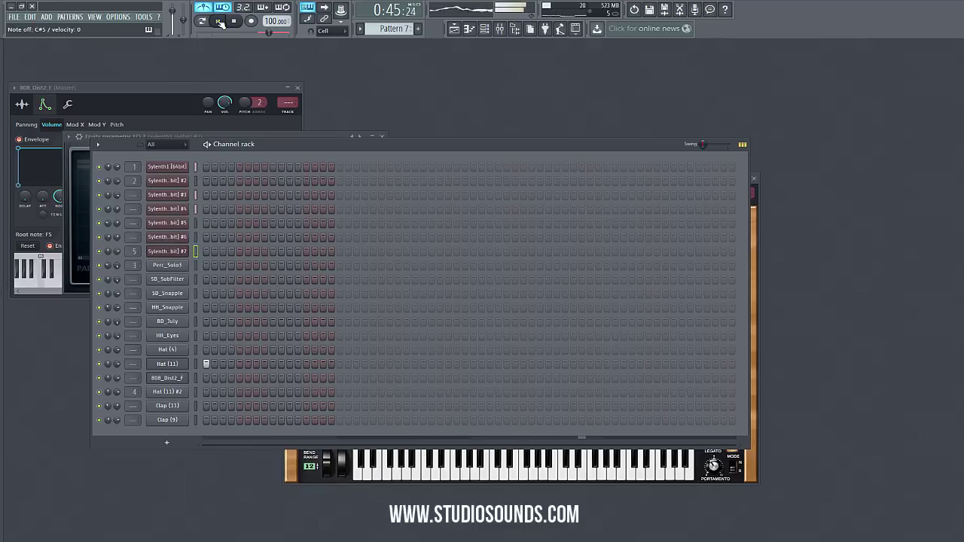
{"action": "left_click", "coordinate": [234, 21]}
{"action": "left_click", "coordinate": [250, 21]}
{"action": "left_click", "coordinate": [486, 340]}
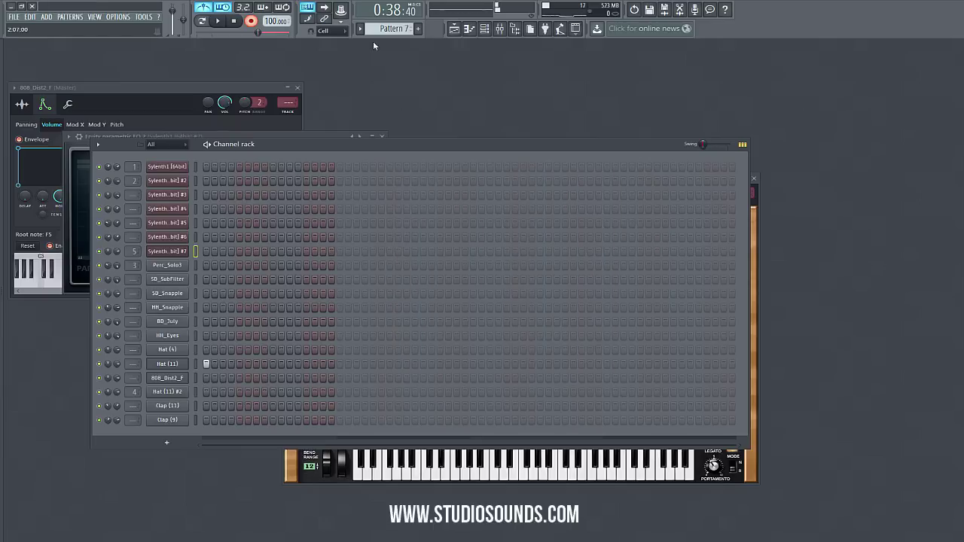
{"action": "scroll", "coordinate": [390, 27], "scroll_direction": "down", "scroll_amount": 1}
{"action": "left_click", "coordinate": [326, 31]}
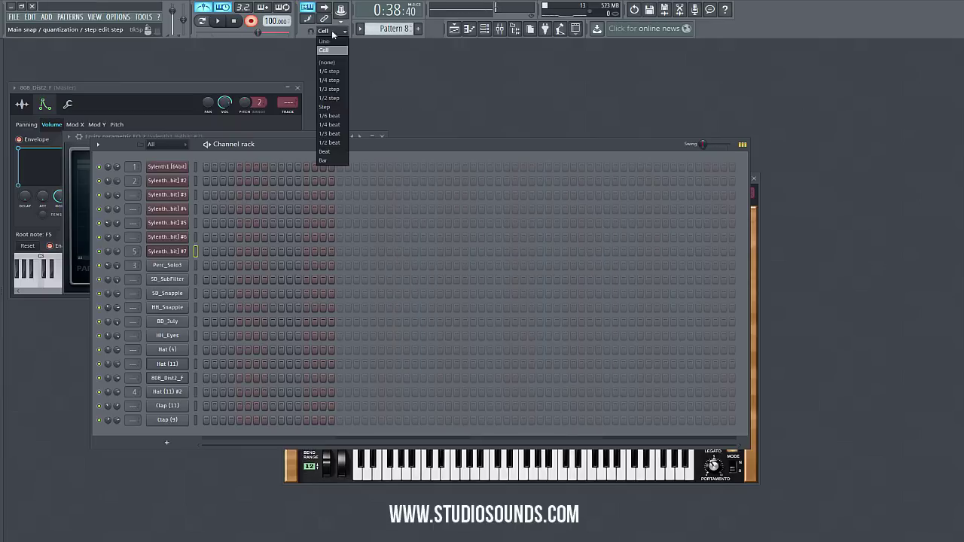
{"action": "left_click", "coordinate": [327, 125]}
{"action": "key", "text": "space"}
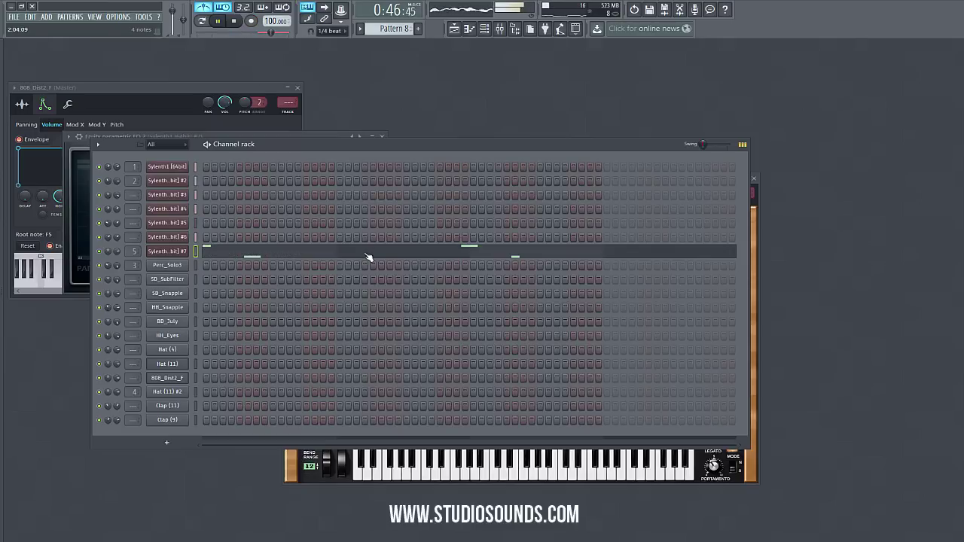
- Place a second Pattern 8 clip at bar 21 on Track 2 of the playlist, with snap set back to Cell
{"action": "left_click", "coordinate": [369, 257]}
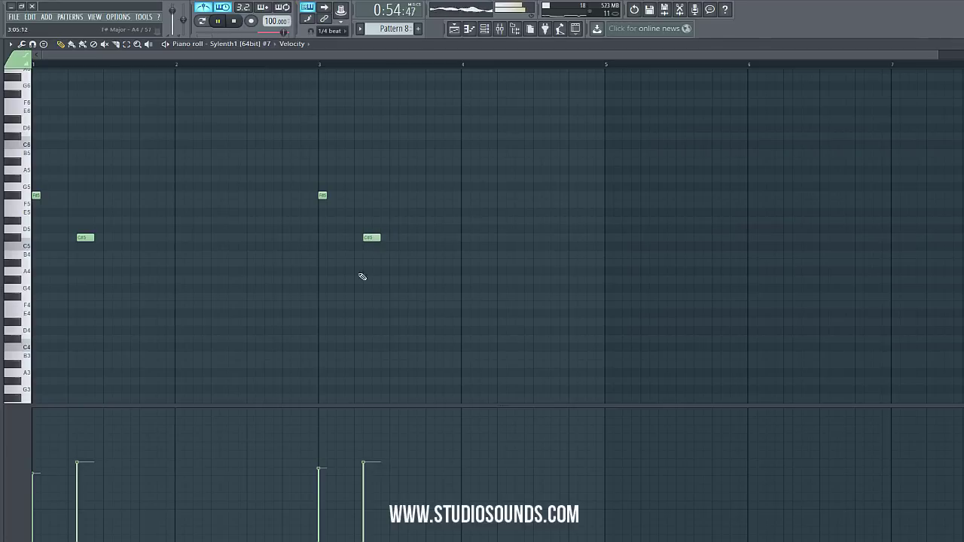
{"action": "left_click", "coordinate": [454, 29]}
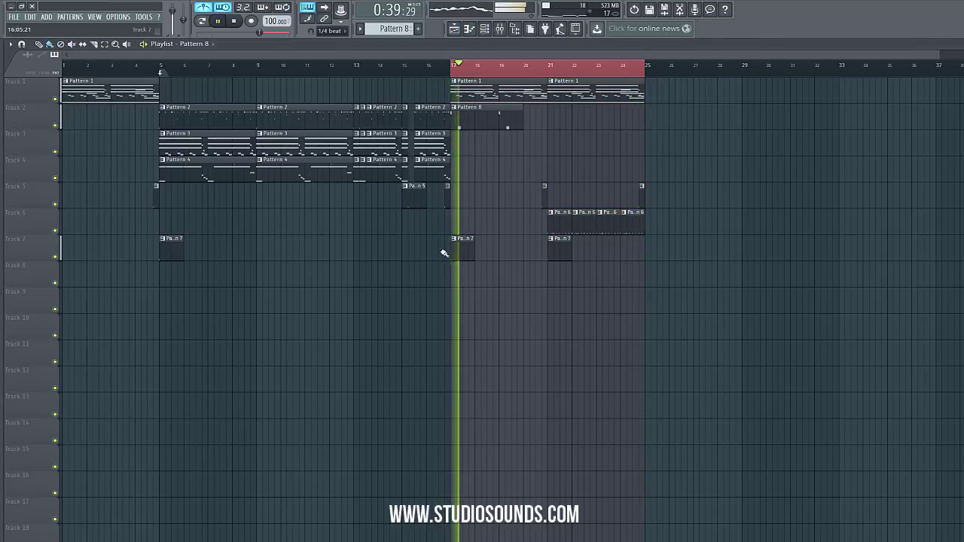
{"action": "left_click", "coordinate": [550, 125]}
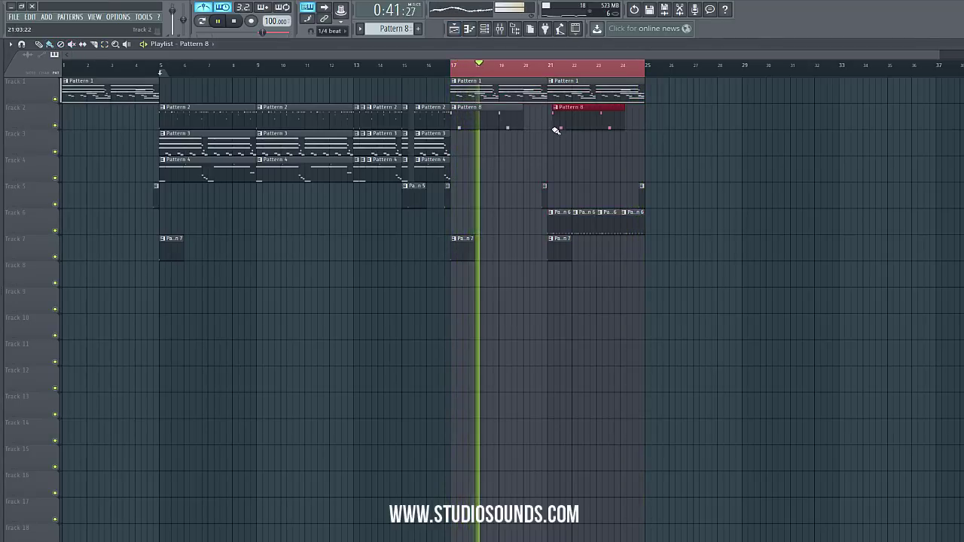
{"action": "left_click", "coordinate": [326, 32]}
{"action": "left_click", "coordinate": [329, 50]}
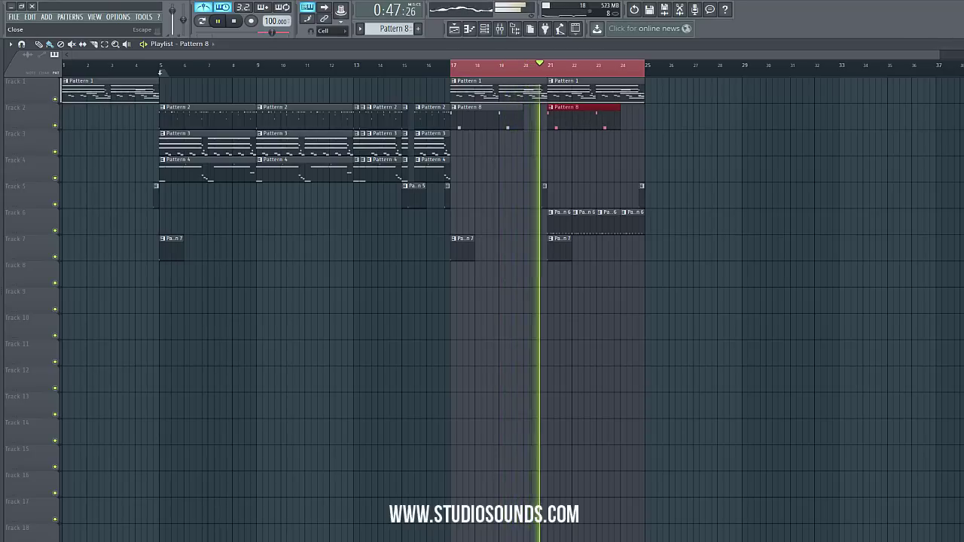
- Shorten both C#5 notes in Pattern 8 to one step, starting halfway through the second beat of bars 1 and 3
{"action": "key", "text": "F7"}
{"action": "mouse_move", "coordinate": [90, 239]}
{"action": "left_mouse_down"}
{"action": "mouse_move", "coordinate": [99, 239]}
{"action": "mouse_move", "coordinate": [83, 238]}
{"action": "left_mouse_up"}
{"action": "mouse_move", "coordinate": [378, 240]}
{"action": "left_mouse_down"}
{"action": "mouse_move", "coordinate": [367, 241]}
{"action": "mouse_move", "coordinate": [376, 239]}
{"action": "left_mouse_up"}
- Even out the velocities of the Pattern 8 notes at about 51%
{"action": "left_click_drag", "start_coordinate": [37, 475], "coordinate": [105, 486]}
{"action": "left_click", "coordinate": [106, 476]}
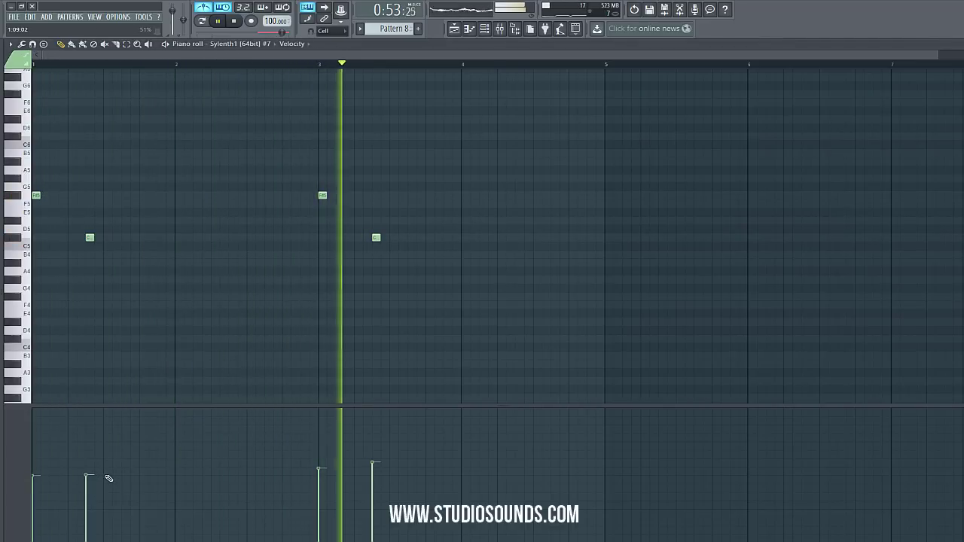
{"action": "left_click", "coordinate": [370, 474]}
{"action": "left_click", "coordinate": [320, 474]}
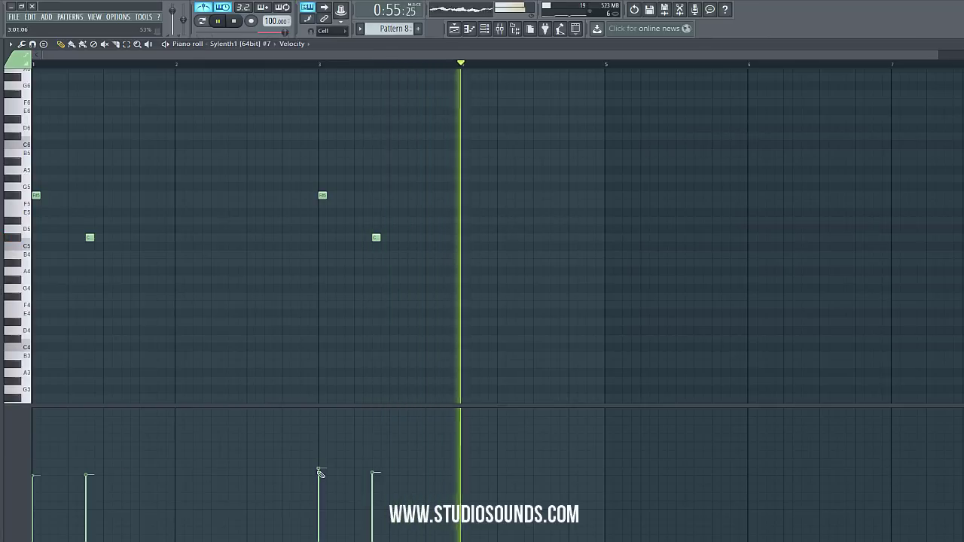
{"action": "left_click", "coordinate": [374, 476]}
- Clear the playlist's bar selection and play the arrangement from the beginning
{"action": "left_click", "coordinate": [454, 28]}
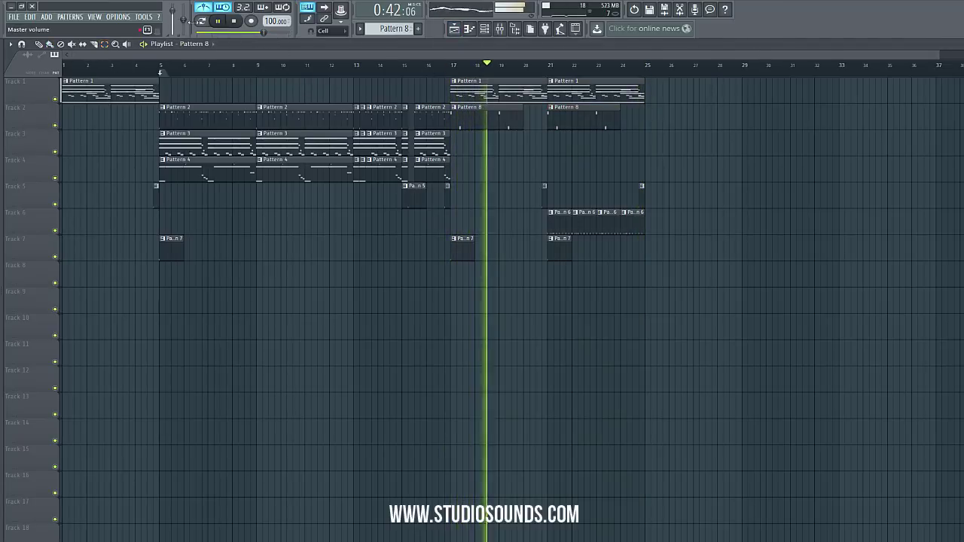
{"action": "left_click", "coordinate": [235, 21]}
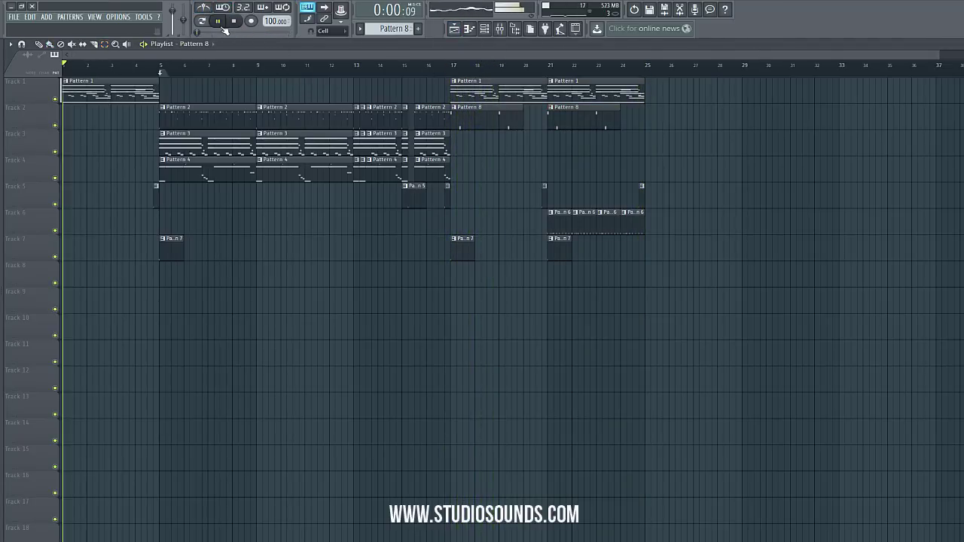